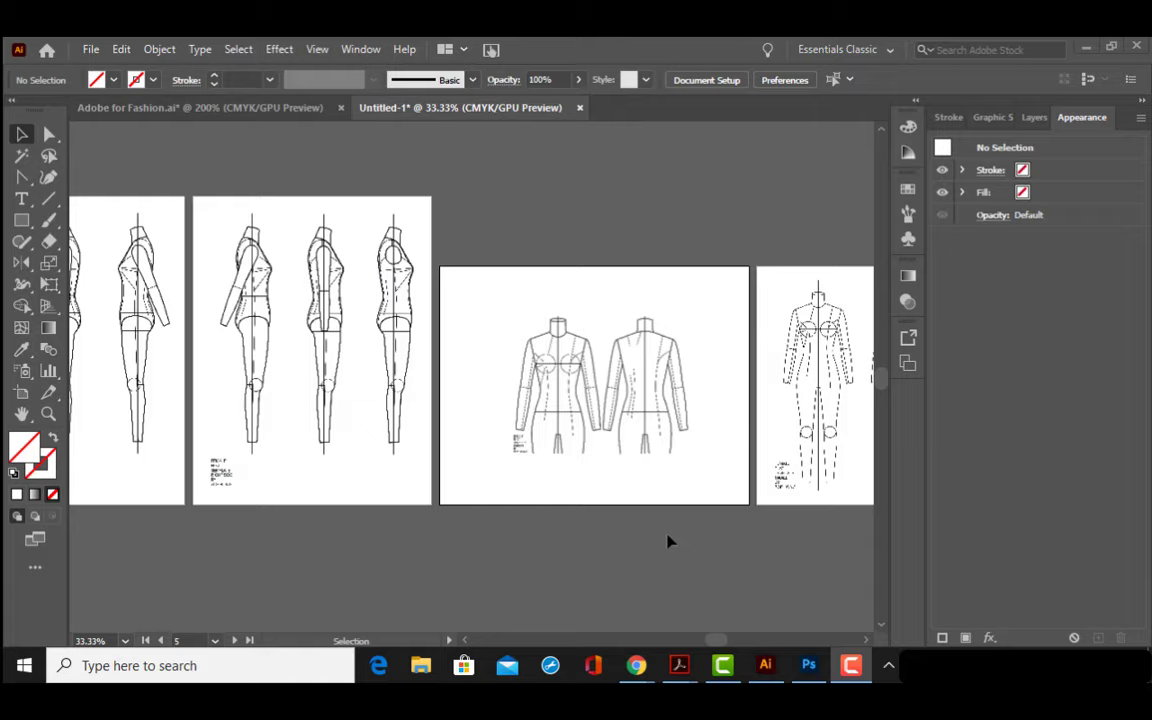
Step: Copy the linked front-and-back torso template from Untitled-1 and paste it into the Adobe for Fashion.ai document
click(615, 360)
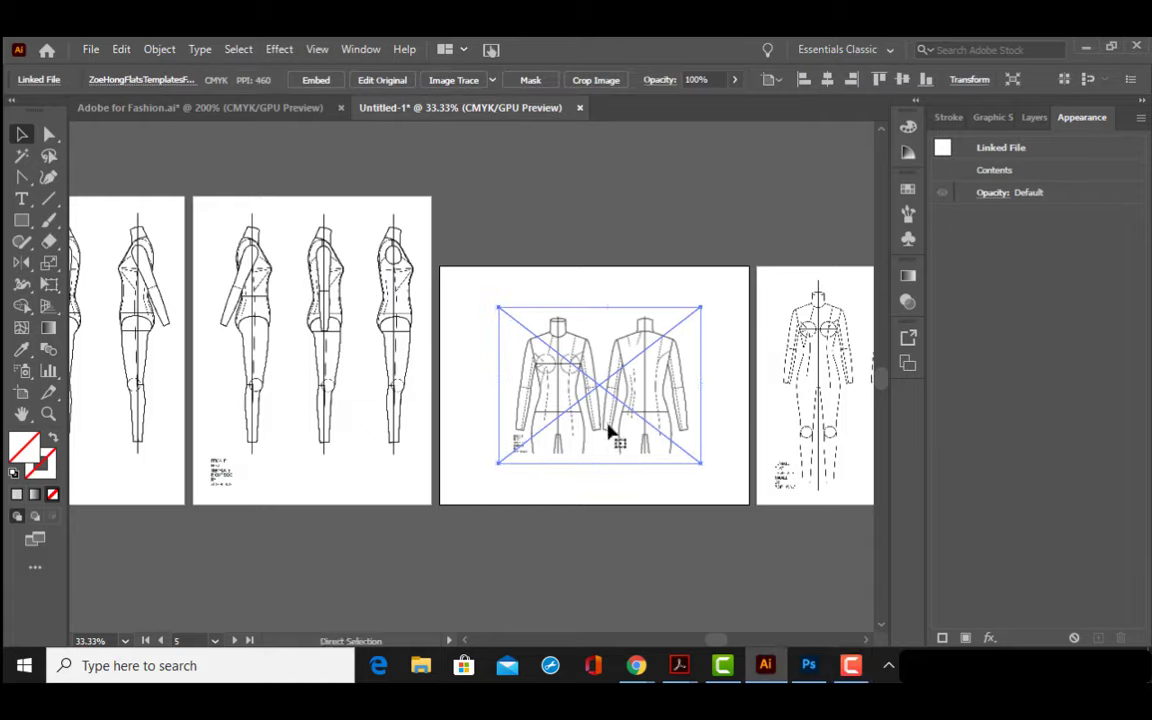
click(218, 107)
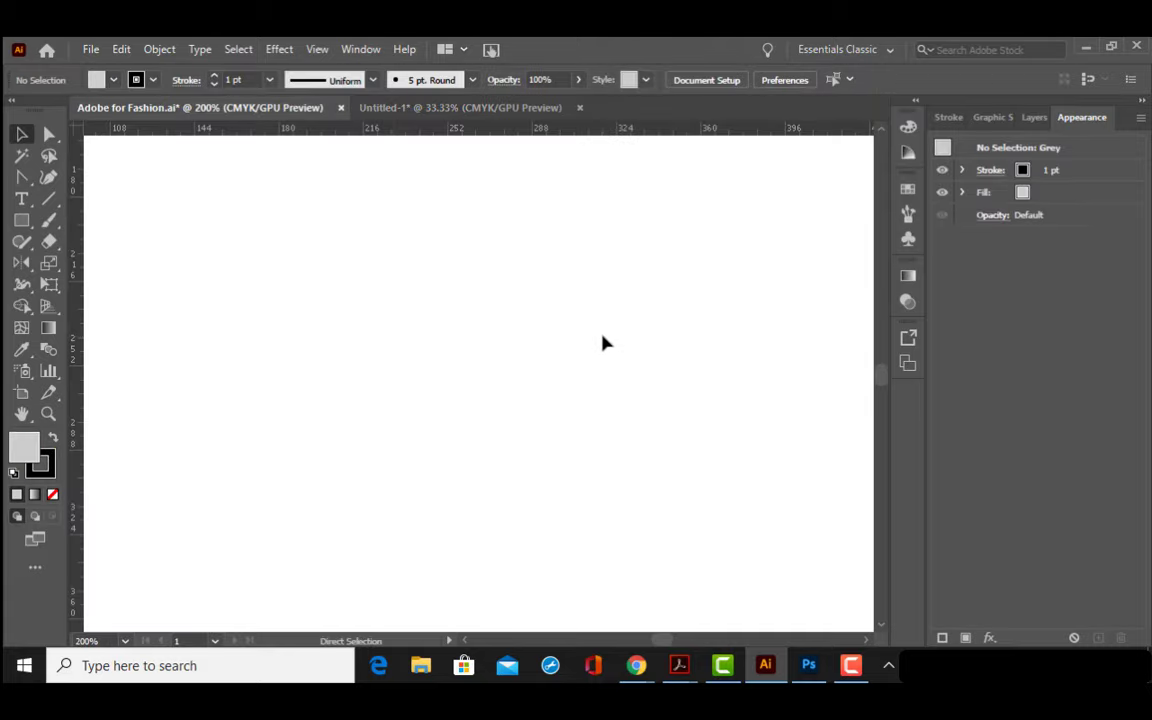
key(ctrl+v)
key(ctrl+minus)
key(ctrl+minus)
key(ctrl+minus)
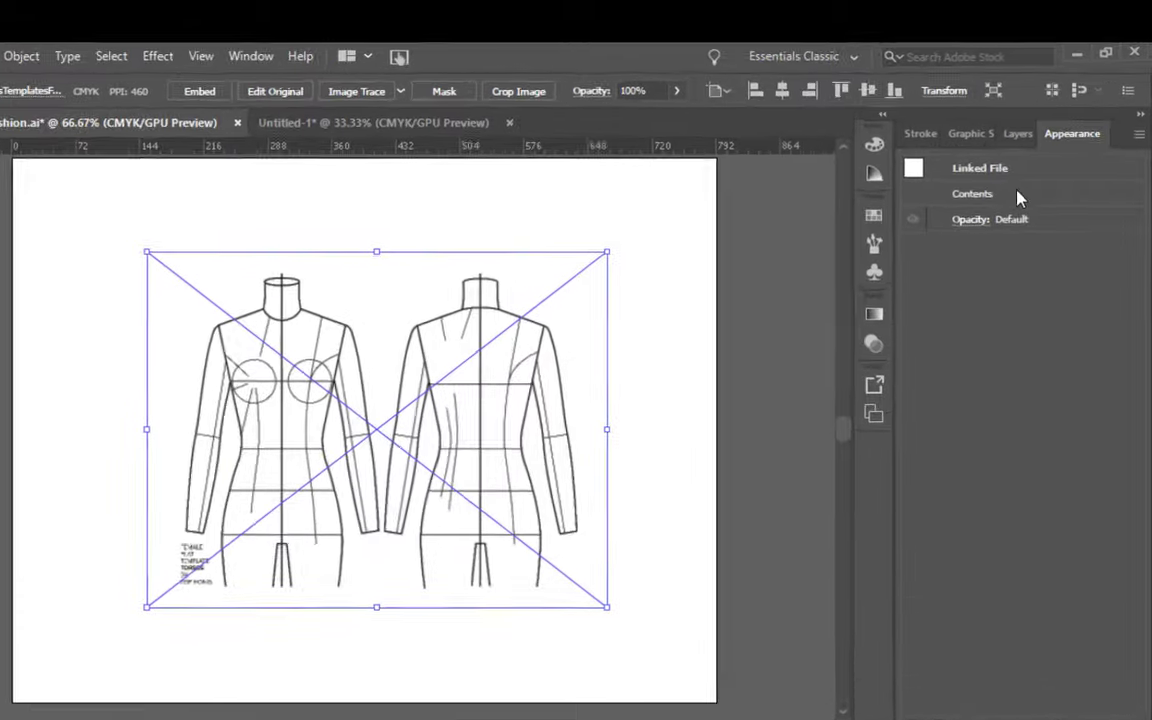
Step: Make Layer 1 a template layer with images dimmed to 30%, and add a new layer above it
click(1008, 136)
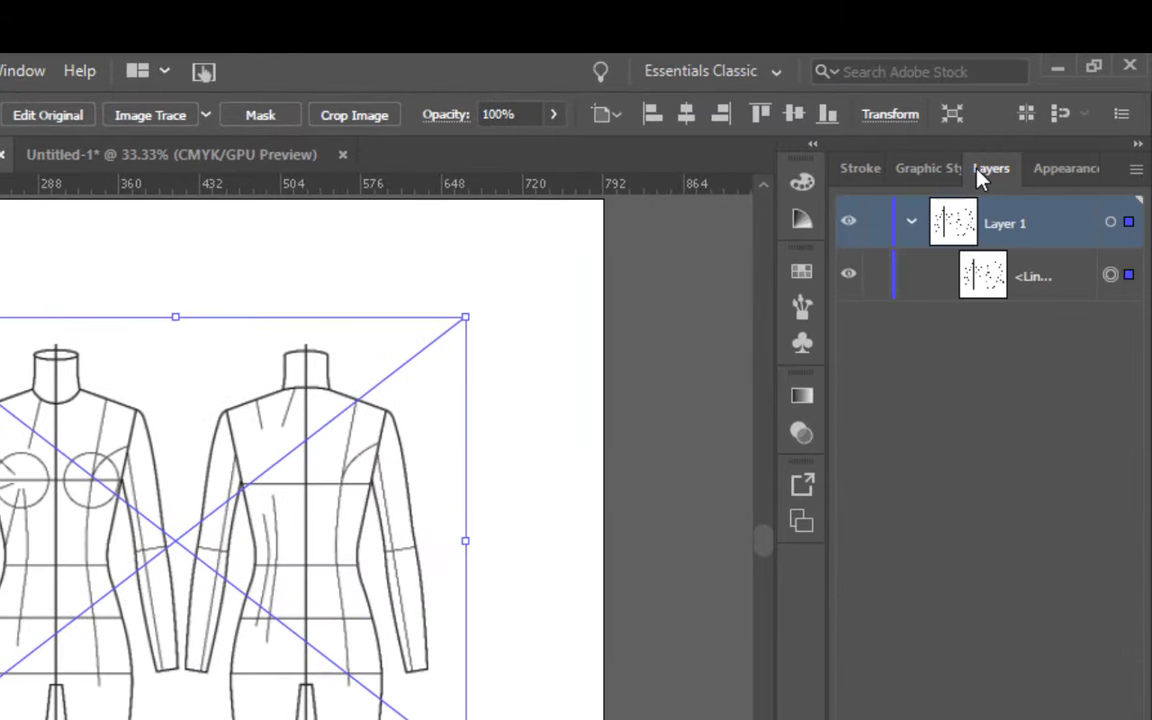
double_click(1051, 226)
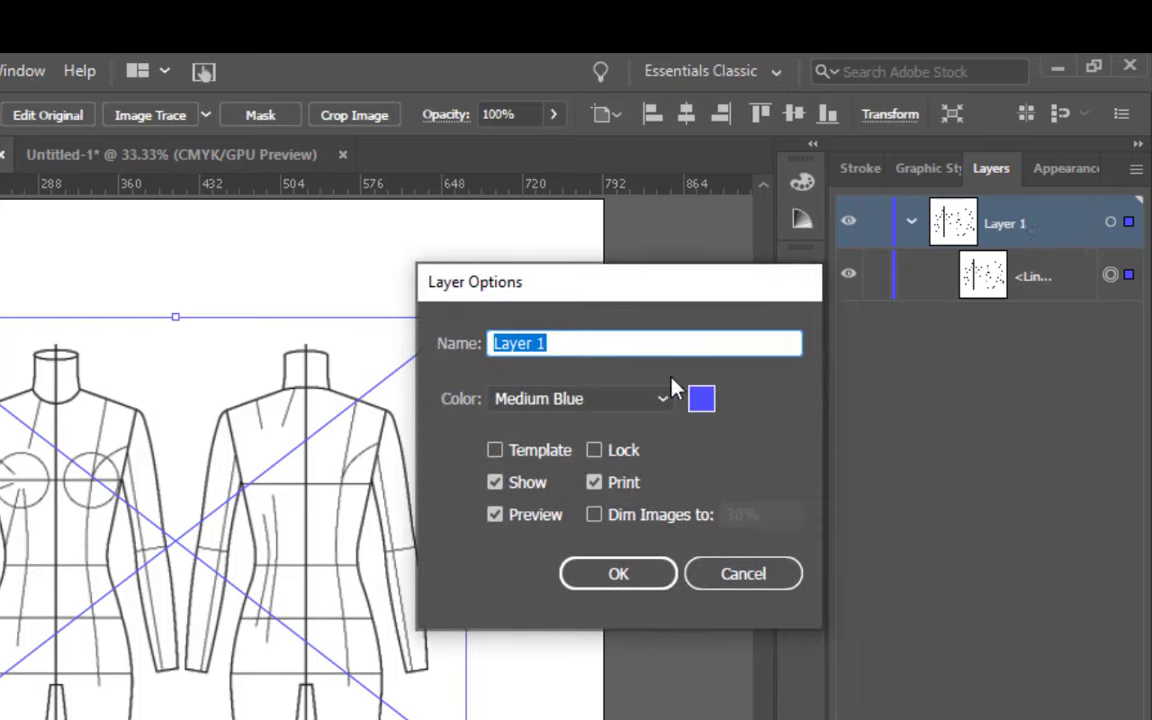
click(494, 451)
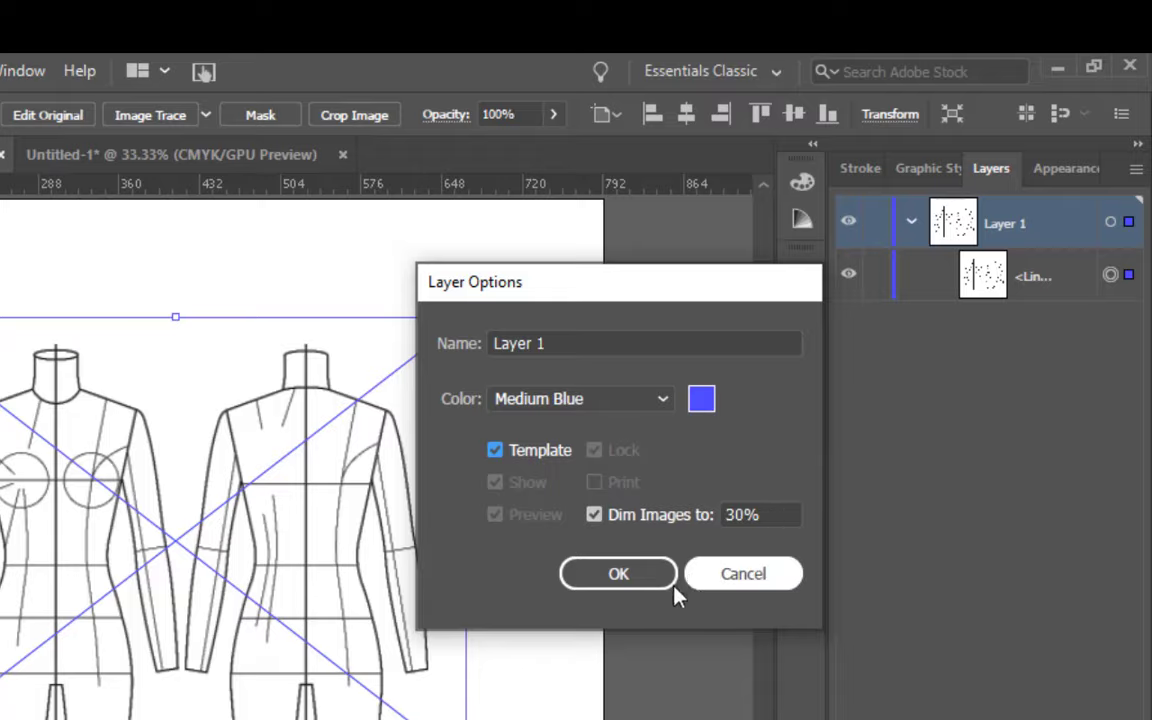
click(633, 580)
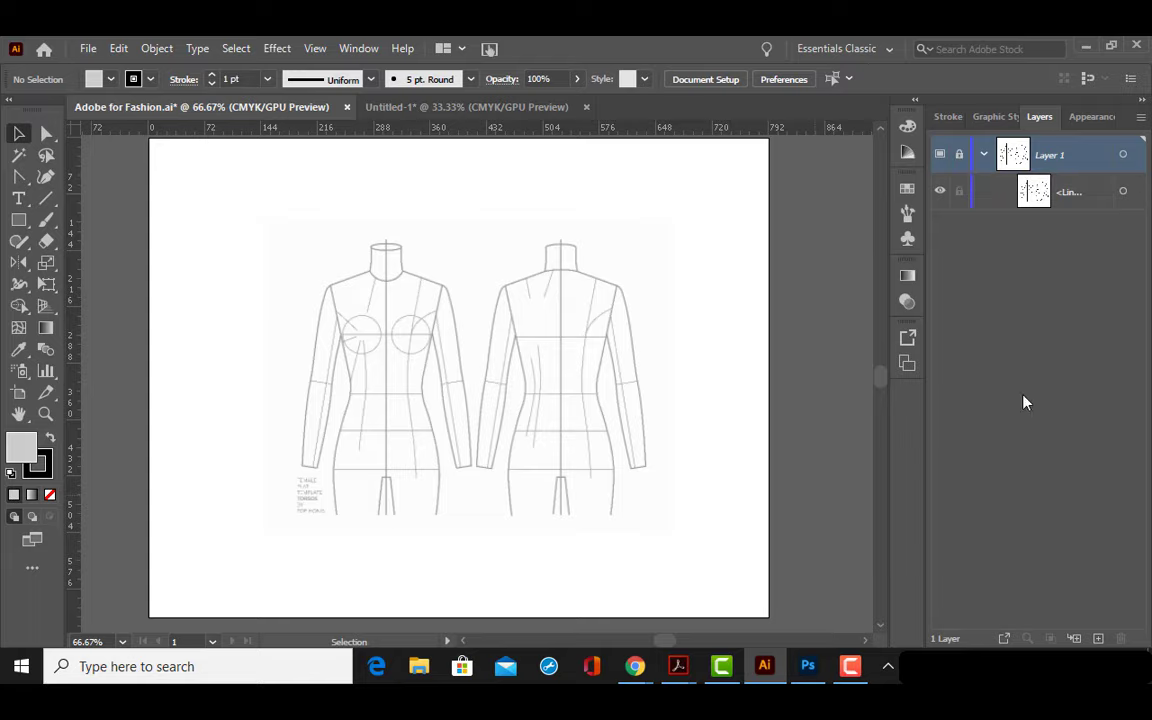
click(1098, 638)
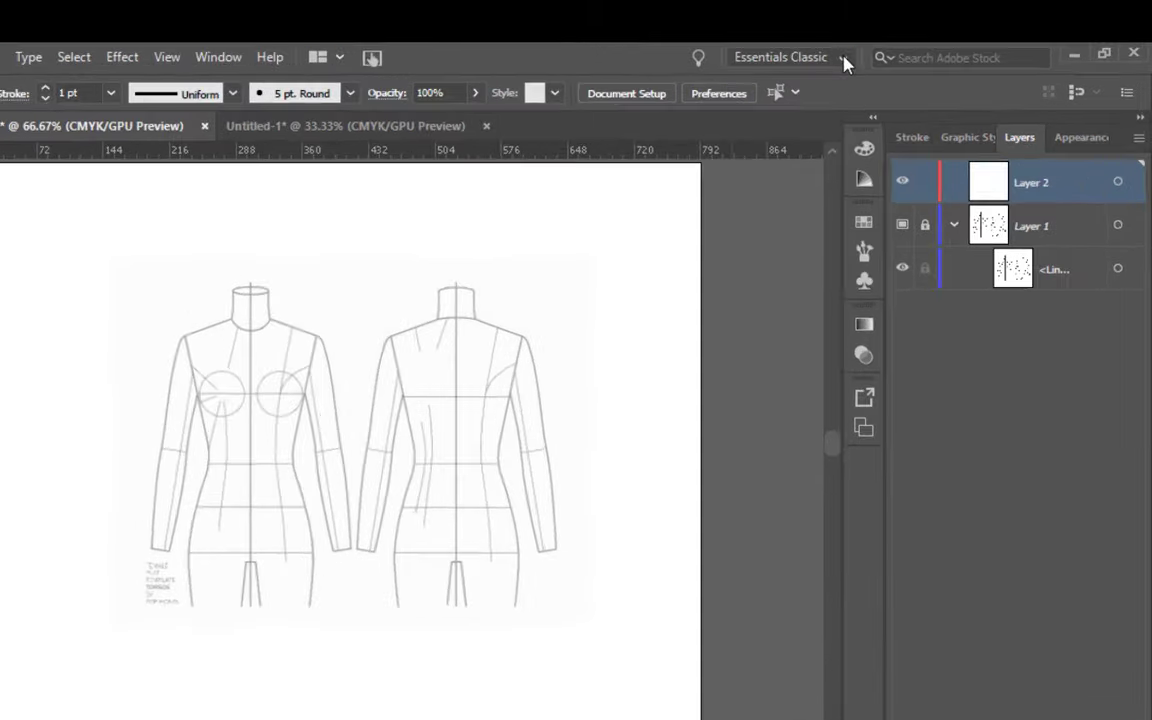
Step: Switch the workspace to Essentials and back to Essentials Classic
click(888, 50)
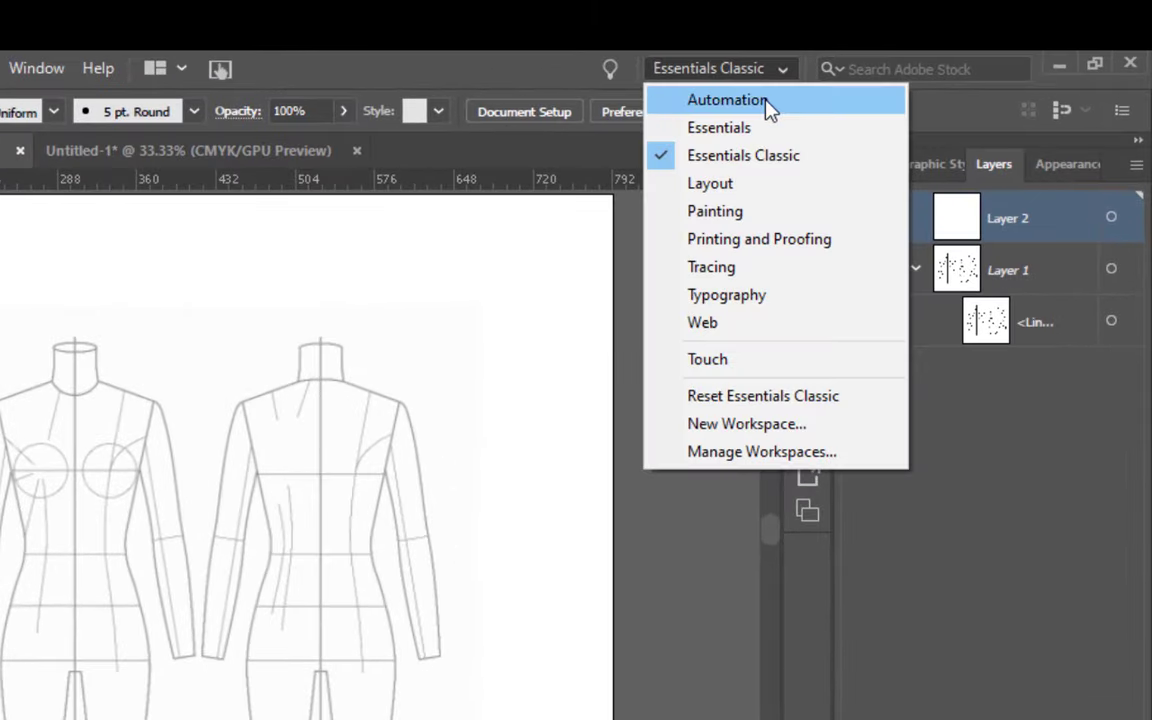
click(761, 127)
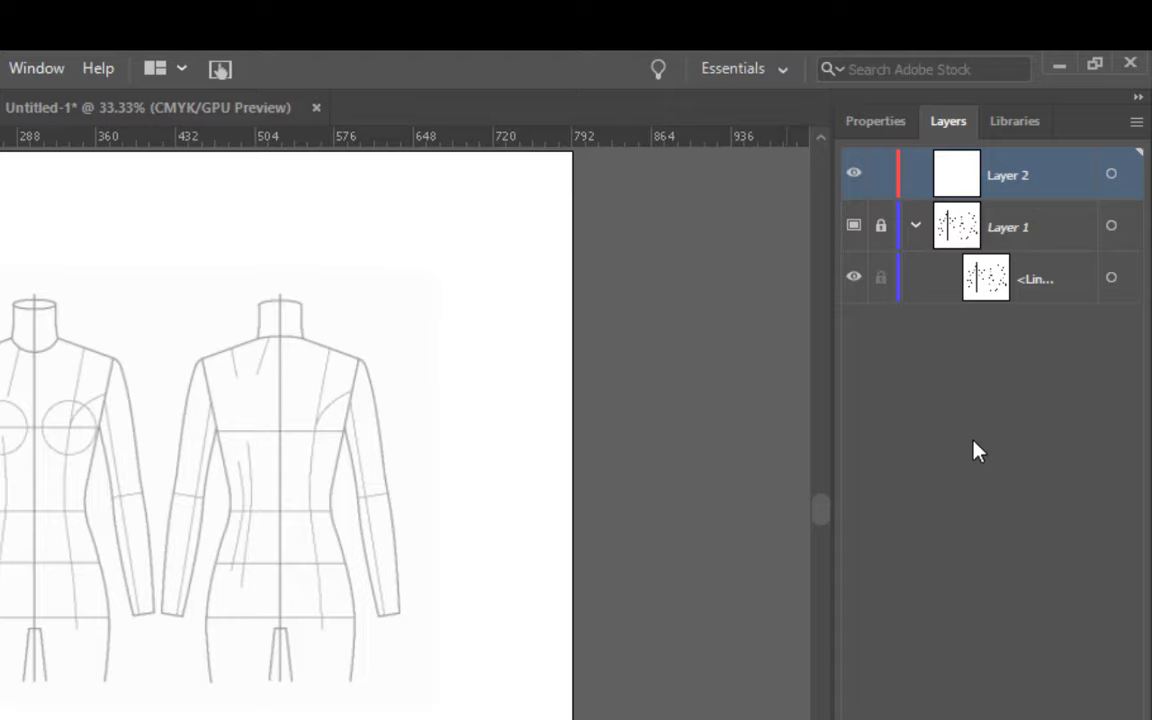
click(780, 68)
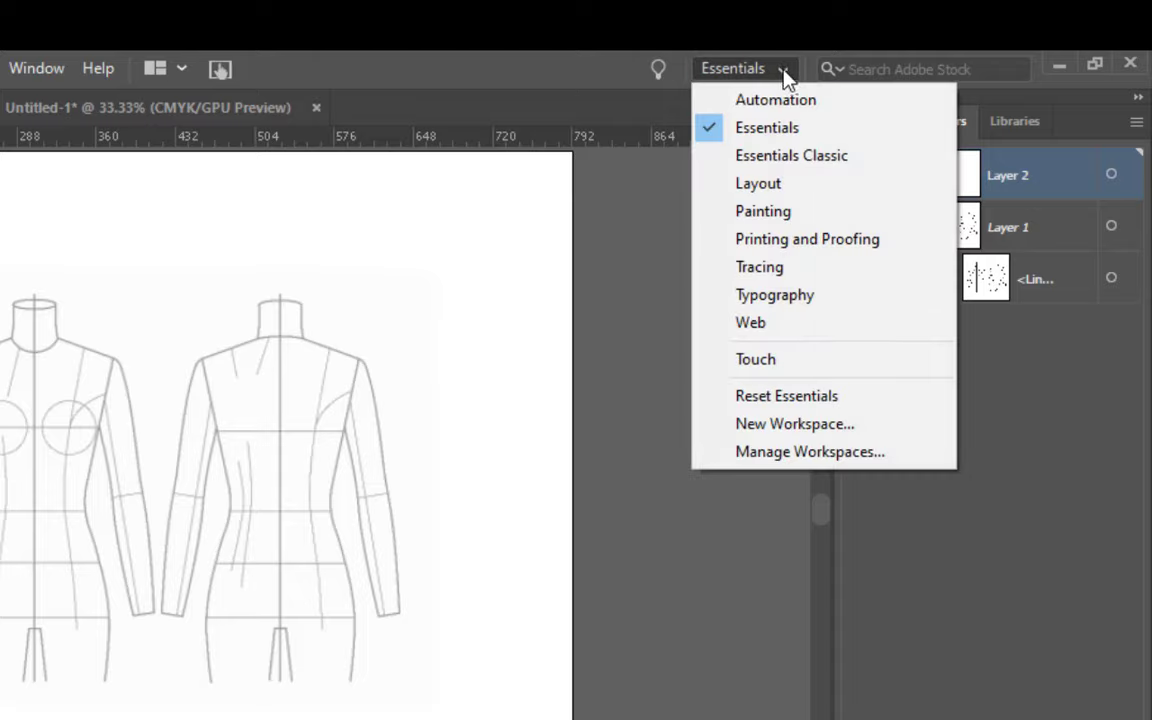
click(788, 157)
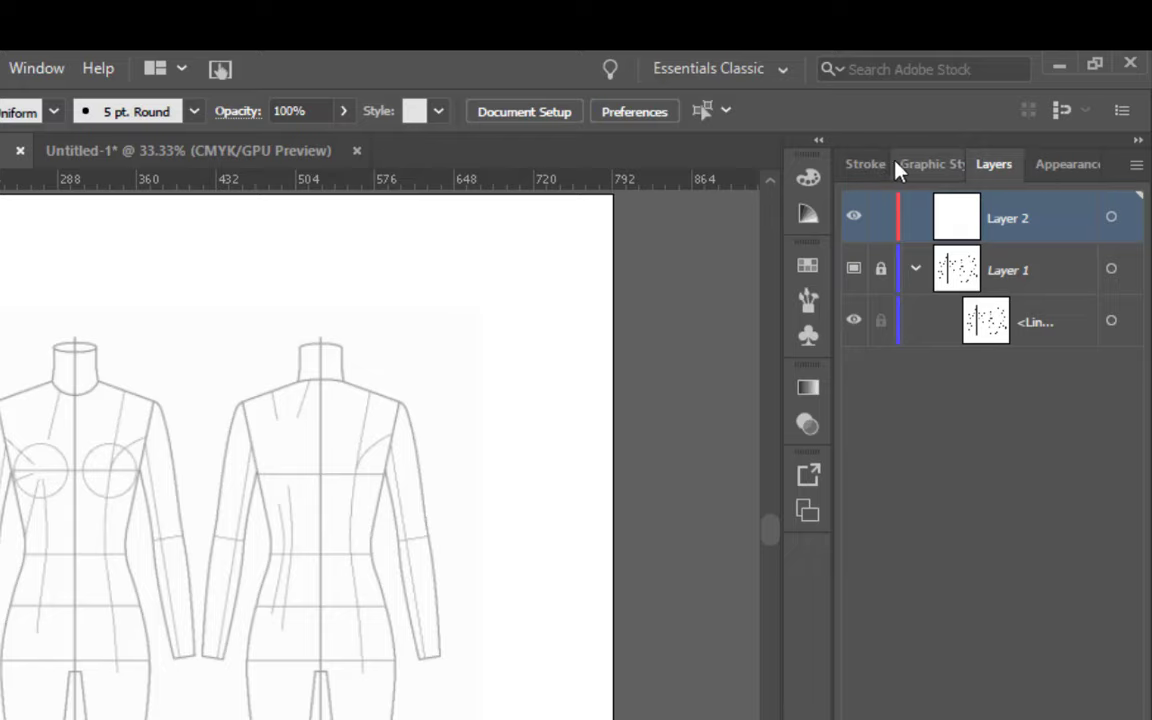
Step: Review the Stroke settings, the saved graphic styles and the Appearance attributes, and return to the layer list
click(866, 174)
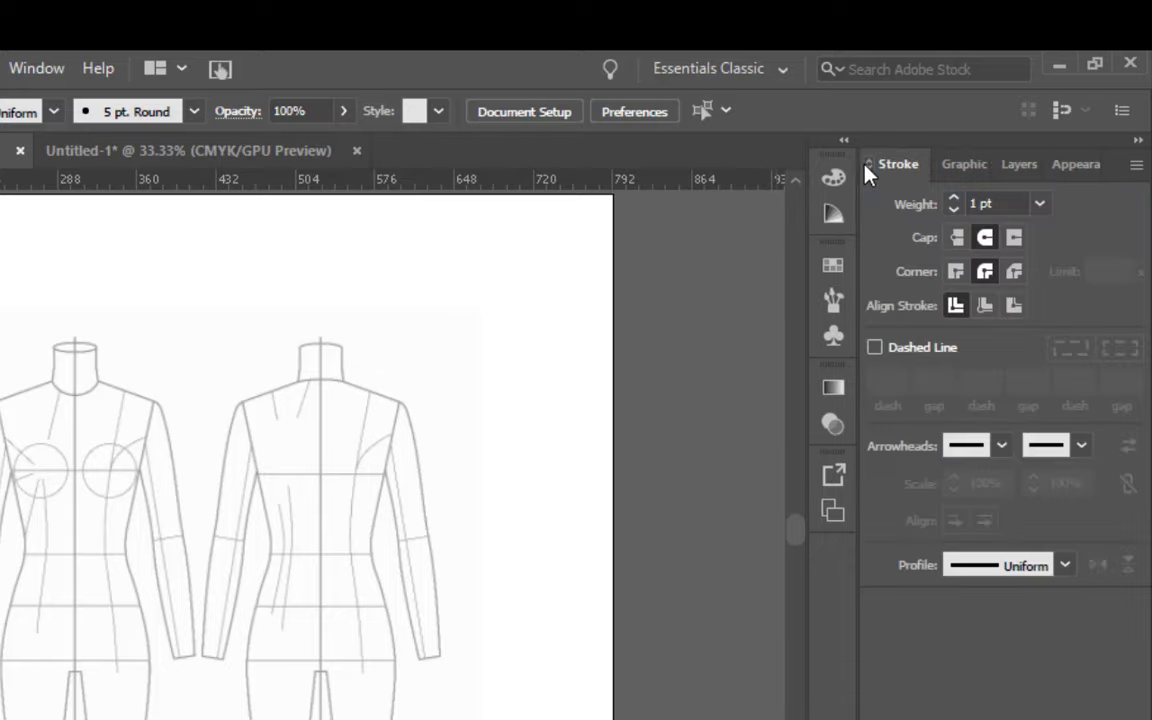
click(966, 170)
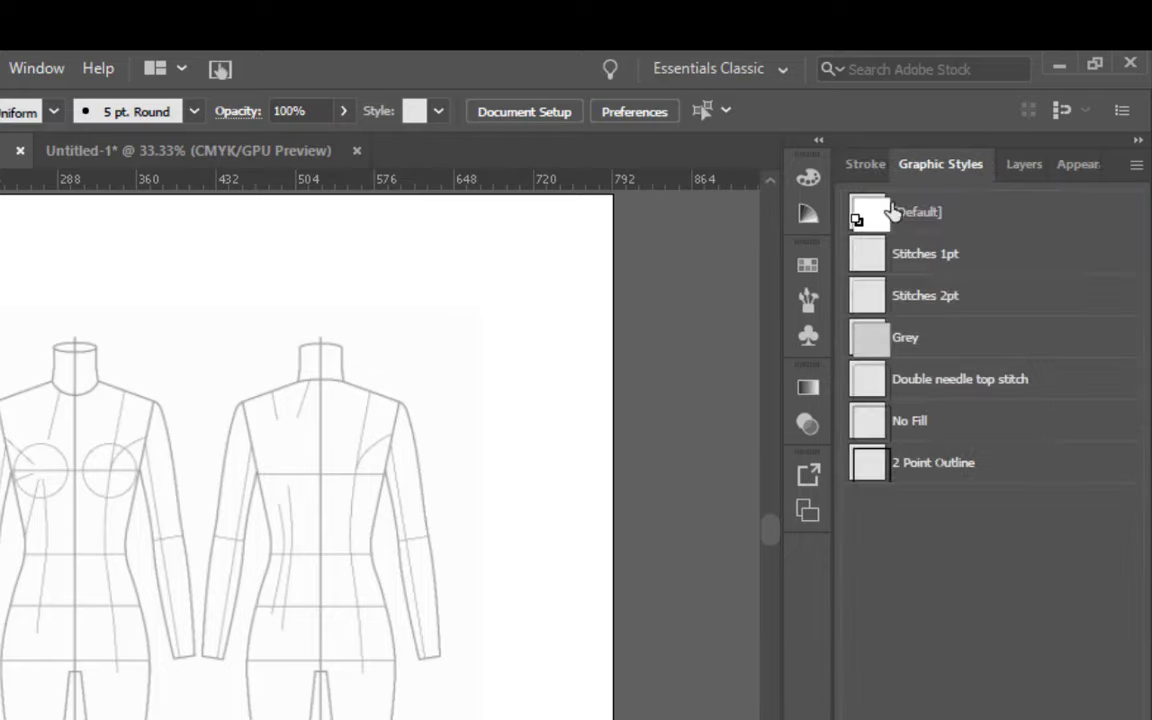
click(1028, 170)
click(1052, 170)
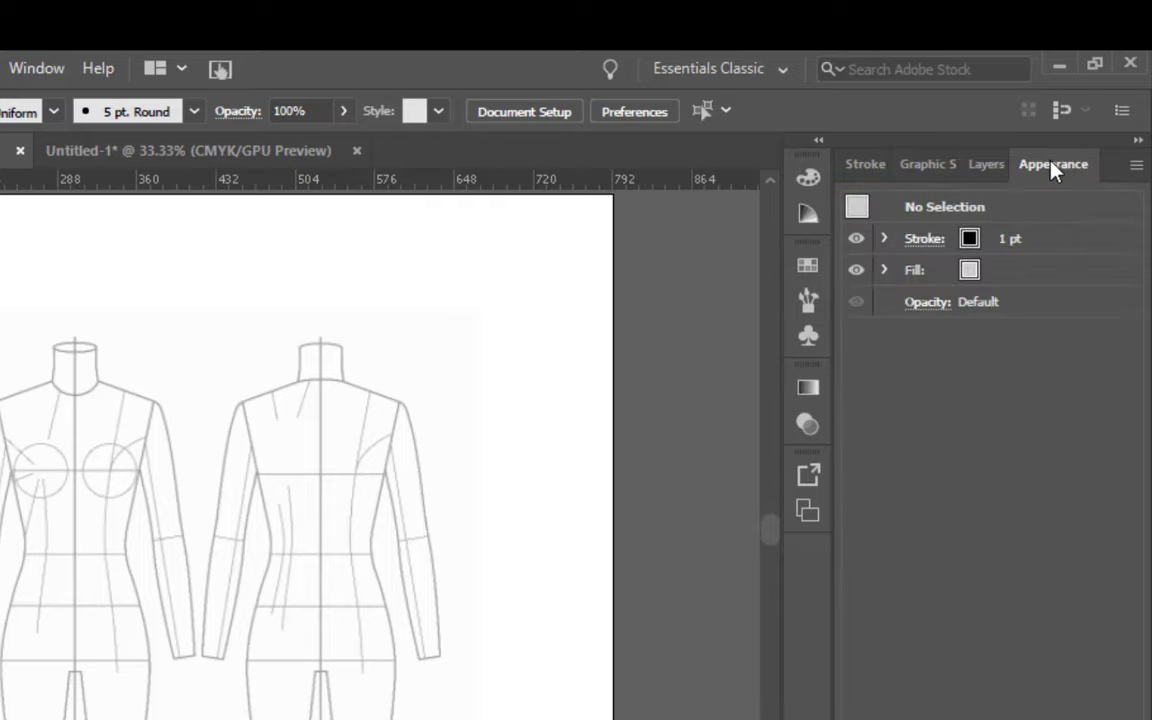
click(984, 168)
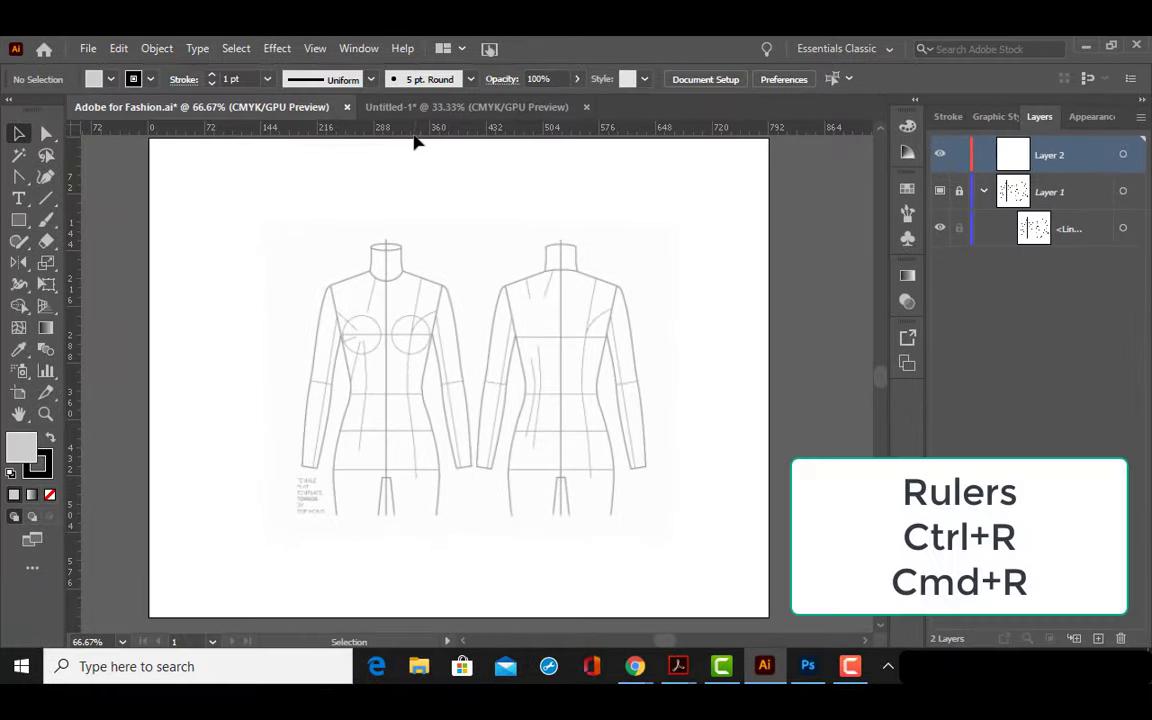
Step: Place a vertical ruler guide along the centre-front line of the front torso
click(45, 414)
drag(365, 265, 994, 592)
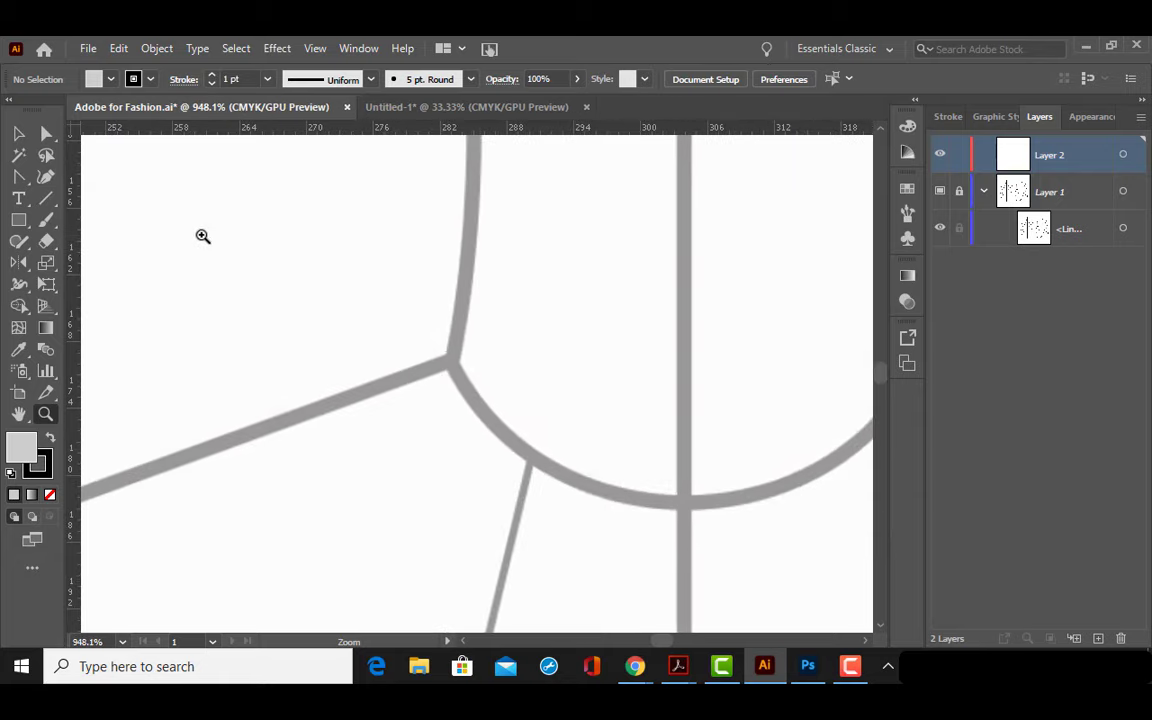
click(18, 133)
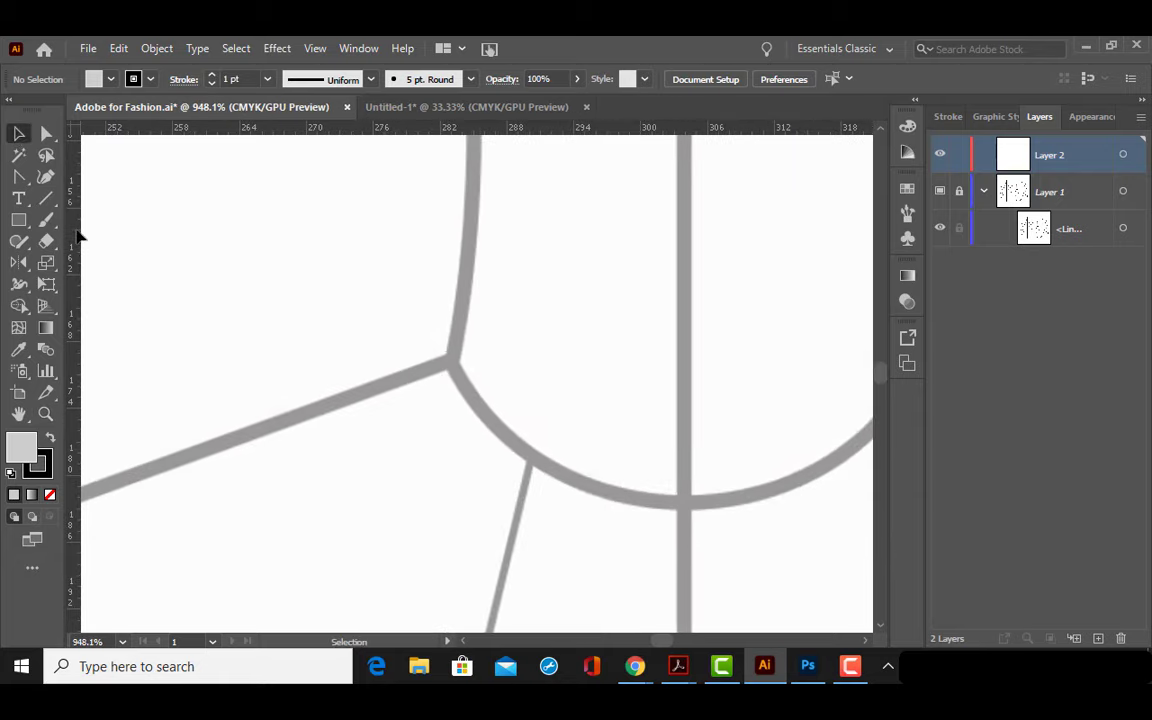
mouse_move(70, 231)
mouse_down()
mouse_move(193, 265)
mouse_move(686, 307)
mouse_up()
Step: Unlock the guides and lock them again
right_click(600, 273)
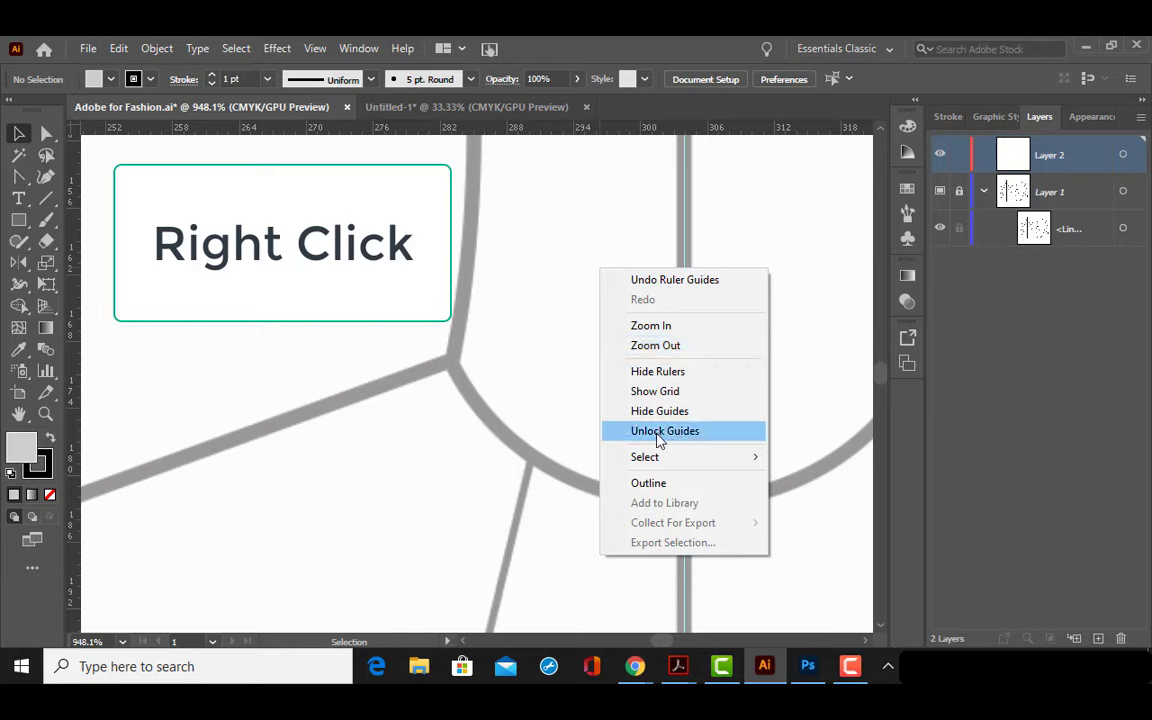
click(741, 437)
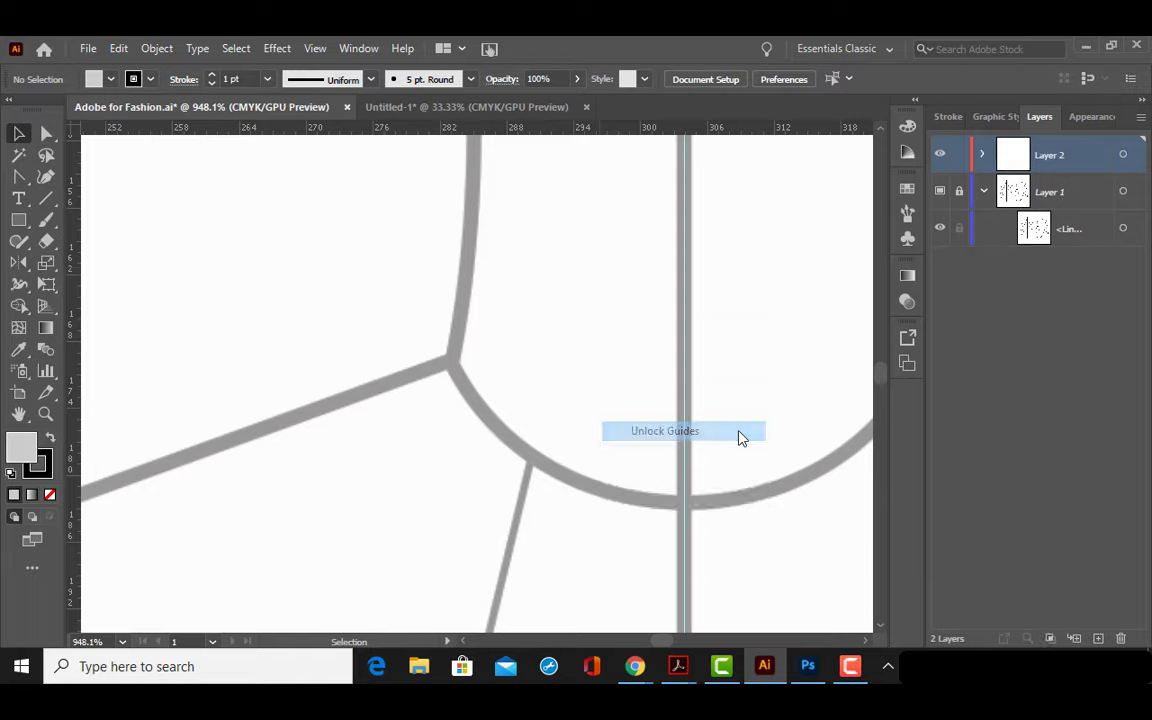
right_click(607, 326)
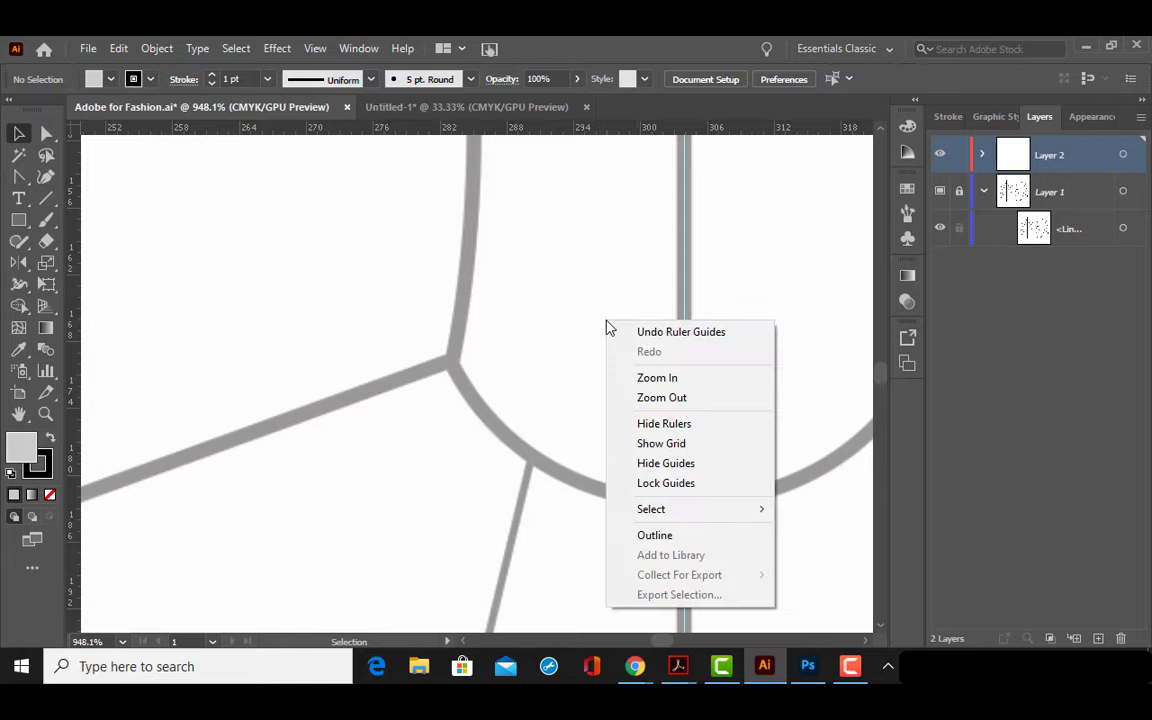
click(735, 494)
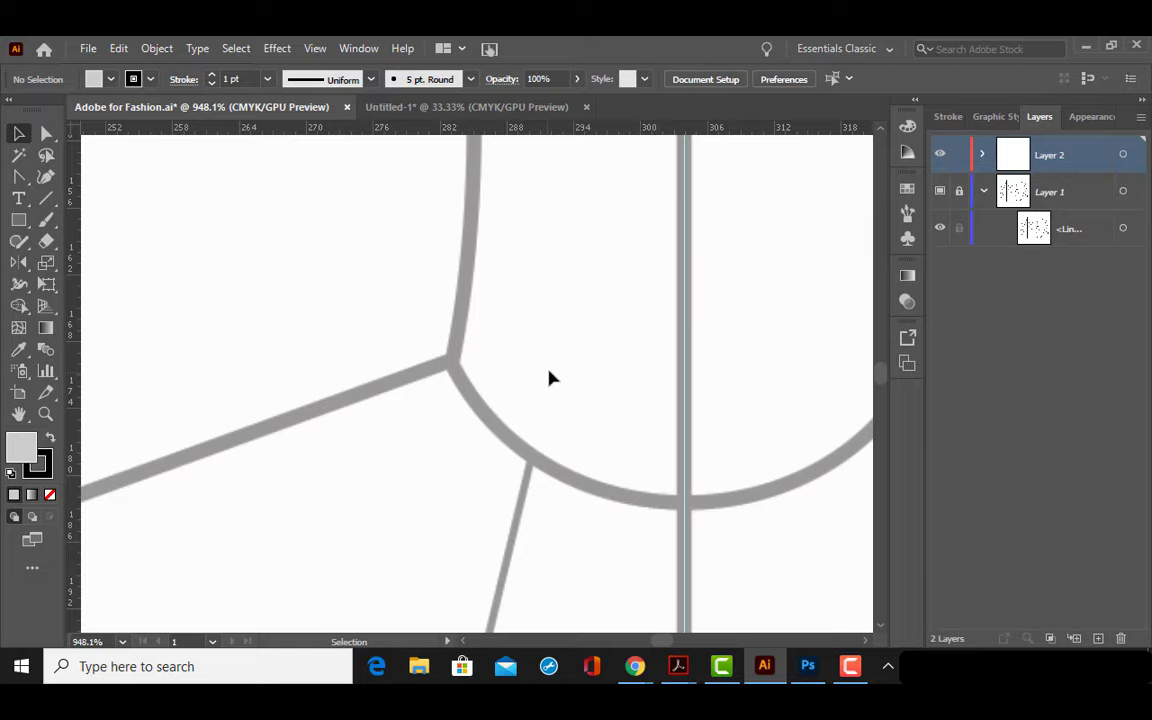
Step: Tear off the Pen tool group as a floating toolbar beside the front torso's neck
key(ctrl+minus)
key(ctrl+minus)
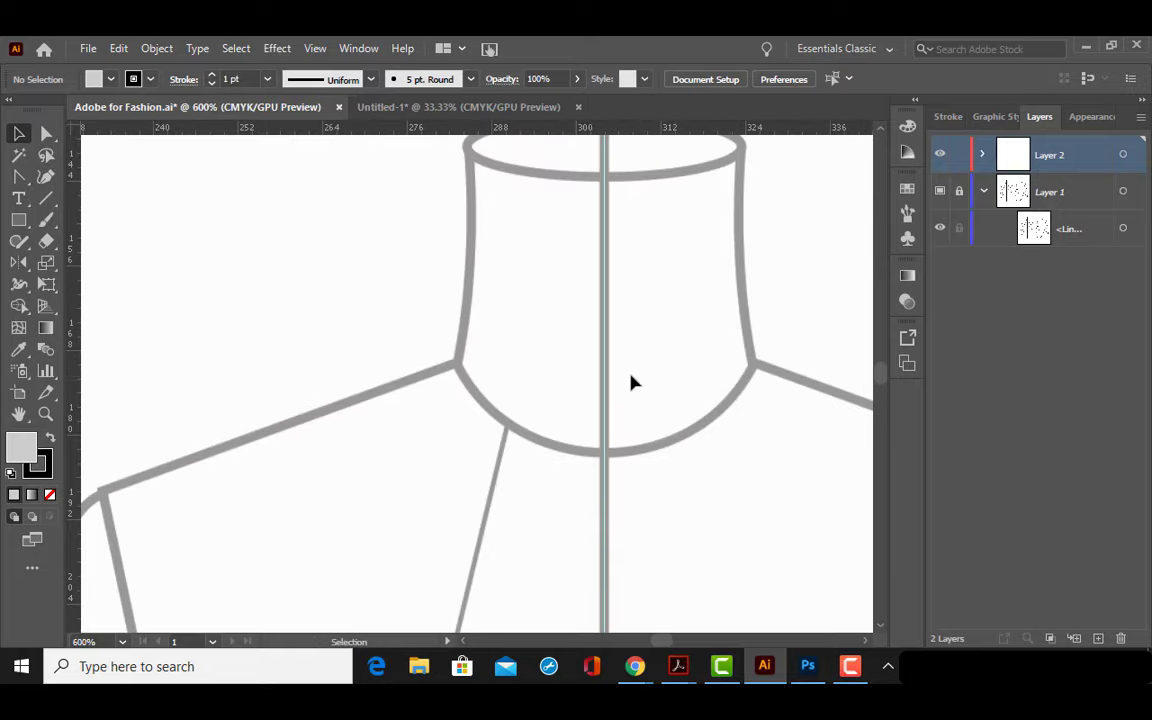
drag(672, 371, 532, 375)
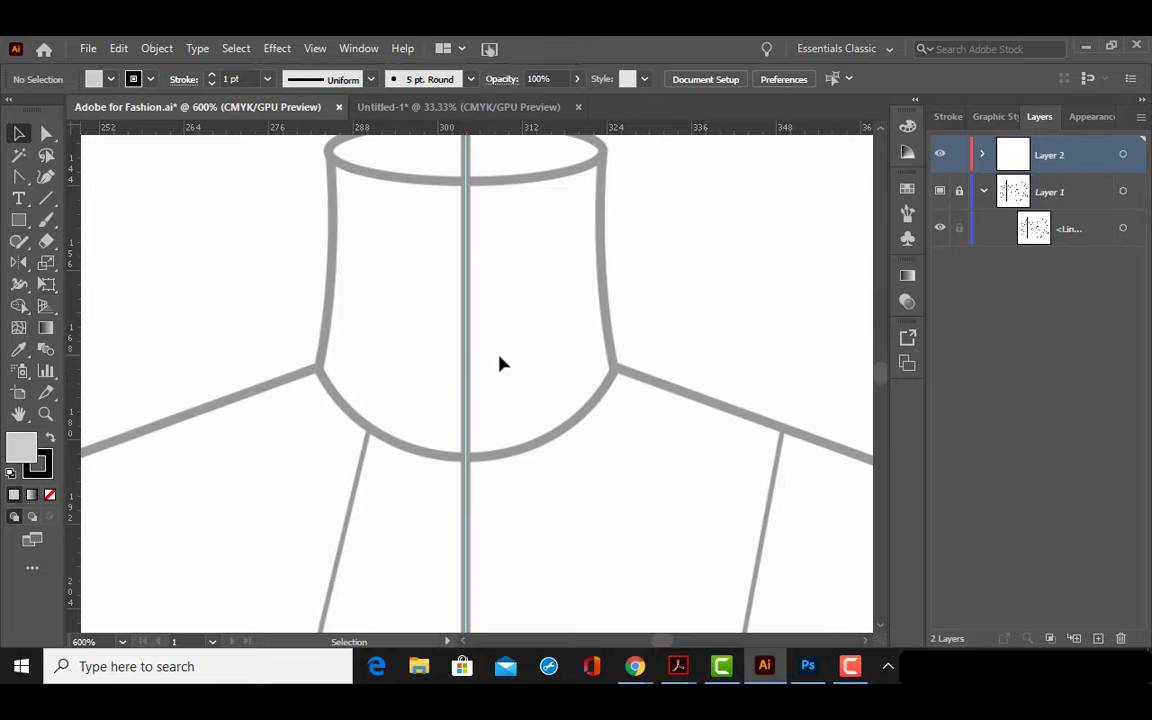
click(19, 176)
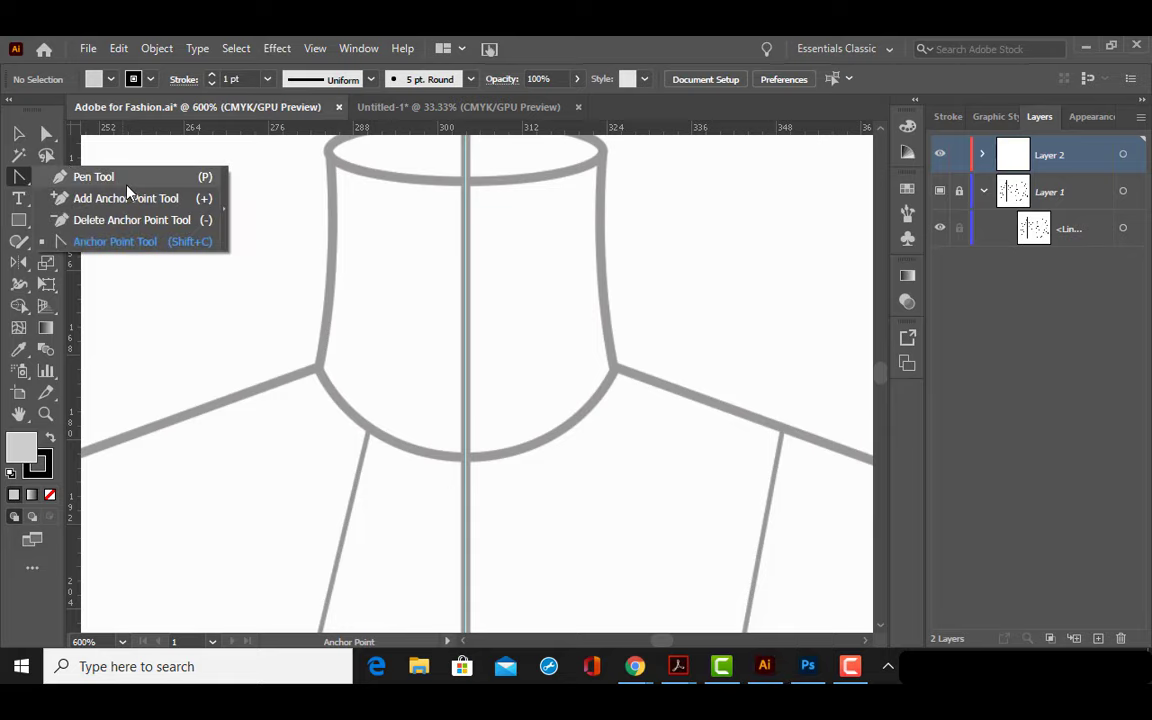
click(223, 209)
drag(74, 189, 662, 174)
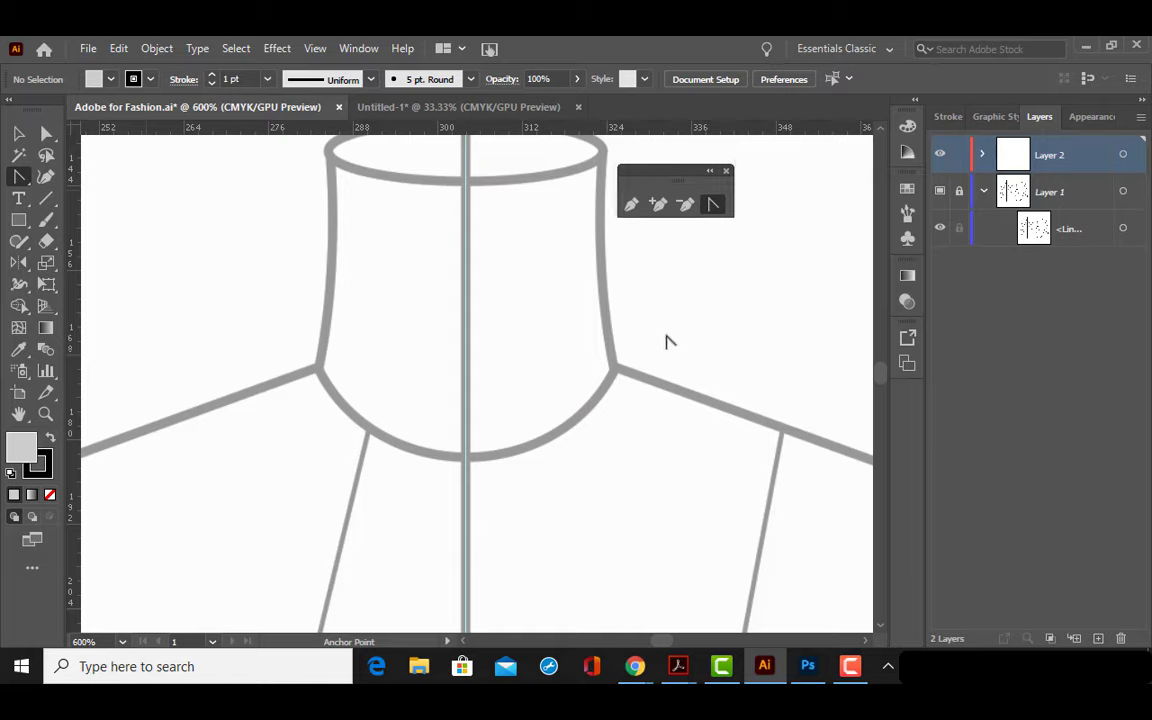
Step: Draw a closed four-sided practice shape about 26 by 30 pt with the Pen tool over the neck and shoulder
click(631, 205)
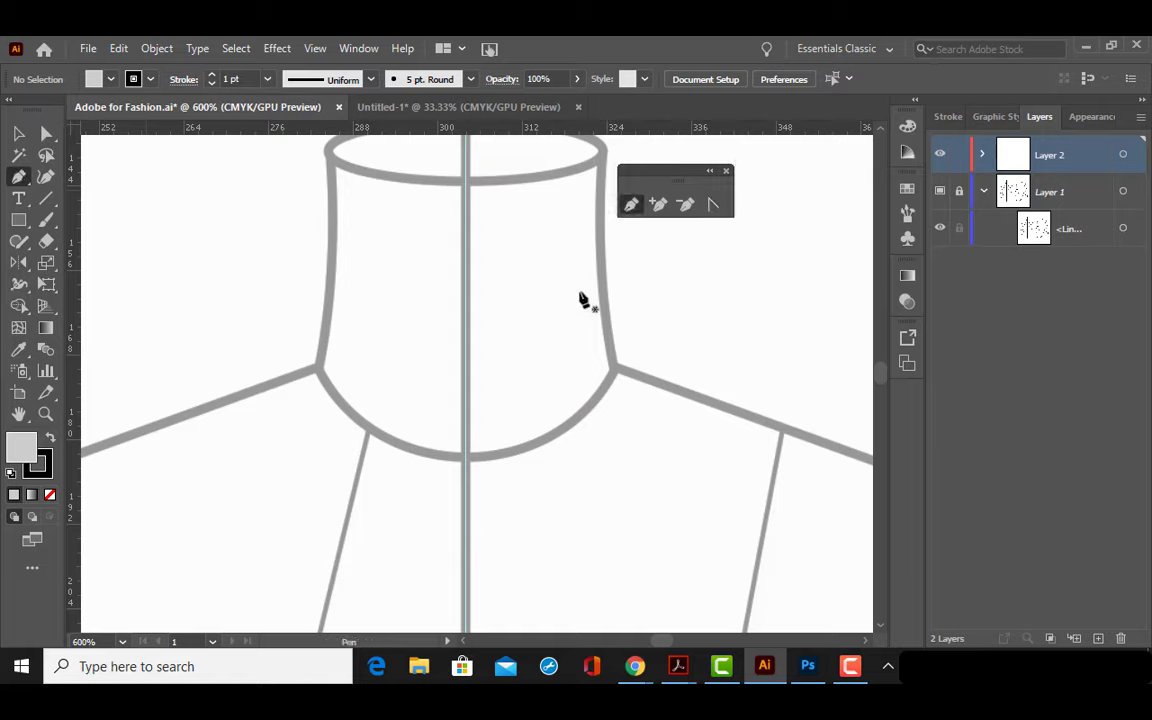
click(541, 290)
click(667, 276)
click(724, 343)
click(632, 483)
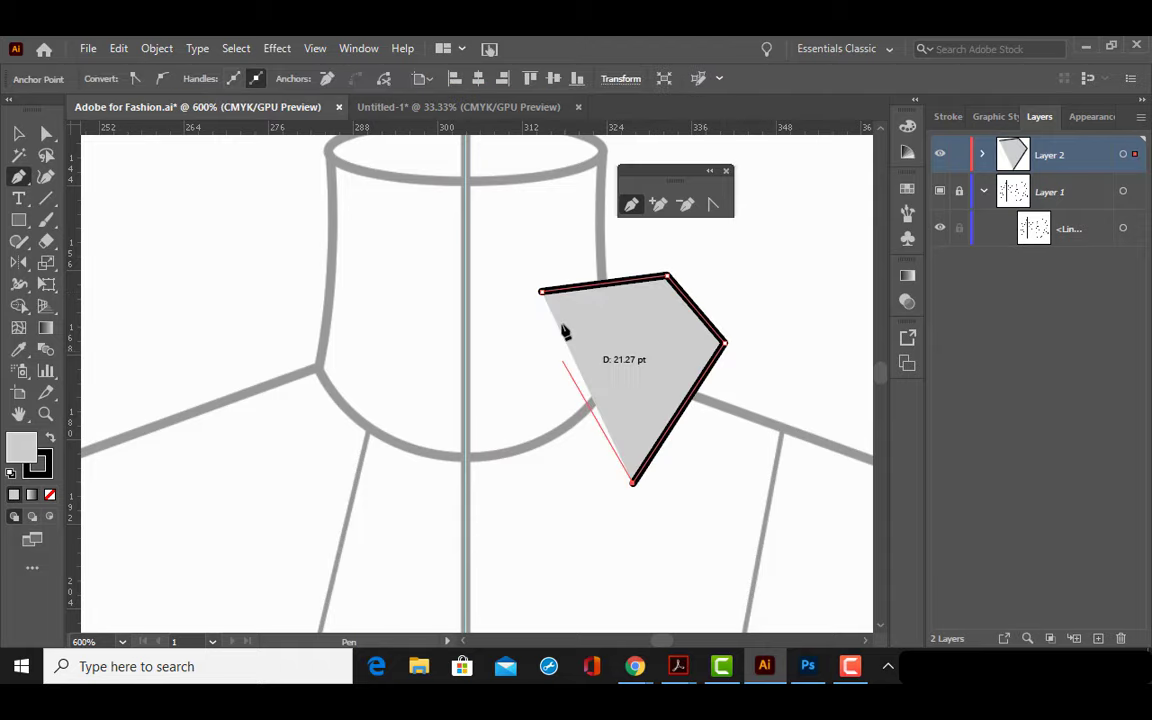
click(541, 291)
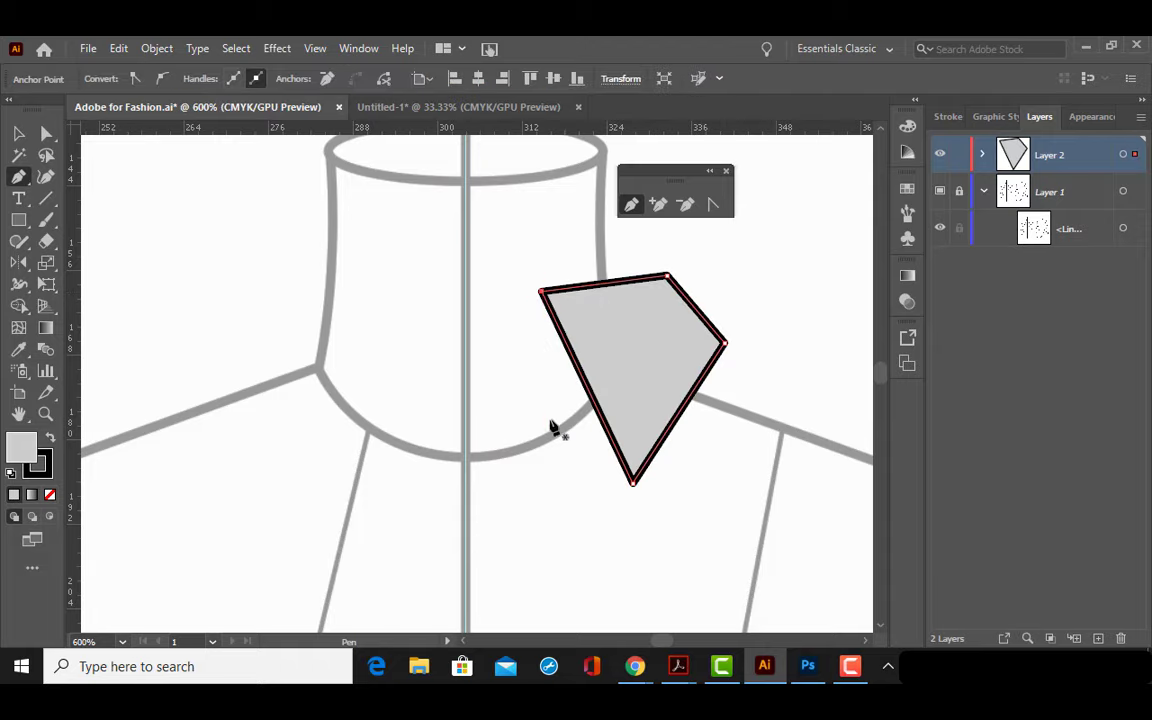
Step: Curve the practice shape's two upper edges with the Anchor Point tool, and delete the shape
click(713, 204)
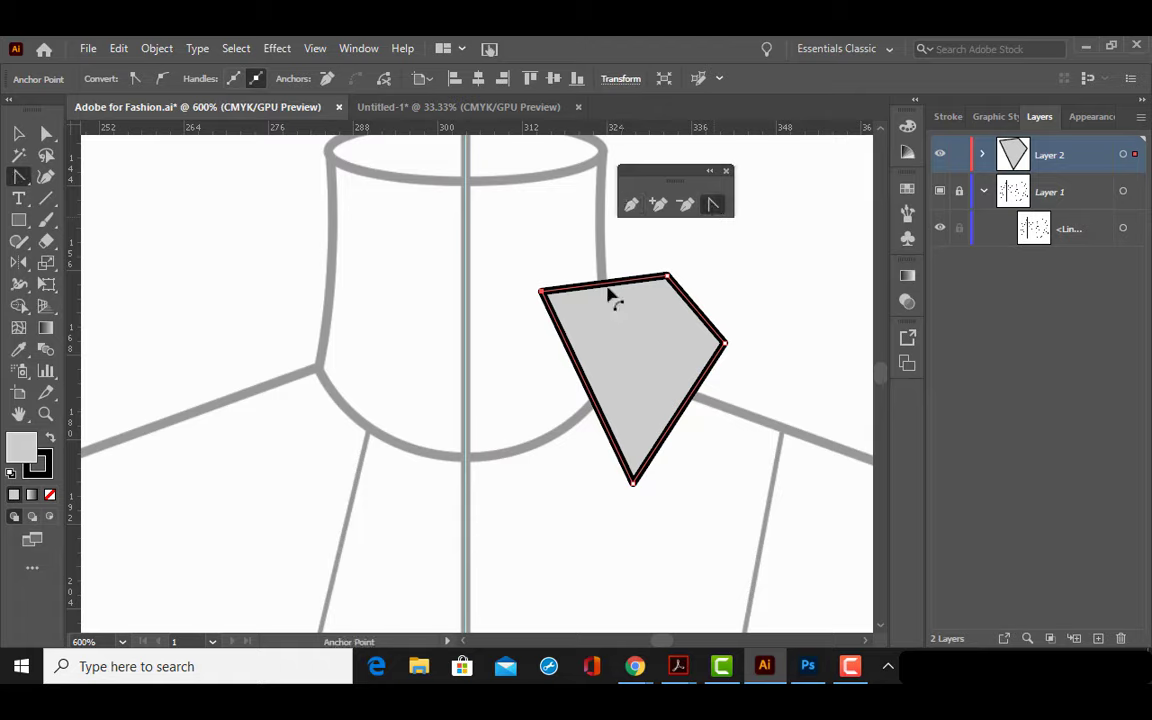
drag(612, 290, 714, 293)
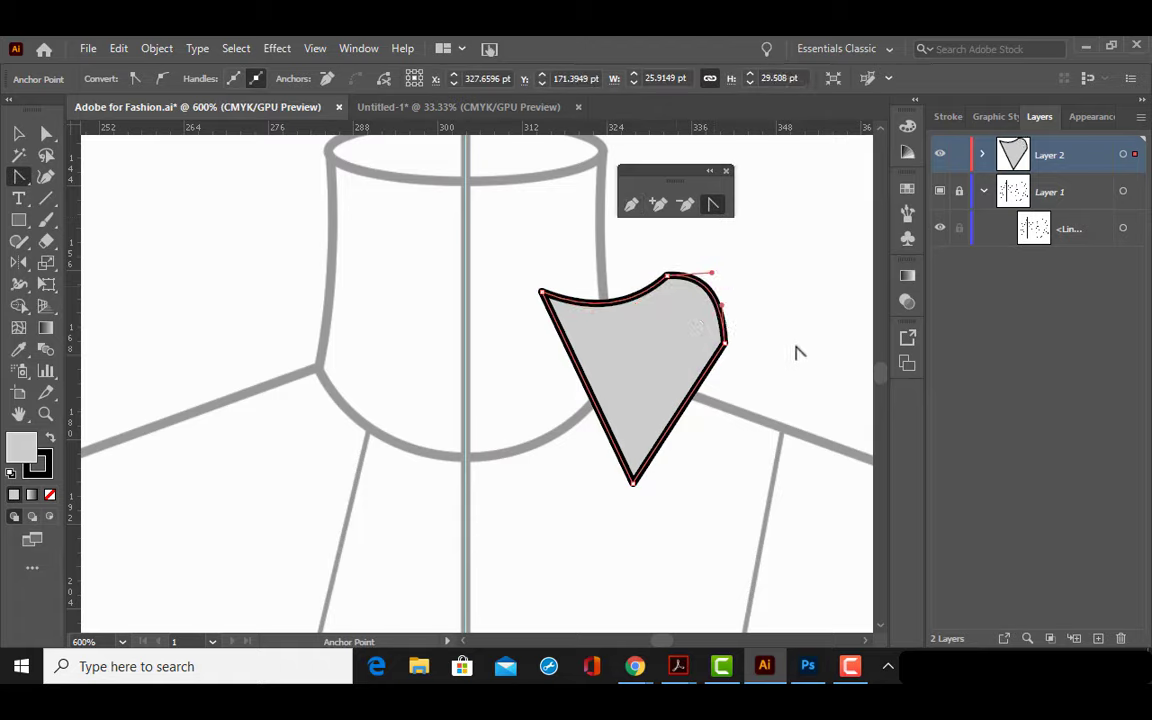
key(v)
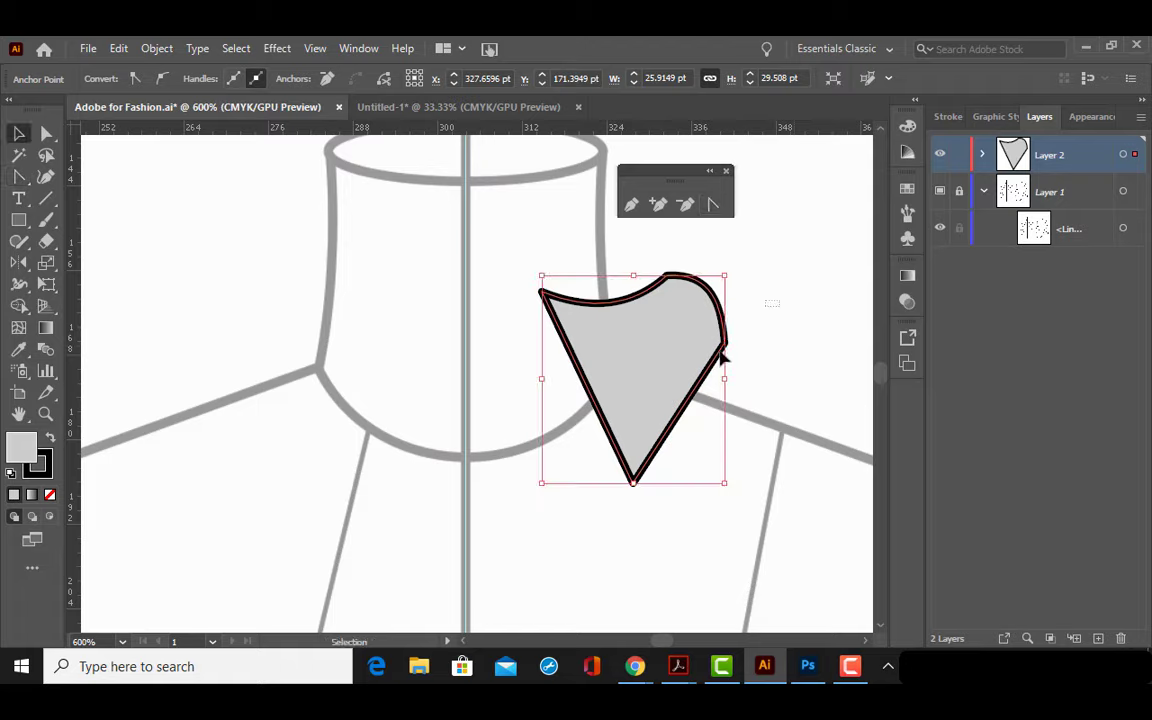
click(681, 411)
key(Delete)
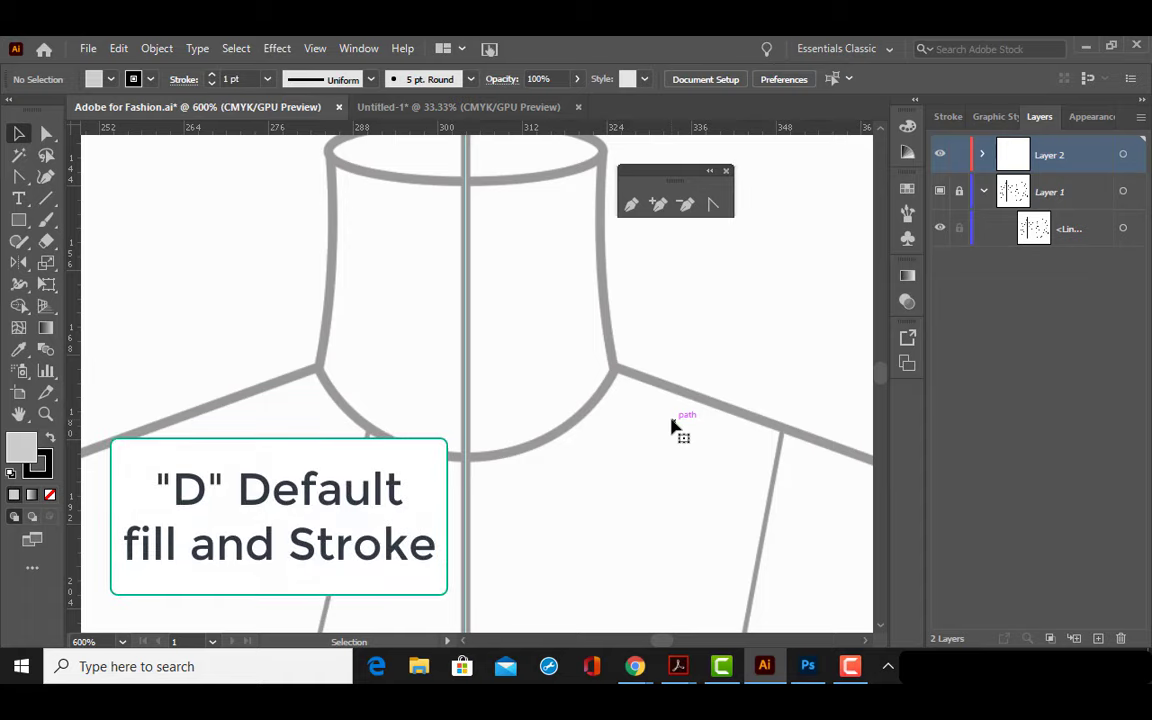
Step: Restore the default white fill and black stroke
key(d)
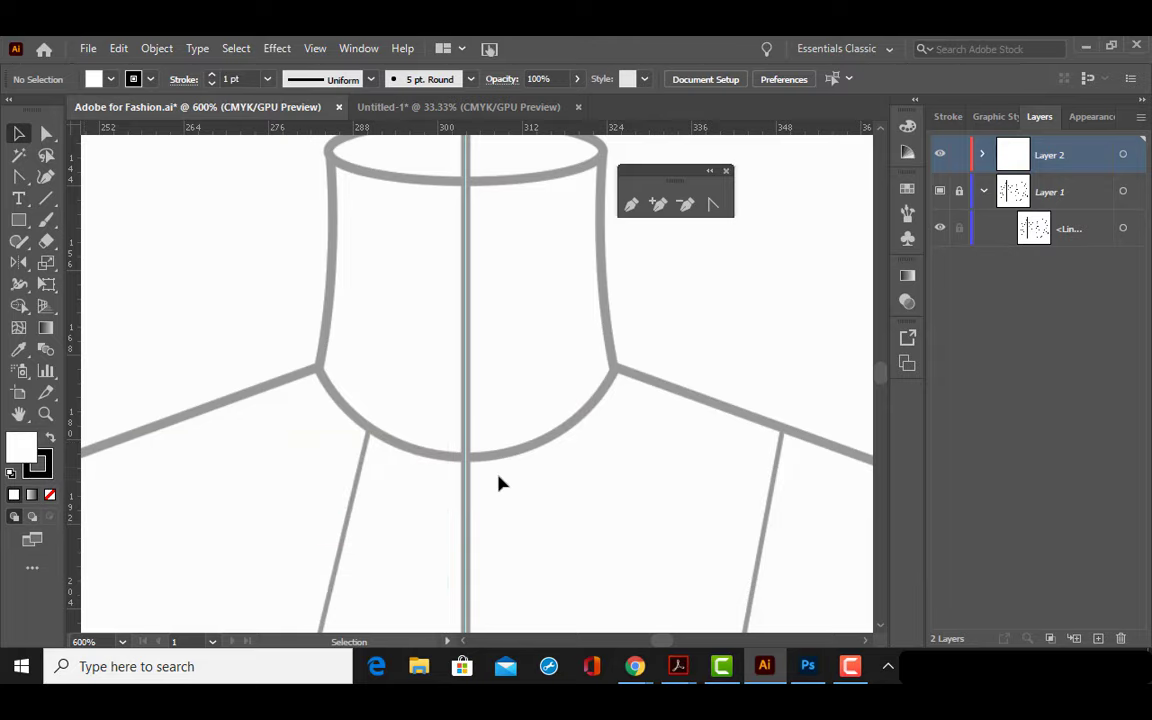
scroll(486, 391, up, 1)
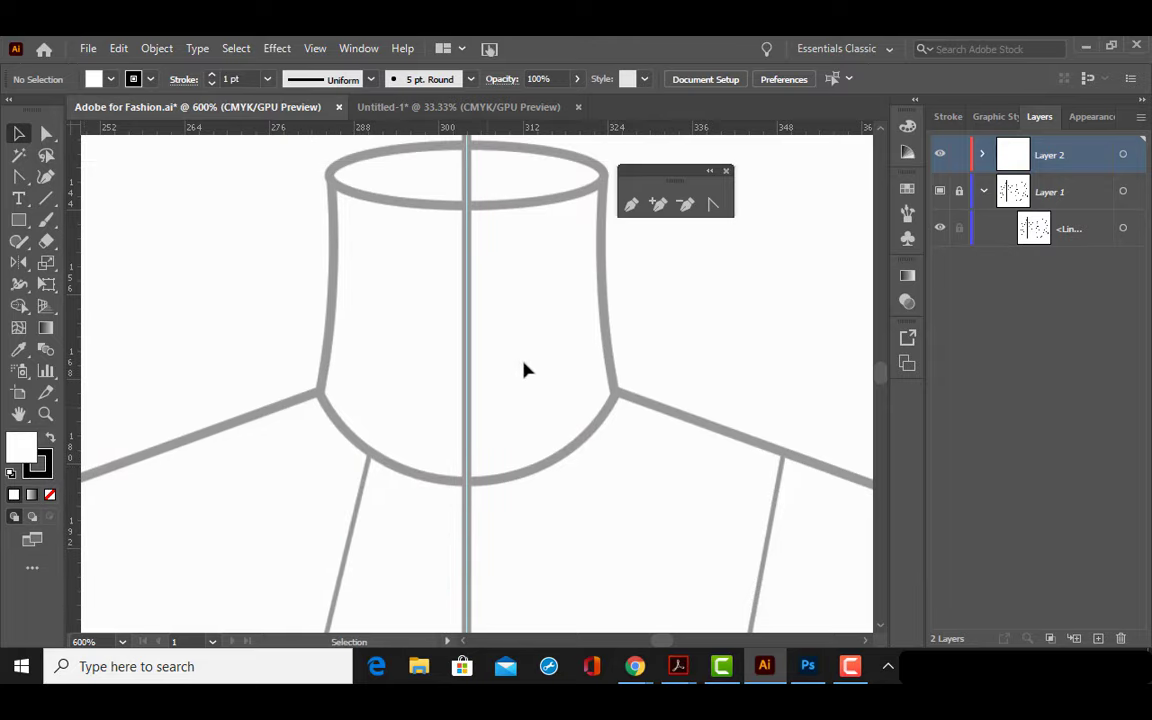
Step: Draw a closed four-sided half collar about 28 pt wide with the Pen tool, starting where the centre guide meets the base of the neck
click(631, 205)
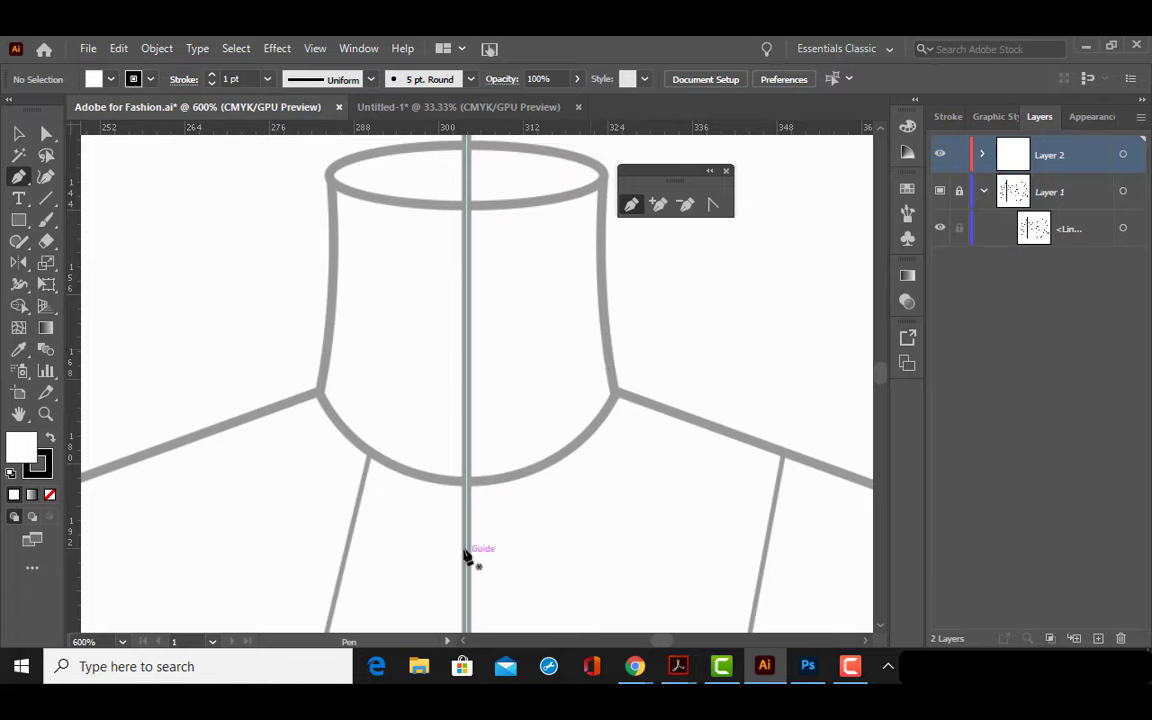
click(466, 482)
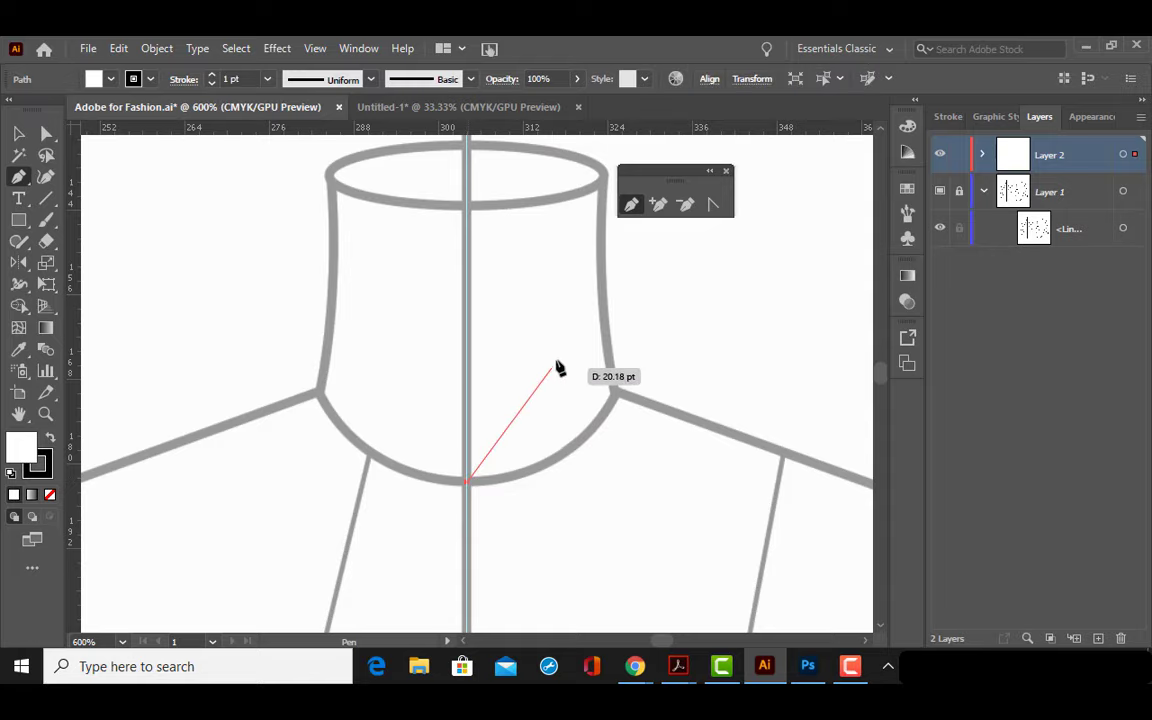
click(615, 323)
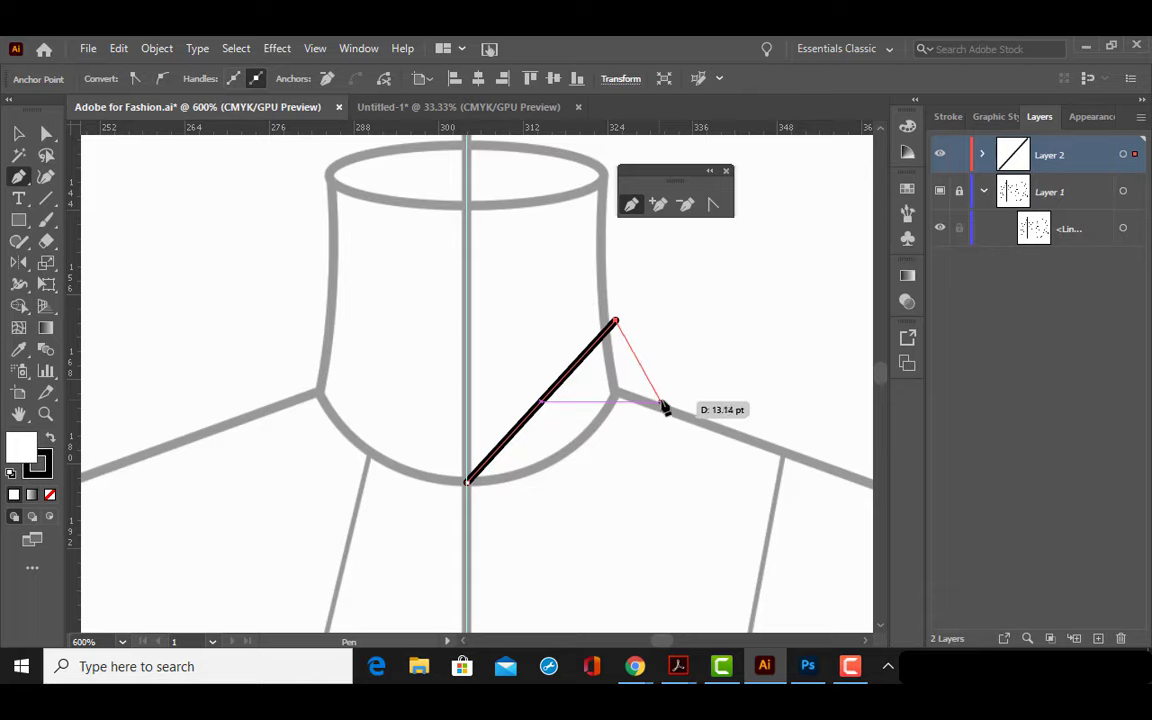
click(662, 403)
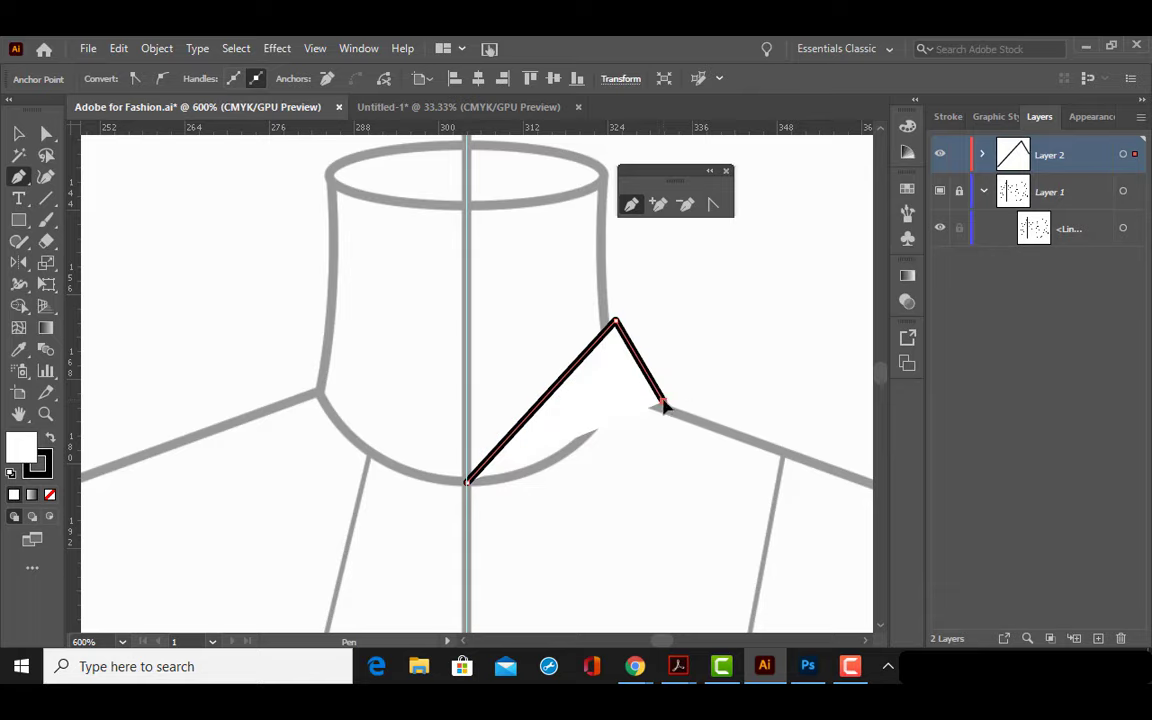
click(566, 603)
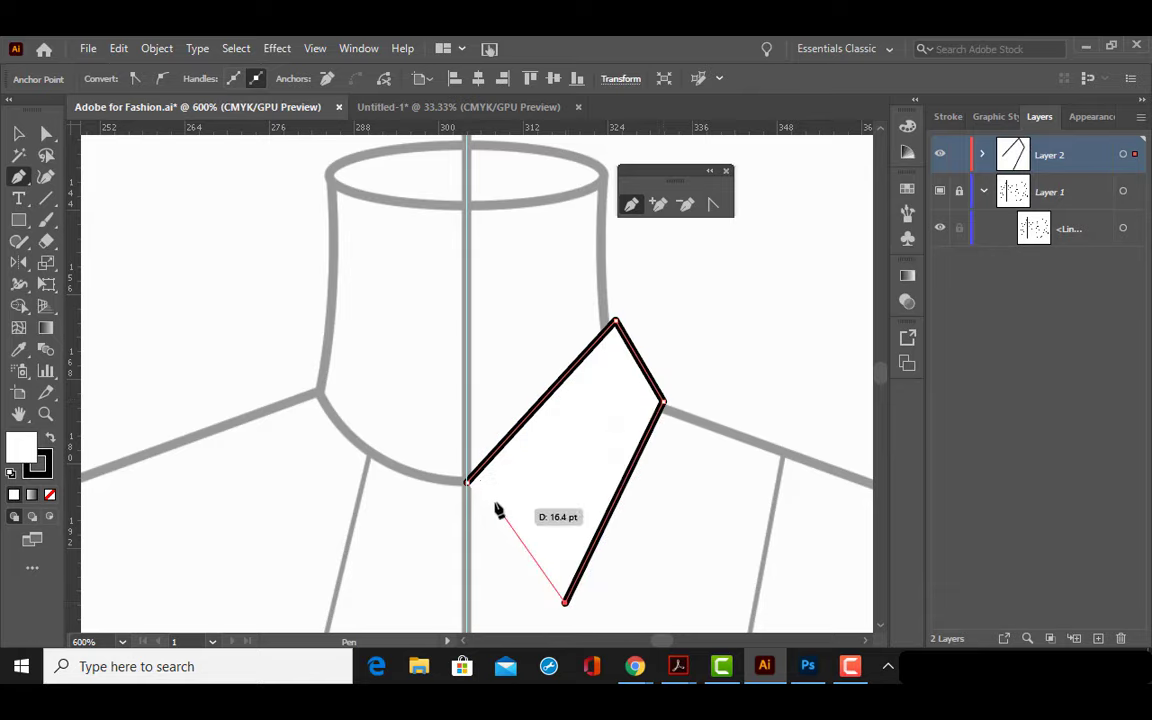
click(467, 482)
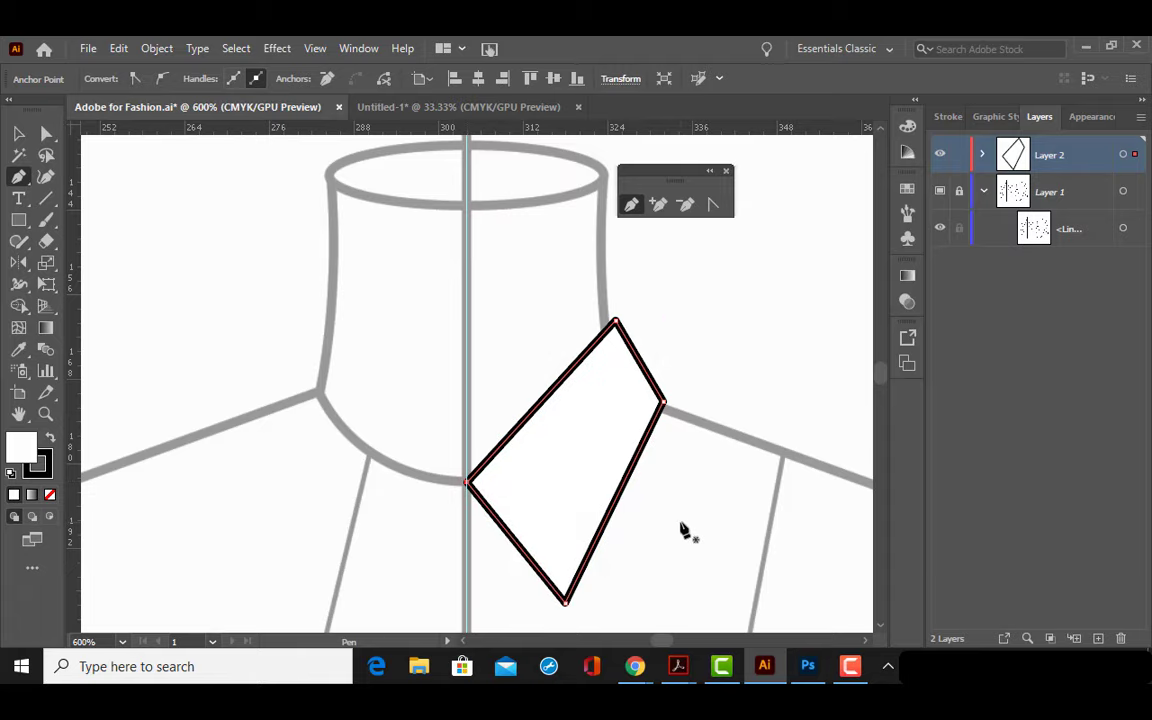
Step: Reposition the half collar's lower tip and outer shoulder corner with Direct Selection, making the piece about 28 by 38 pt
drag(681, 521, 655, 473)
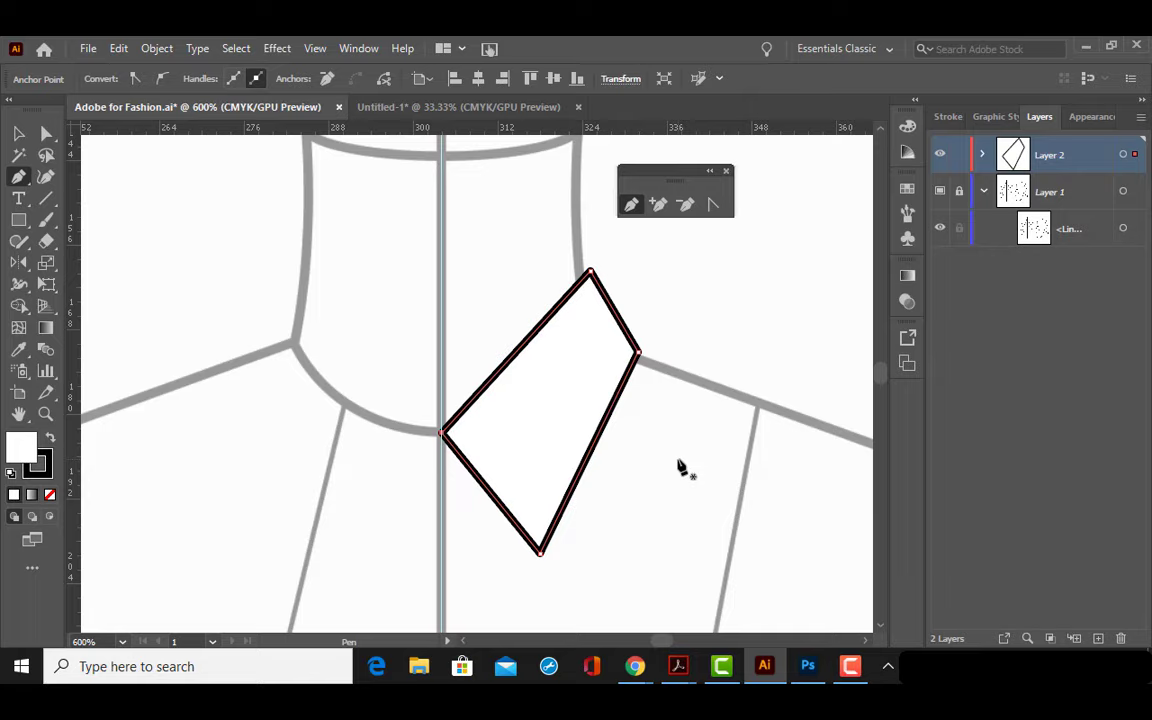
click(46, 133)
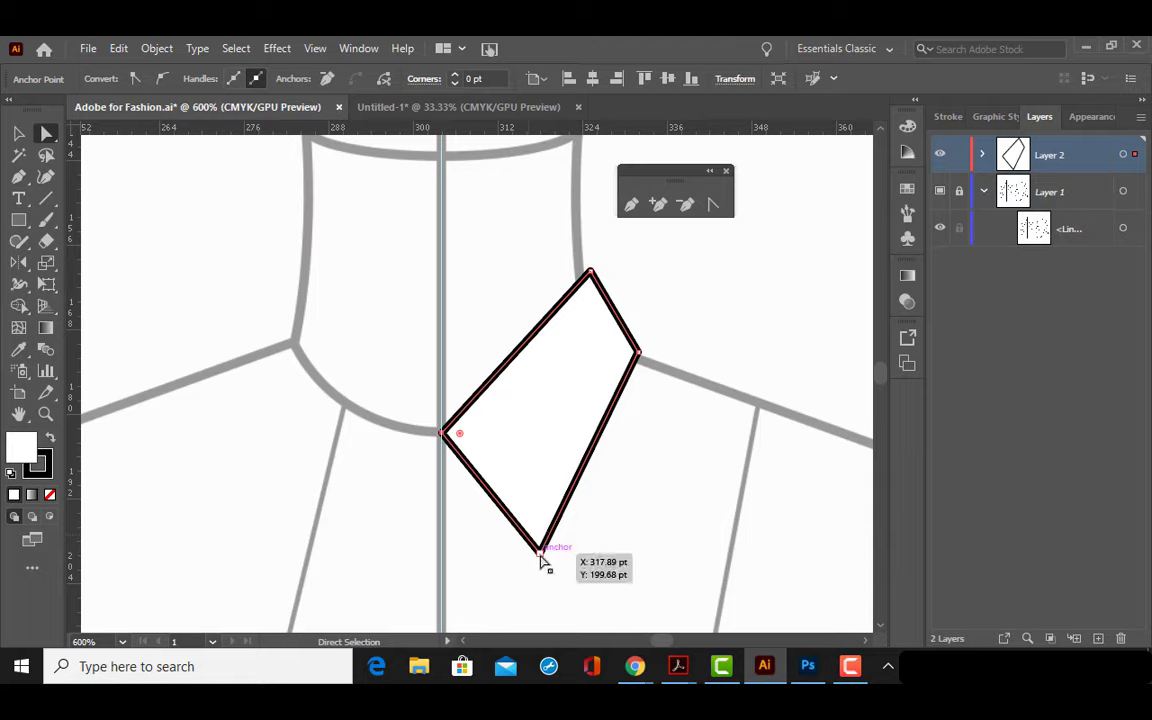
drag(540, 554, 539, 616)
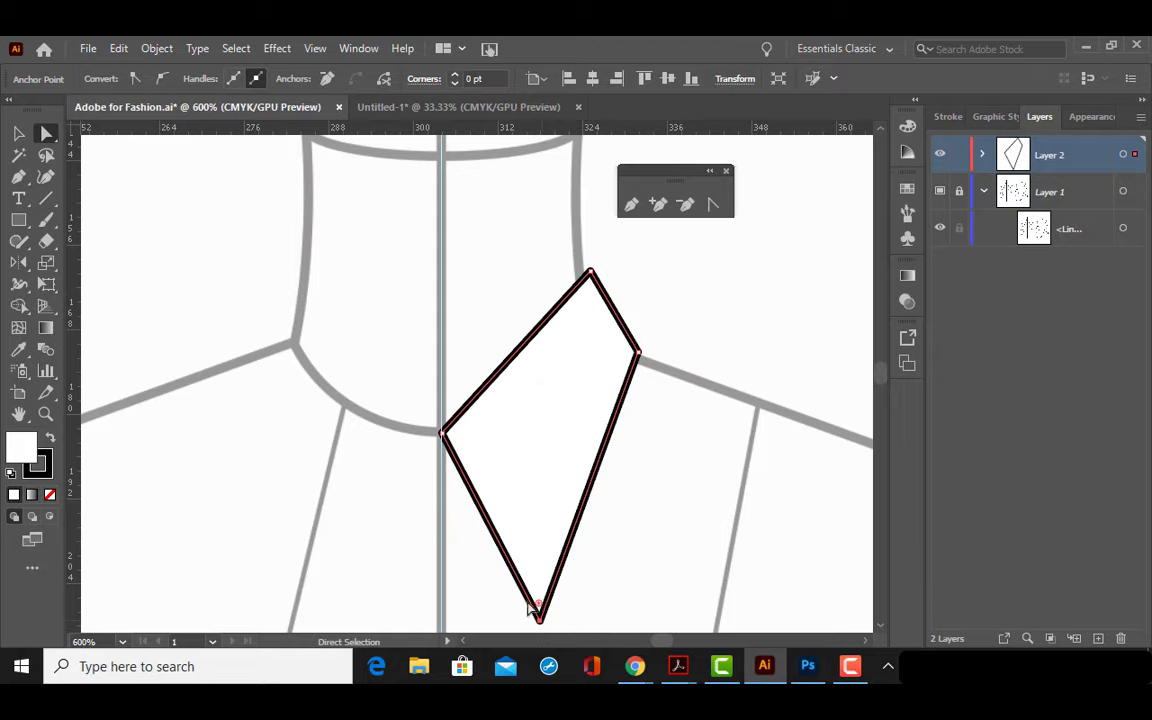
drag(539, 616, 531, 536)
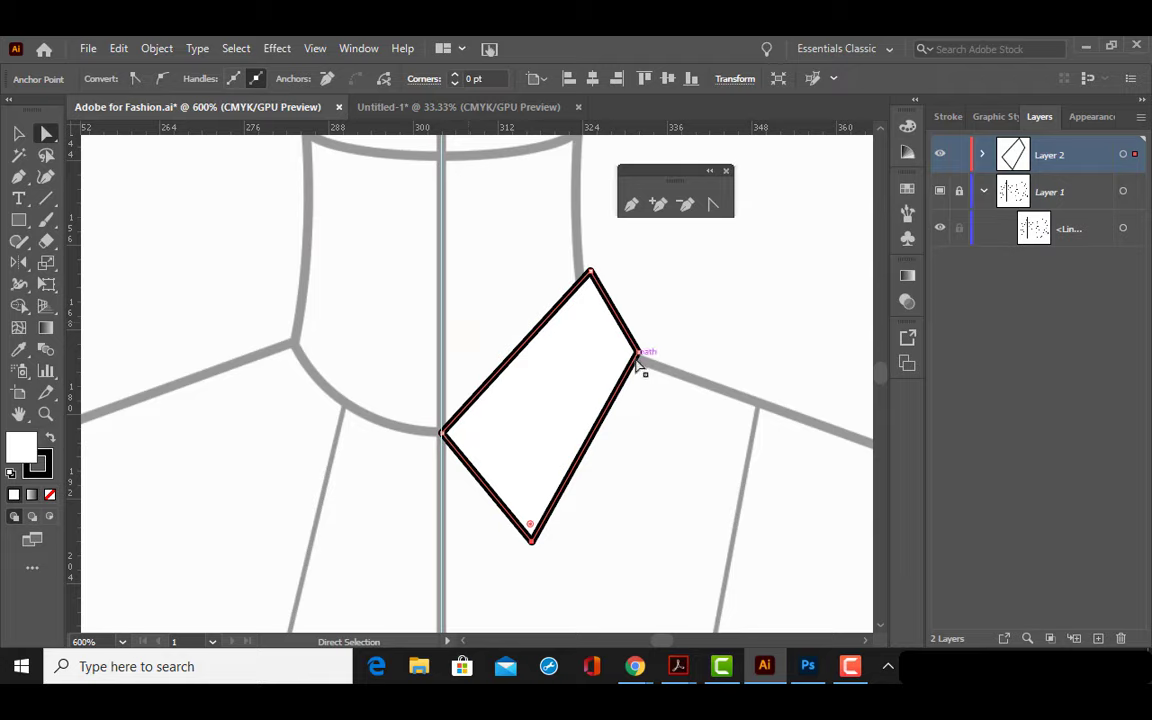
drag(640, 355, 641, 348)
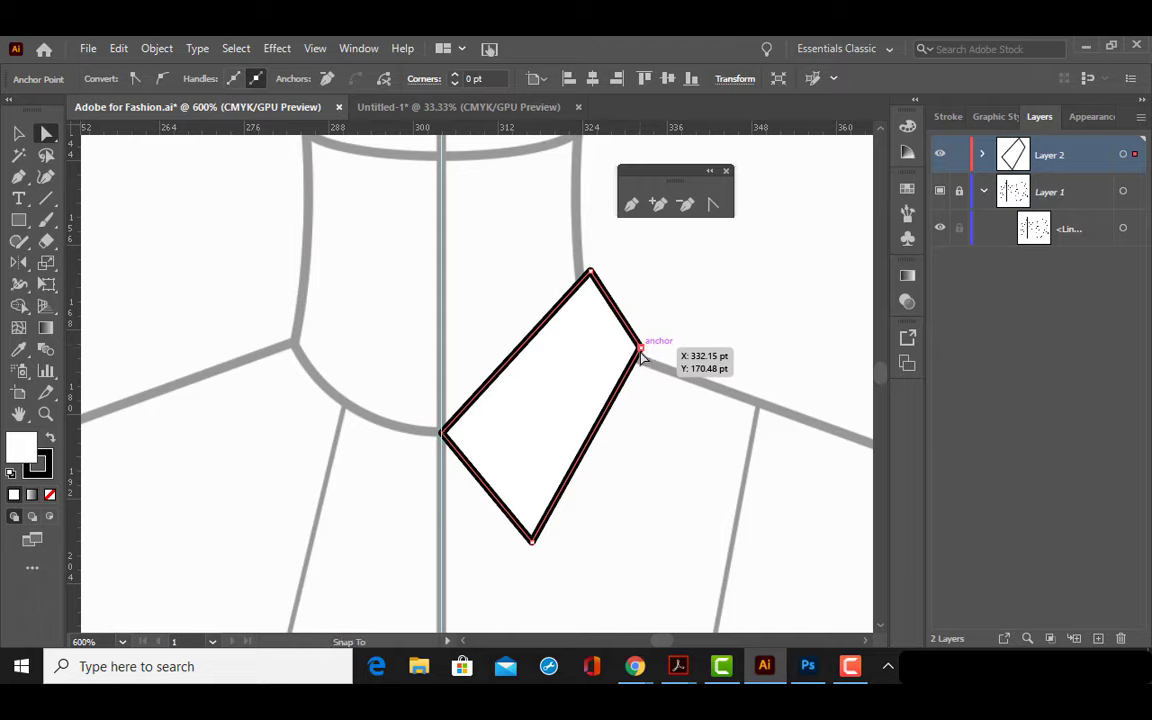
drag(641, 357, 642, 350)
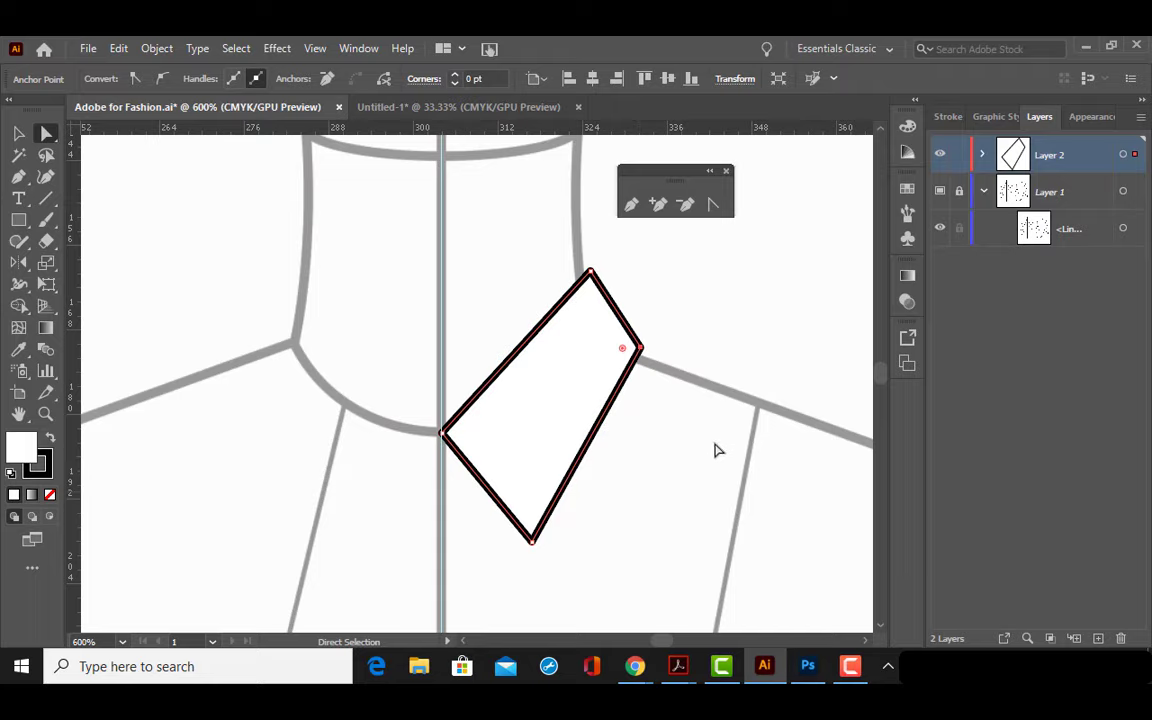
Step: Curve the half collar's inner neck edge, outer edge and lower front edge slightly with the Anchor Point tool
click(713, 204)
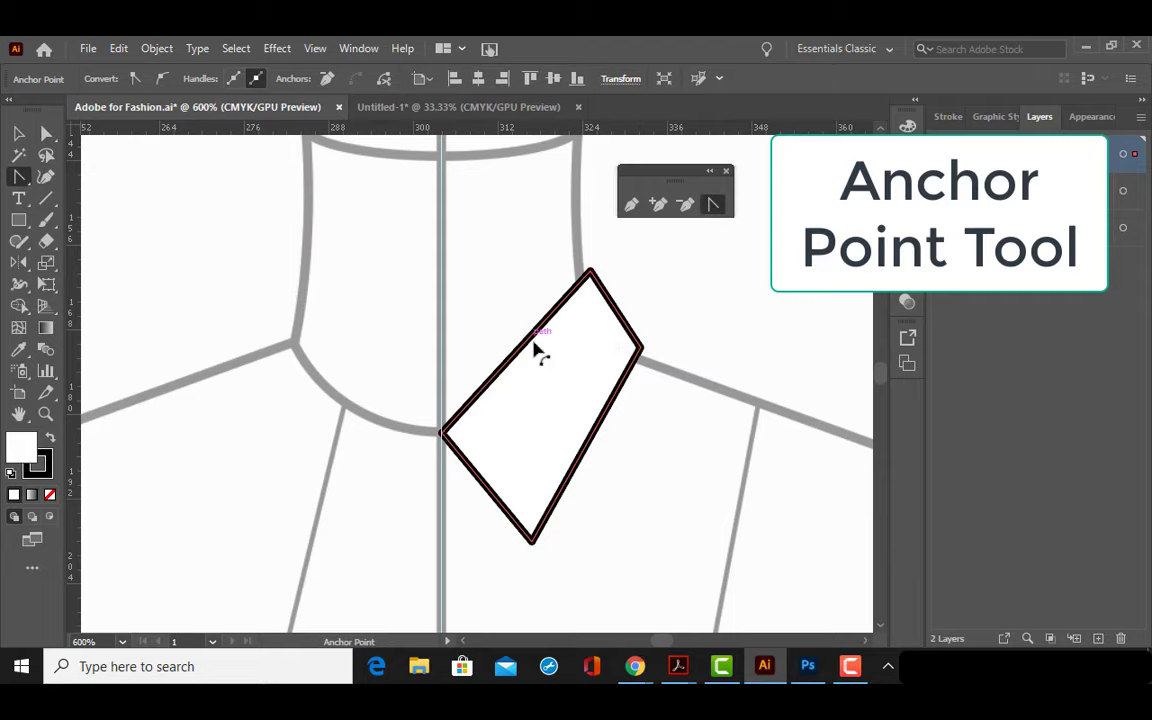
drag(537, 345, 578, 380)
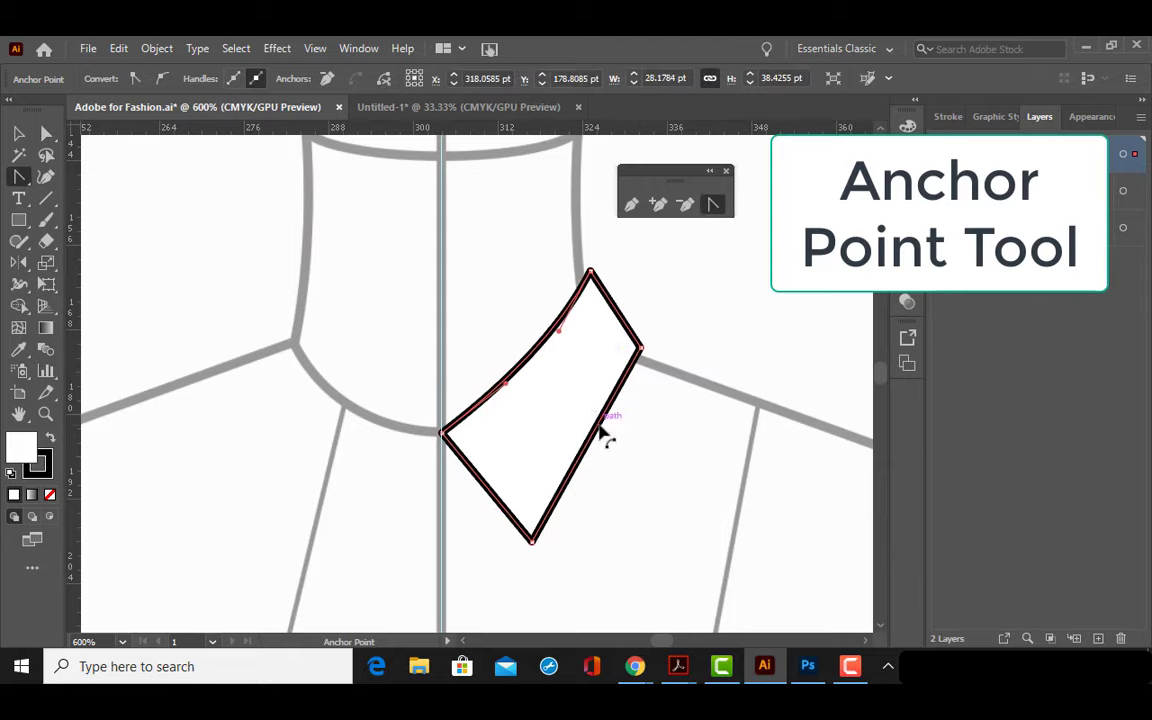
drag(599, 432, 607, 437)
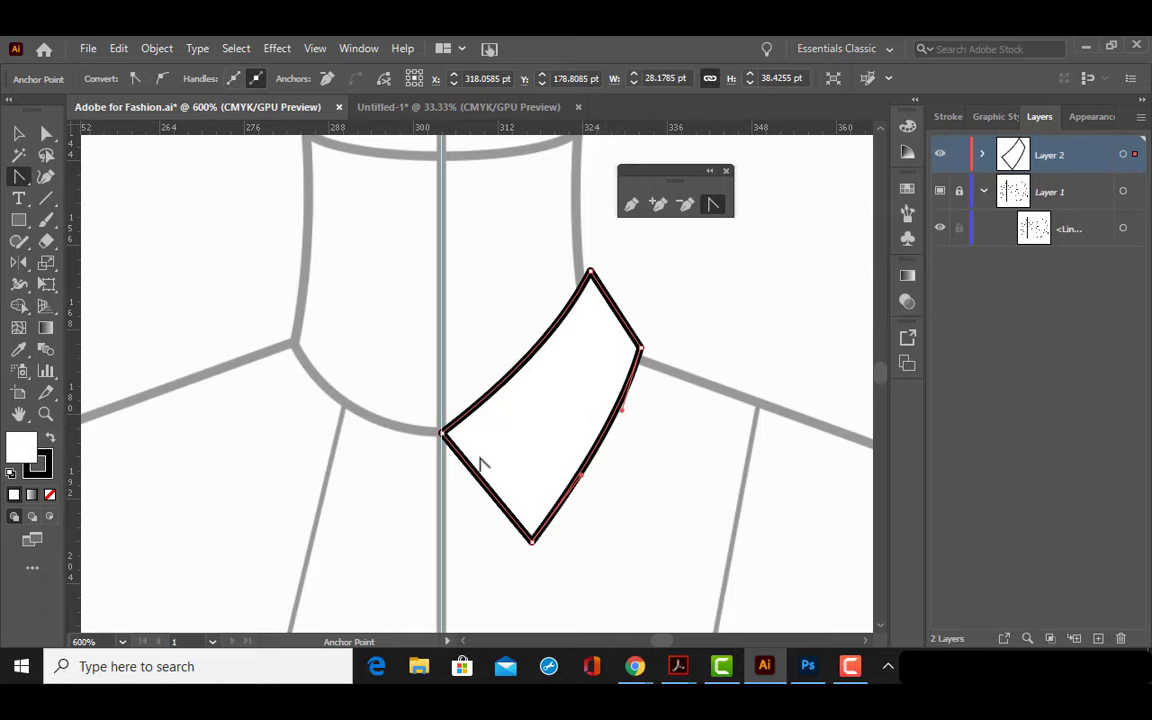
drag(471, 470, 476, 458)
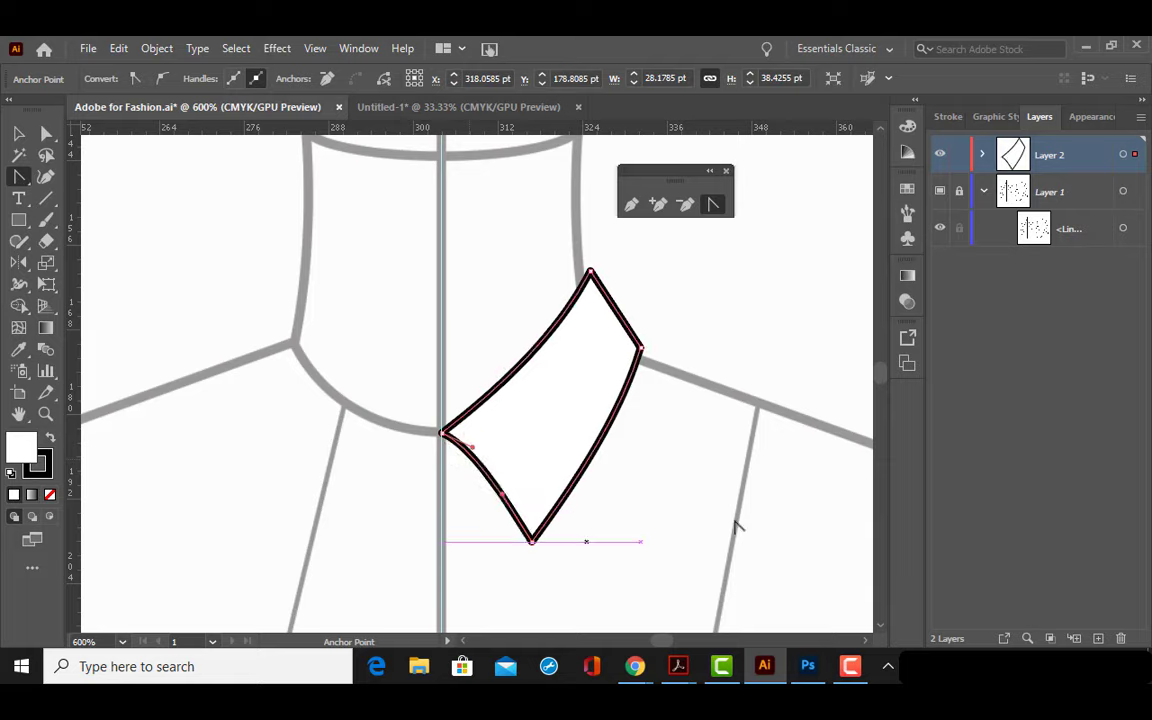
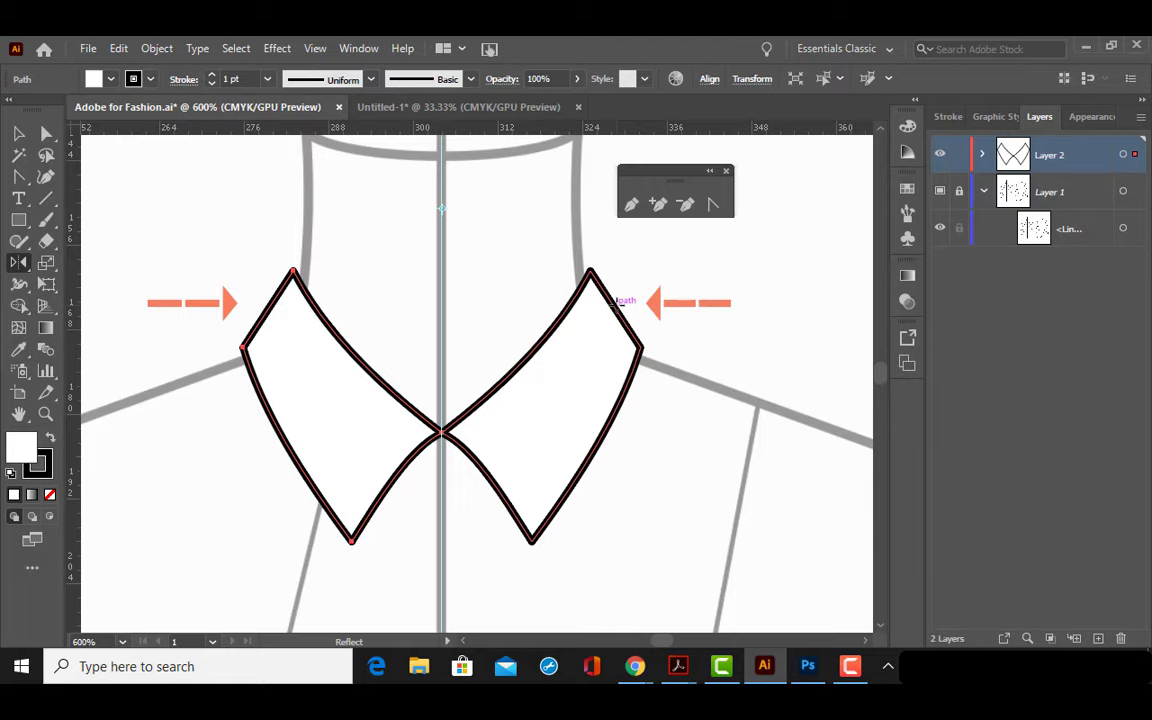
Step: Copy only the short outer shoulder edges of both collar halves and paste them in back
click(46, 133)
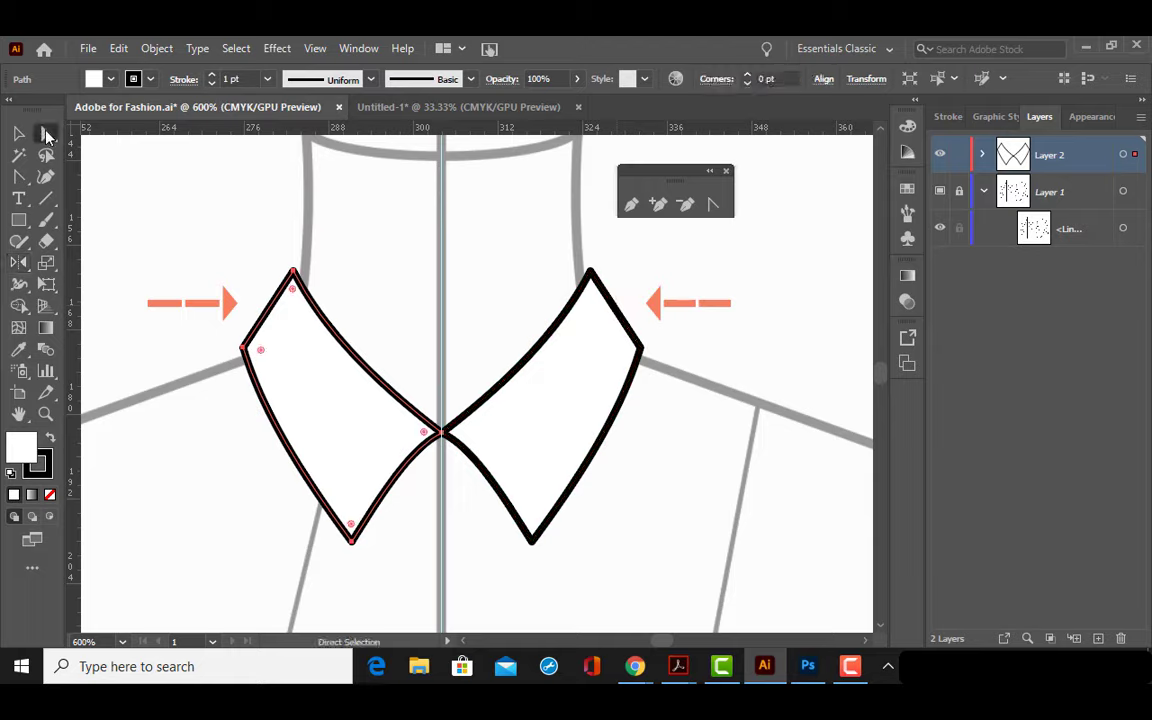
click(195, 219)
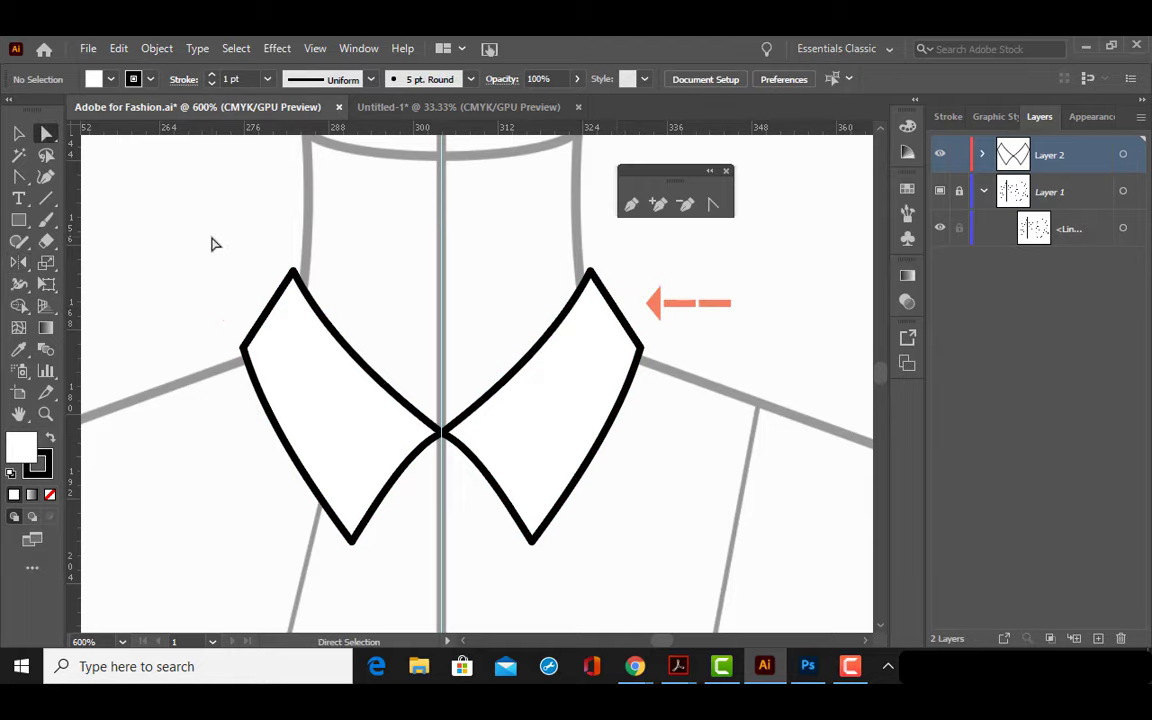
click(270, 318)
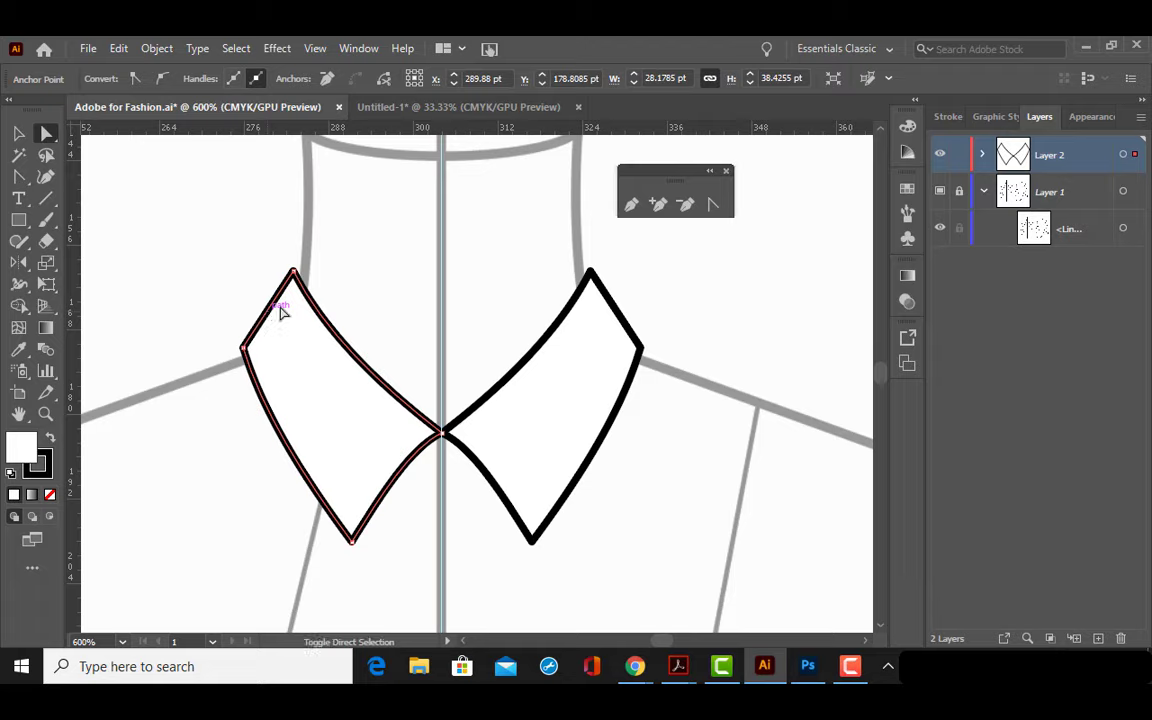
shift+click(622, 318)
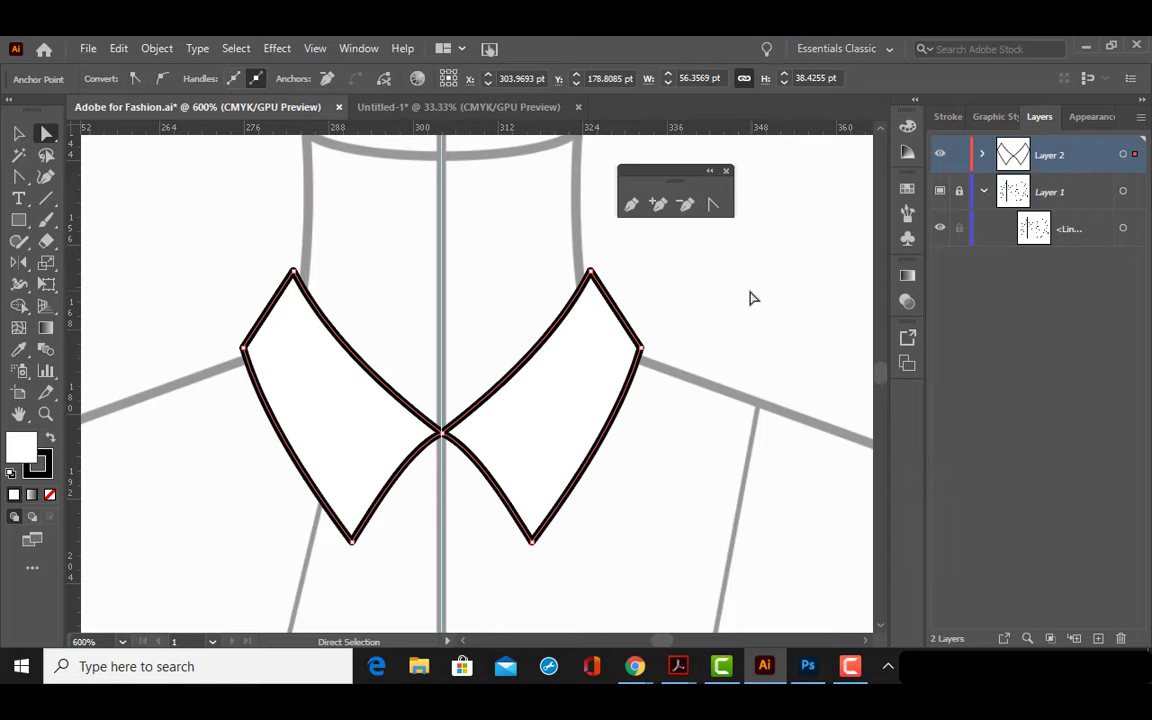
key(ctrl+c)
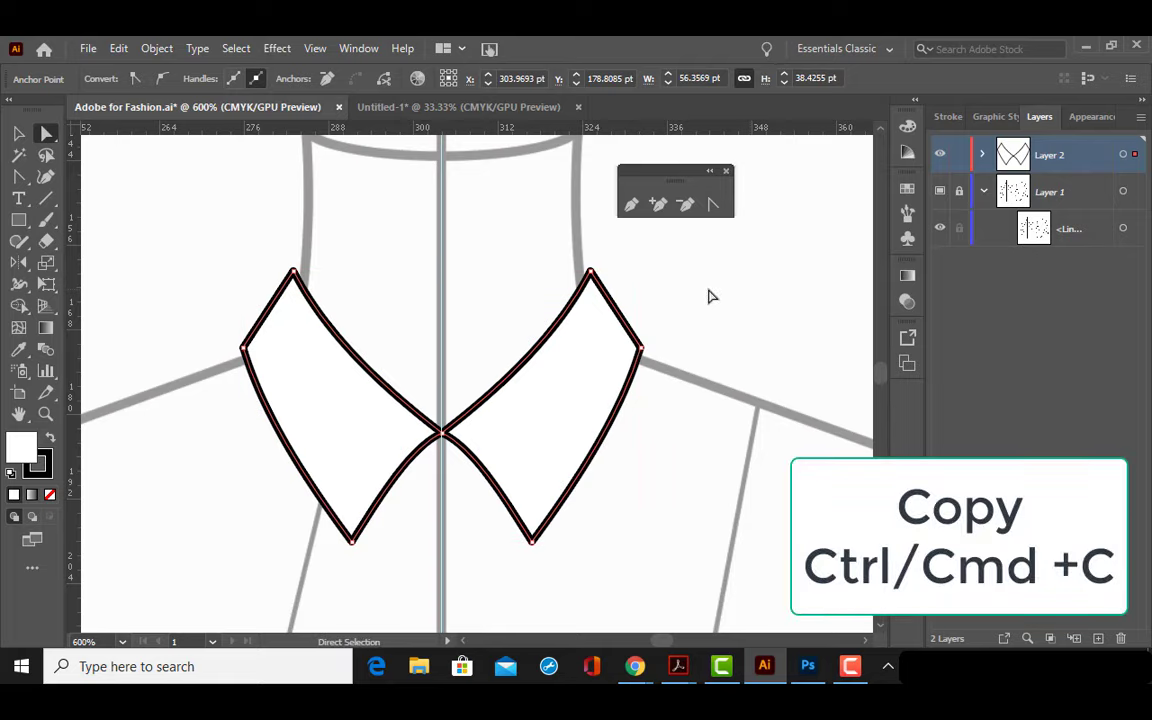
click(708, 296)
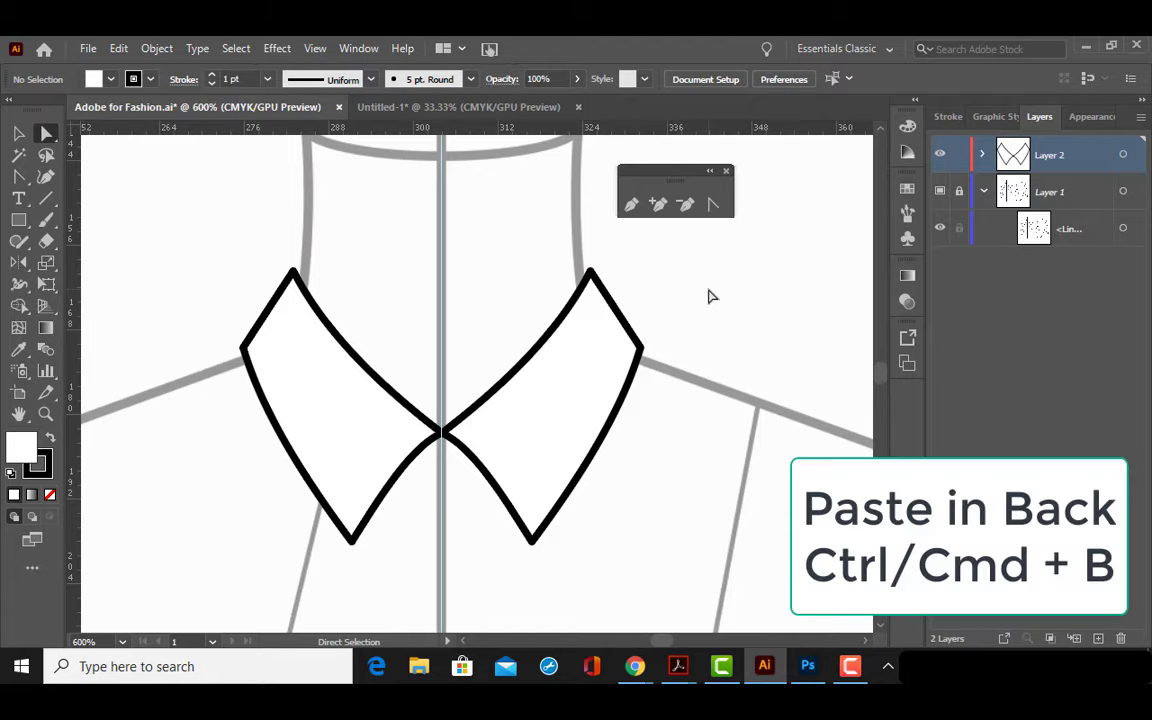
key(ctrl)
key(ctrl+b)
Step: Join the two pasted edges at both ends into one closed back collar shape
right_click(710, 277)
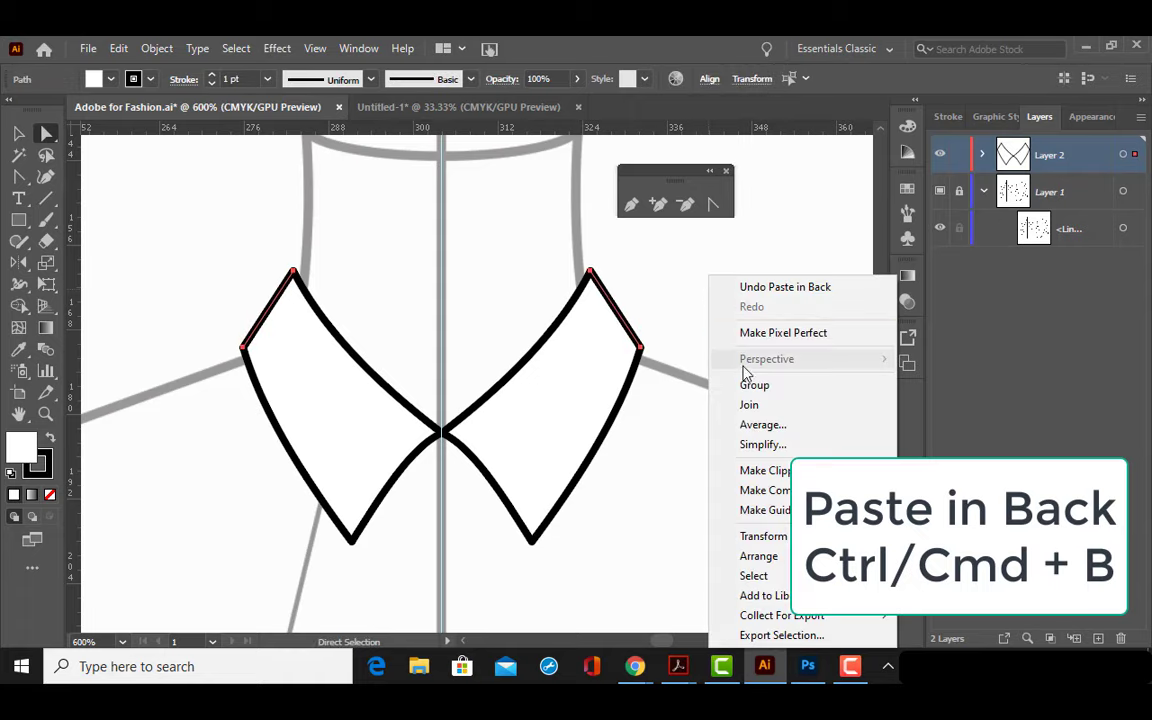
click(752, 404)
right_click(716, 279)
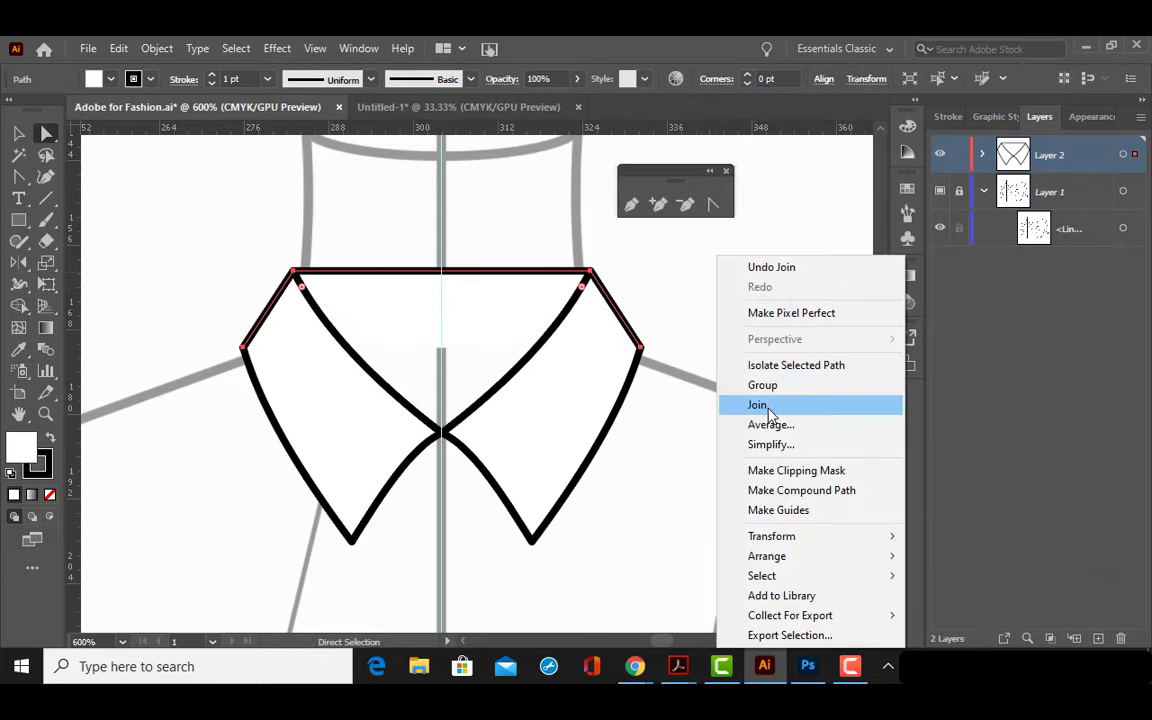
click(760, 405)
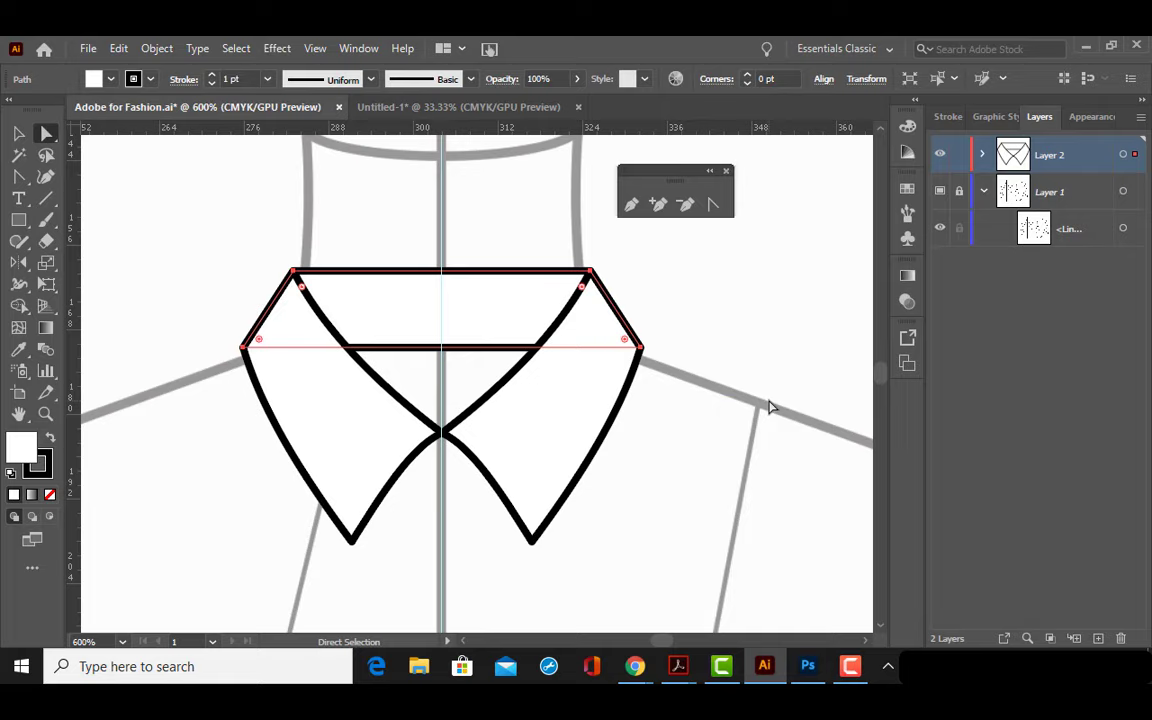
Step: Expand Layer 2 and temporarily hide both front collar paths to examine the back collar shape behind them
click(983, 156)
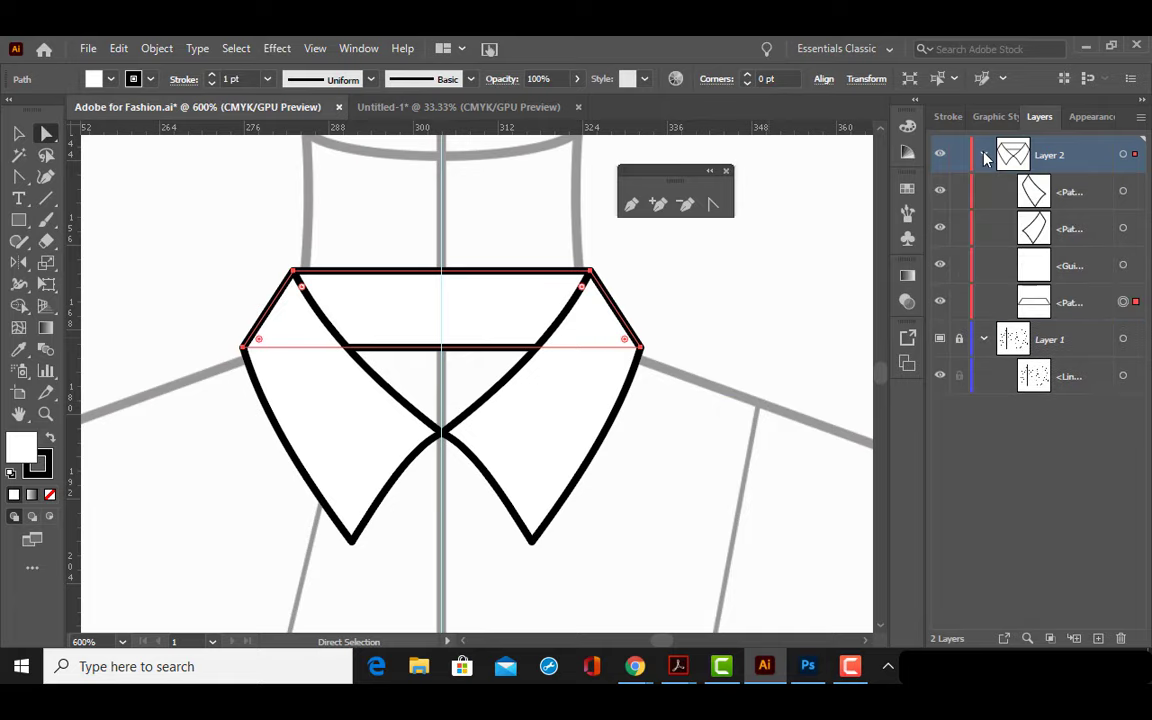
click(942, 192)
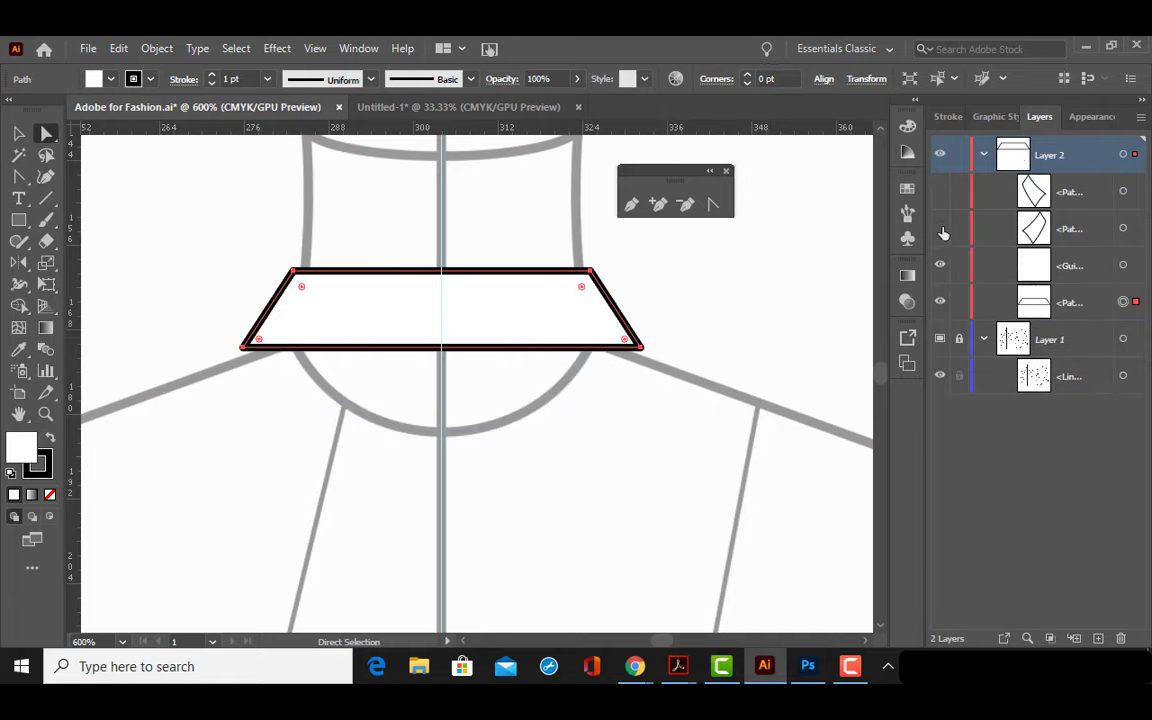
click(940, 228)
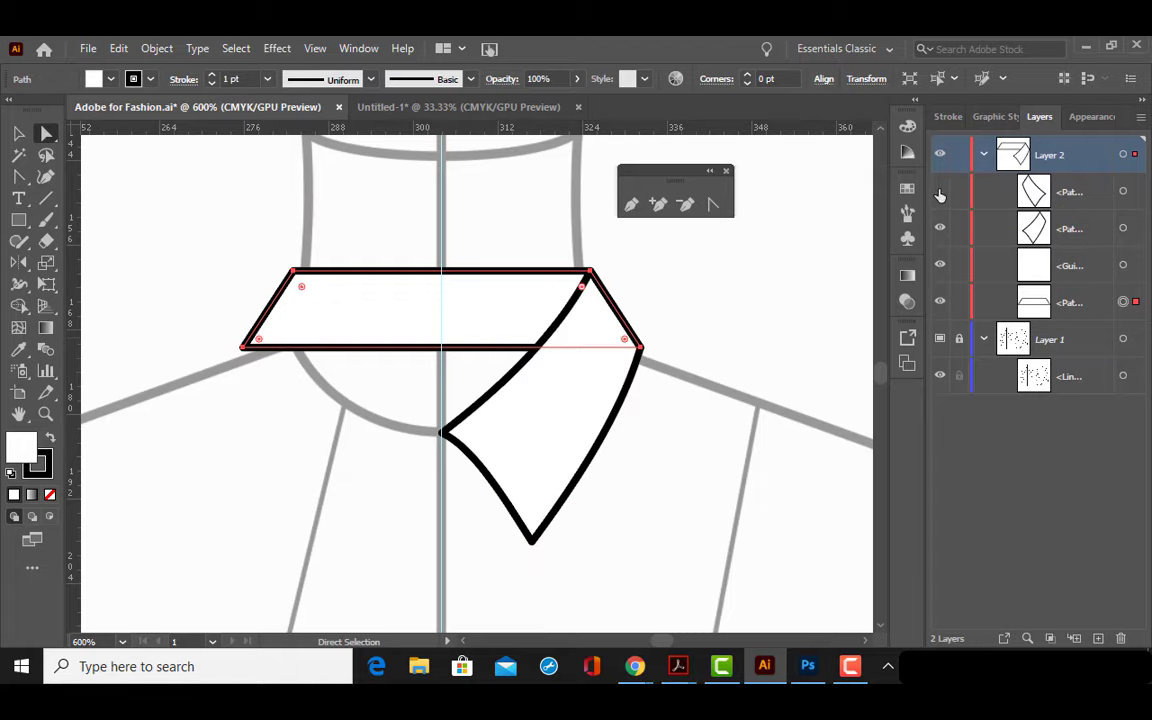
click(940, 191)
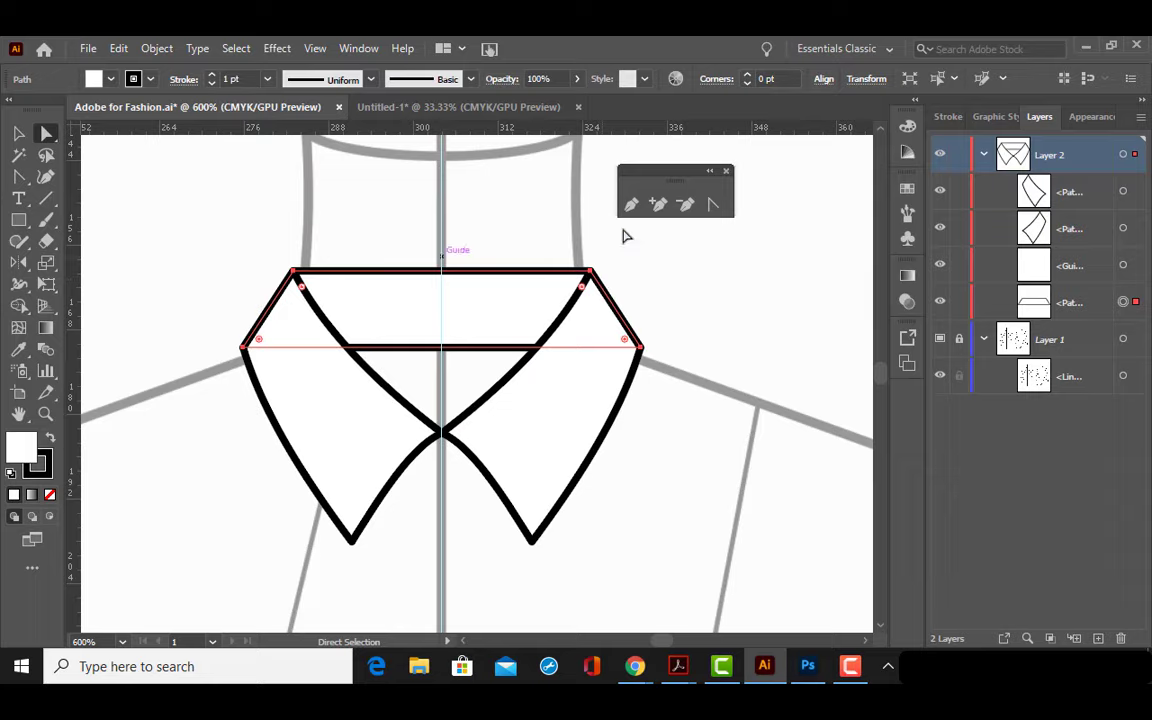
Step: Bend the back collar's lower and upper edges gently downward at the centre with the Anchor Point tool, deselect it and collapse Layer 2
click(712, 205)
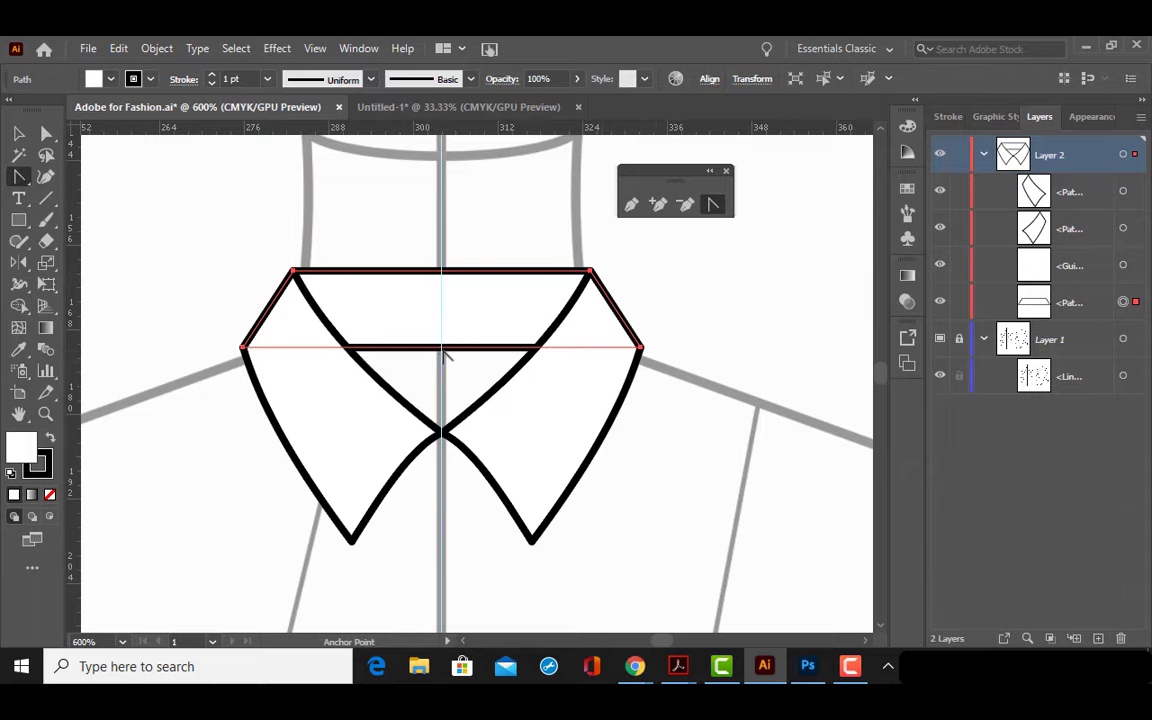
drag(447, 360, 450, 386)
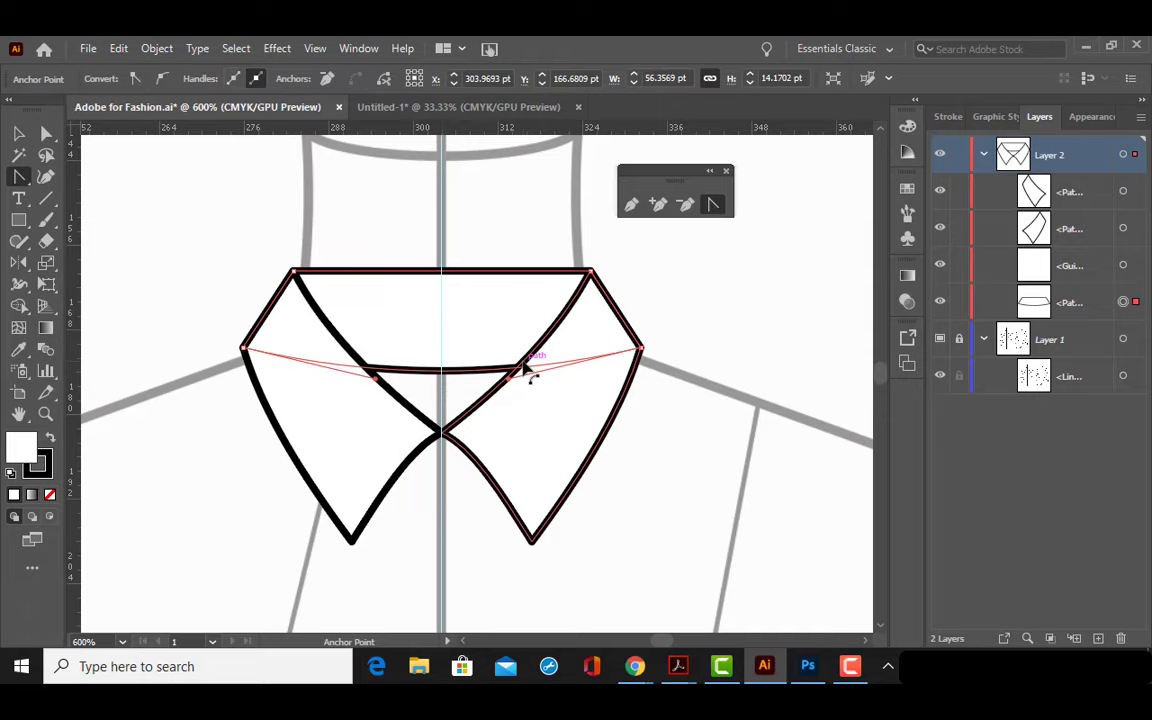
mouse_move(437, 280)
mouse_down()
mouse_move(447, 298)
mouse_move(433, 296)
mouse_up()
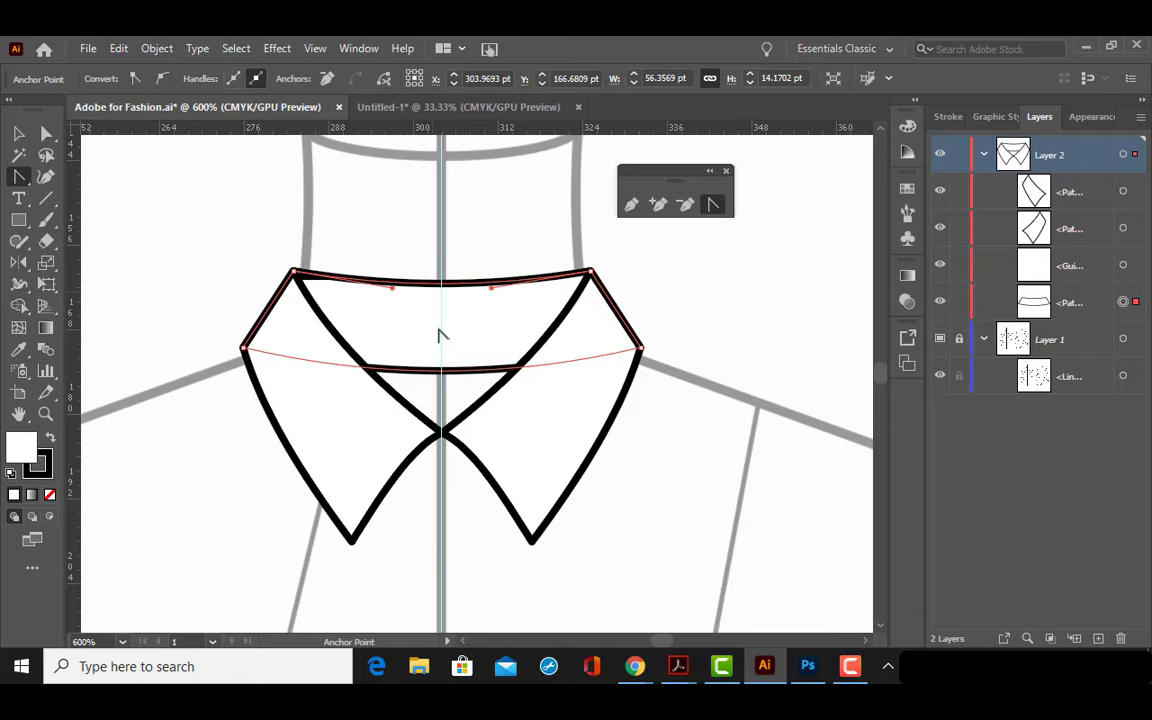
key(v)
click(147, 180)
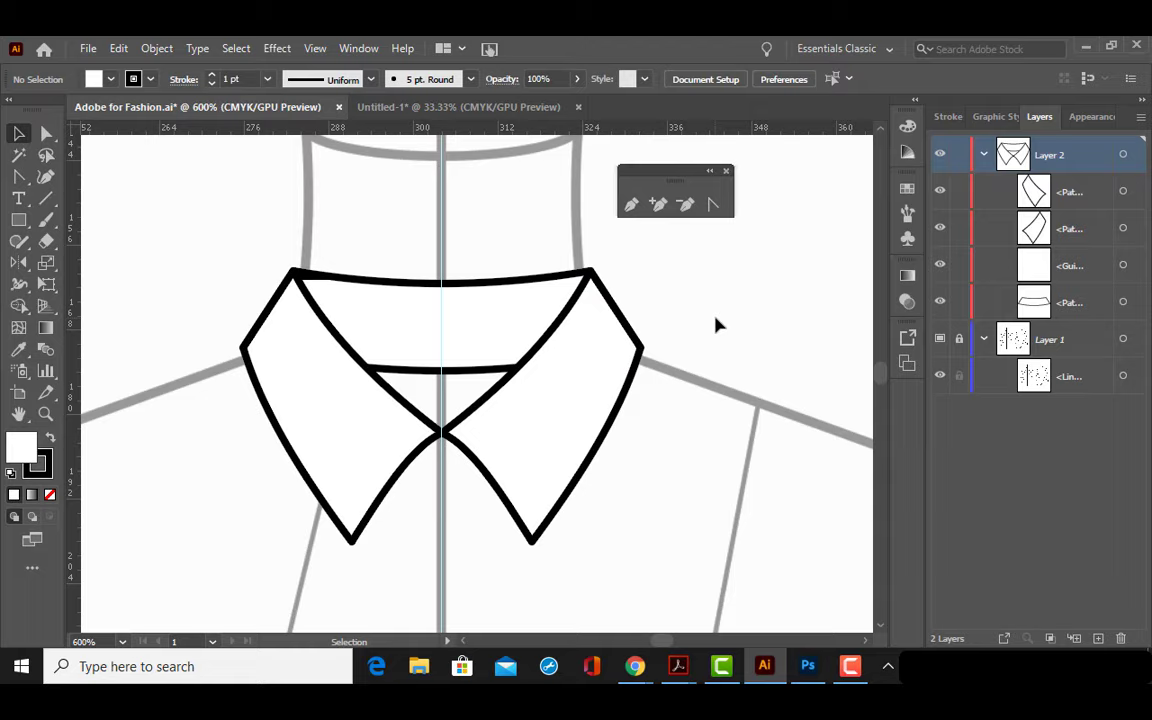
click(985, 156)
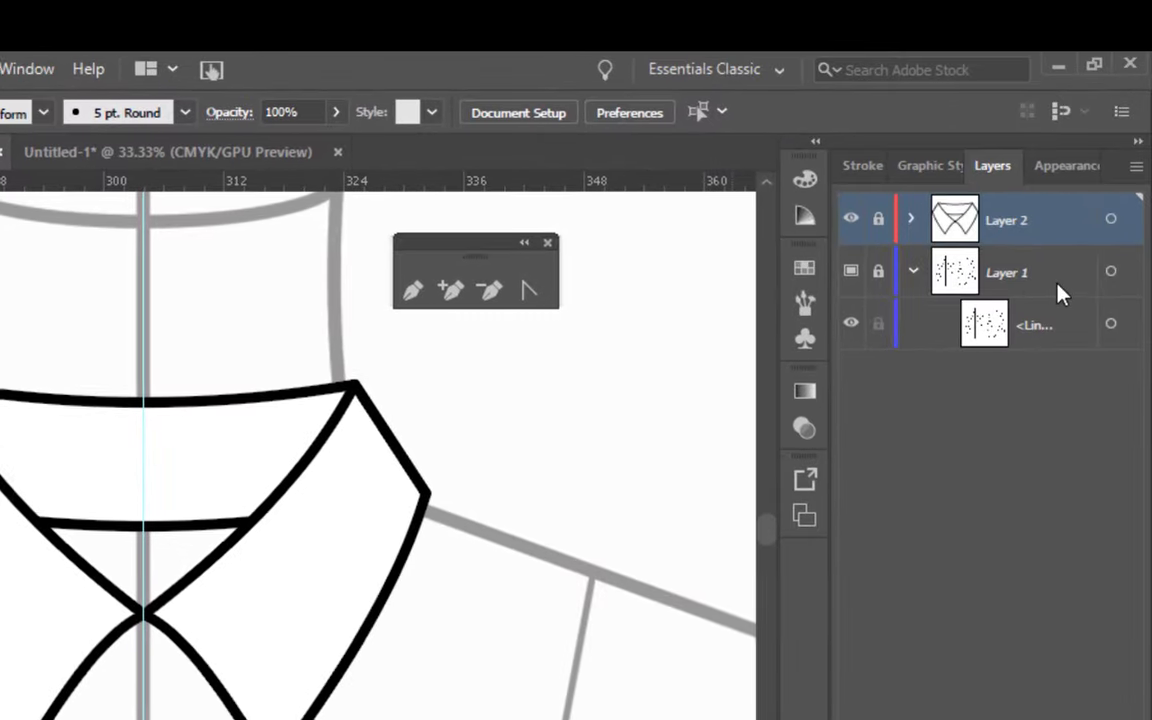
Step: On a new layer directly above Layer 1, draw the right bodice outline with straight Pen segments from under the collar to shoulder tip, underarm and hip
click(1063, 285)
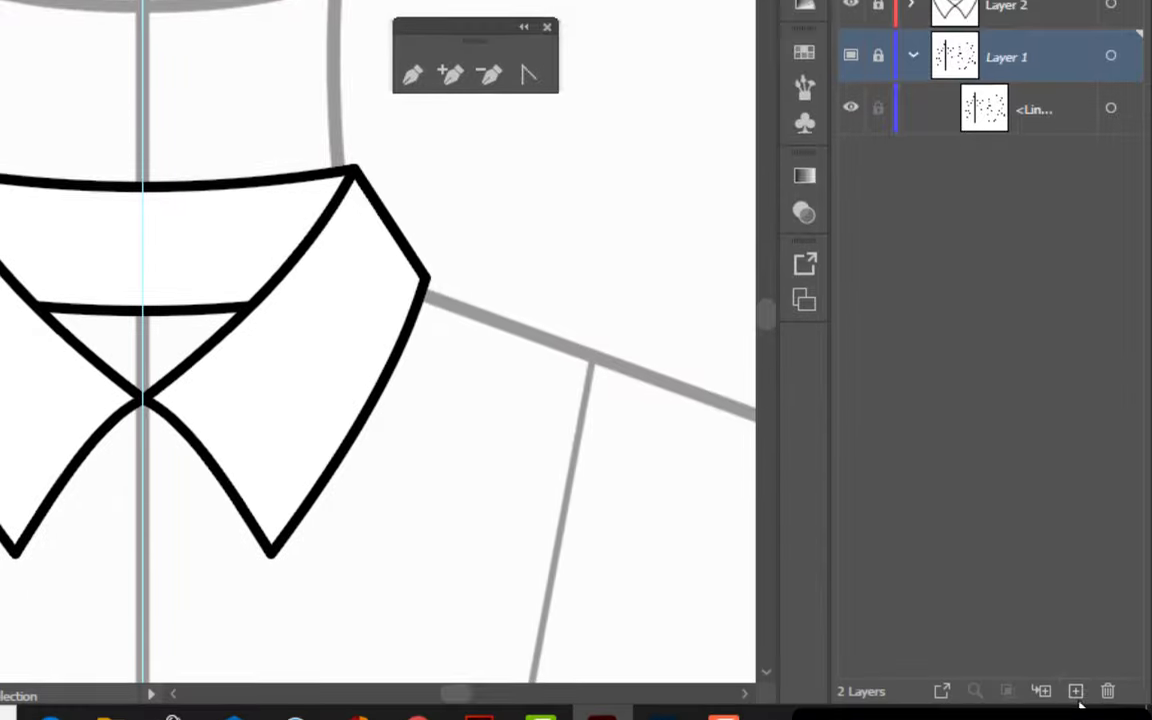
click(1075, 691)
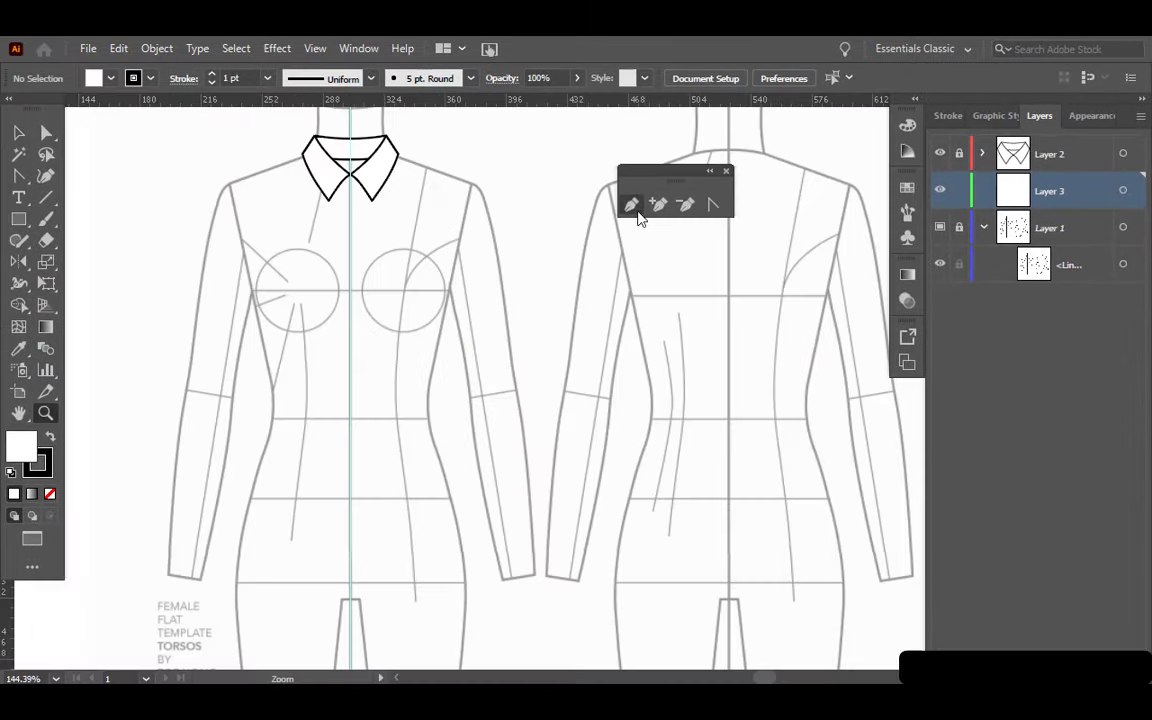
click(631, 205)
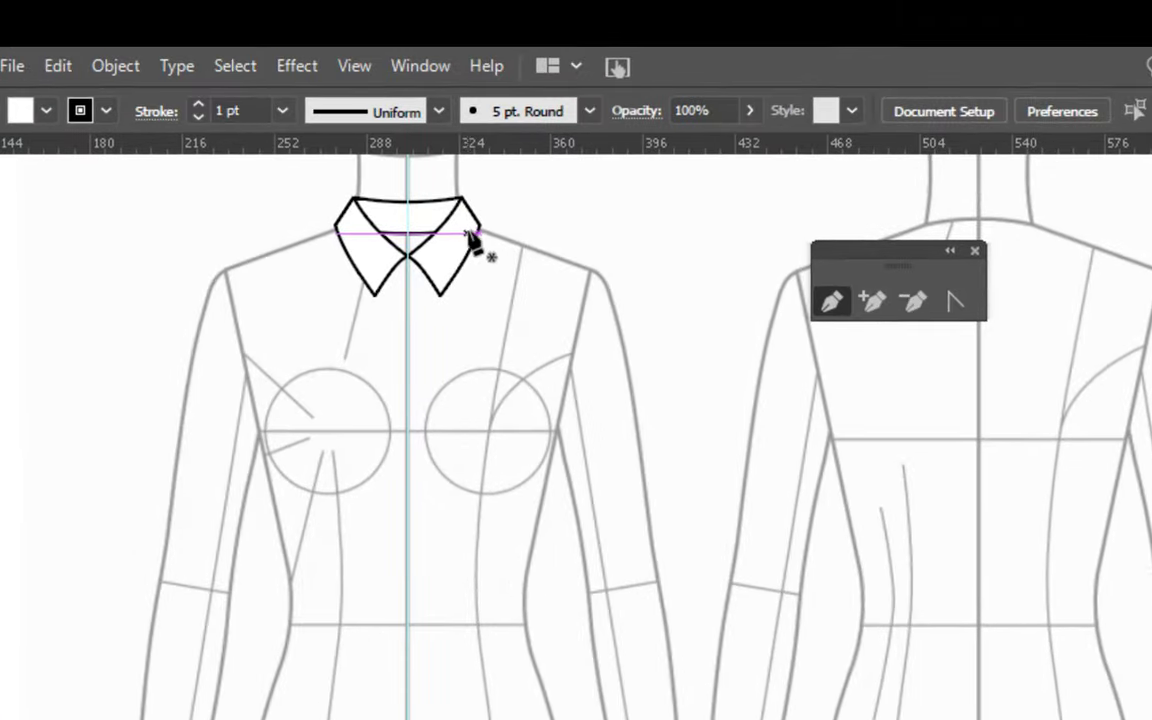
click(468, 234)
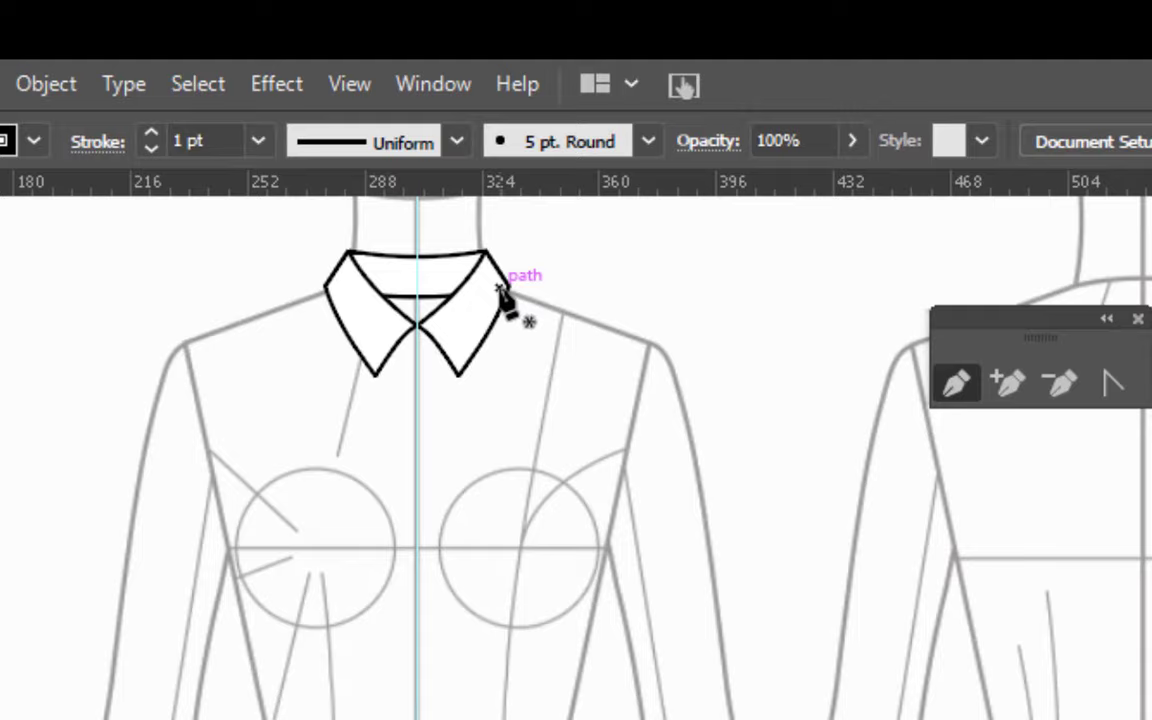
ctrl+click(500, 289)
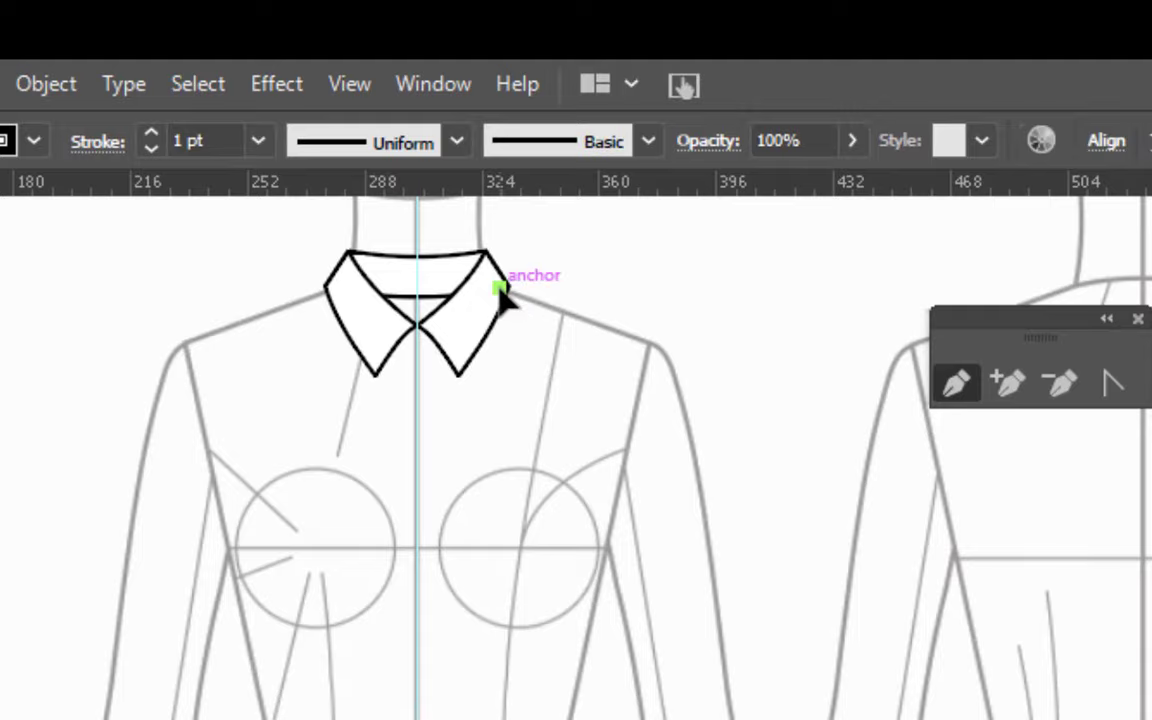
click(499, 289)
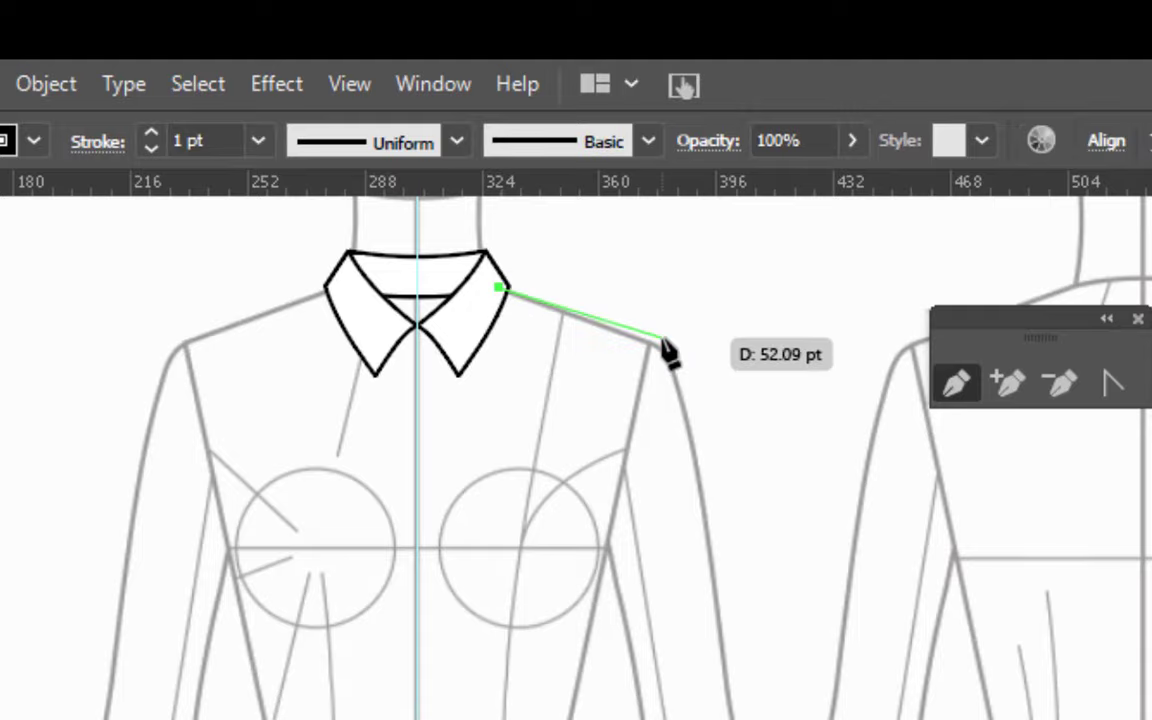
click(662, 341)
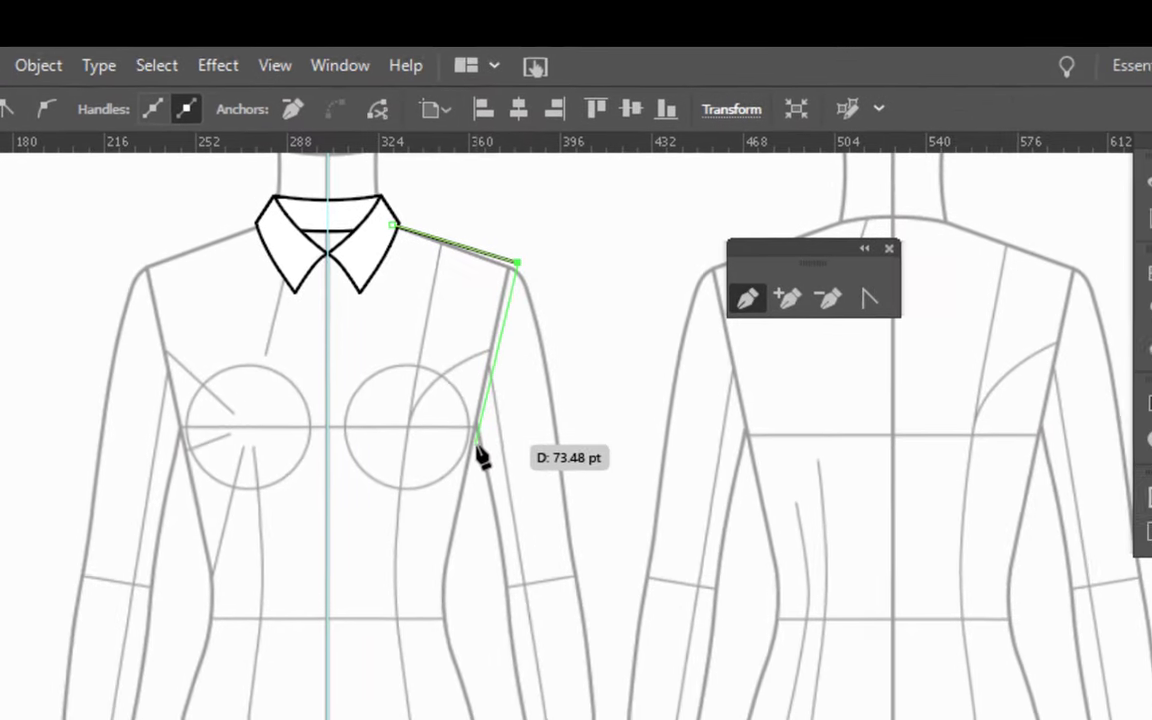
click(476, 440)
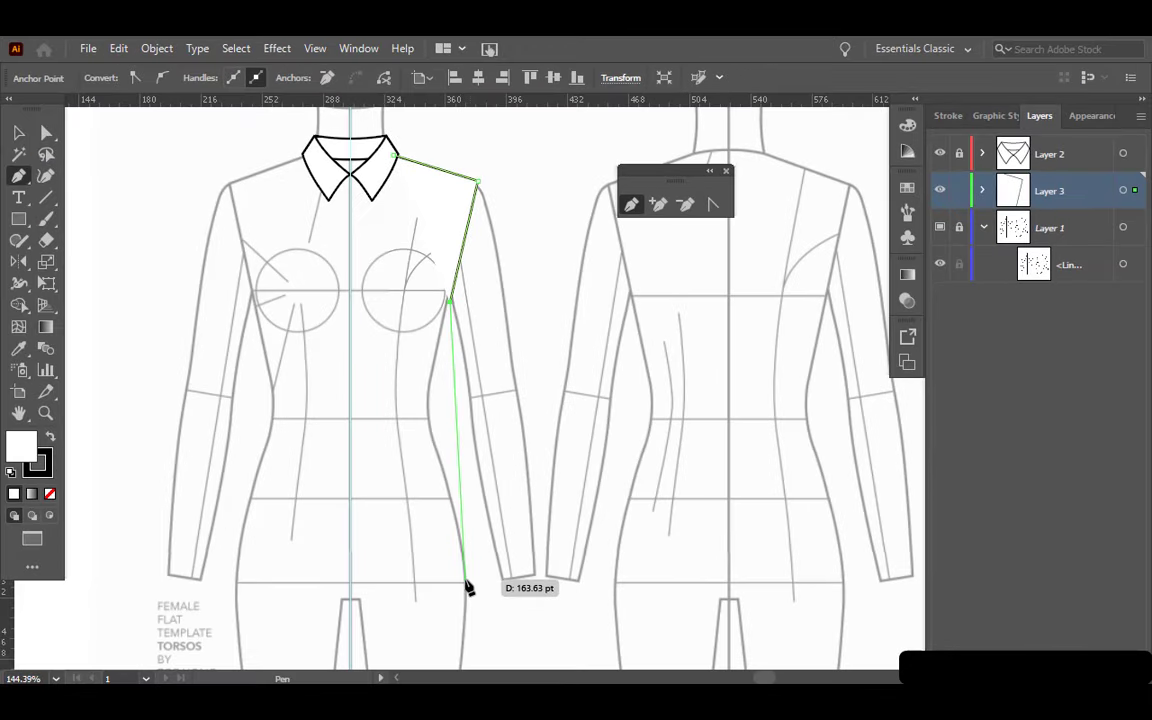
click(466, 580)
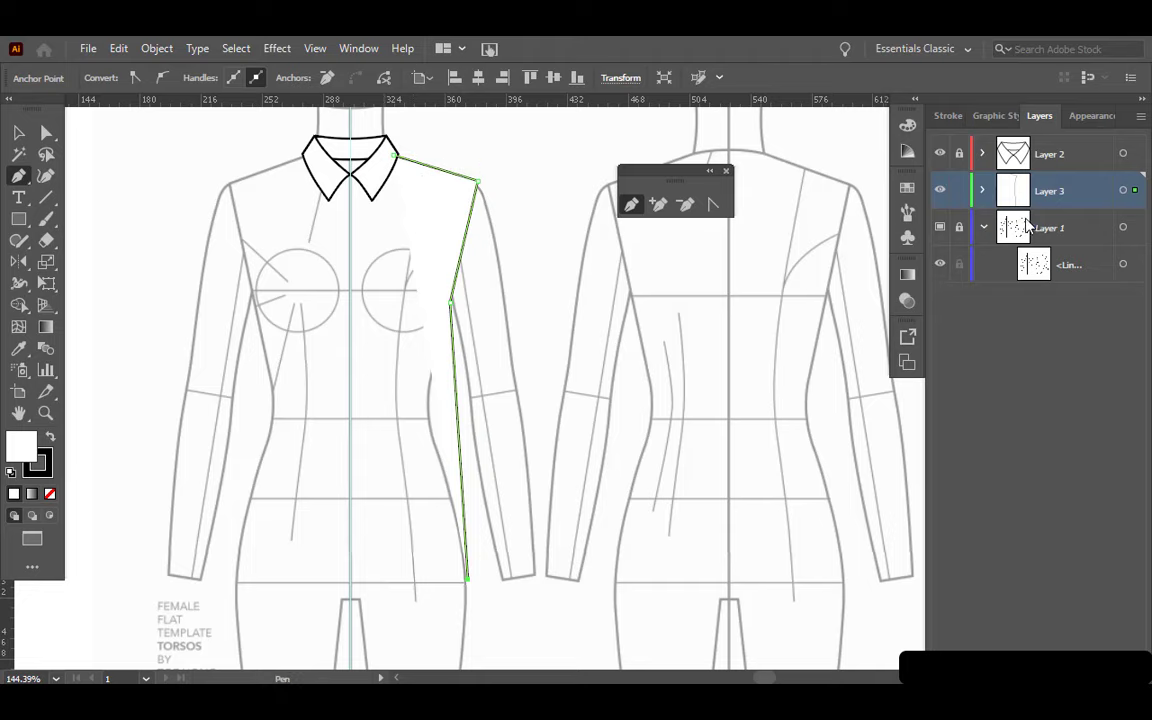
Step: Change the colour of Layer 3 to Medium Blue in its layer options
double_click(1078, 195)
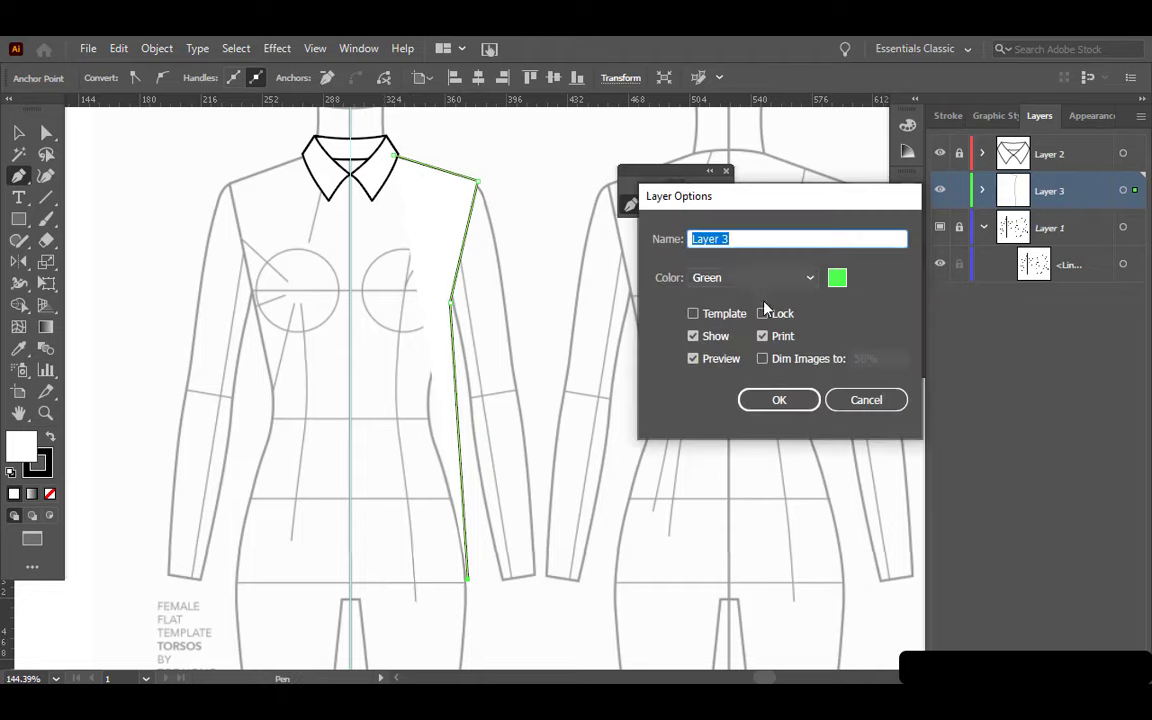
click(741, 283)
click(735, 246)
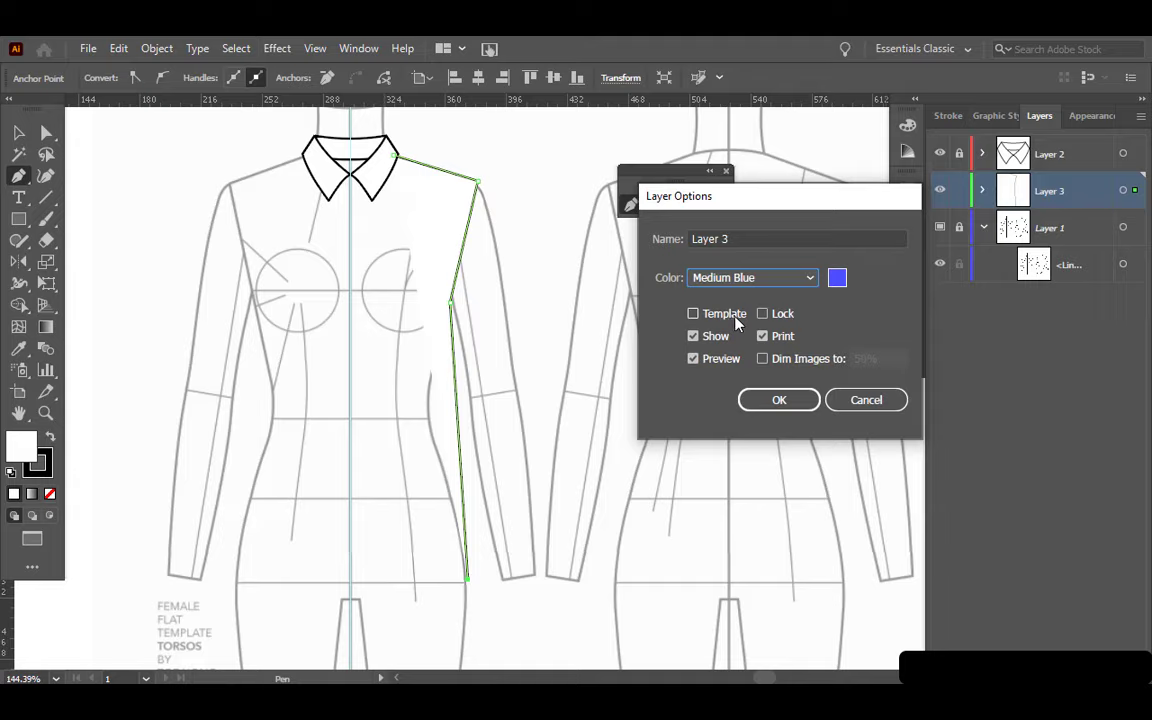
click(779, 400)
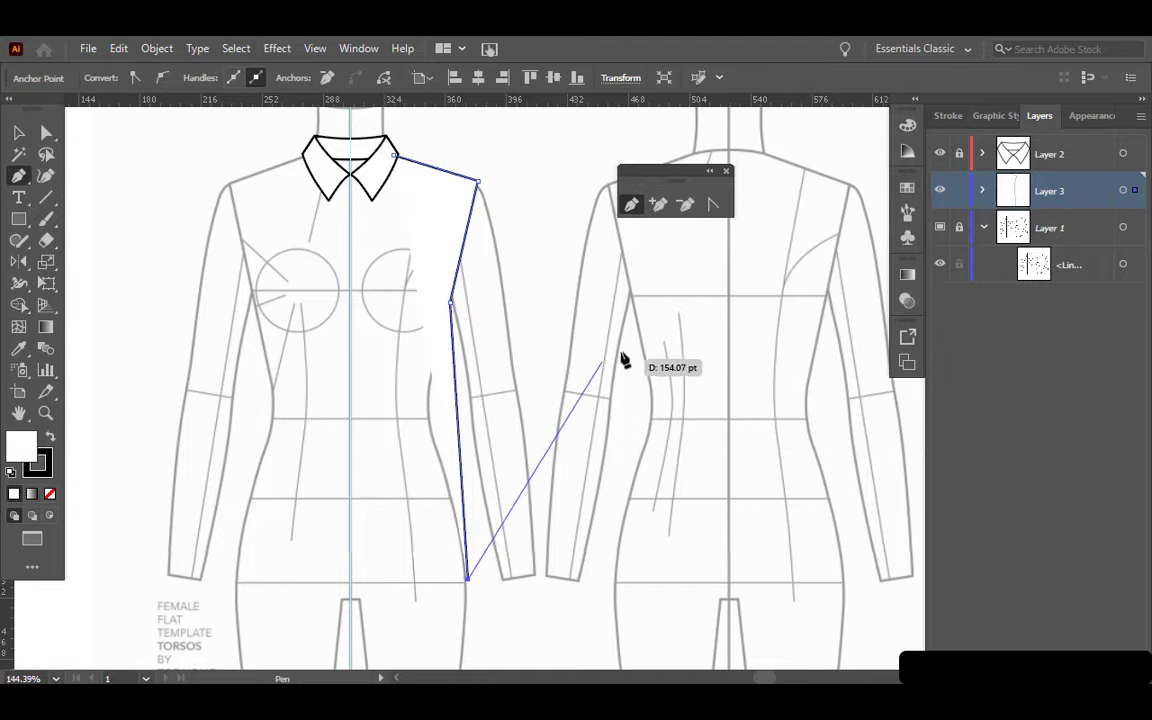
Step: Curve the armhole and side seam inward with the Anchor Point tool, refine the side seam's handles to shape the waist, and deselect the path
click(713, 204)
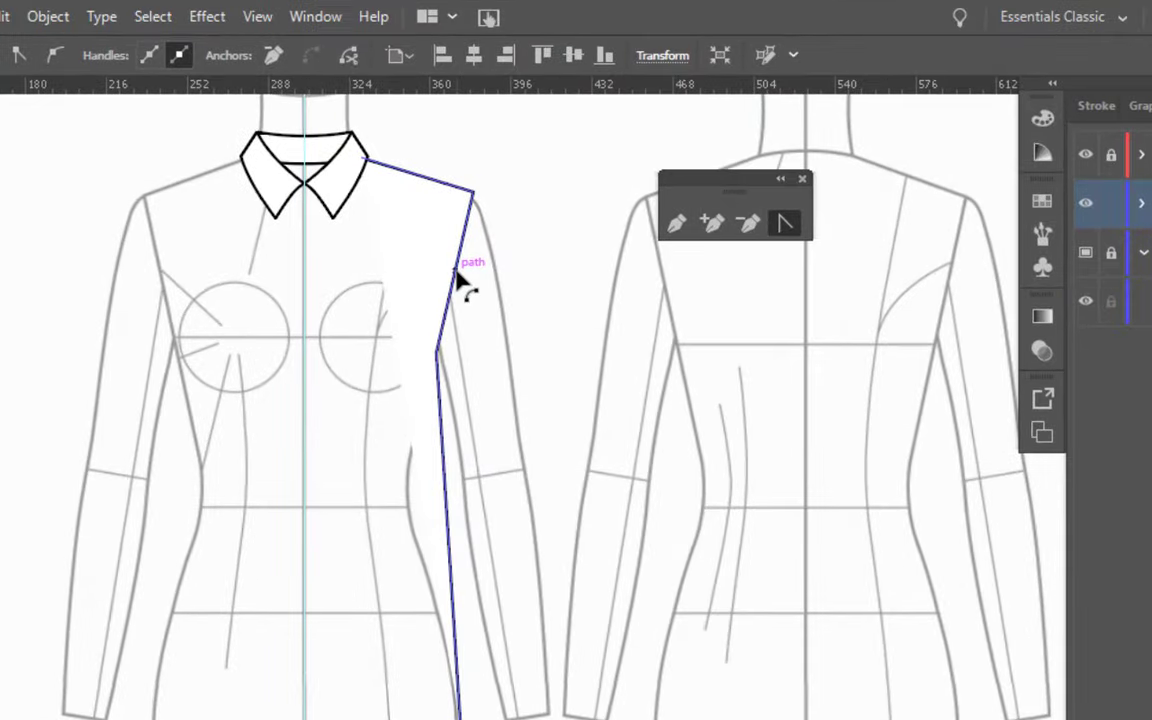
drag(471, 252, 450, 284)
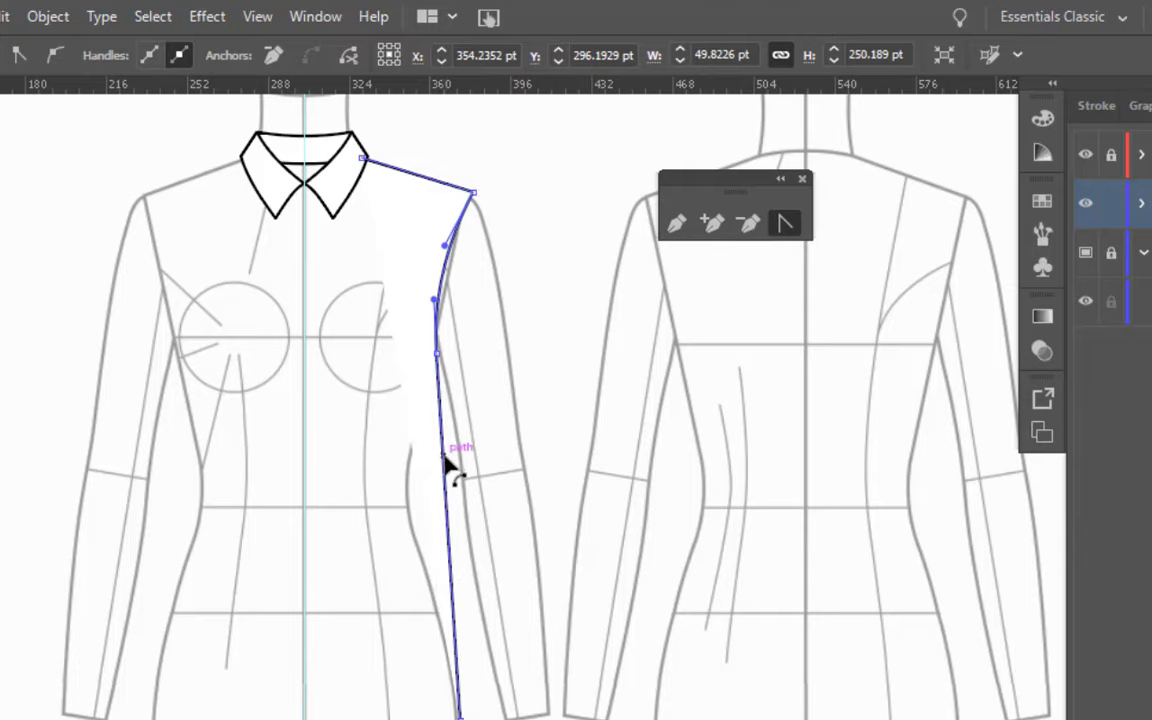
drag(447, 463, 427, 470)
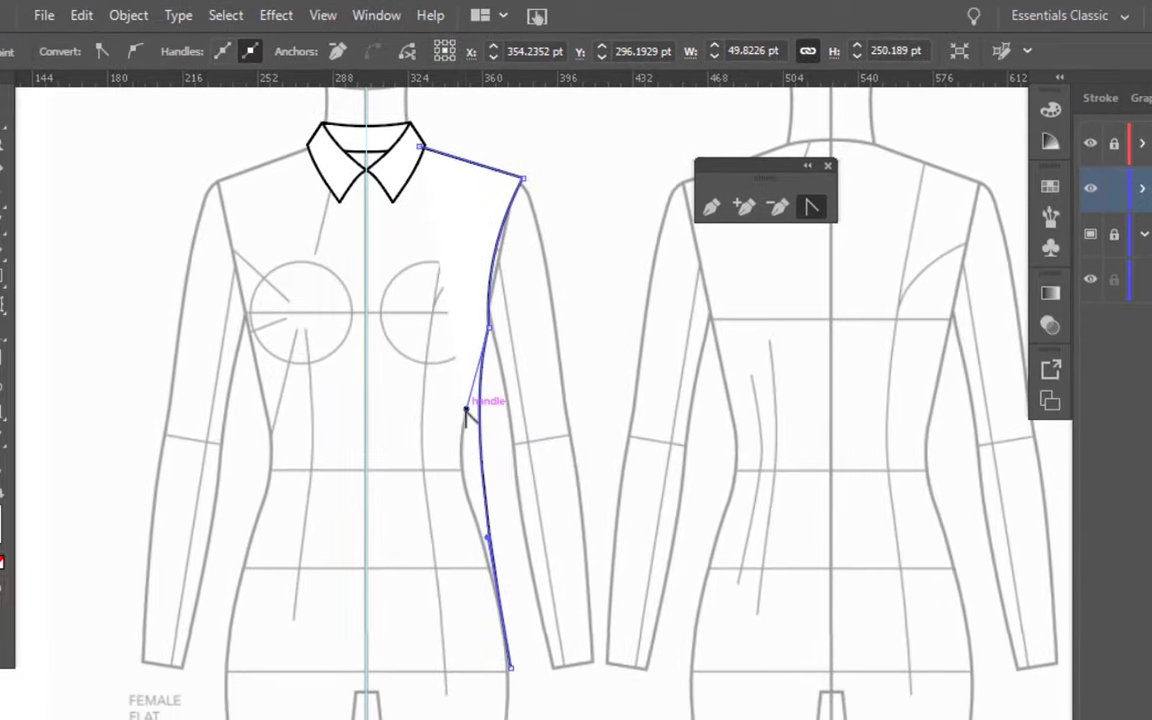
drag(466, 413, 464, 432)
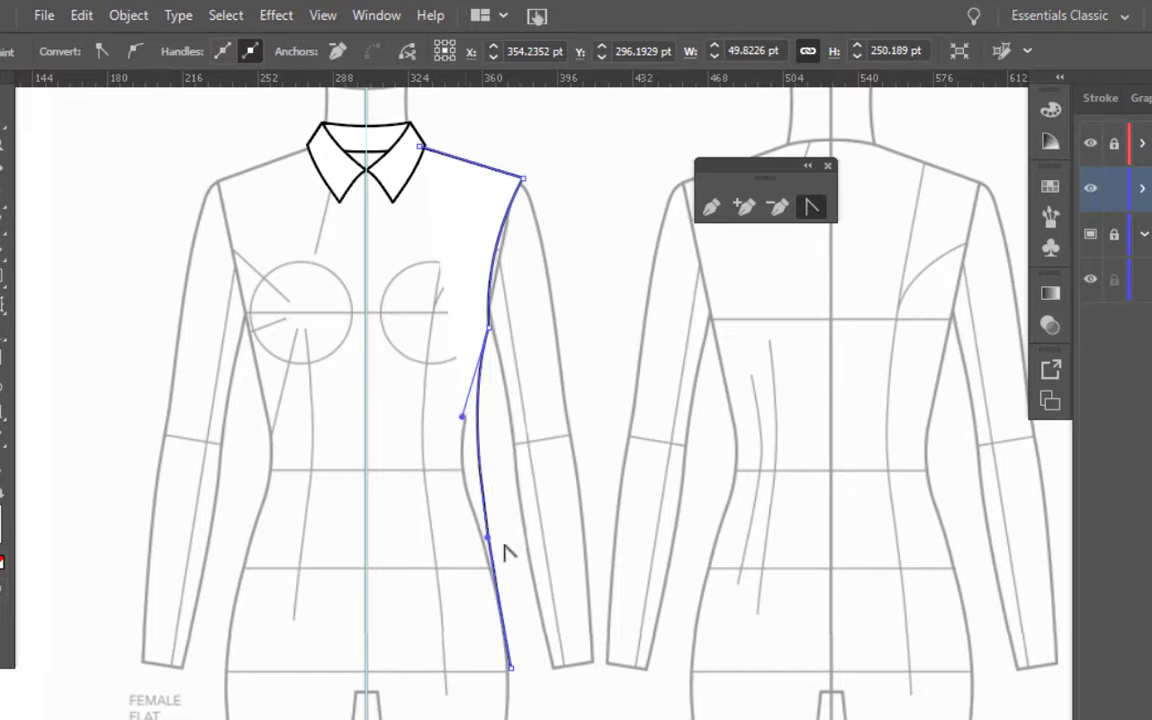
mouse_move(488, 538)
mouse_down()
mouse_move(522, 535)
mouse_move(506, 548)
mouse_up()
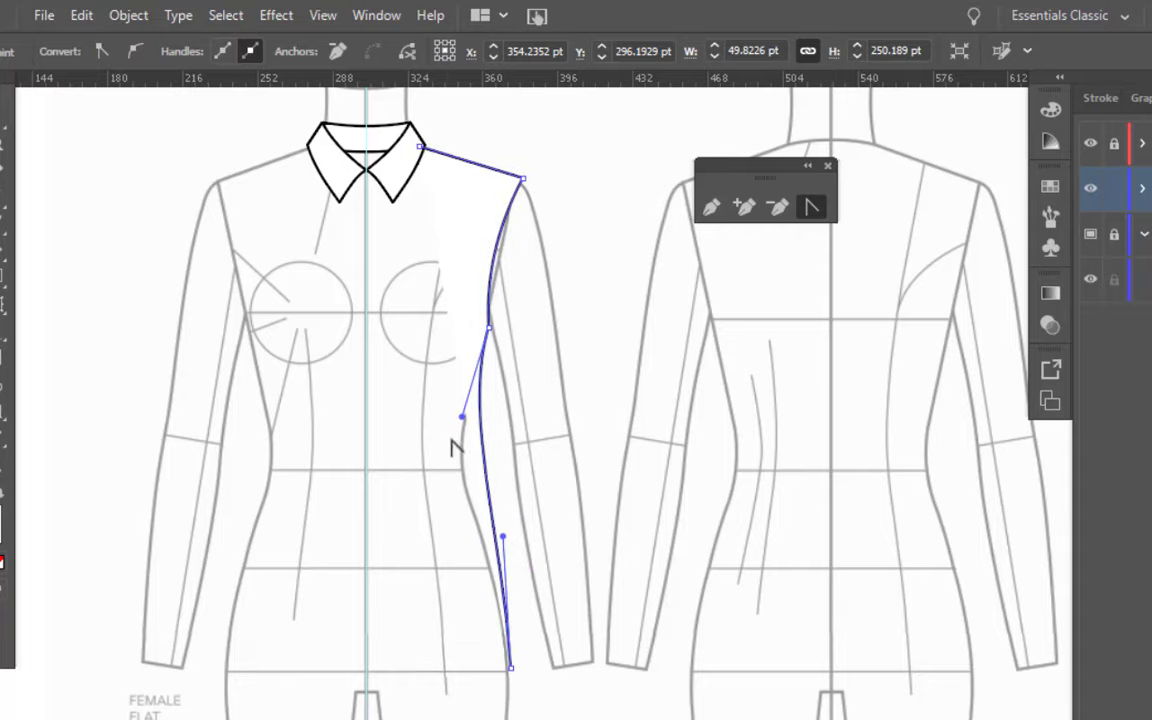
drag(462, 418, 455, 454)
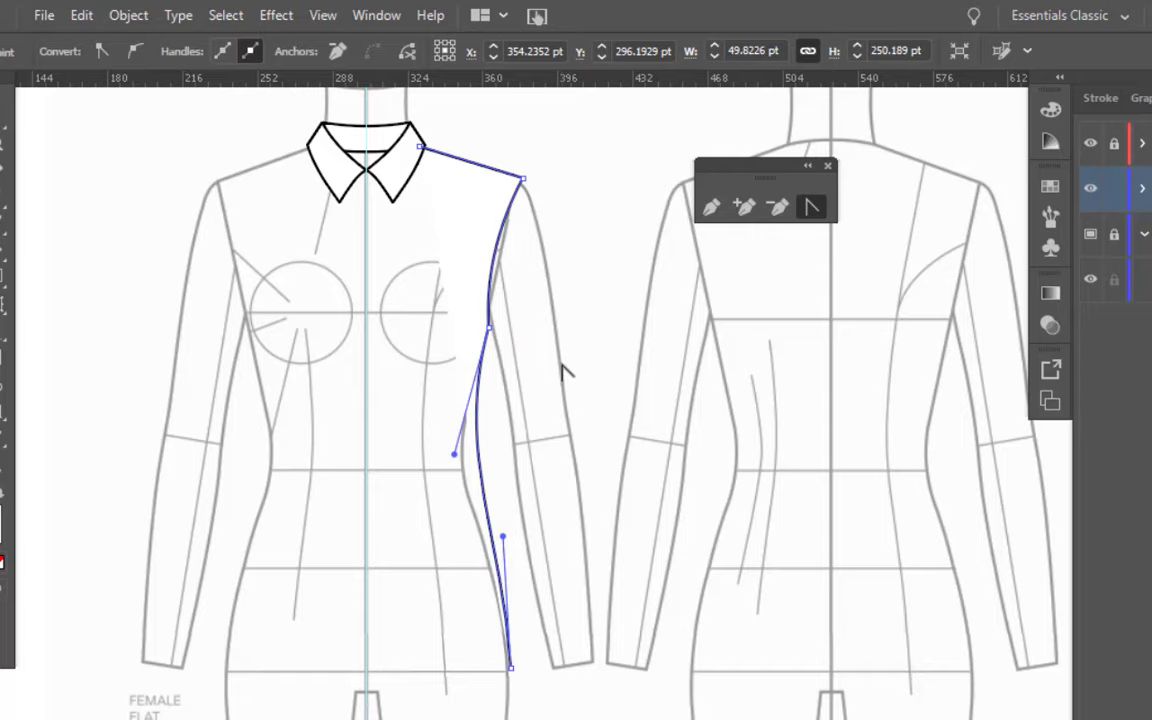
key(v)
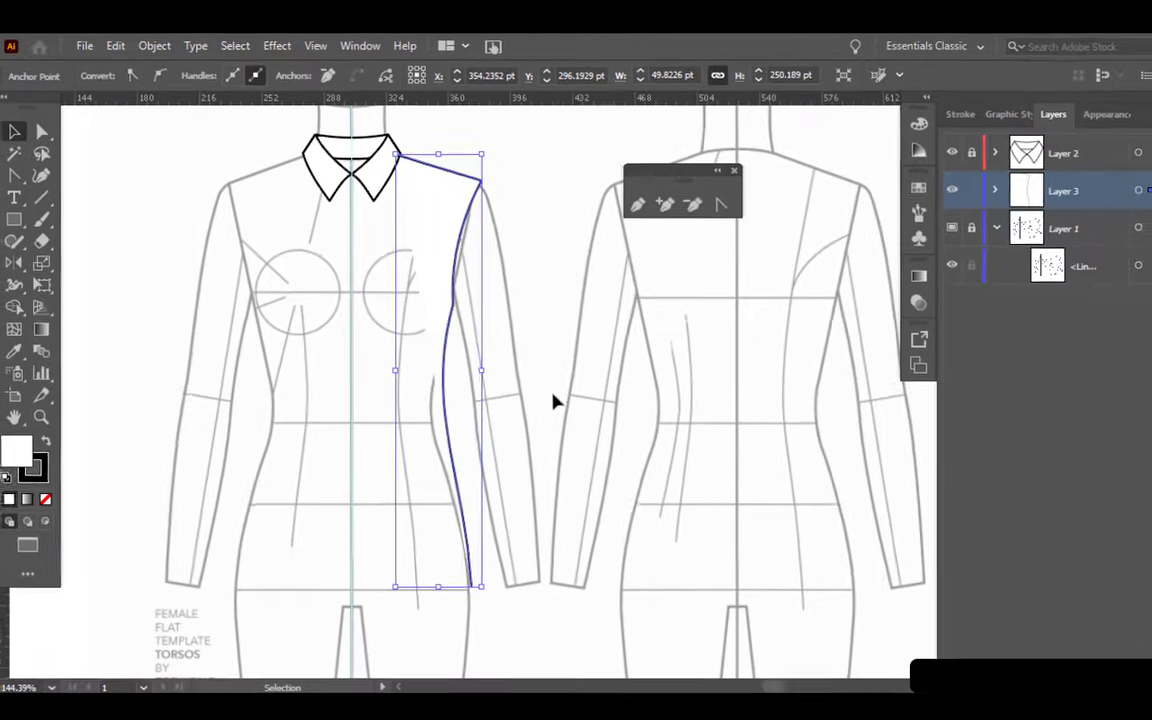
click(550, 390)
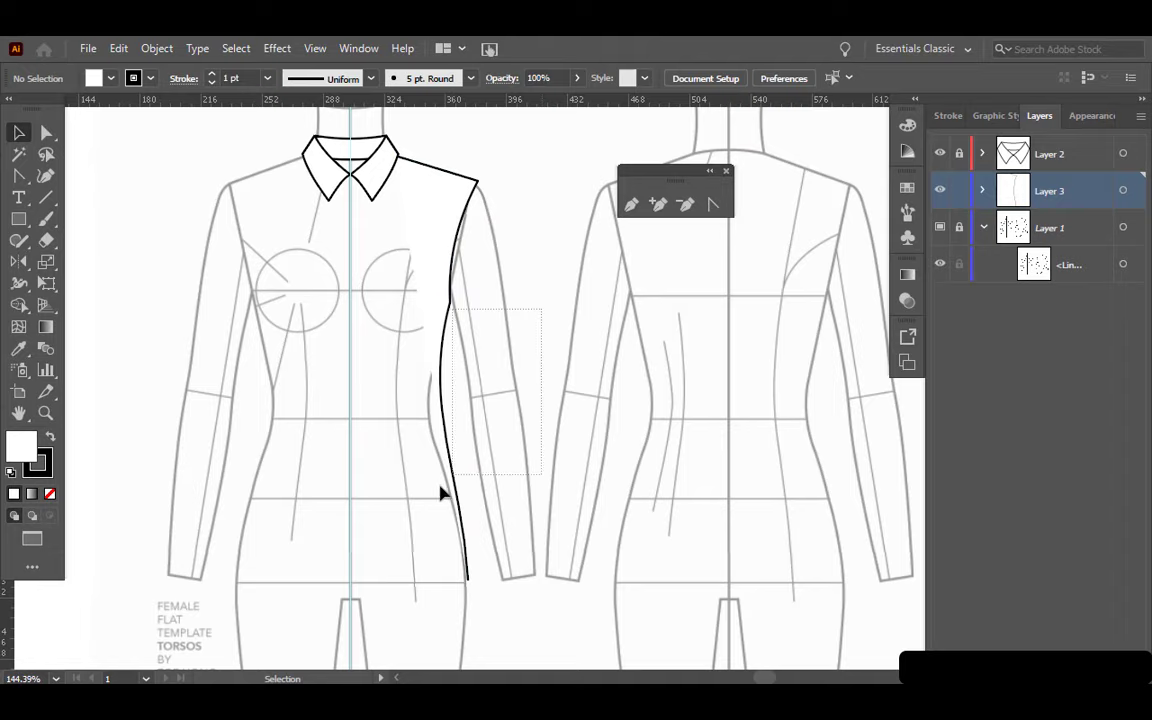
Step: Reflect a copy of the right bodice outline vertically across the centre guide
click(441, 492)
key(o)
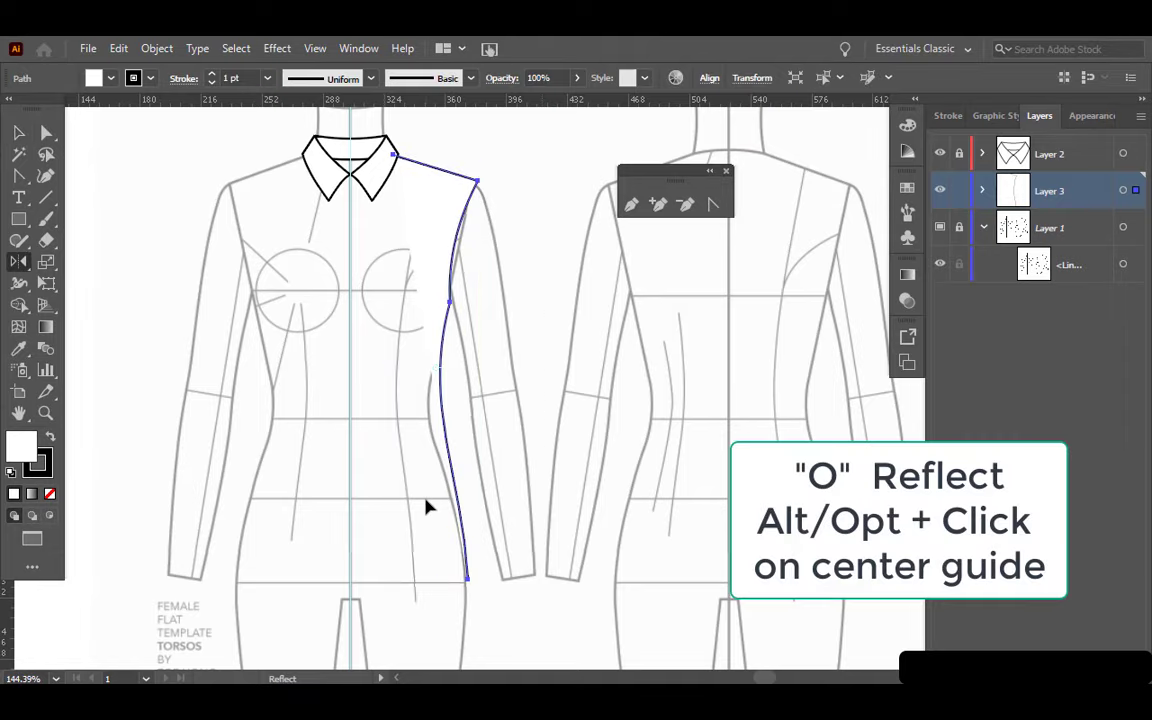
alt+click(350, 238)
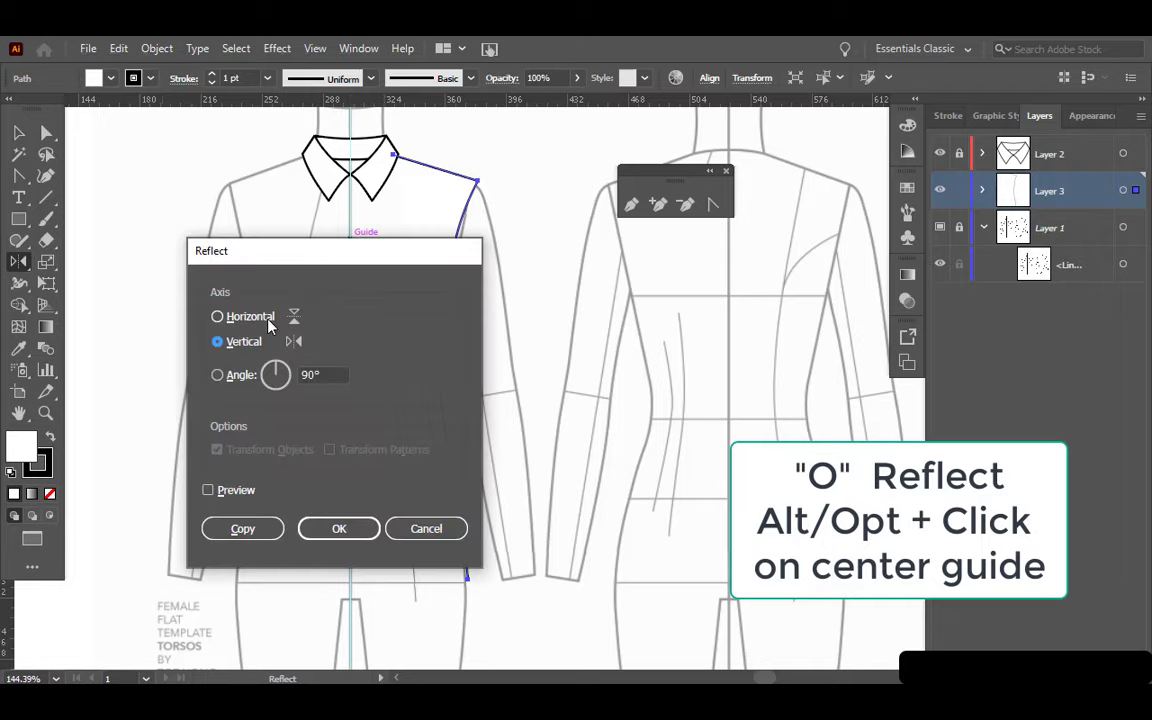
click(257, 528)
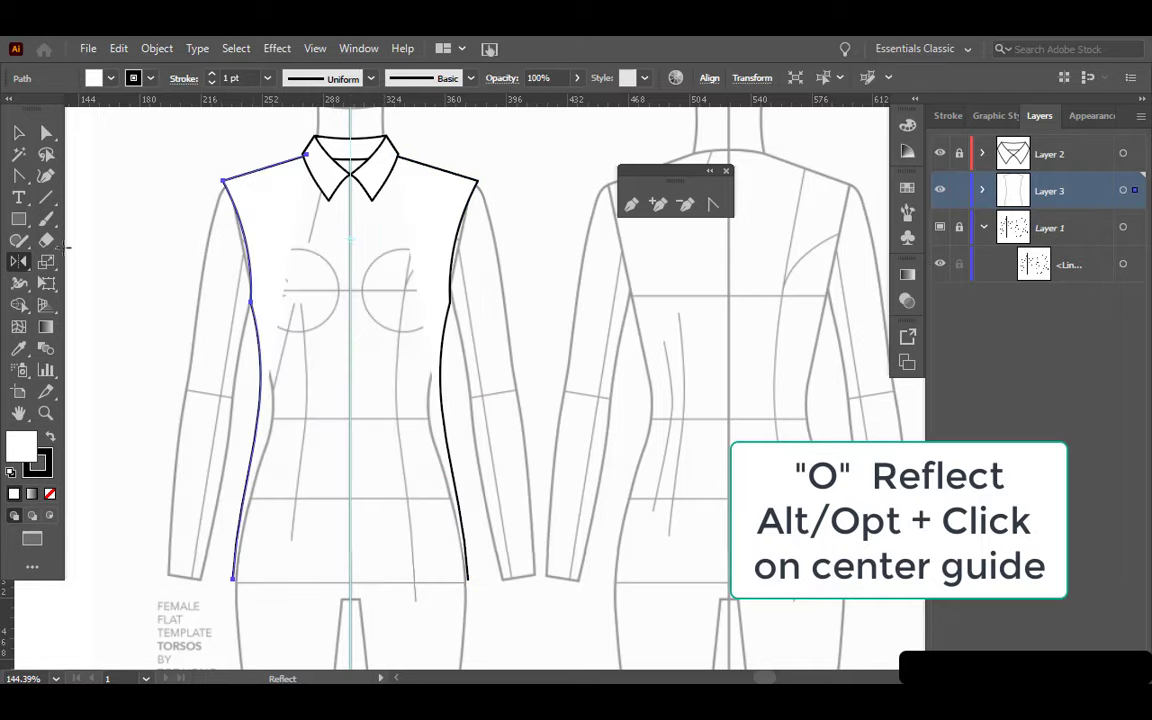
Step: Join both bodice halves at the neck and the hem into one closed shape, and deselect it
click(18, 135)
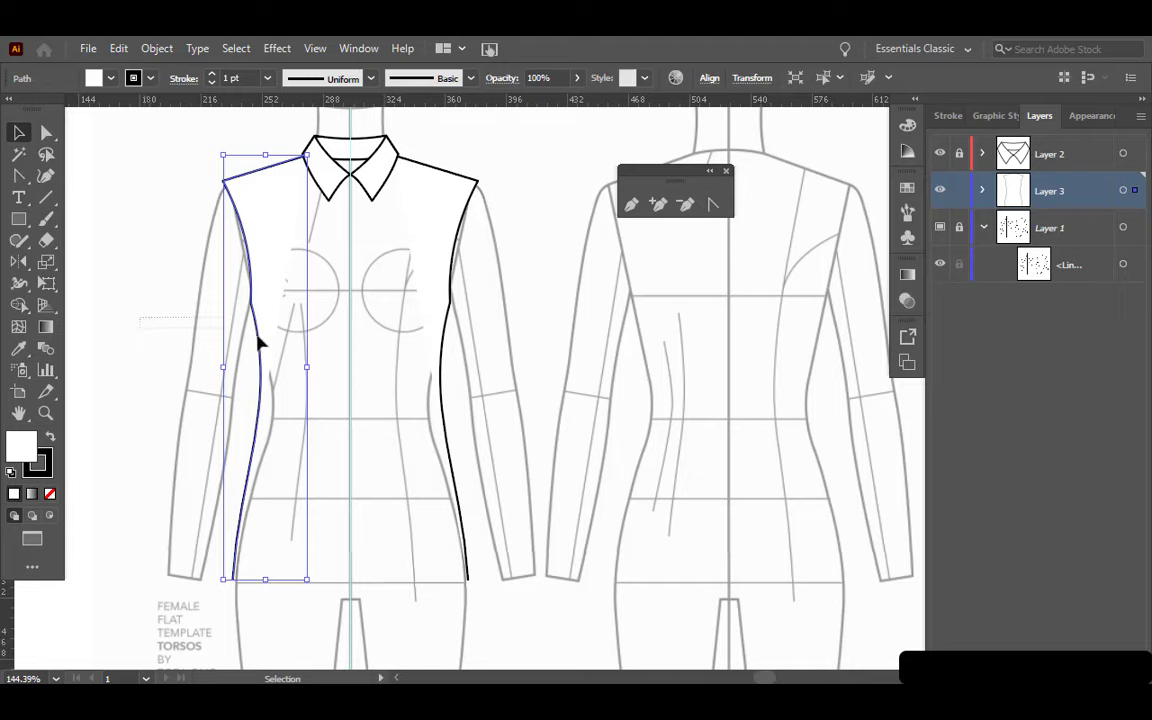
drag(133, 318, 520, 395)
right_click(522, 327)
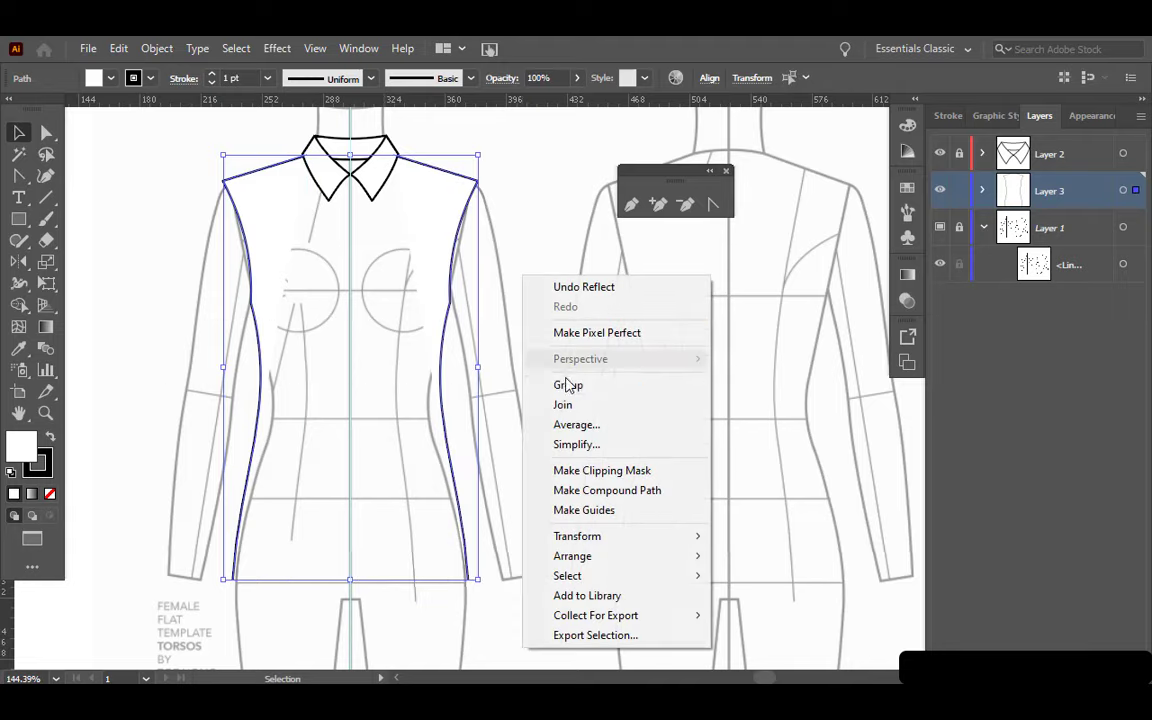
click(563, 404)
right_click(530, 343)
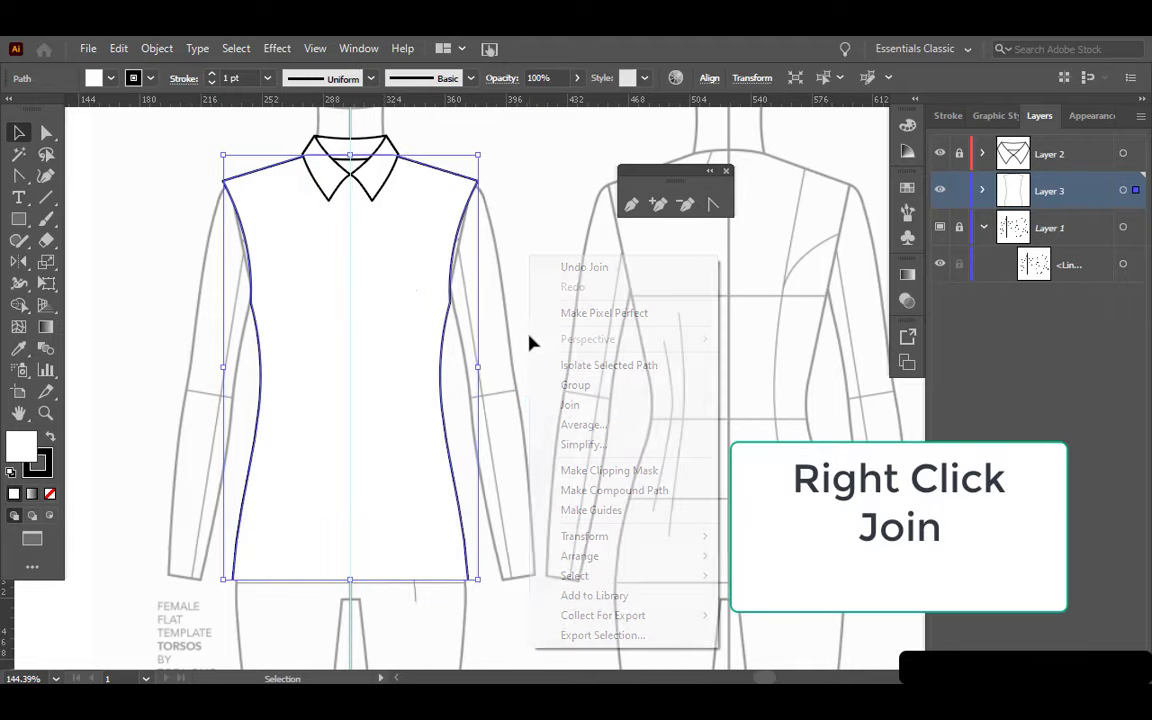
click(569, 405)
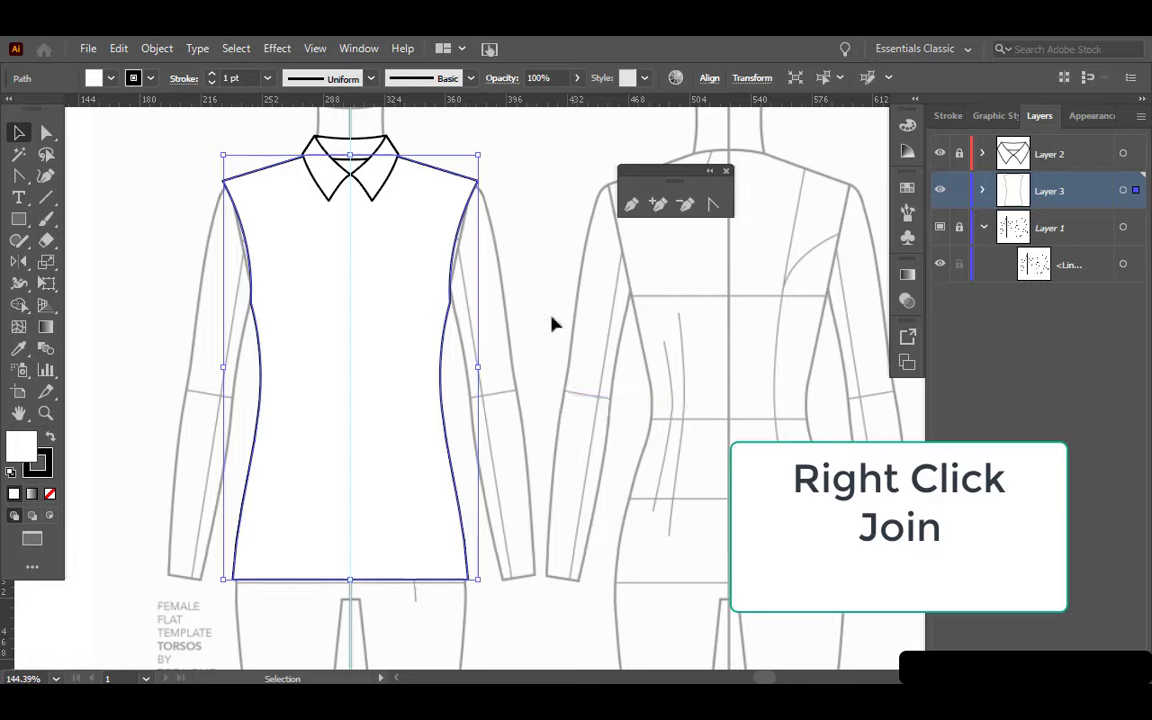
click(555, 323)
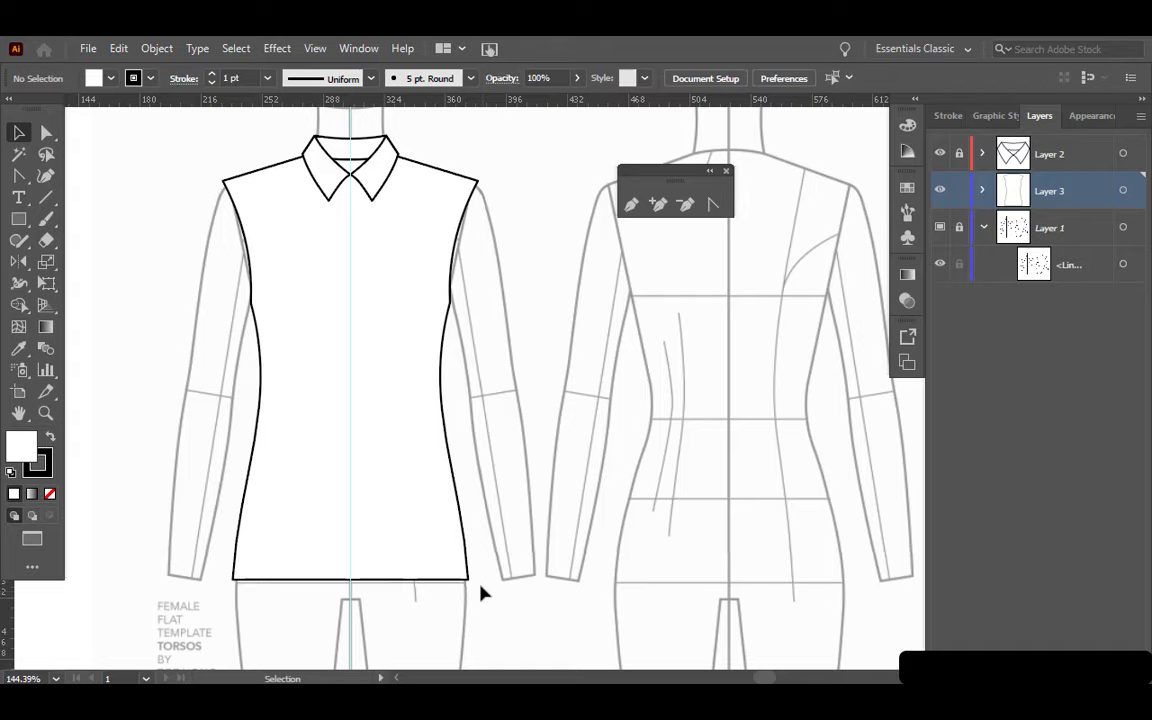
Step: Bend the bodice hem gently downward at the centre guide with the Anchor Point tool and deselect the shape
click(713, 205)
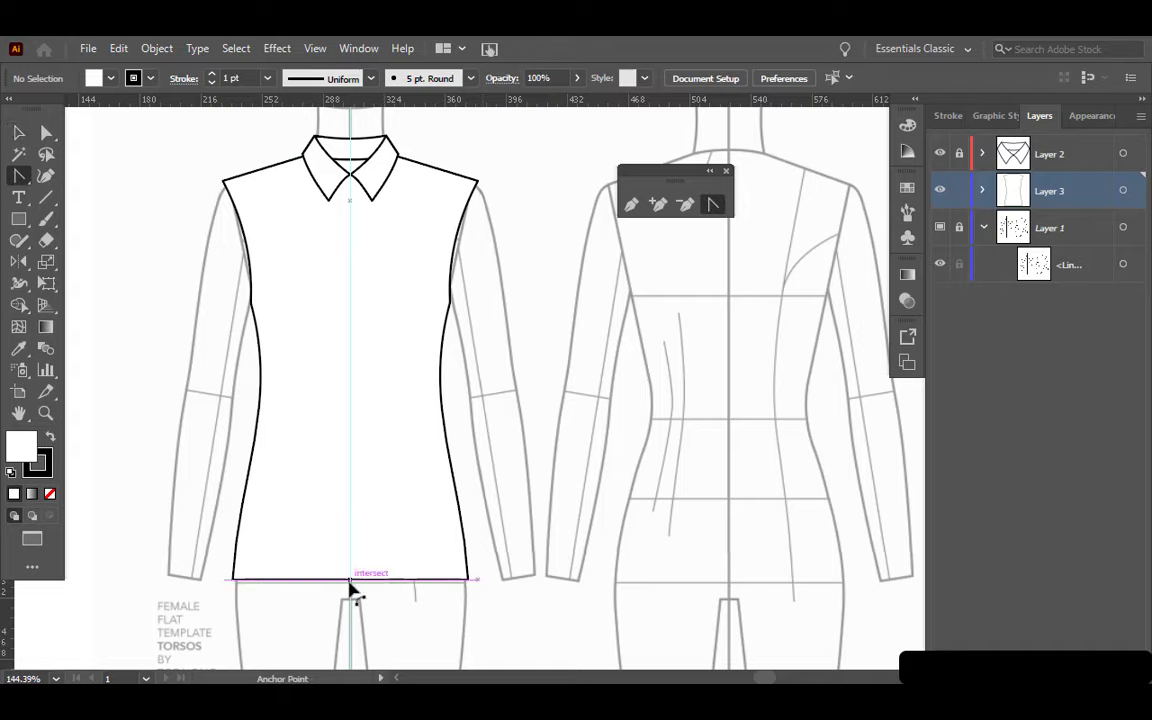
drag(350, 584, 350, 596)
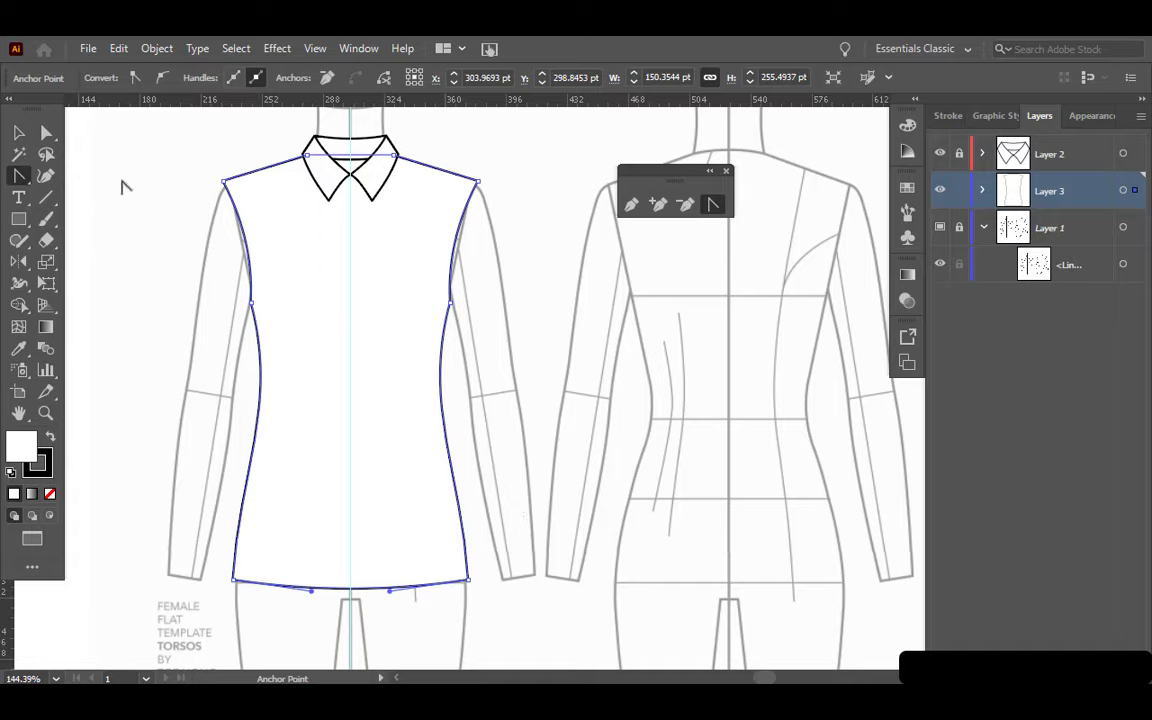
click(18, 132)
key(ctrl+shift+a)
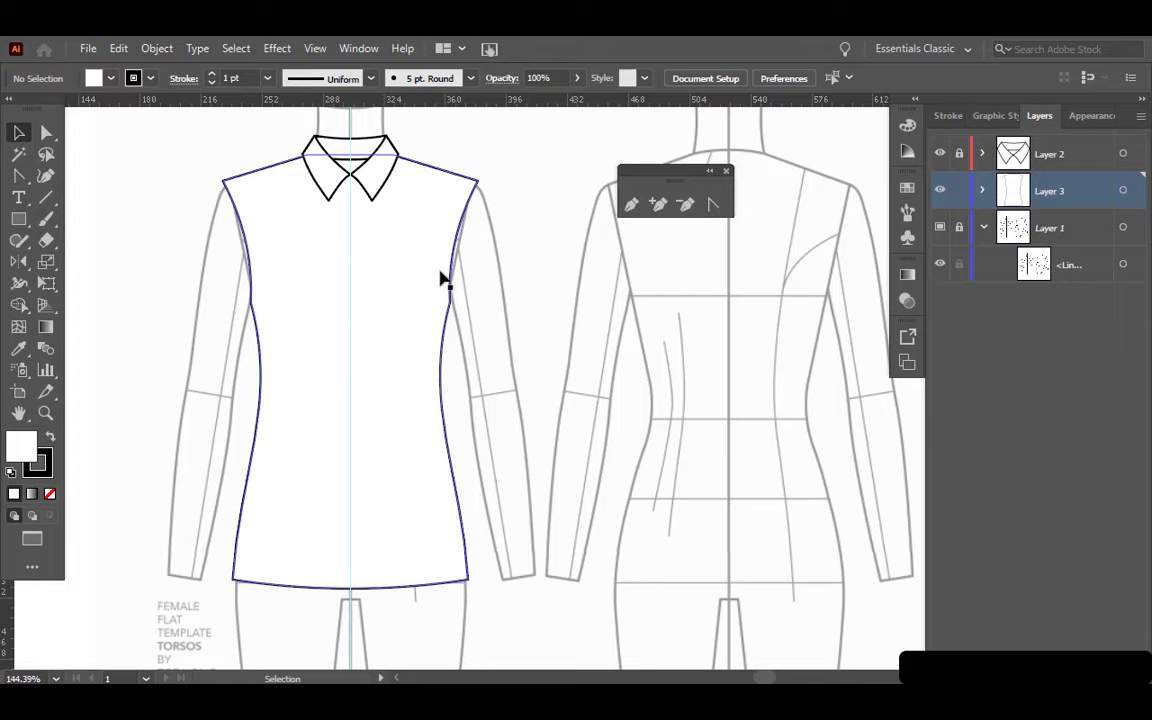
Step: Copy only the right armhole segment of the bodice with the Direct Selection tool and paste it in front
click(46, 133)
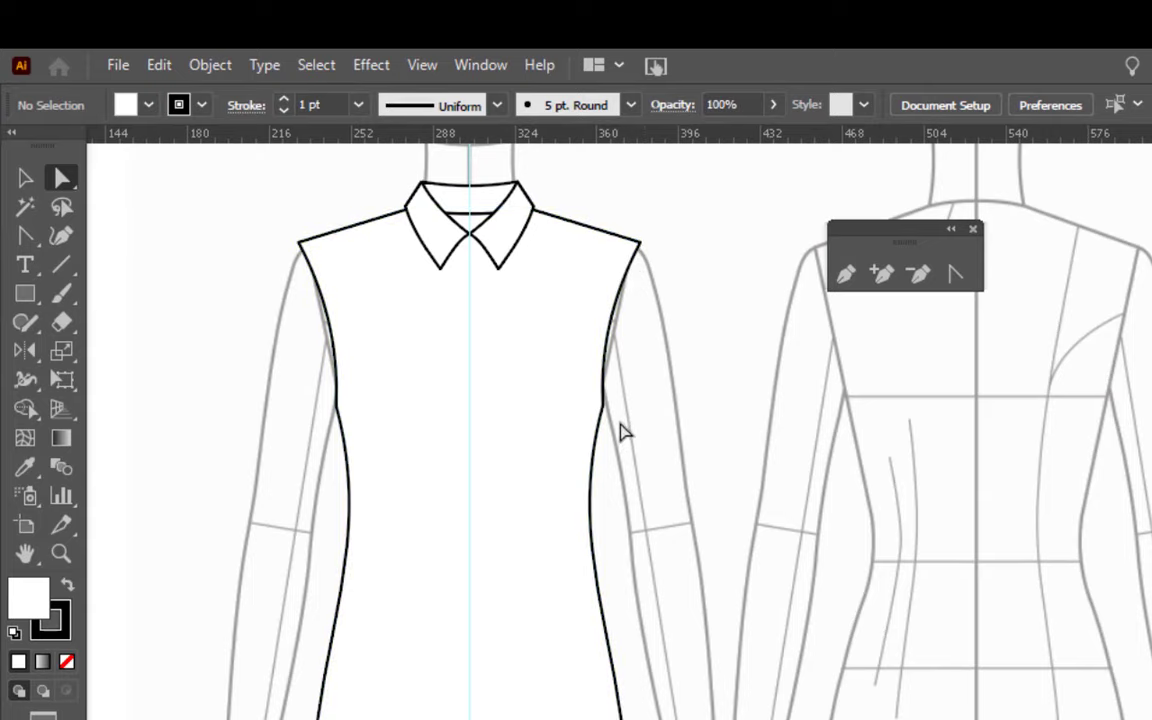
click(612, 325)
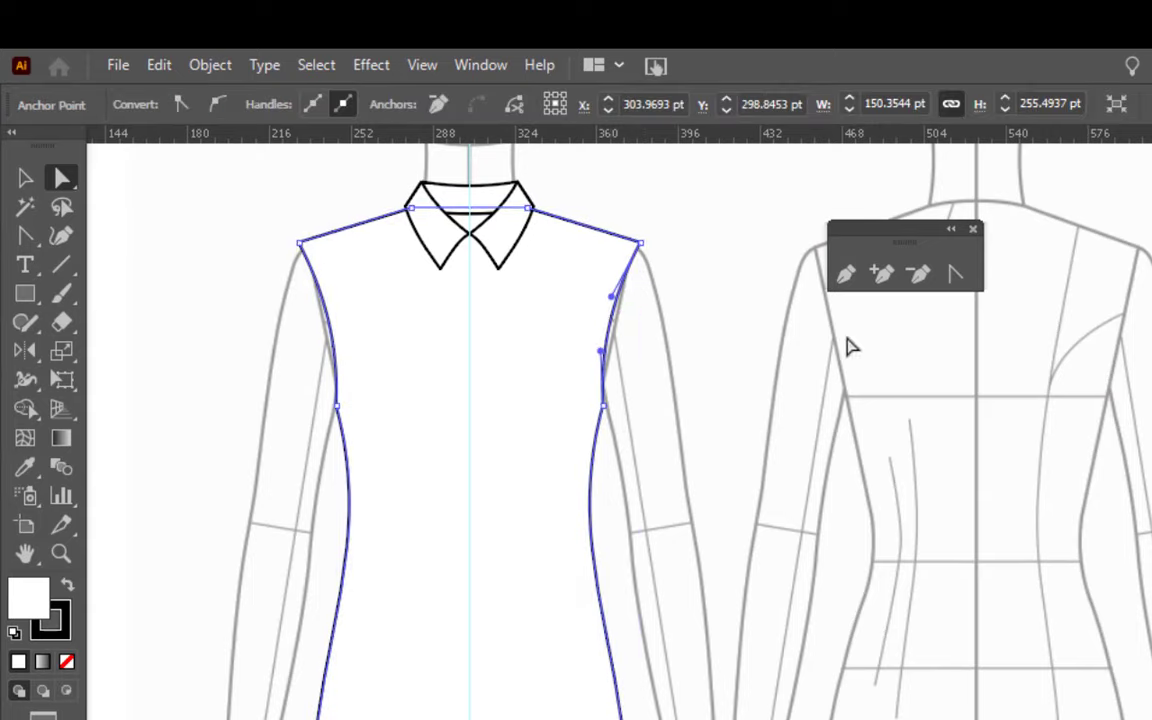
click(718, 297)
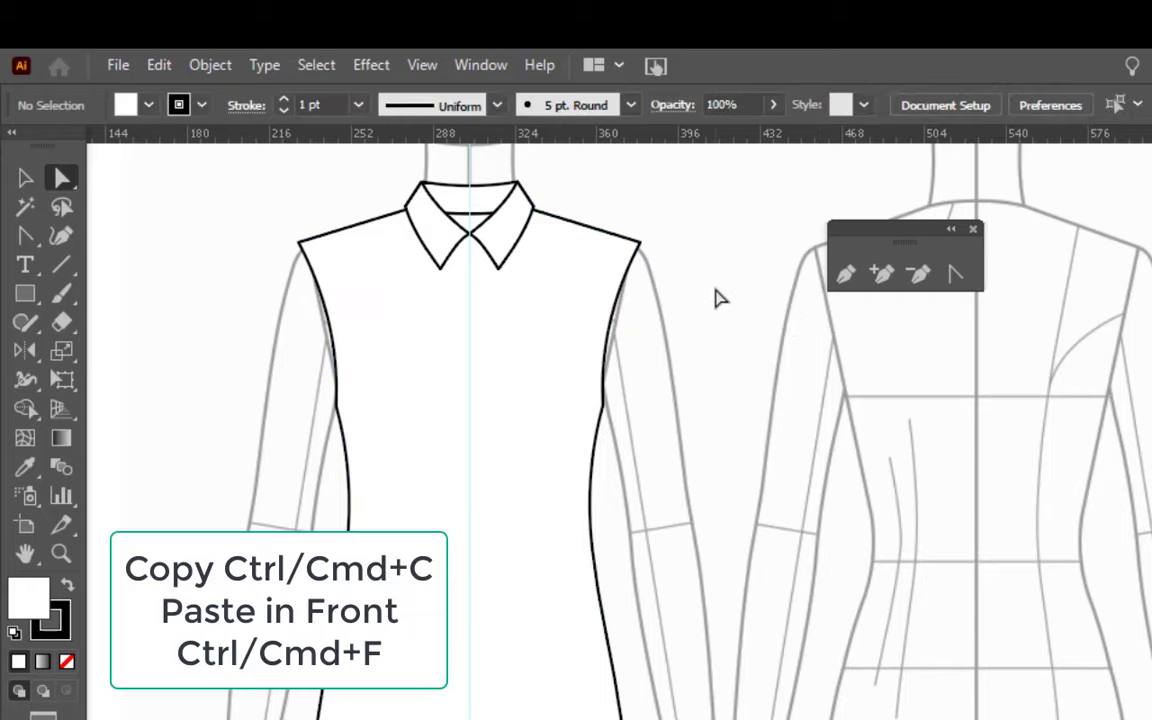
key(ctrl+f)
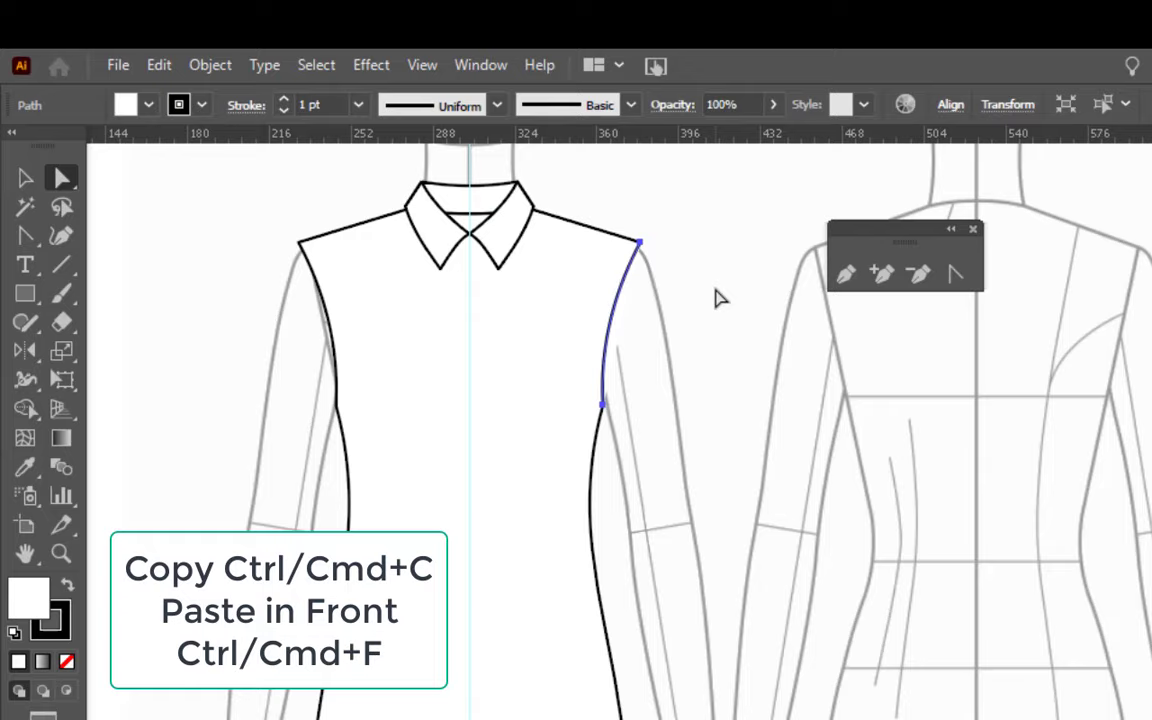
Step: Join the two ends of the copied right armhole segment with a straight edge and select the closed shape
right_click(718, 297)
click(775, 492)
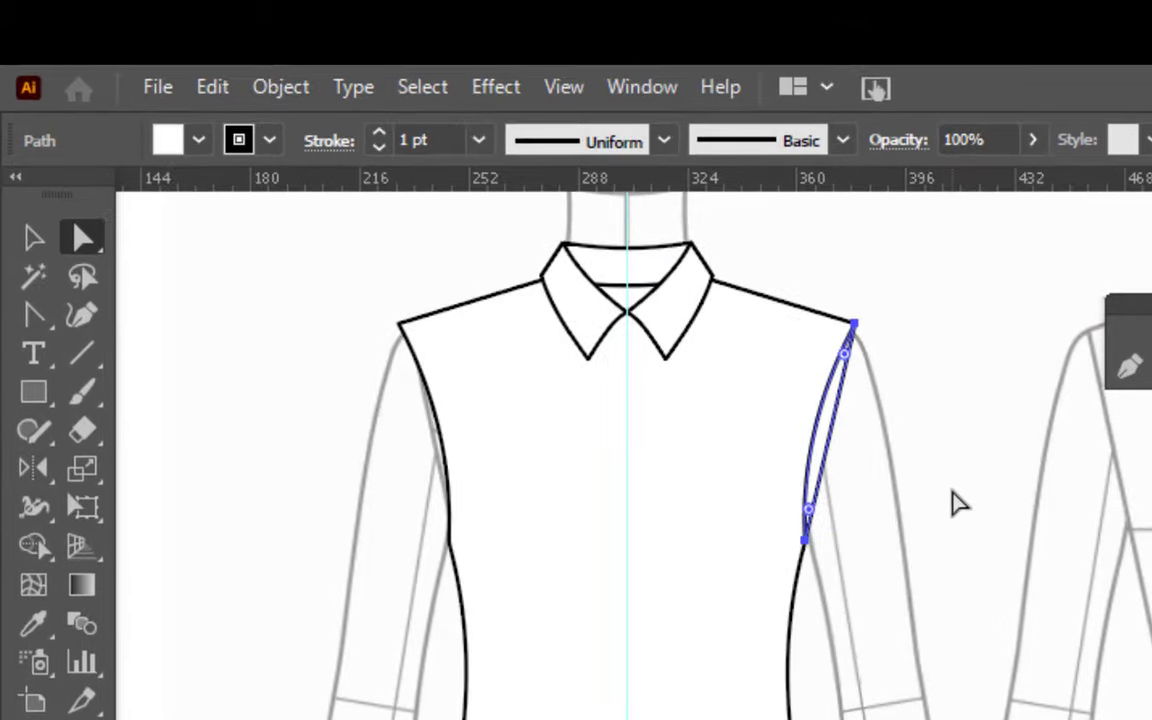
click(34, 240)
click(702, 527)
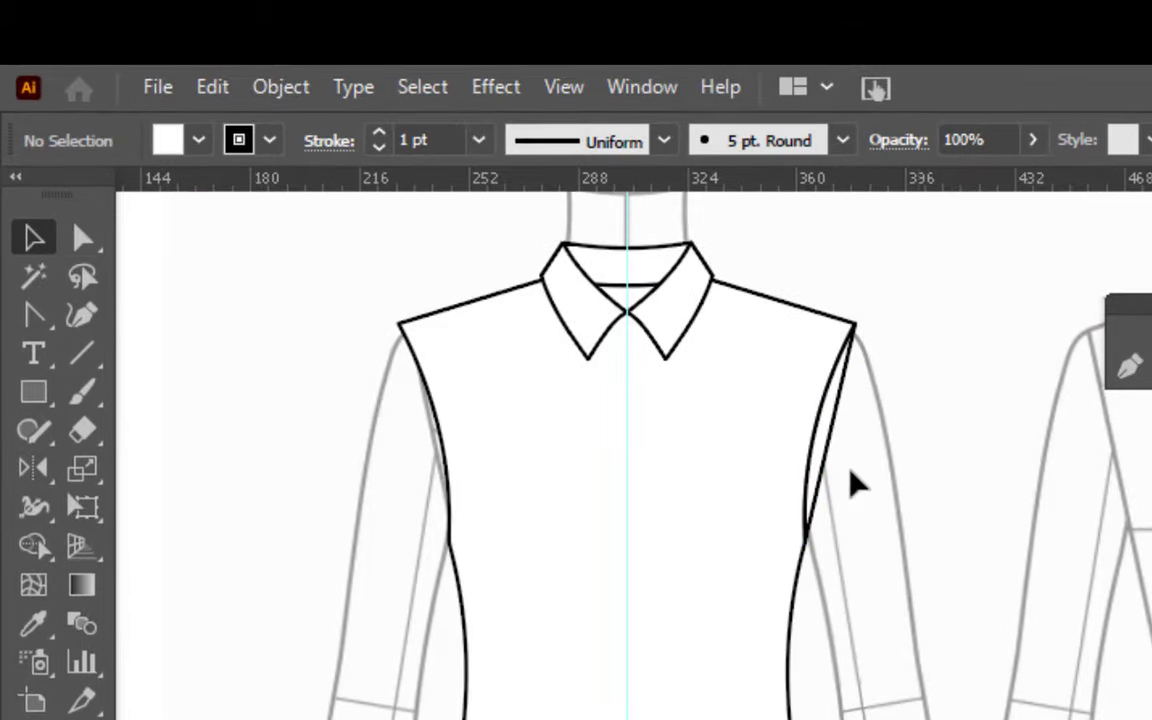
click(826, 452)
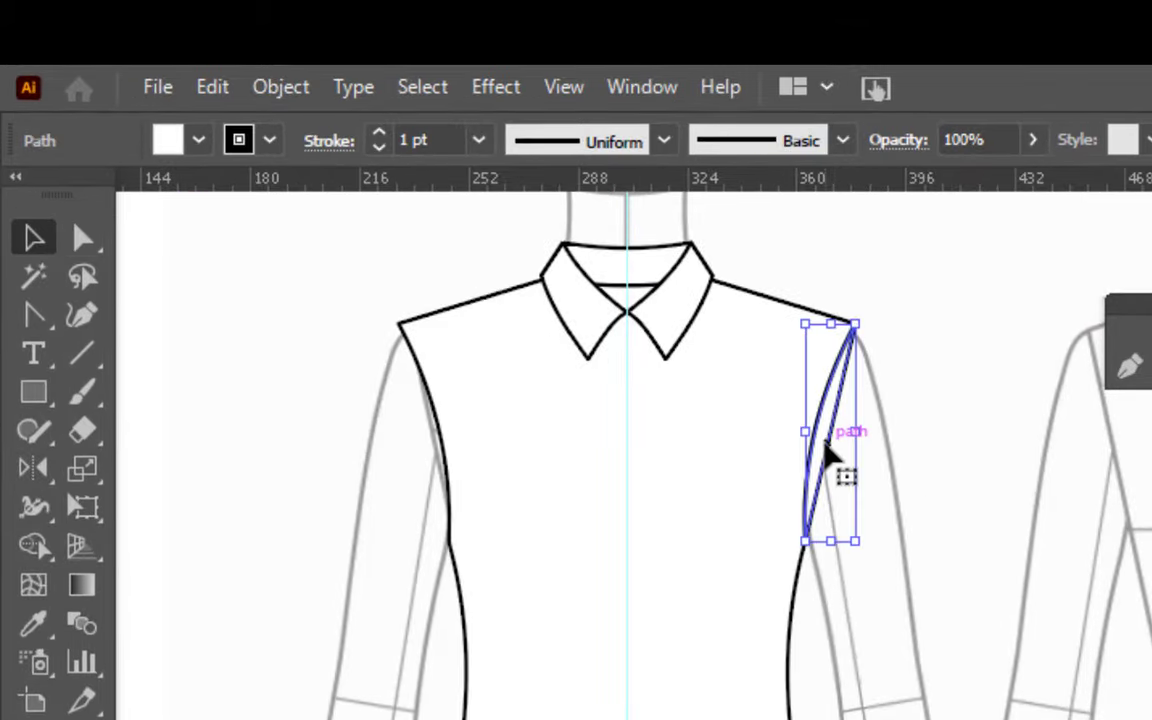
Step: Nudge the closed armhole shape sideways off the bodice and return it to its original position
key(Right)
key(Right)
key(Right)
key(Right)
key(Right)
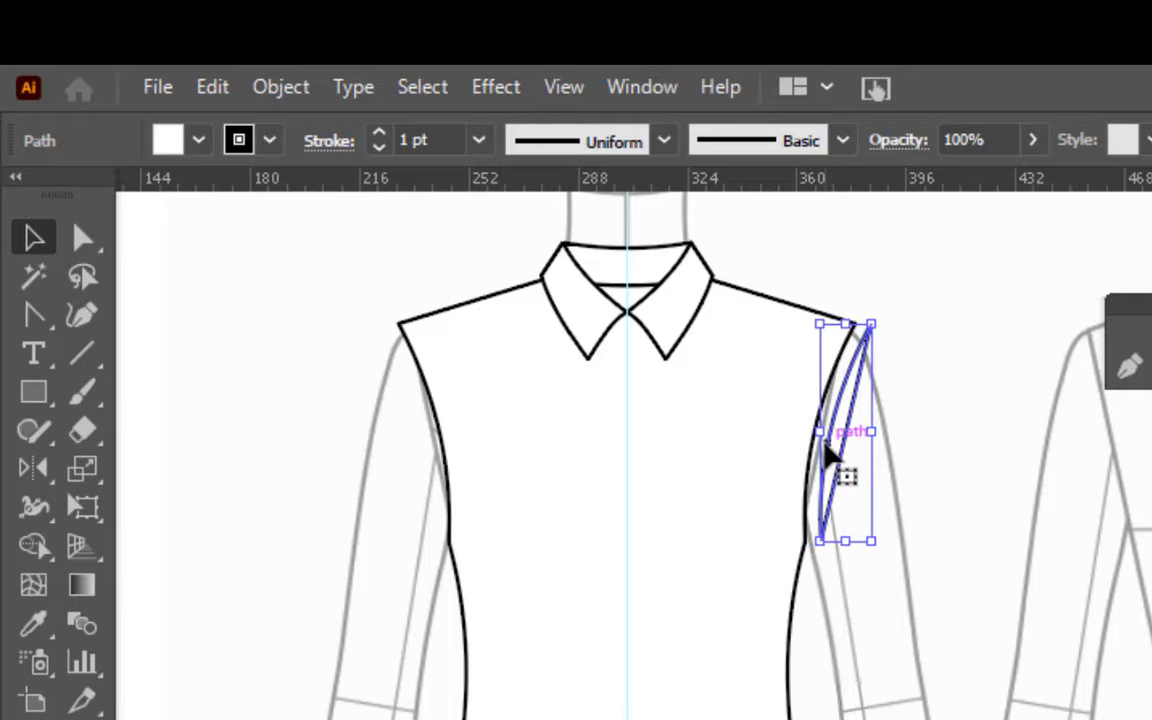
key(Left)
key(Left)
key(Left)
key(Left)
key(Left)
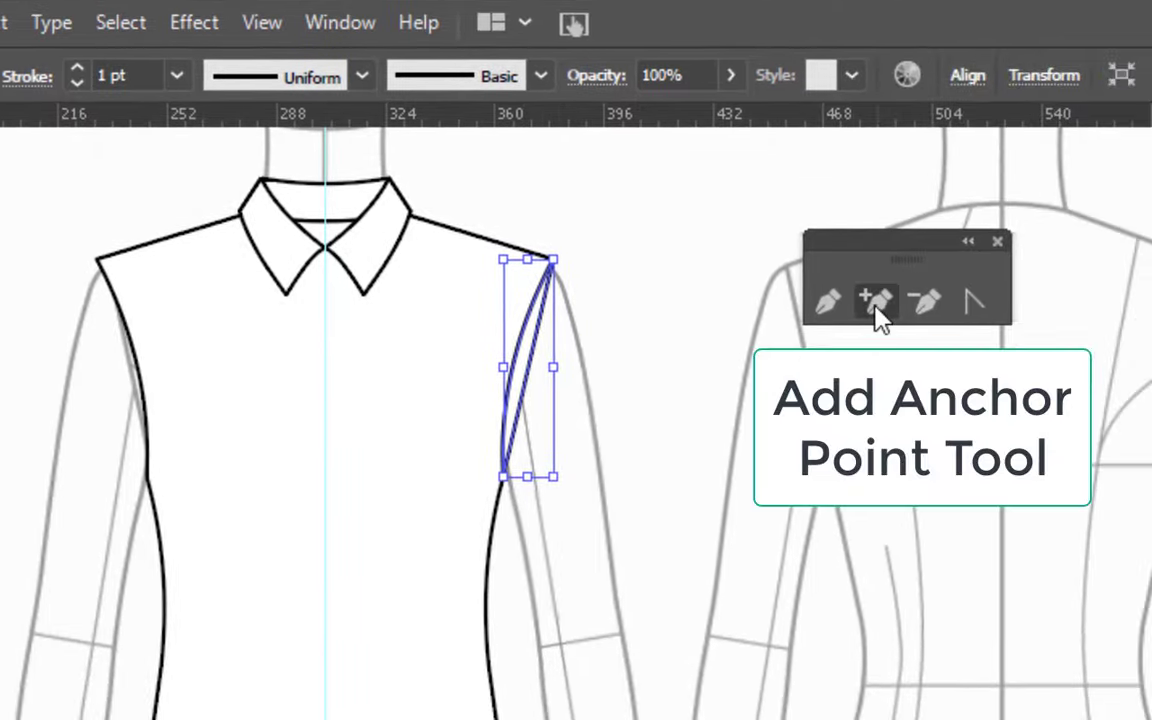
Step: Add two anchor points on the armhole shape's straight edge and move them to the template's wrist, forming the right sleeve
click(876, 302)
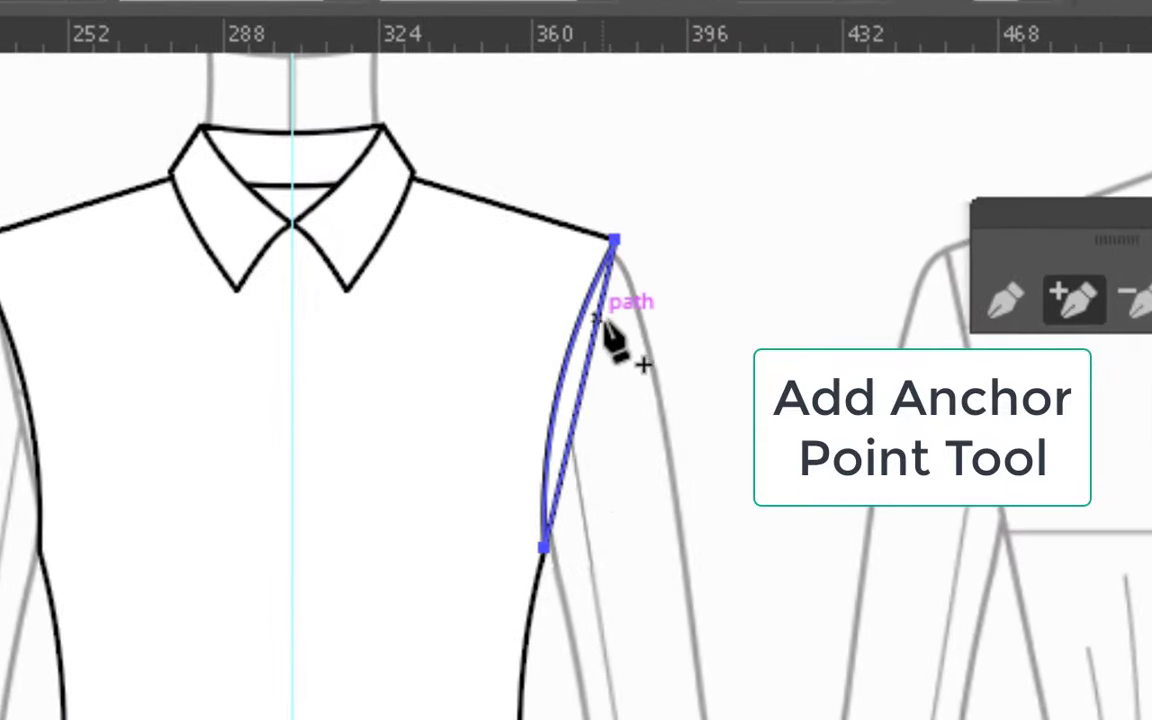
click(597, 328)
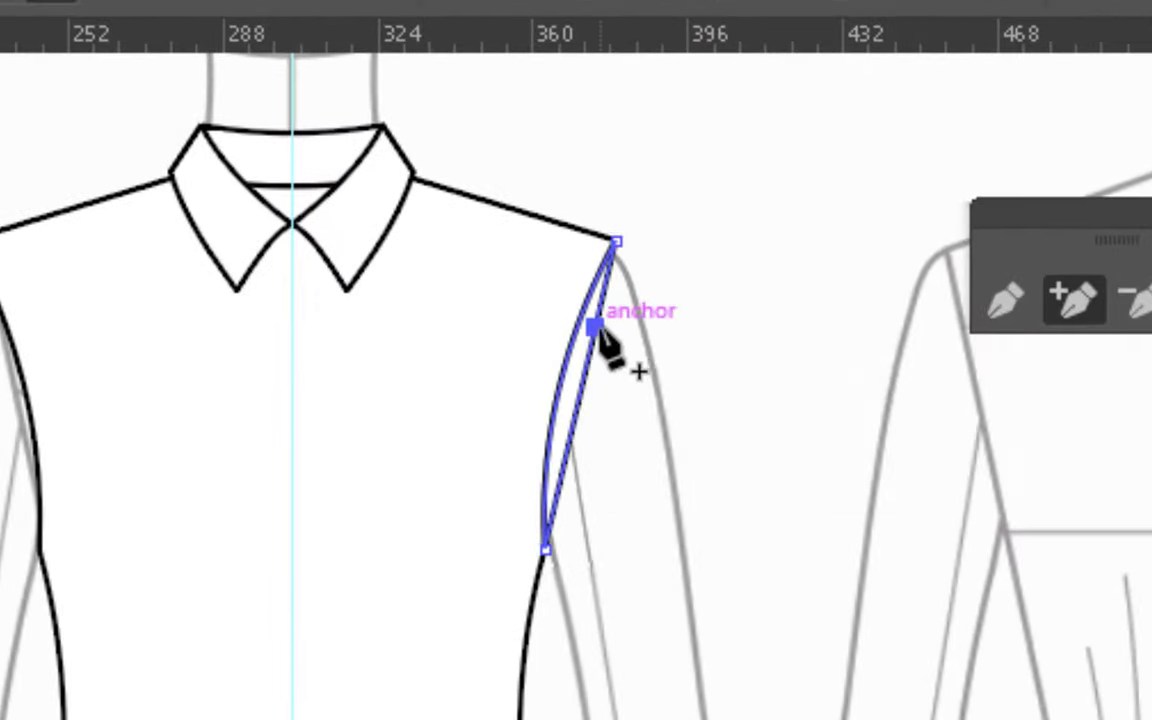
click(565, 463)
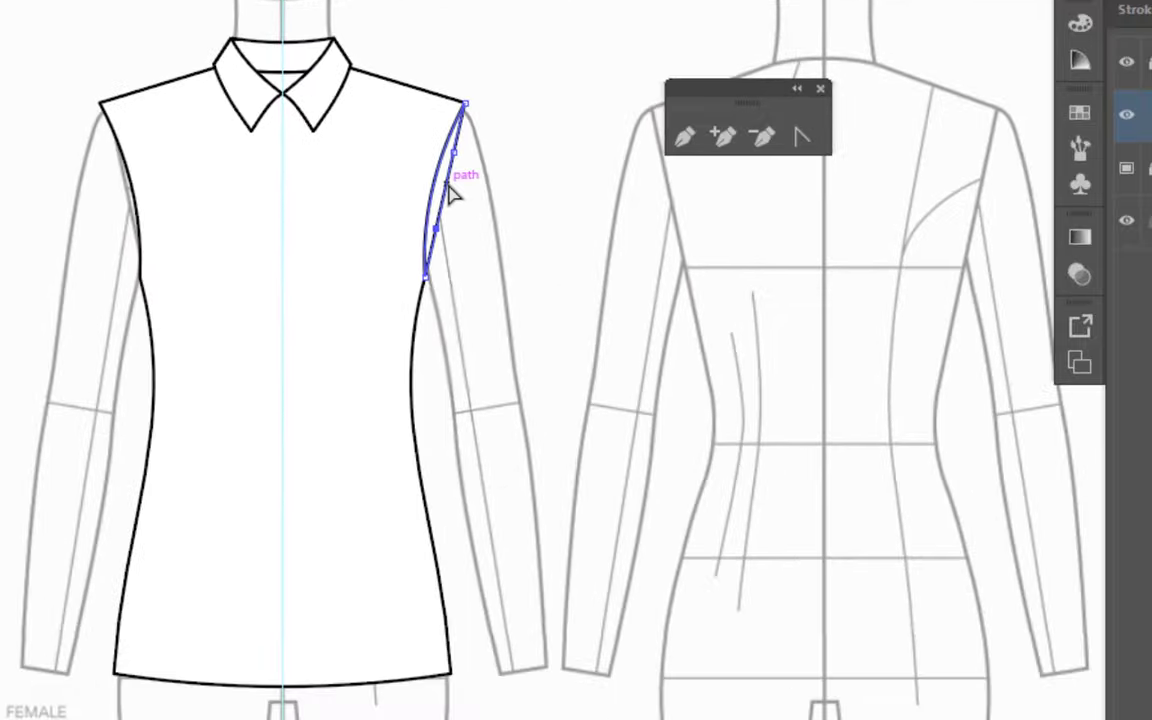
drag(466, 202, 556, 678)
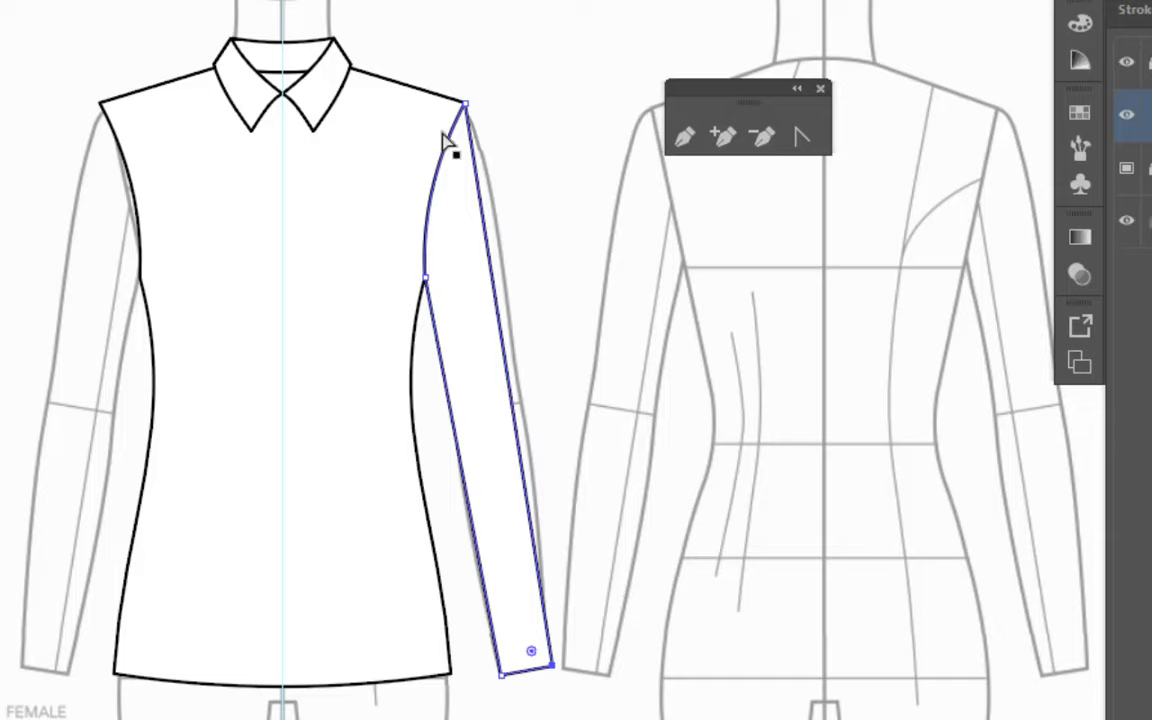
Step: Curve the sleeve's outer edge with the Anchor Point tool and adjust its handles so it follows the template's arm
click(805, 143)
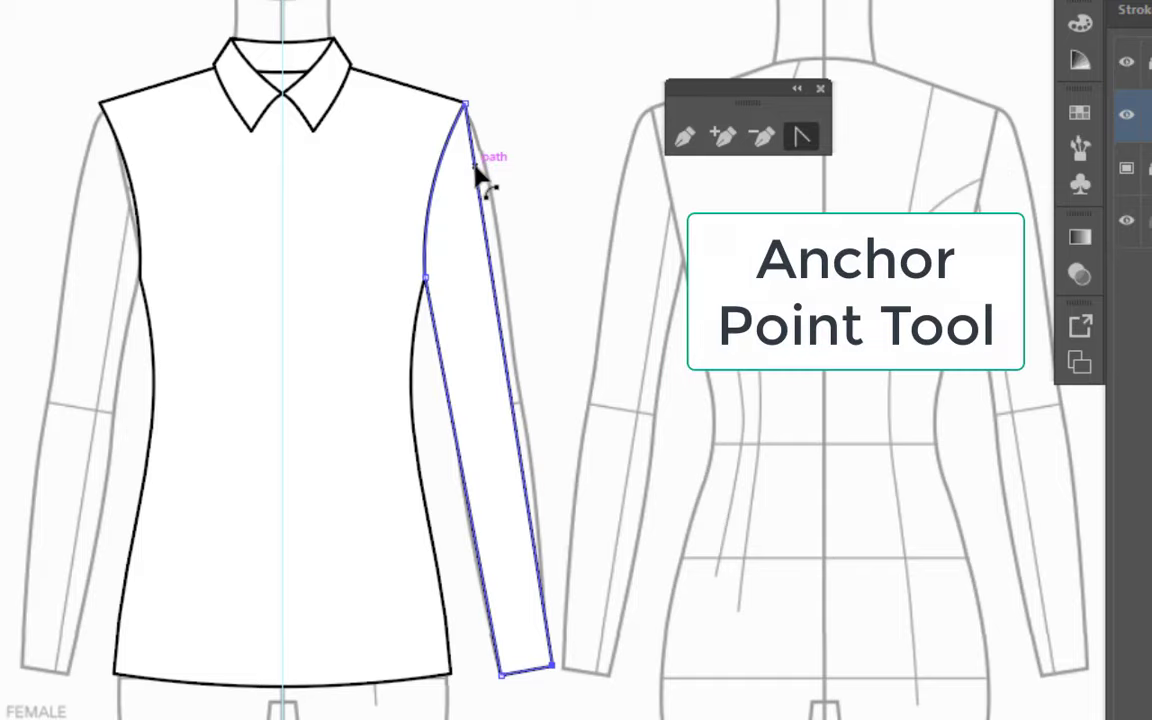
drag(477, 168, 506, 144)
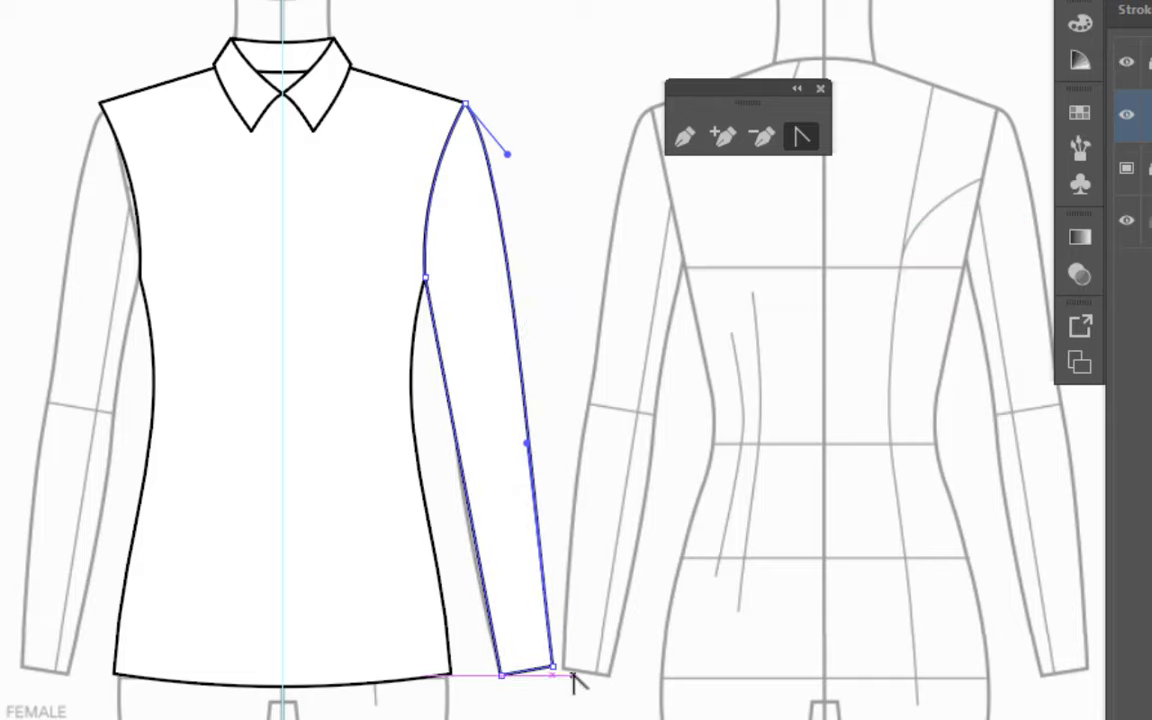
click(535, 442)
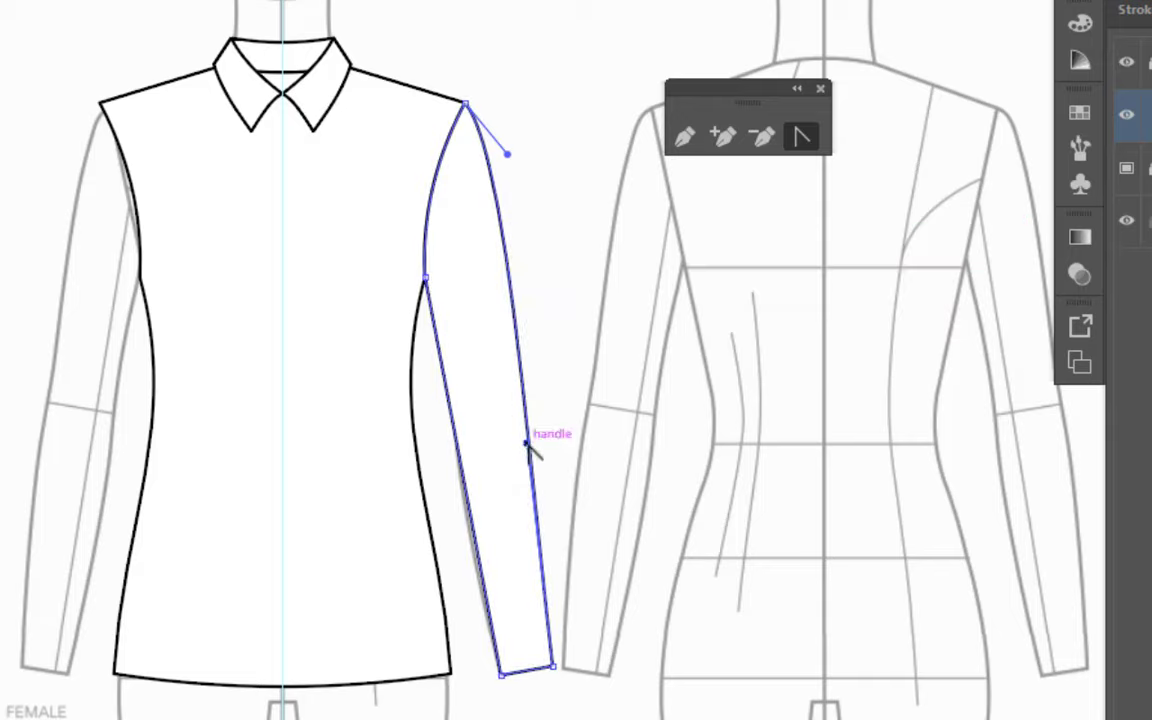
drag(535, 452, 560, 560)
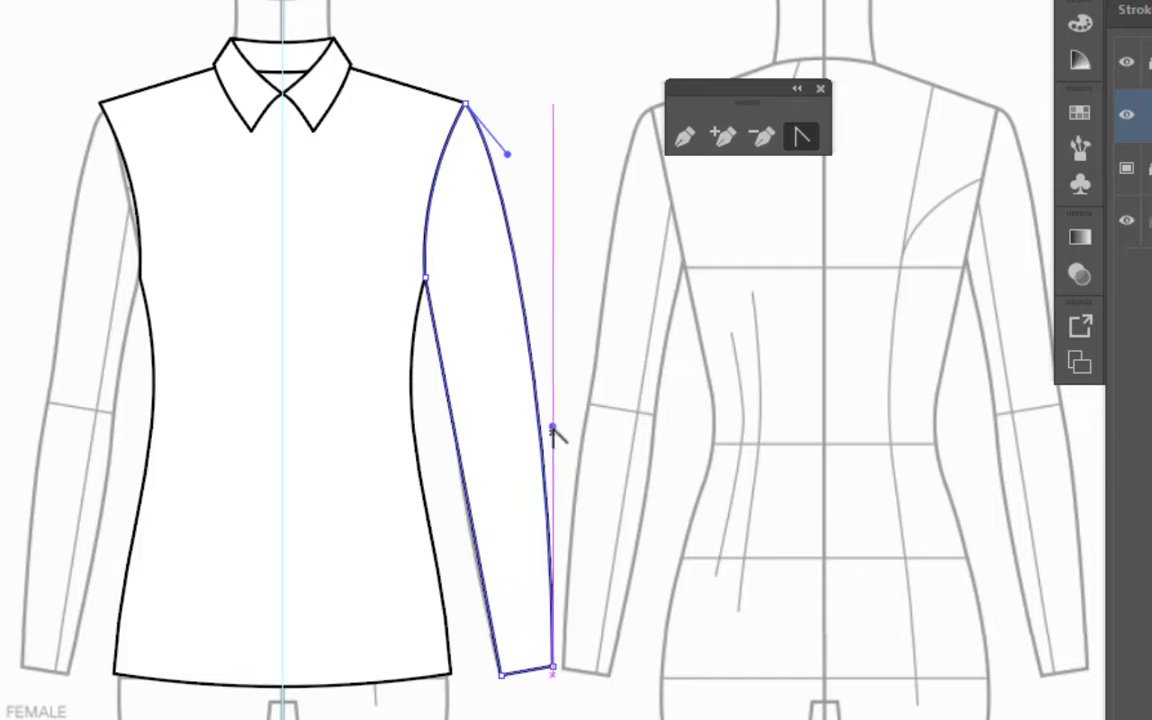
drag(552, 428, 535, 430)
mouse_move(510, 148)
mouse_down()
mouse_move(509, 129)
mouse_move(485, 118)
mouse_move(506, 123)
mouse_up()
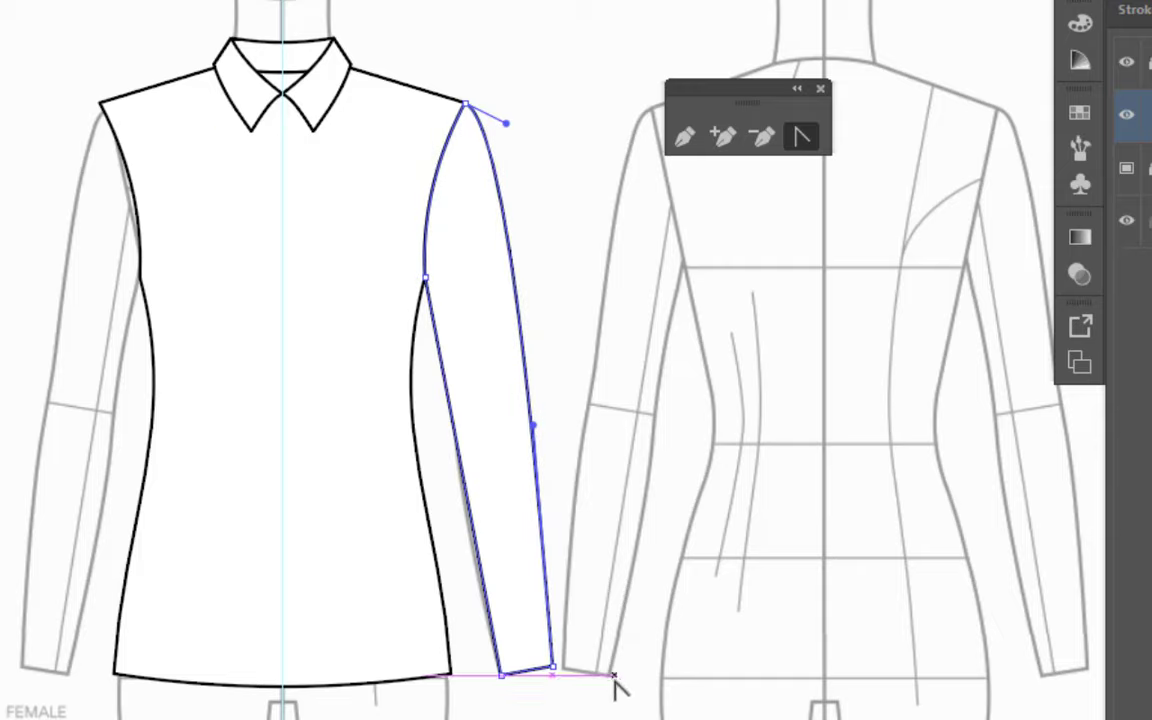
Step: Move the sleeve's inner wrist corner about 5 pt toward the body and bend the sleeve hem gently downward with the Anchor Point tool
key(a)
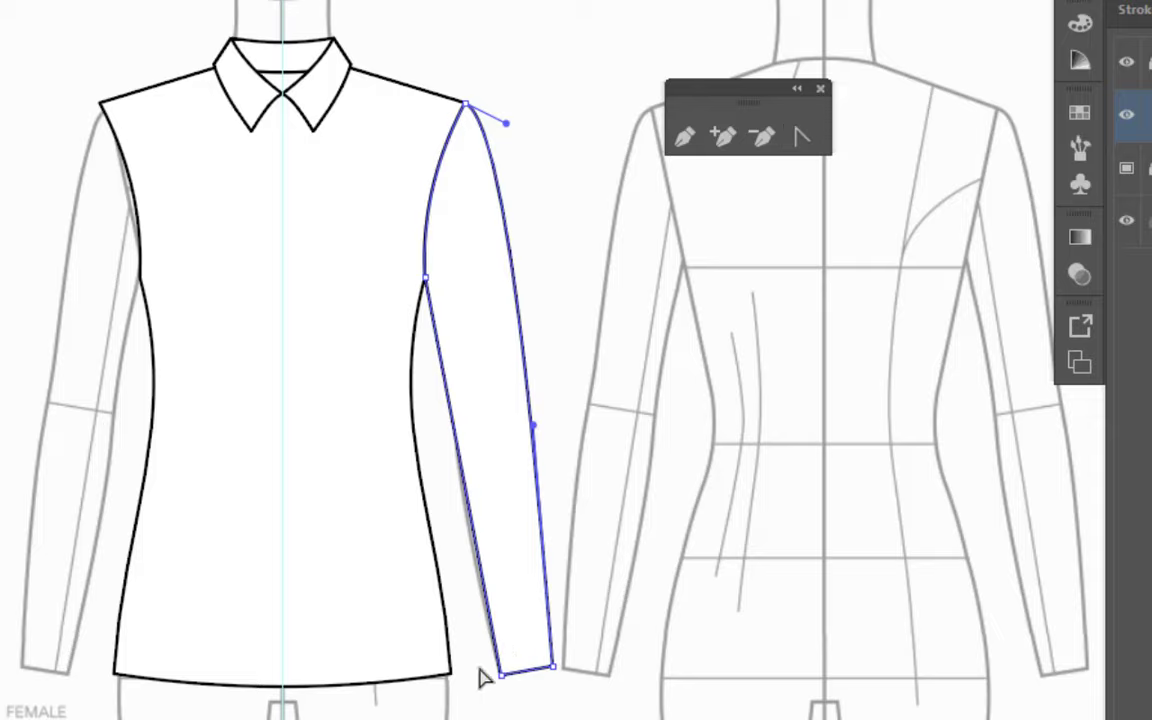
drag(499, 676, 493, 681)
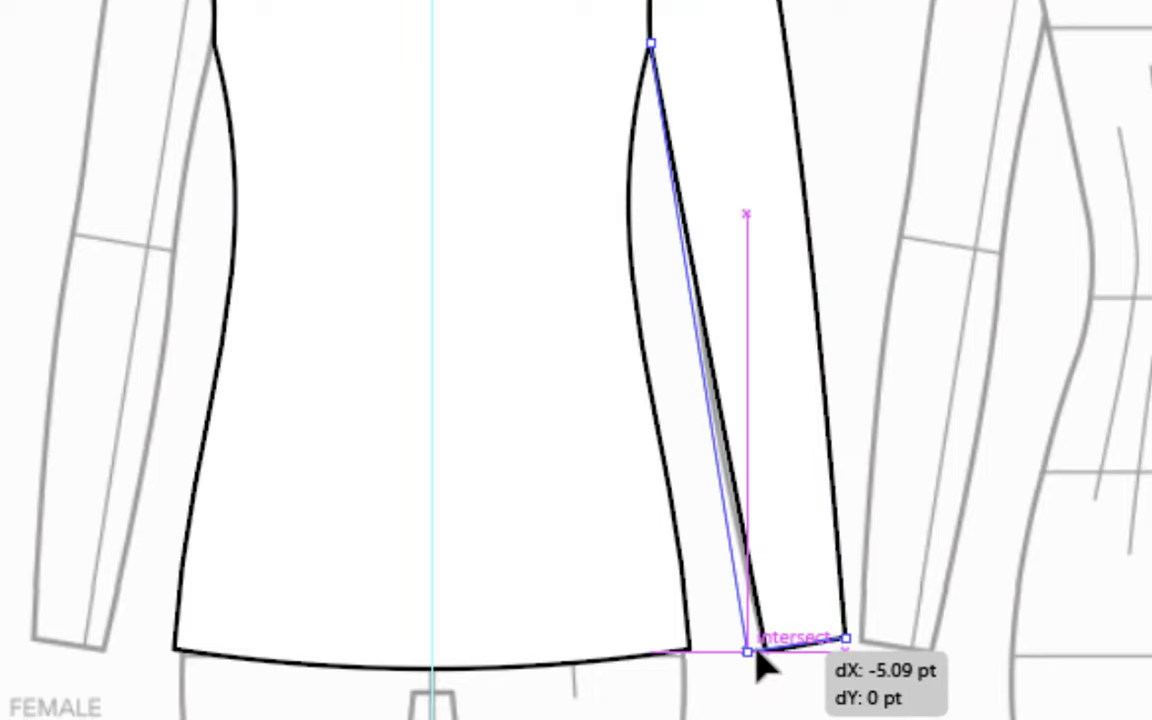
drag(756, 656, 756, 656)
click(790, 633)
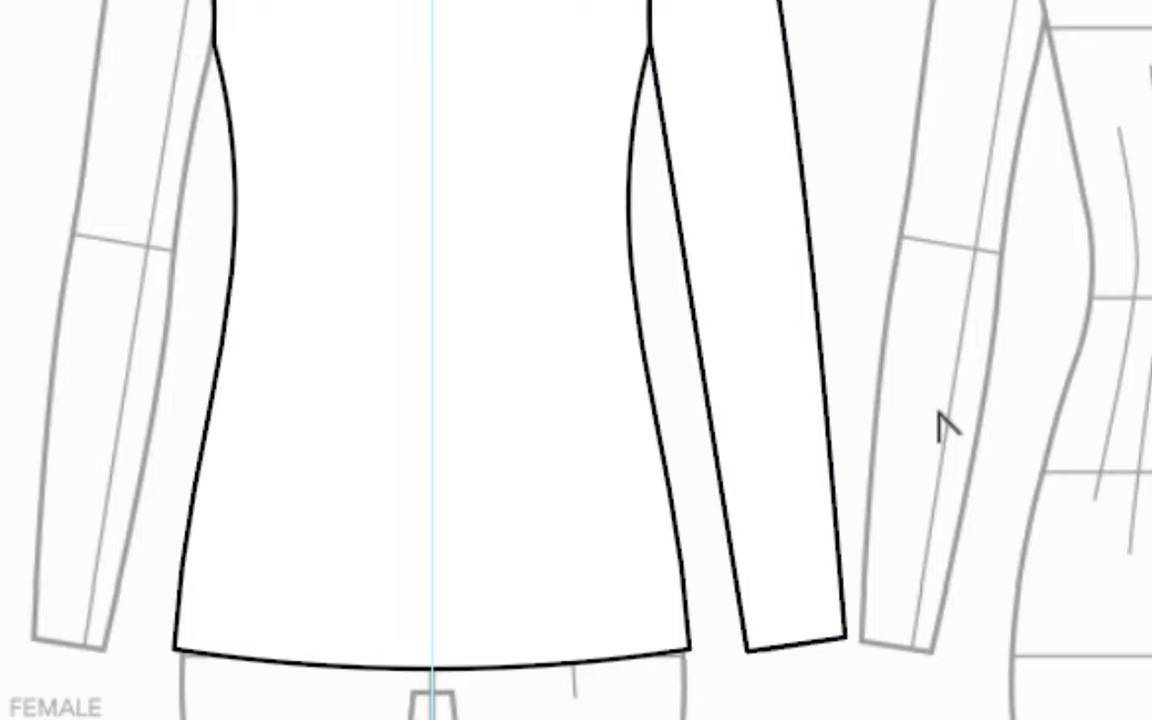
click(797, 647)
drag(798, 660, 800, 658)
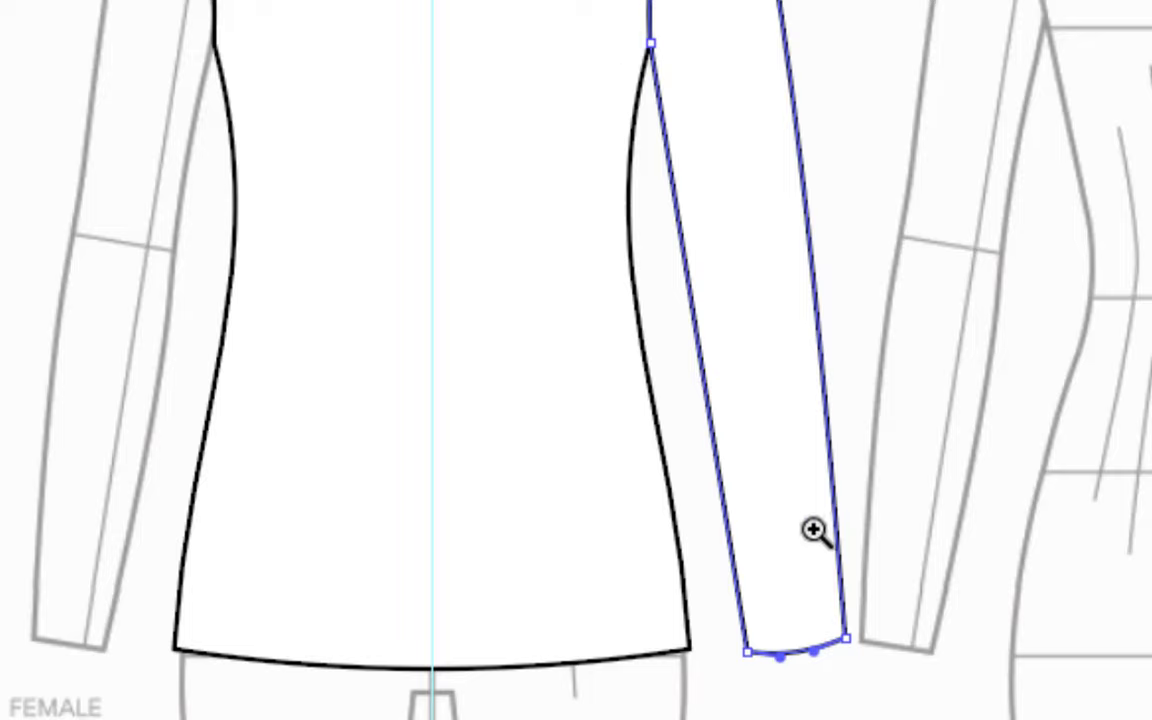
Step: Draw a cuff line about 36 pt wide across the lower sleeve with the Pen tool and bend it parallel to the hem
drag(815, 532, 1150, 628)
drag(975, 544, 895, 244)
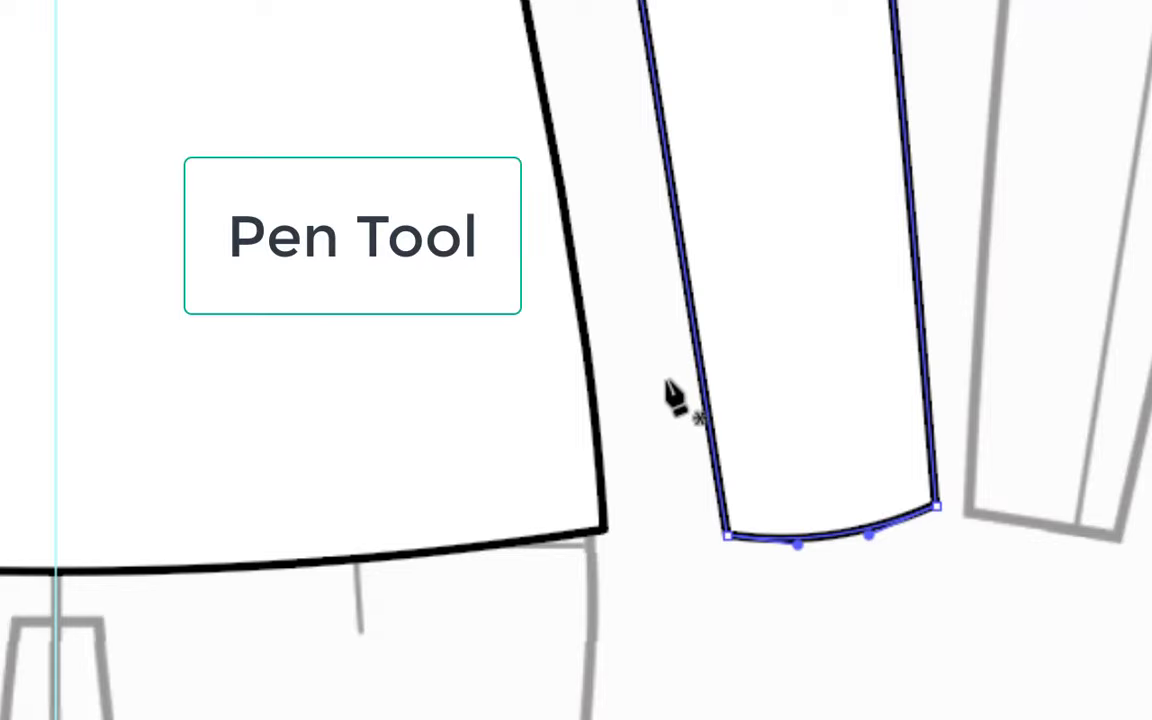
click(662, 403)
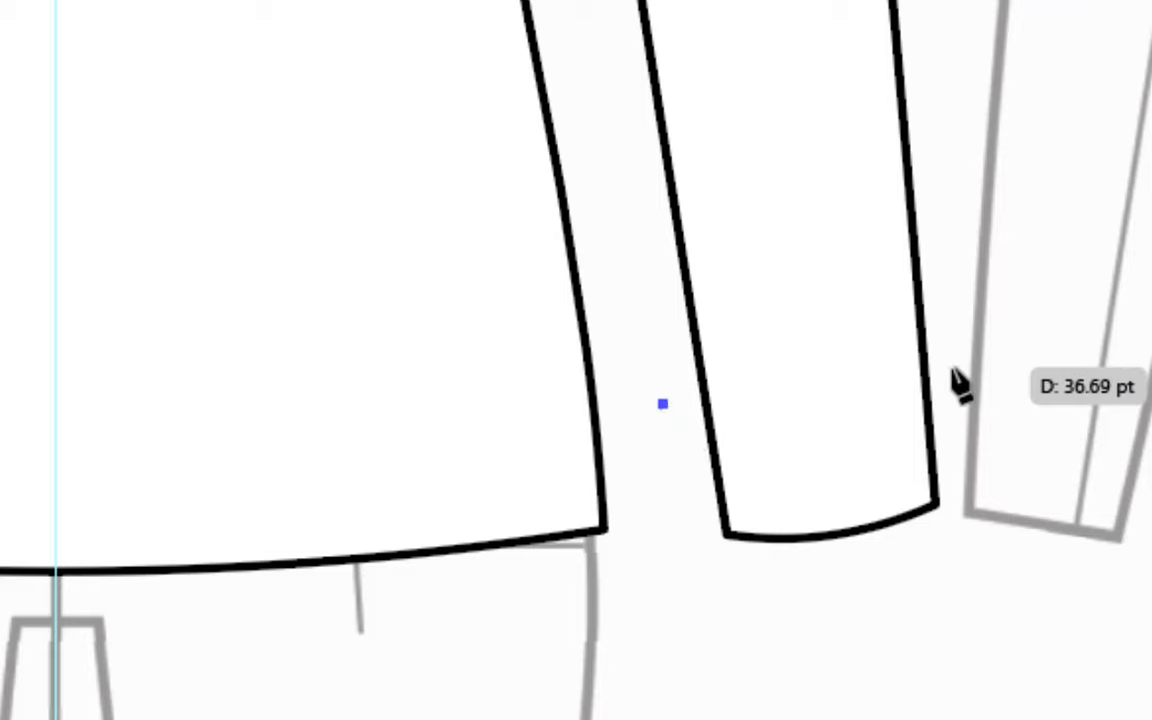
click(952, 370)
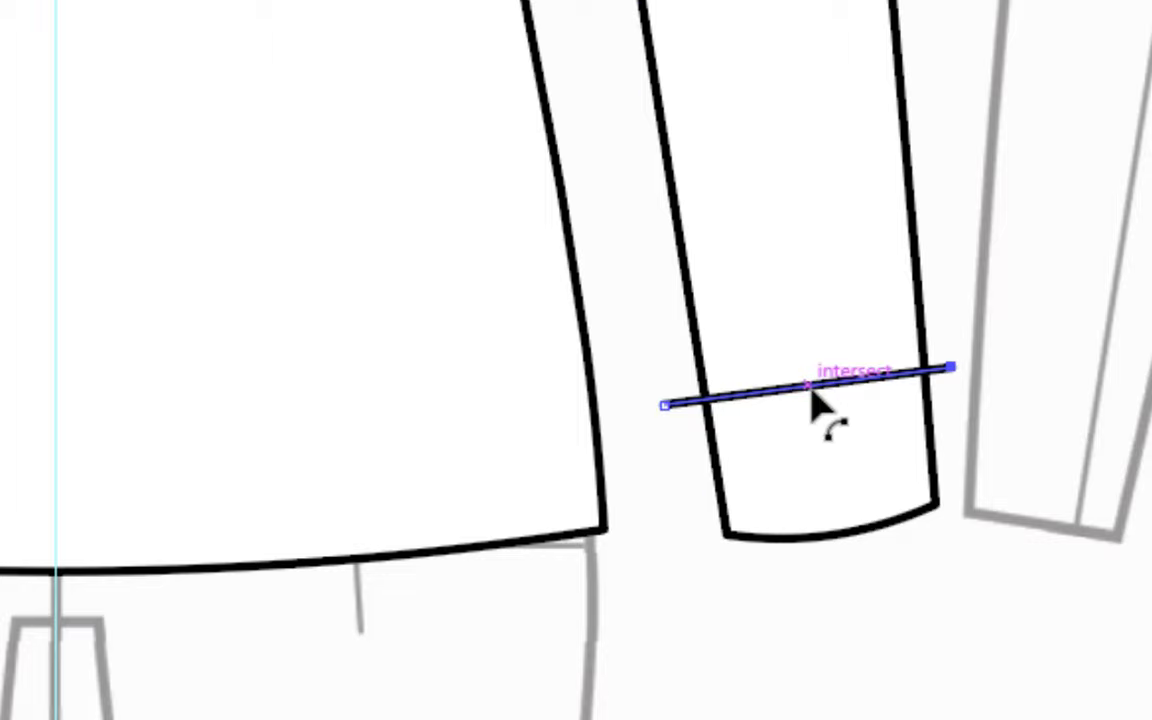
drag(815, 401, 818, 412)
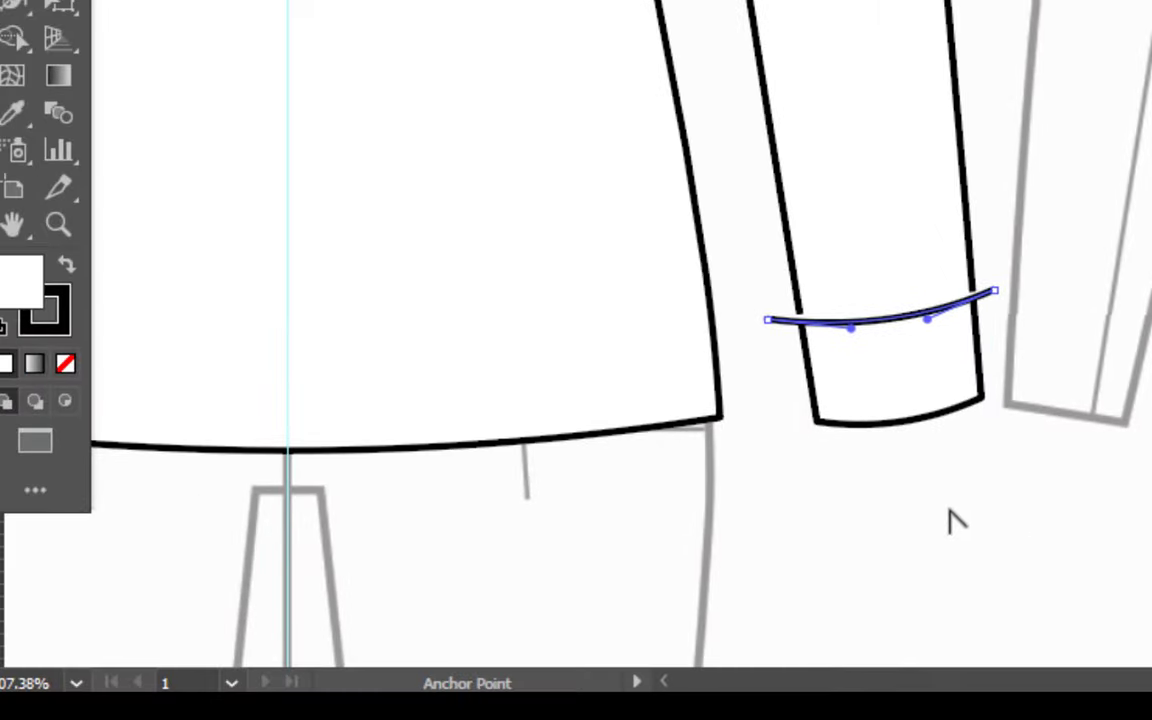
Step: Remove the fill from the curved cuff line and deselect it
click(66, 368)
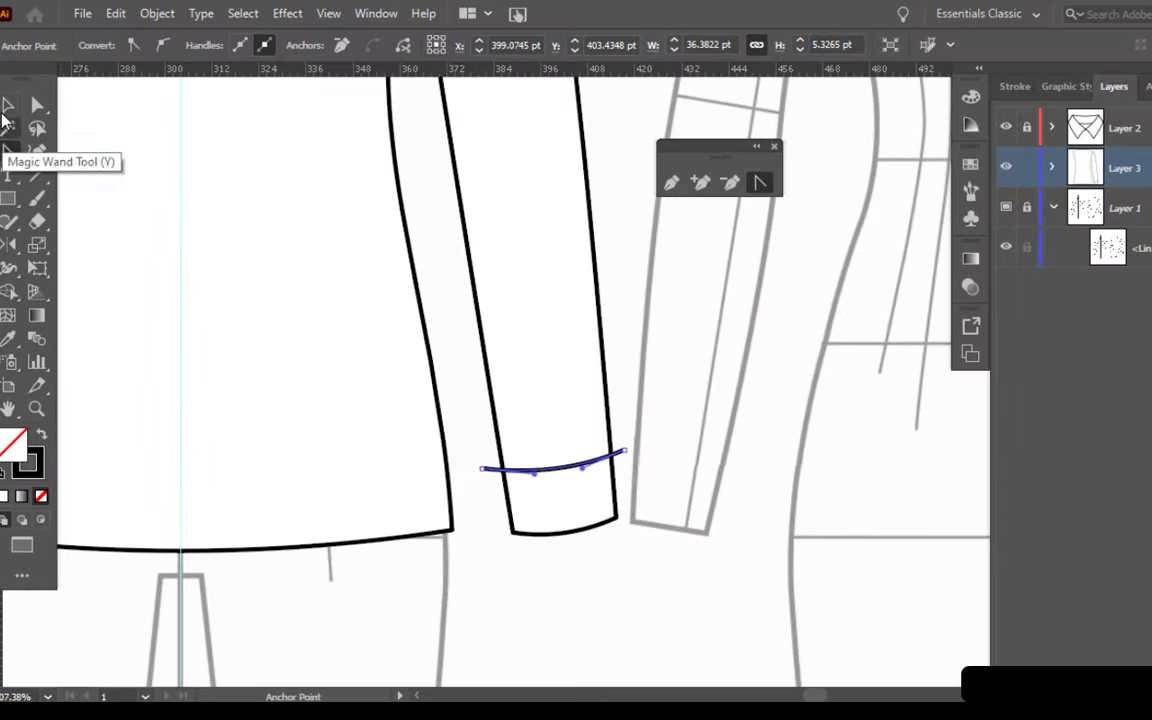
key(v)
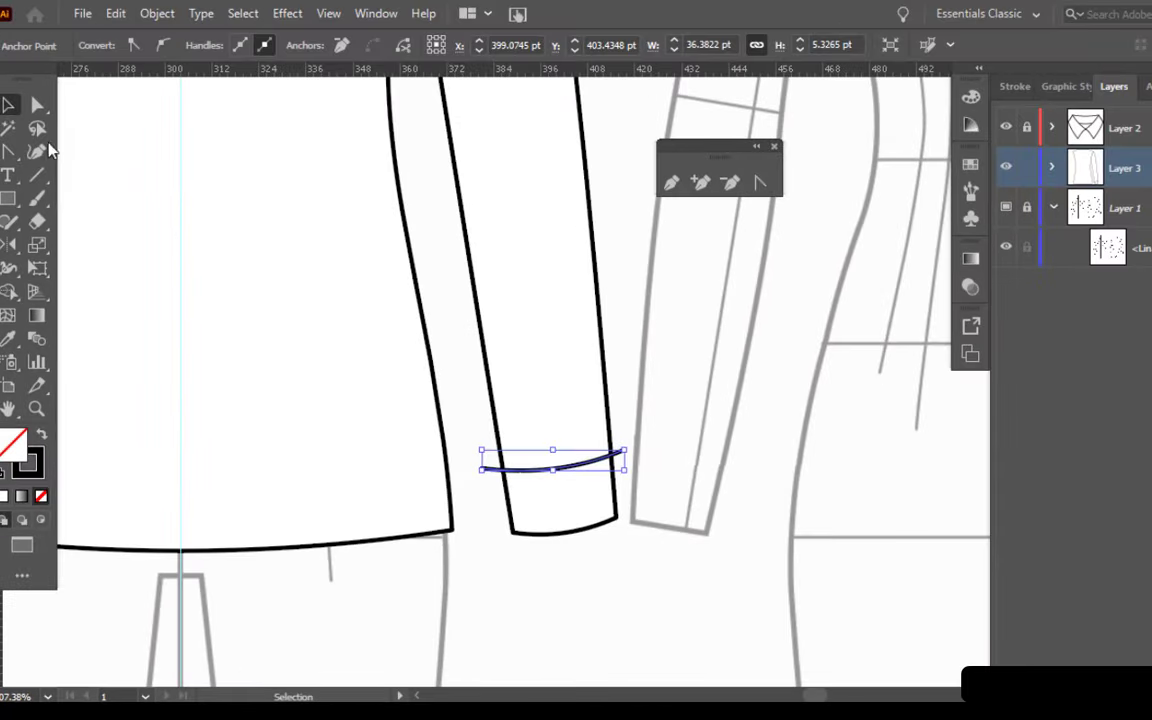
click(615, 560)
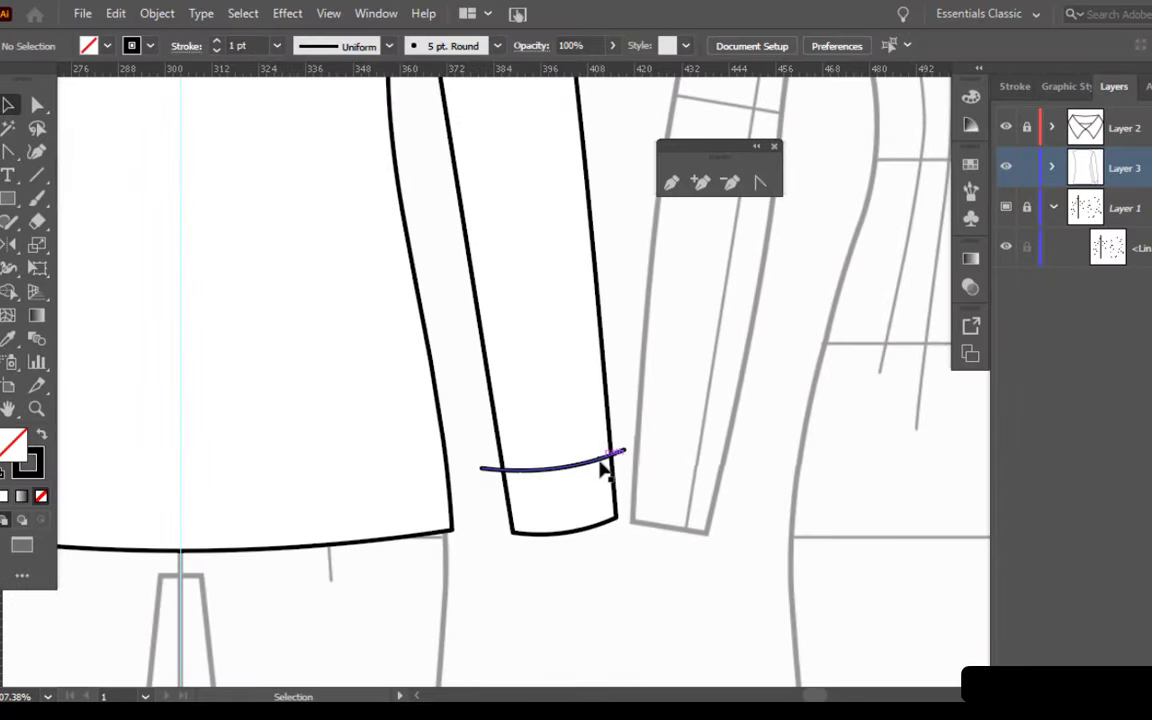
Step: Divide the right sleeve along the cuff line with Pathfinder Divide and ungroup the resulting pieces
drag(602, 572, 550, 386)
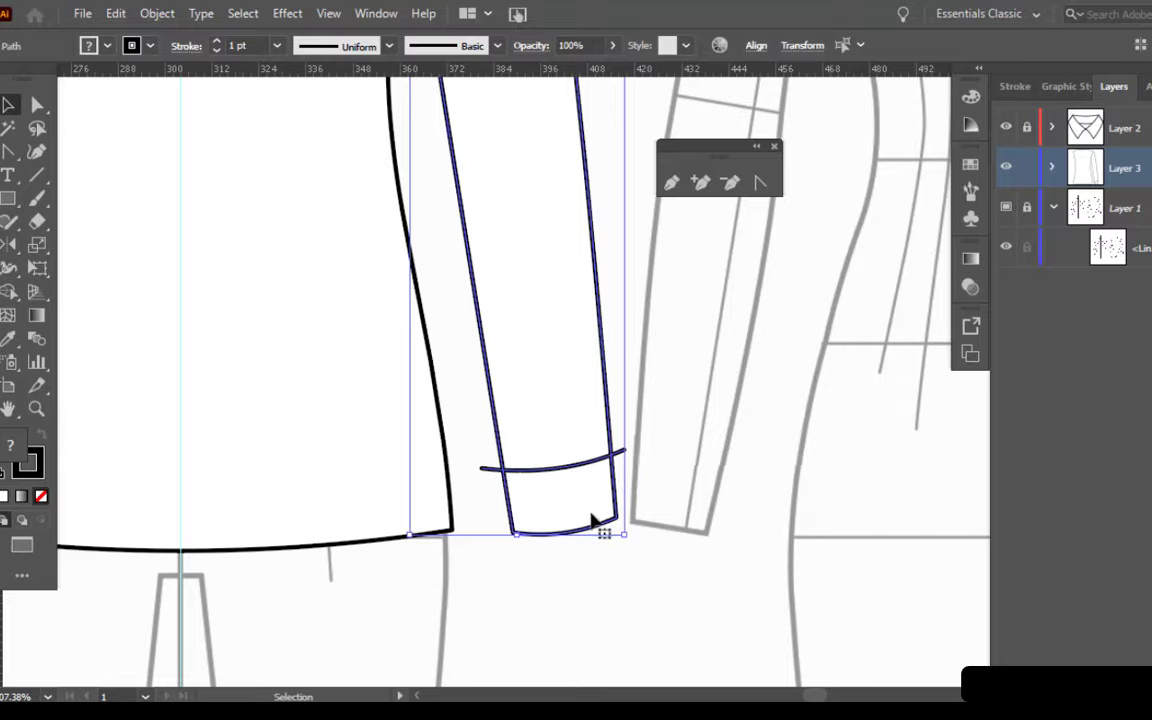
click(385, 13)
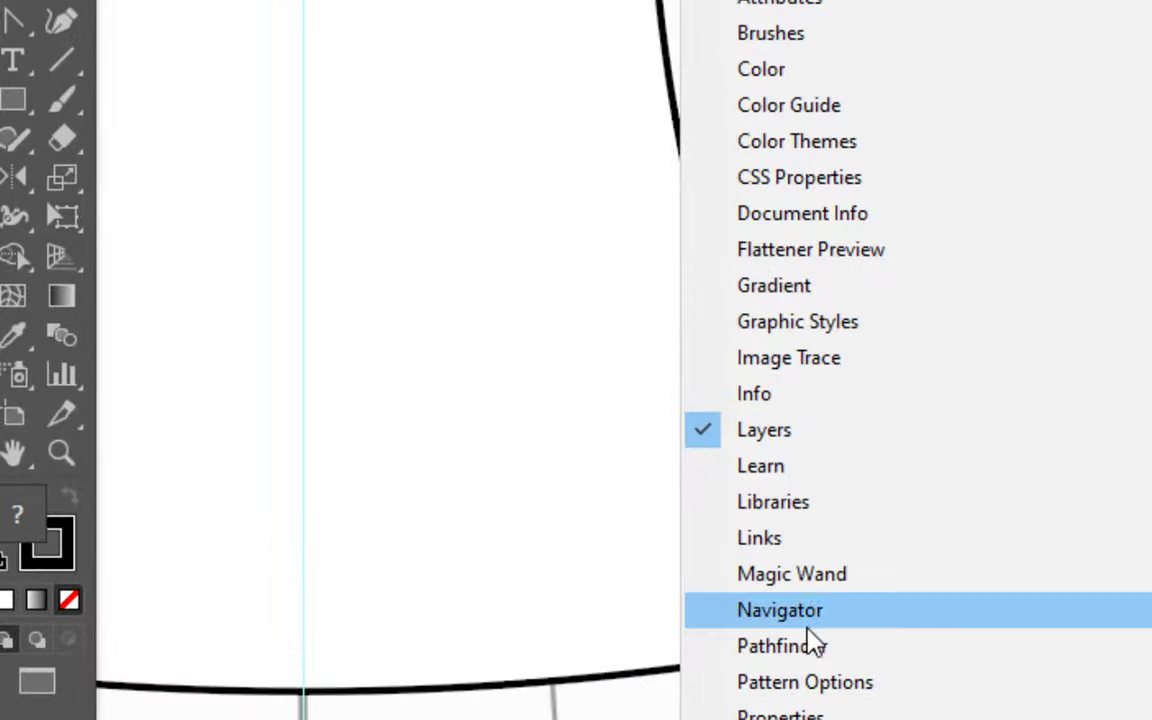
click(815, 645)
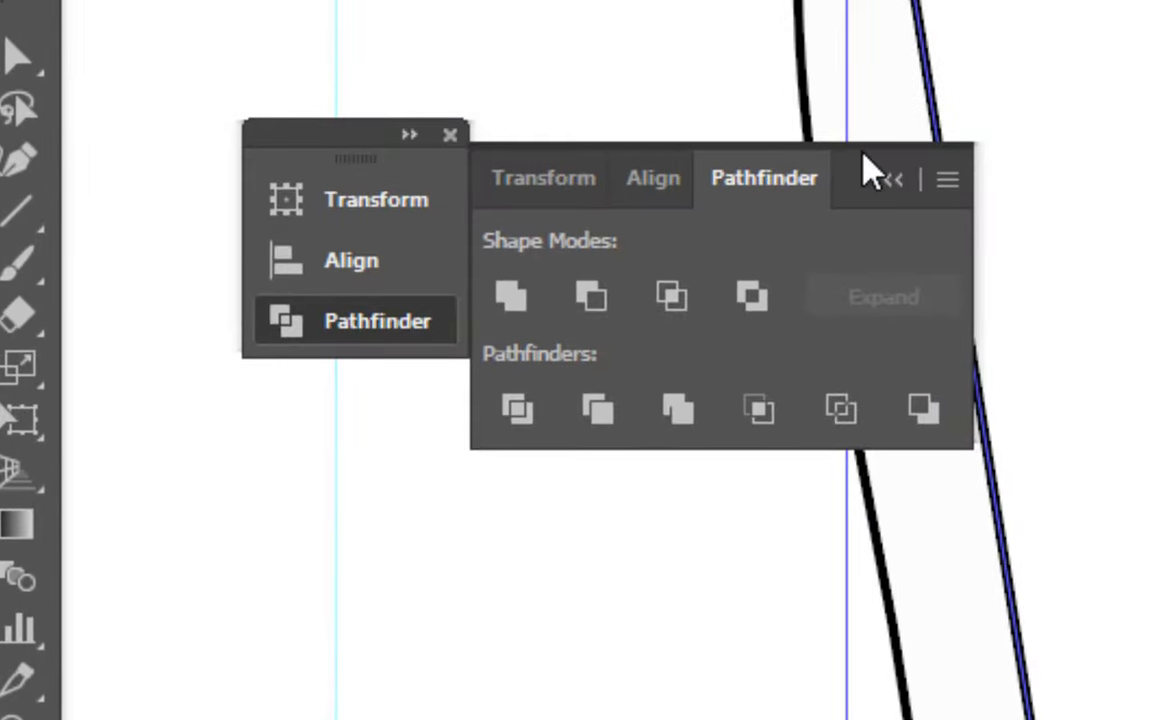
drag(868, 172, 481, 98)
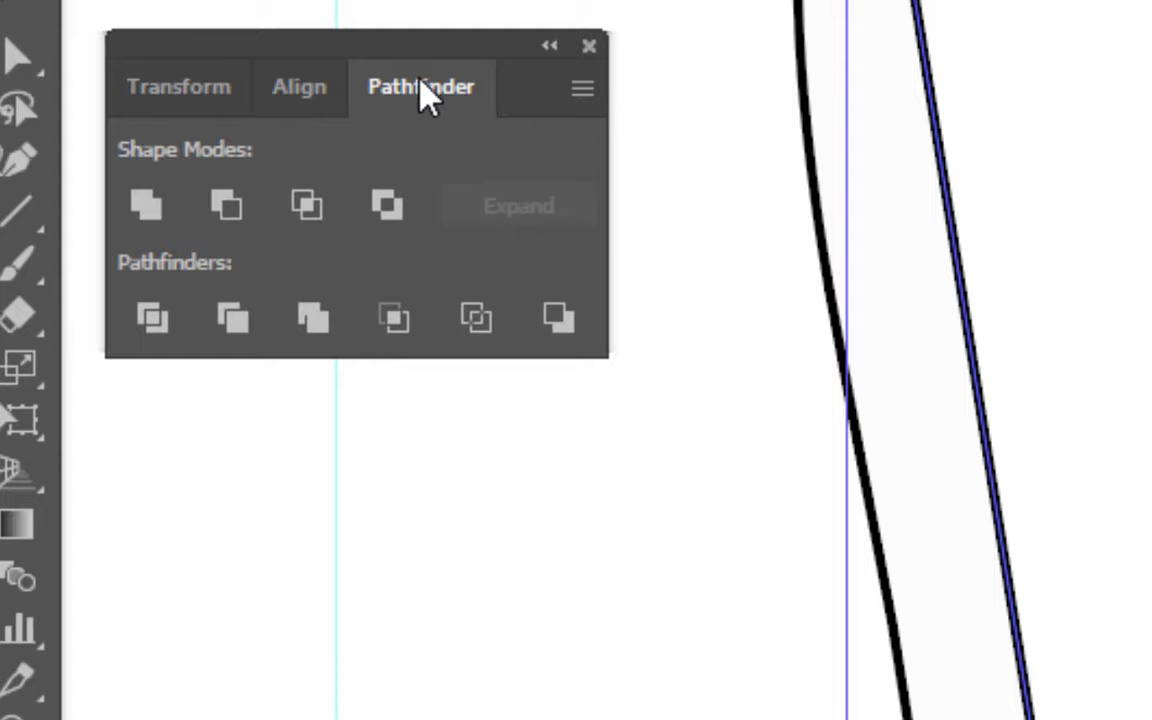
click(155, 330)
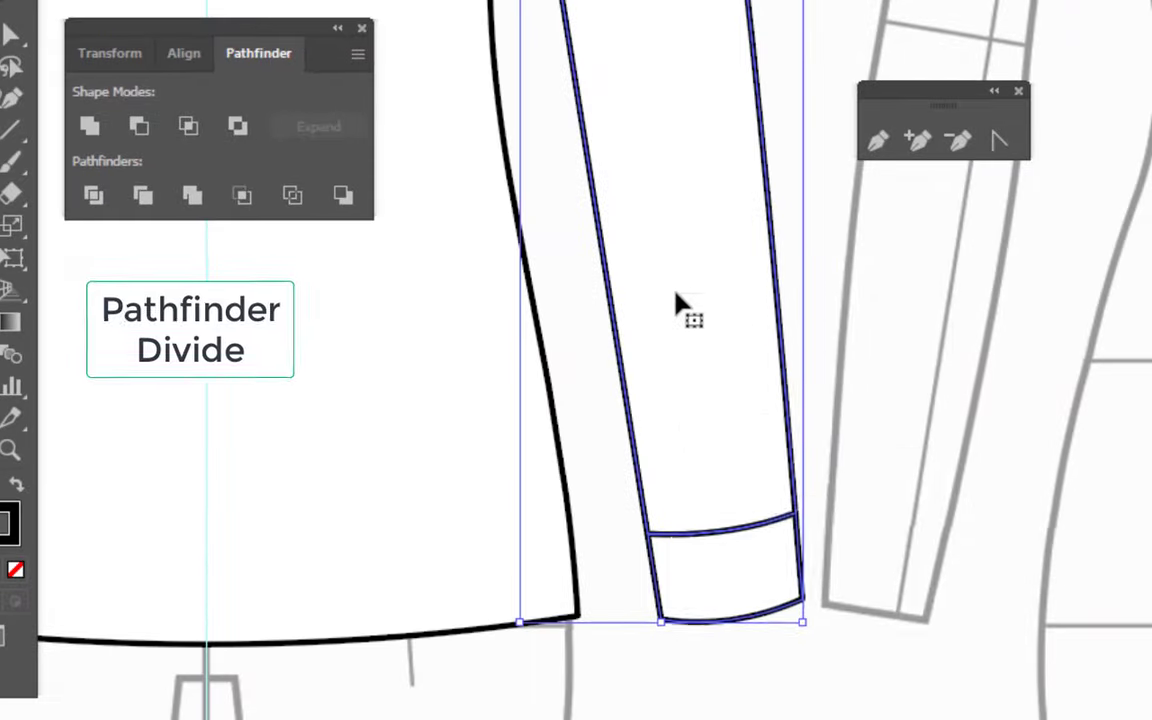
right_click(676, 294)
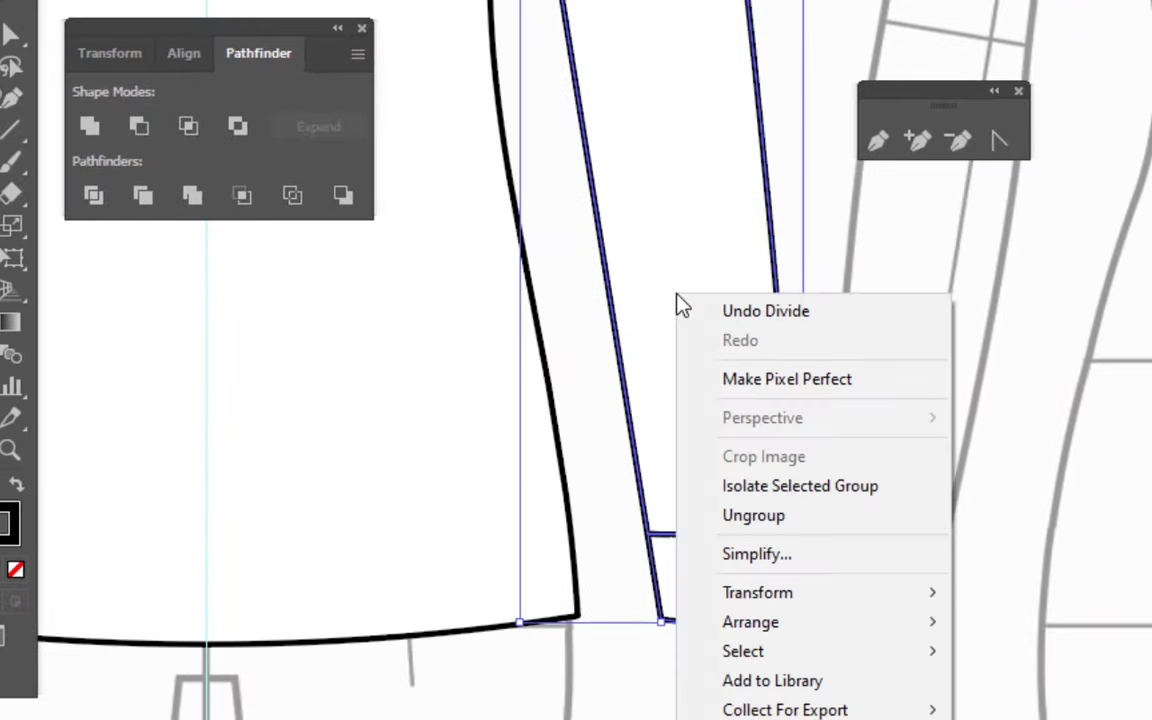
click(866, 532)
click(903, 699)
Step: Try a dark red #8c1f1f fill on the separated cuff piece and undo it
click(748, 609)
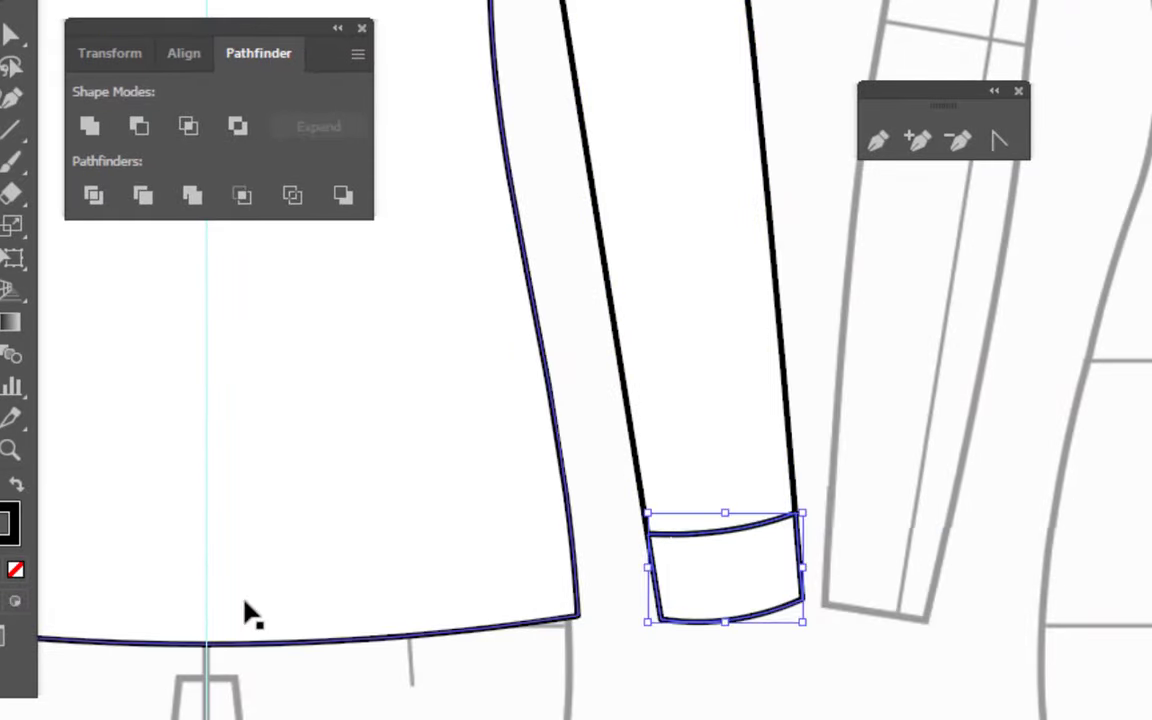
double_click(8, 518)
click(694, 355)
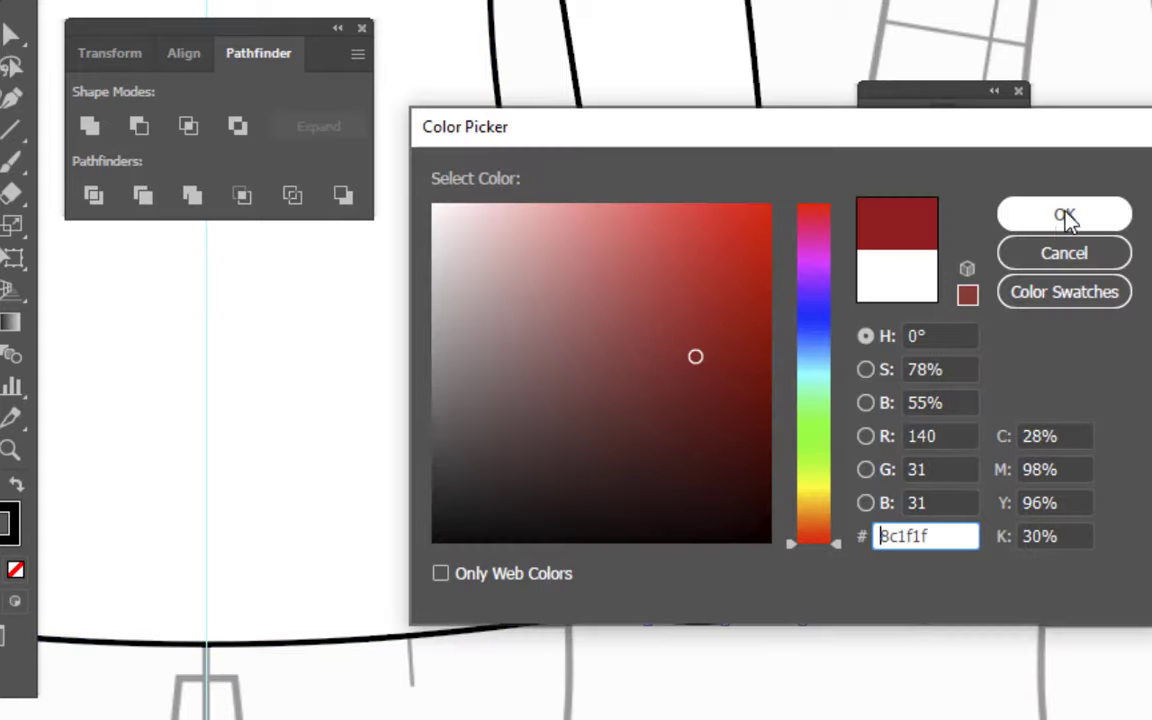
click(1067, 219)
click(958, 708)
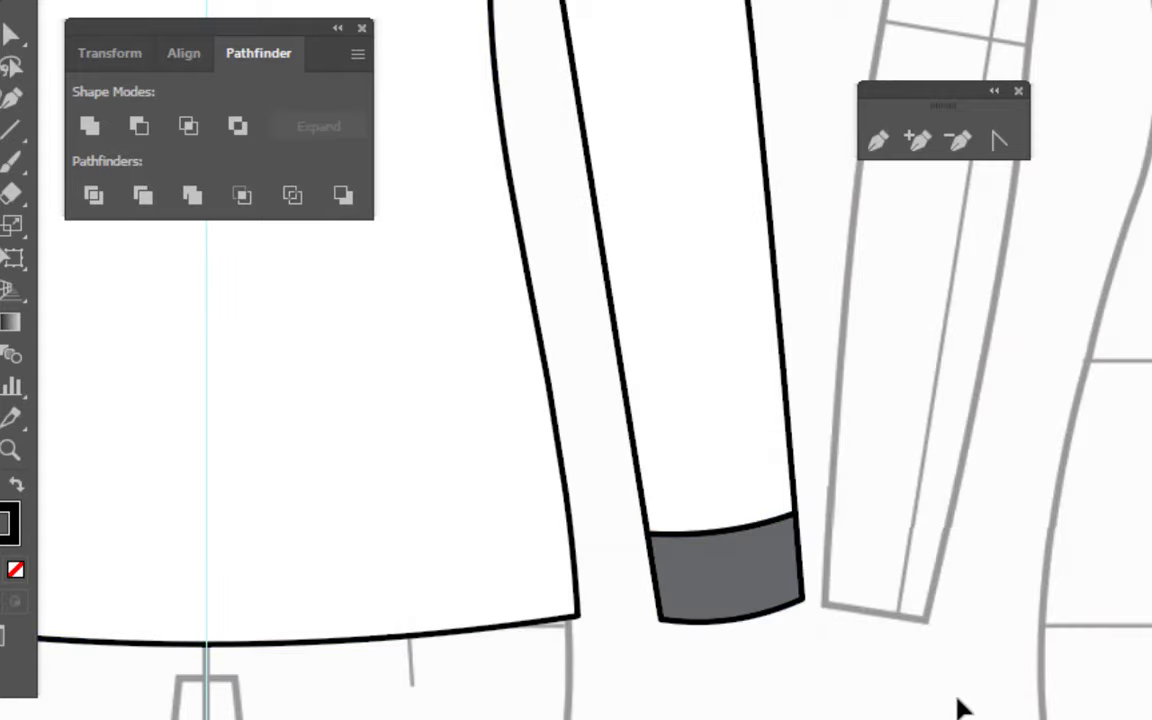
key(ctrl+z)
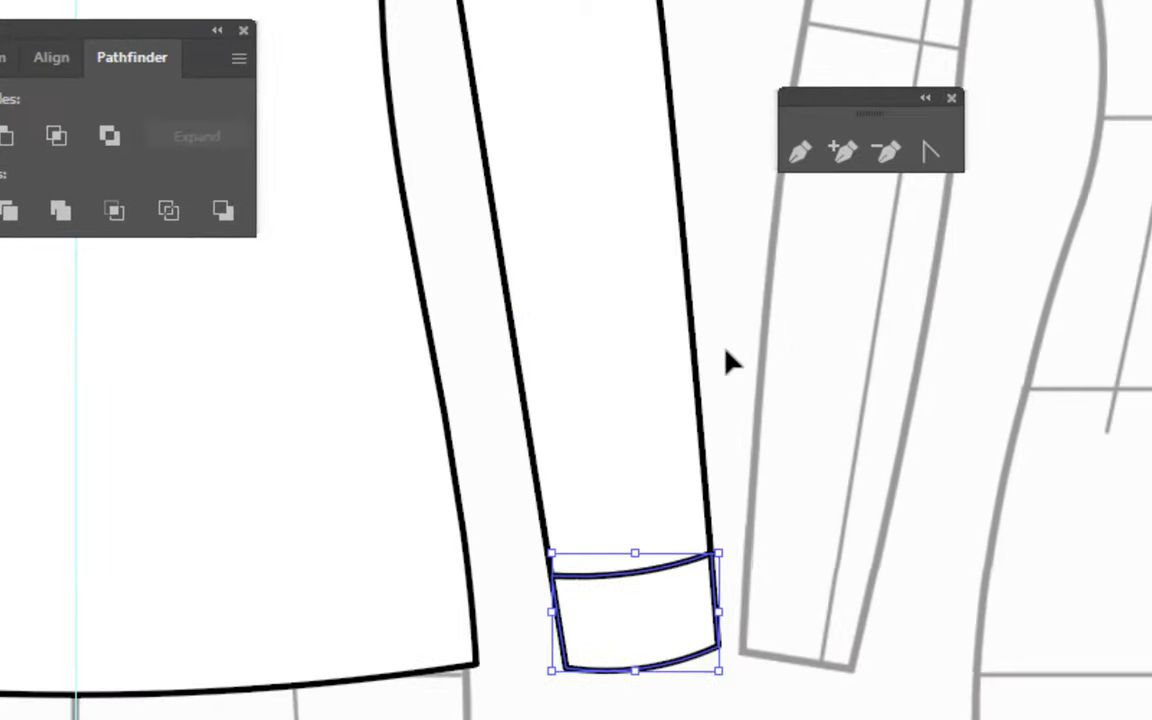
Step: Add anchor points on the sleeve's outer edge just above the cuff and nudge the upper one outward
click(810, 160)
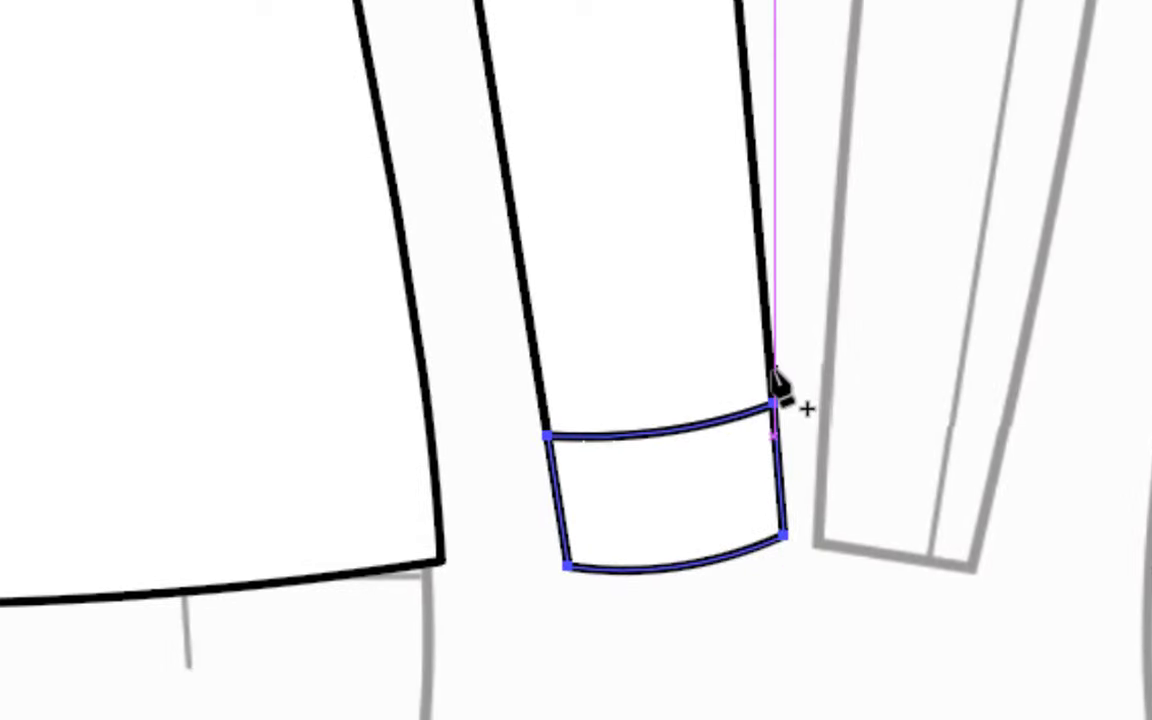
click(774, 372)
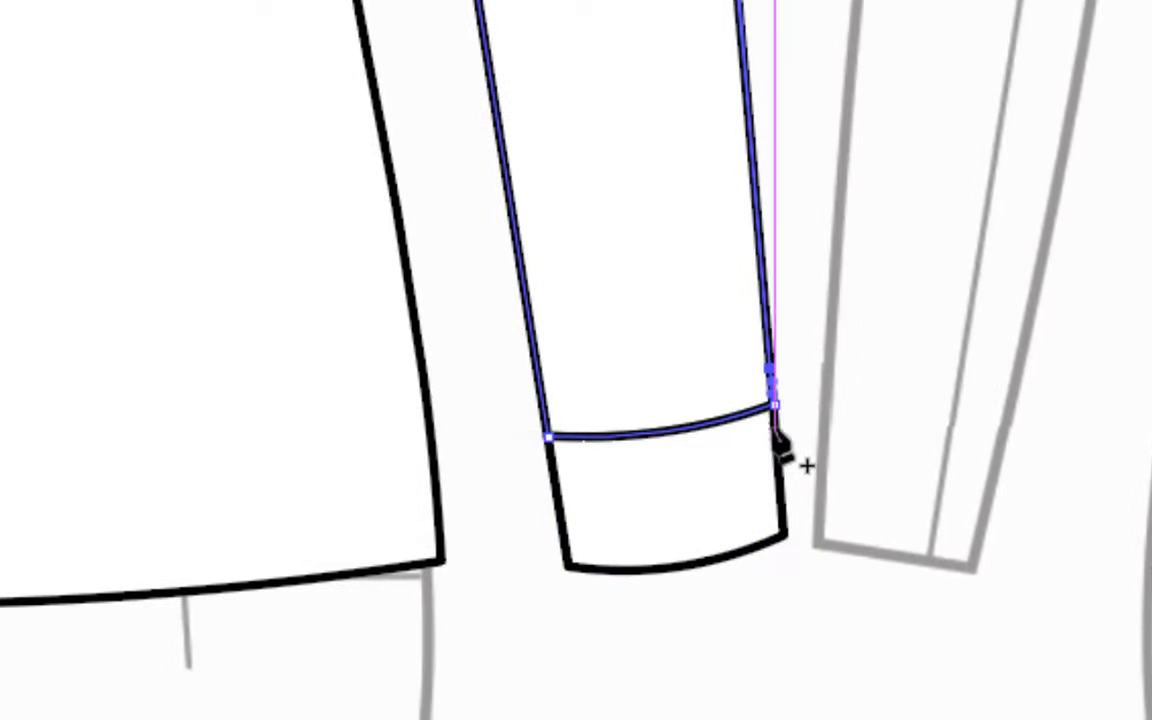
click(777, 430)
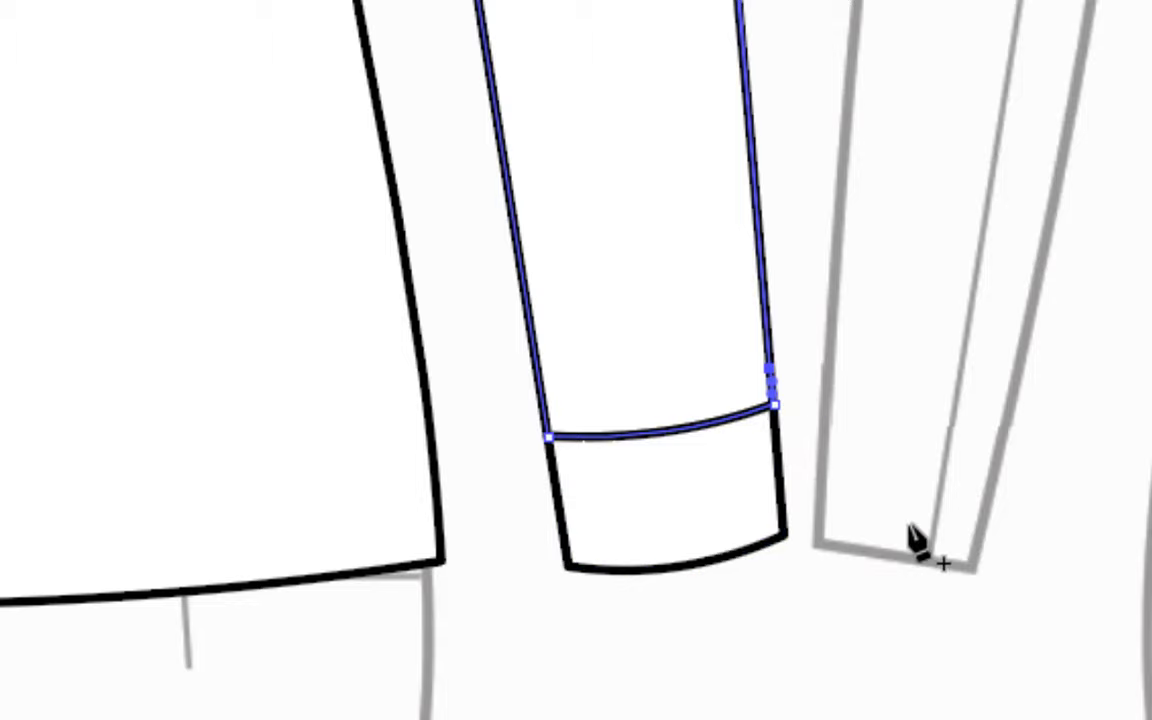
key(Right)
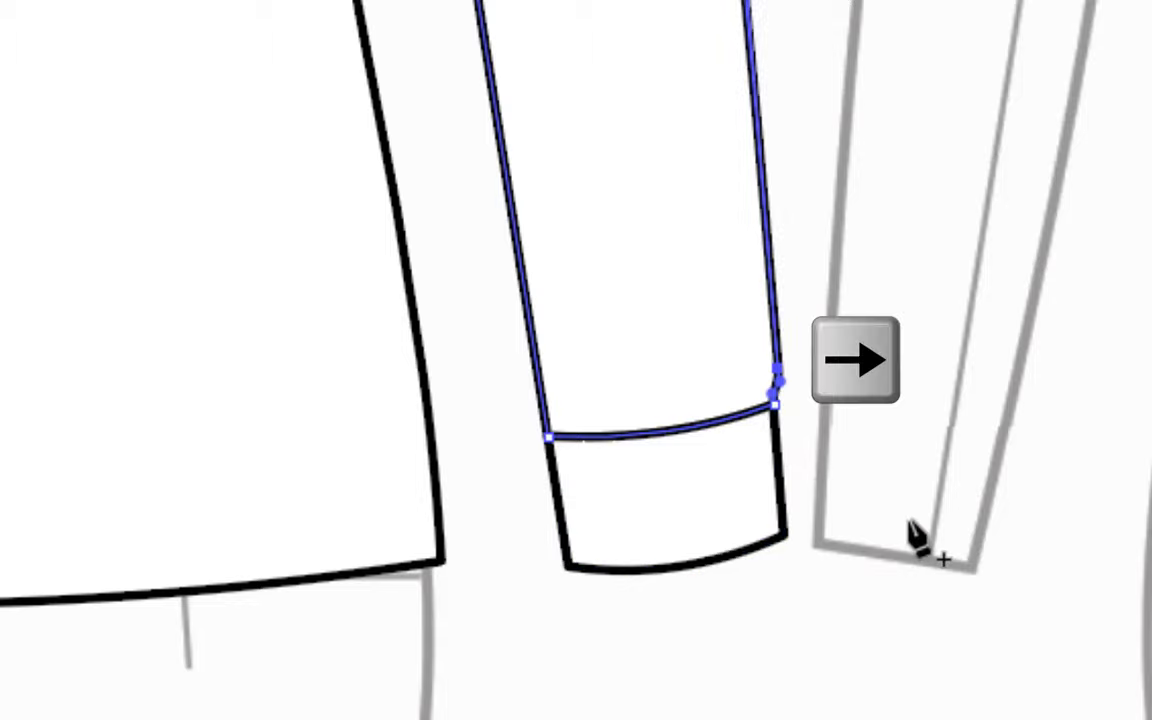
Step: Add an anchor point on the sleeve's inner edge just above the cuff, nudge it outward, and deselect the sleeve
click(549, 411)
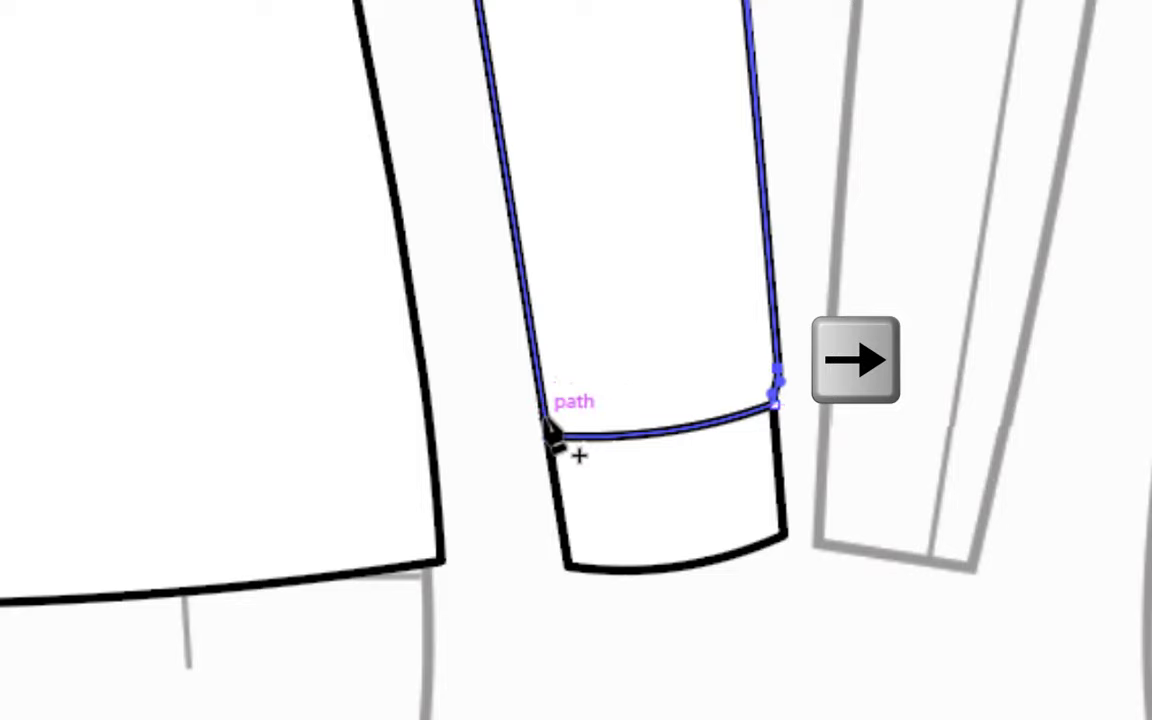
key(Left)
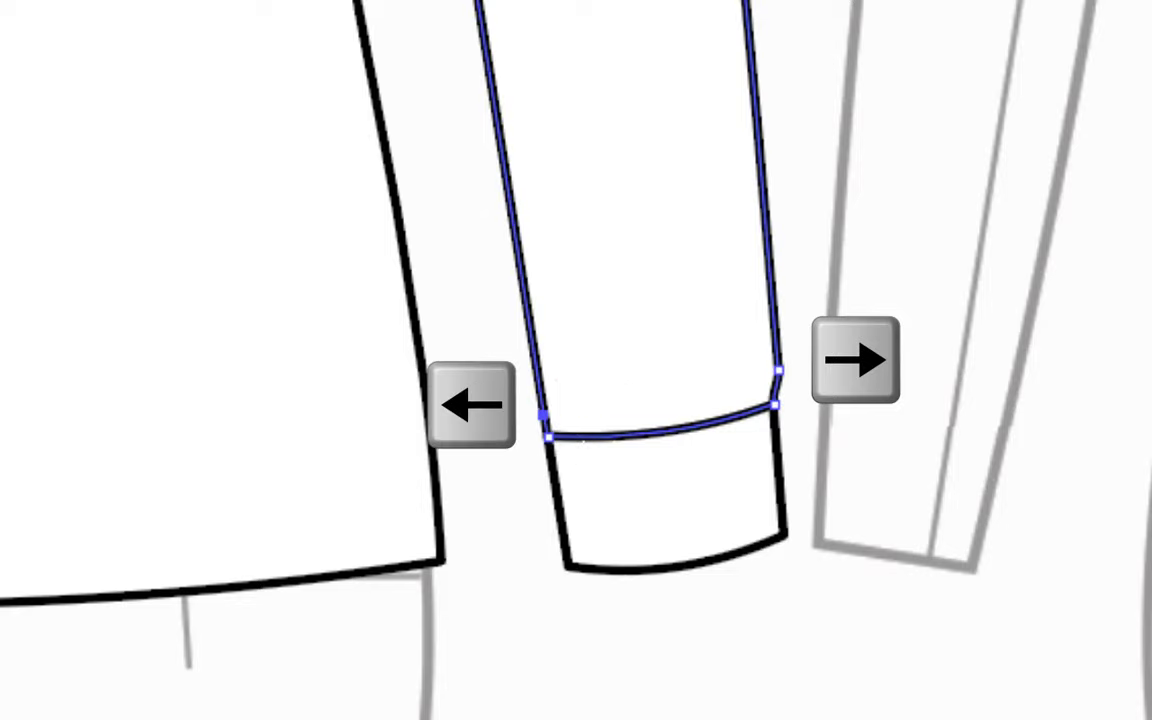
key(Left)
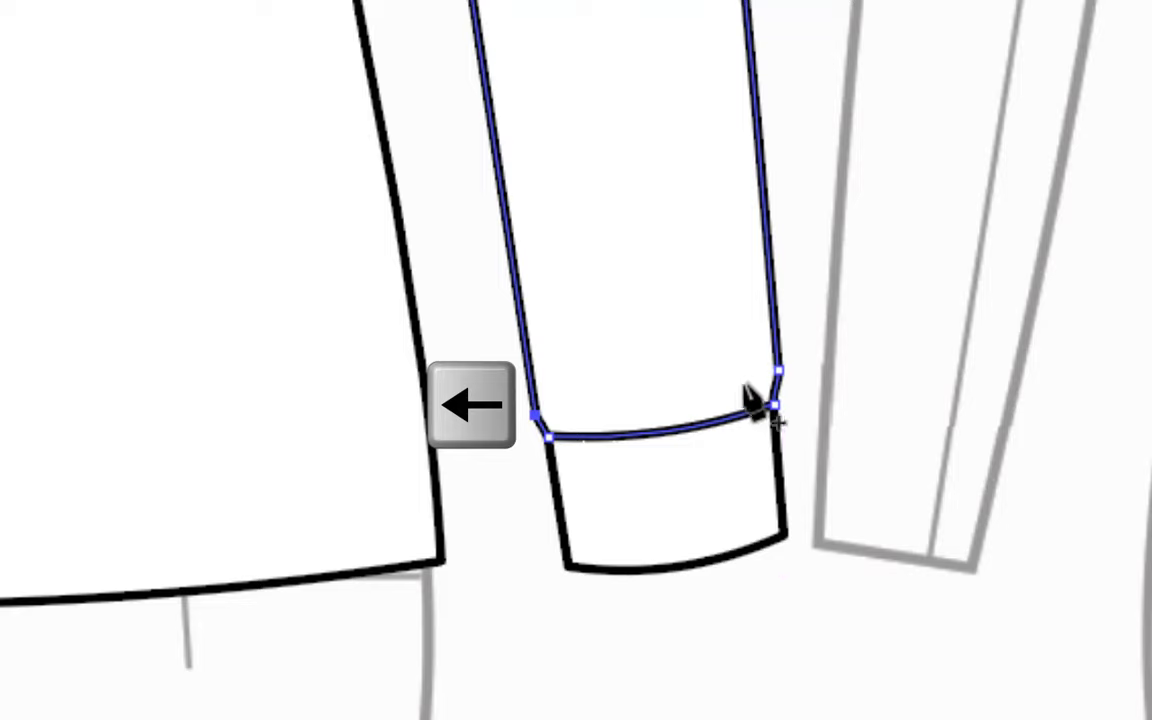
shift+click(575, 434)
key(ctrl+z)
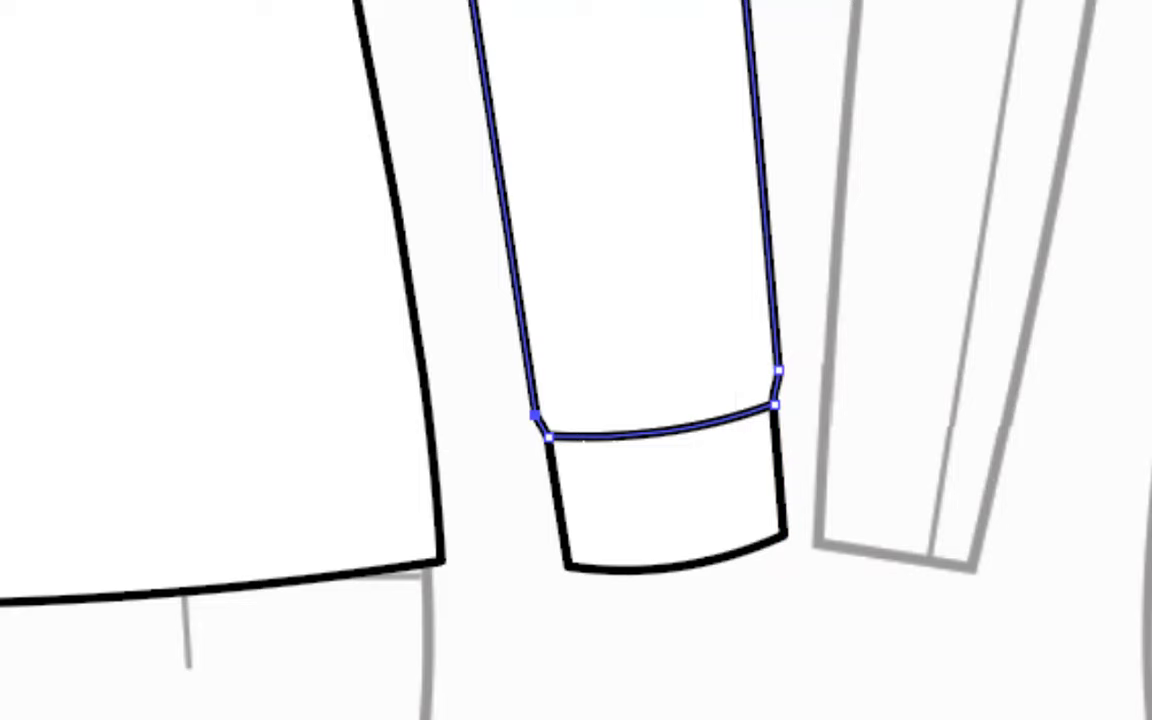
key(v)
click(700, 644)
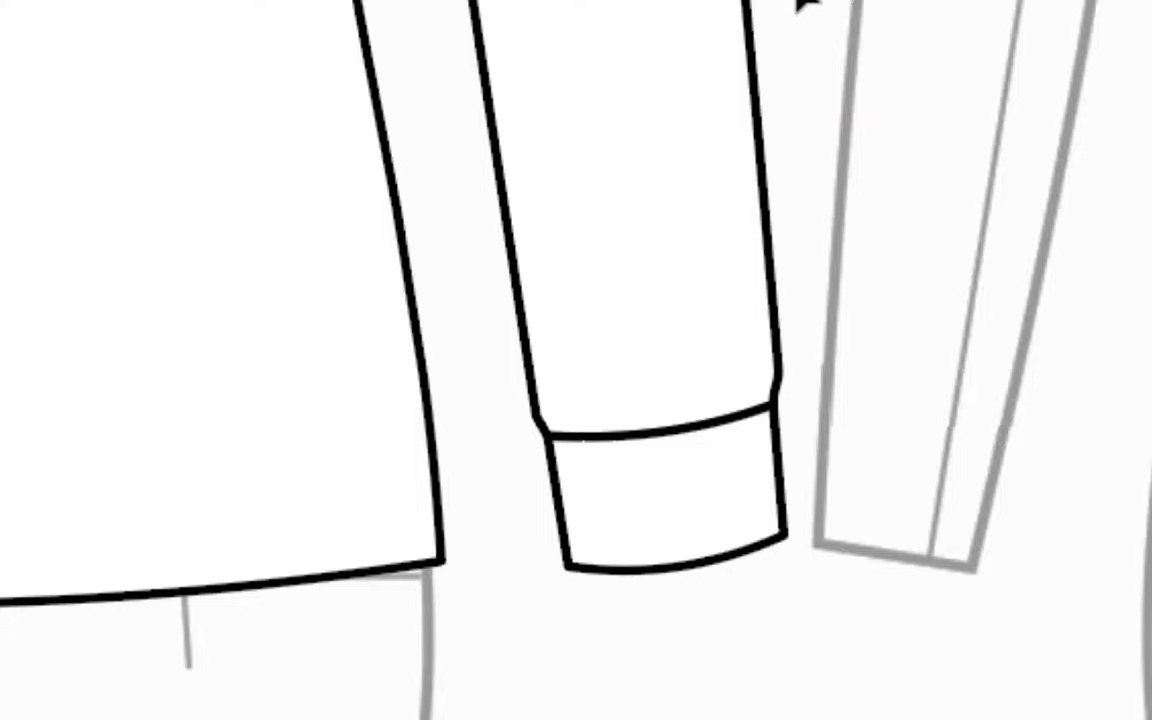
Step: Group the right sleeve with its cuff and deselect the group
click(573, 59)
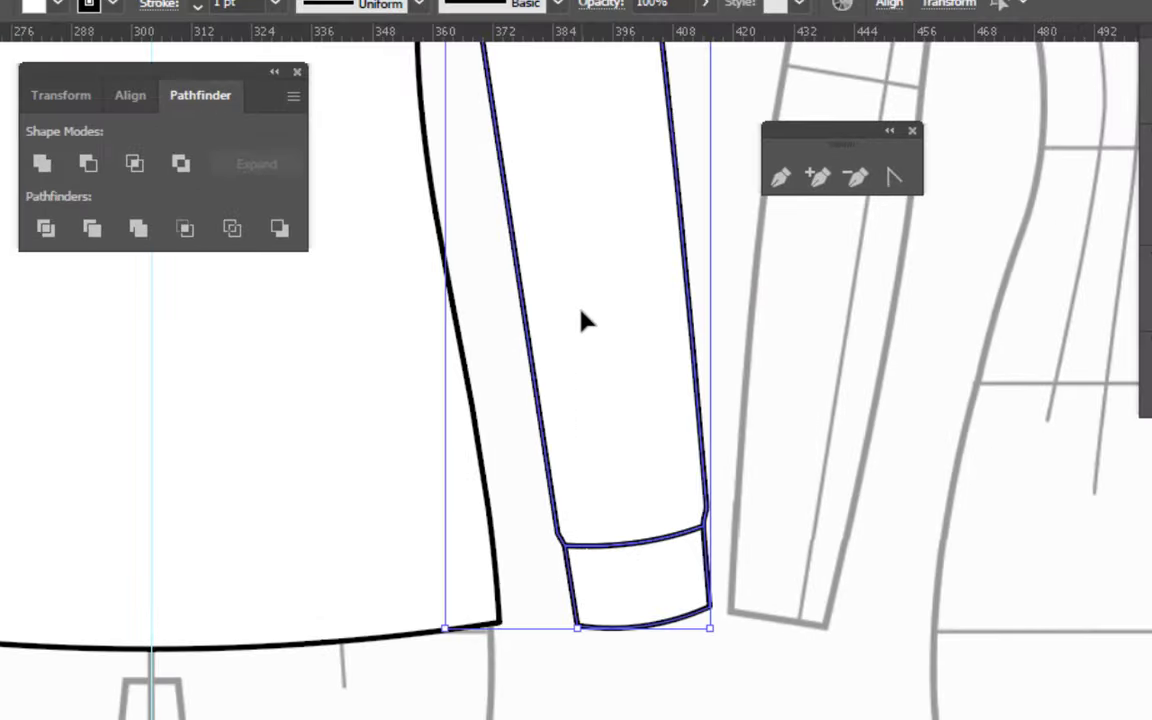
right_click(603, 374)
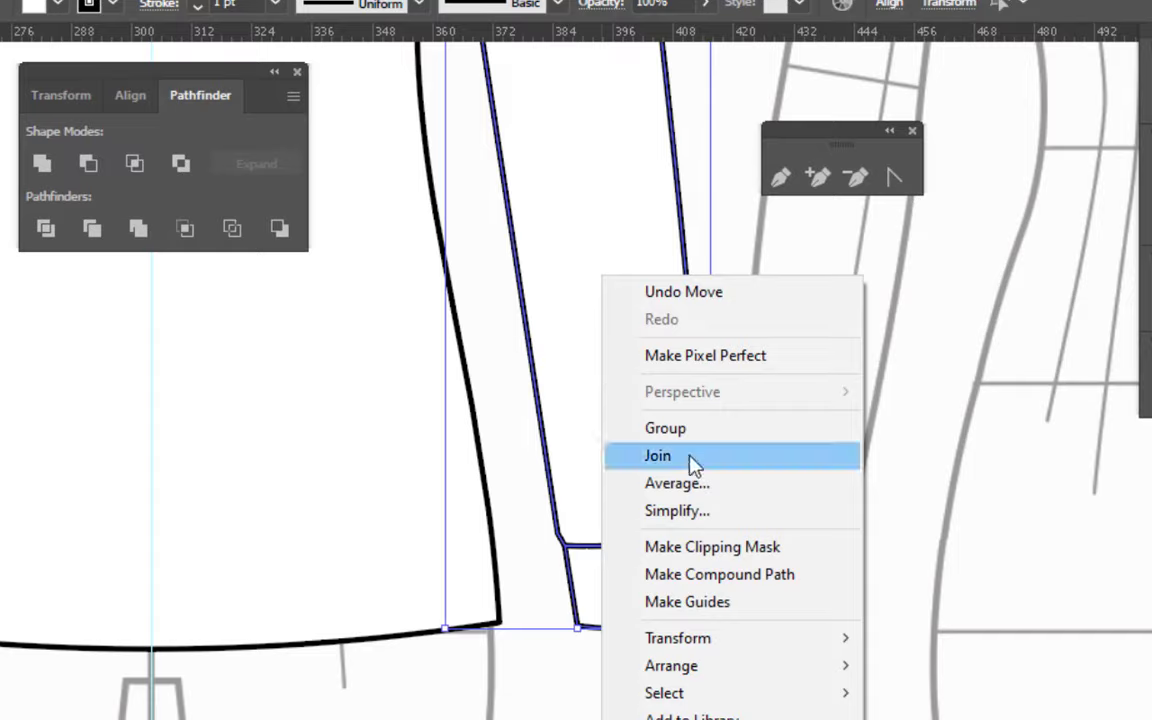
click(666, 428)
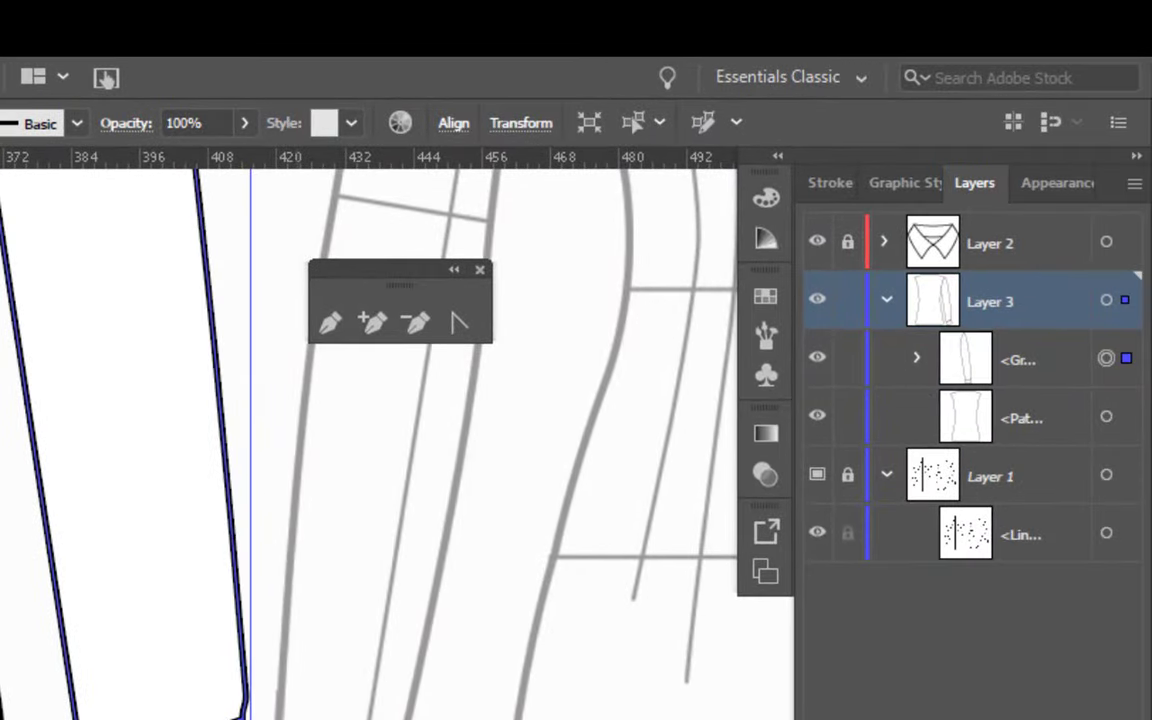
key(ctrl+minus)
key(ctrl+minus)
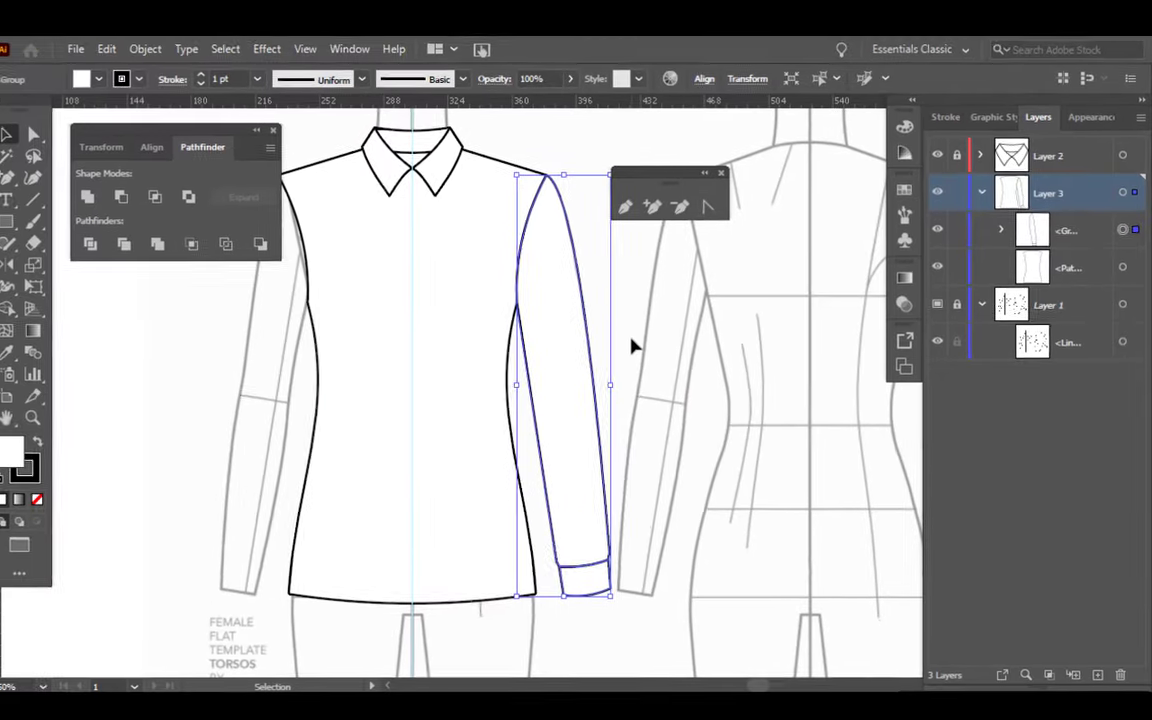
click(437, 489)
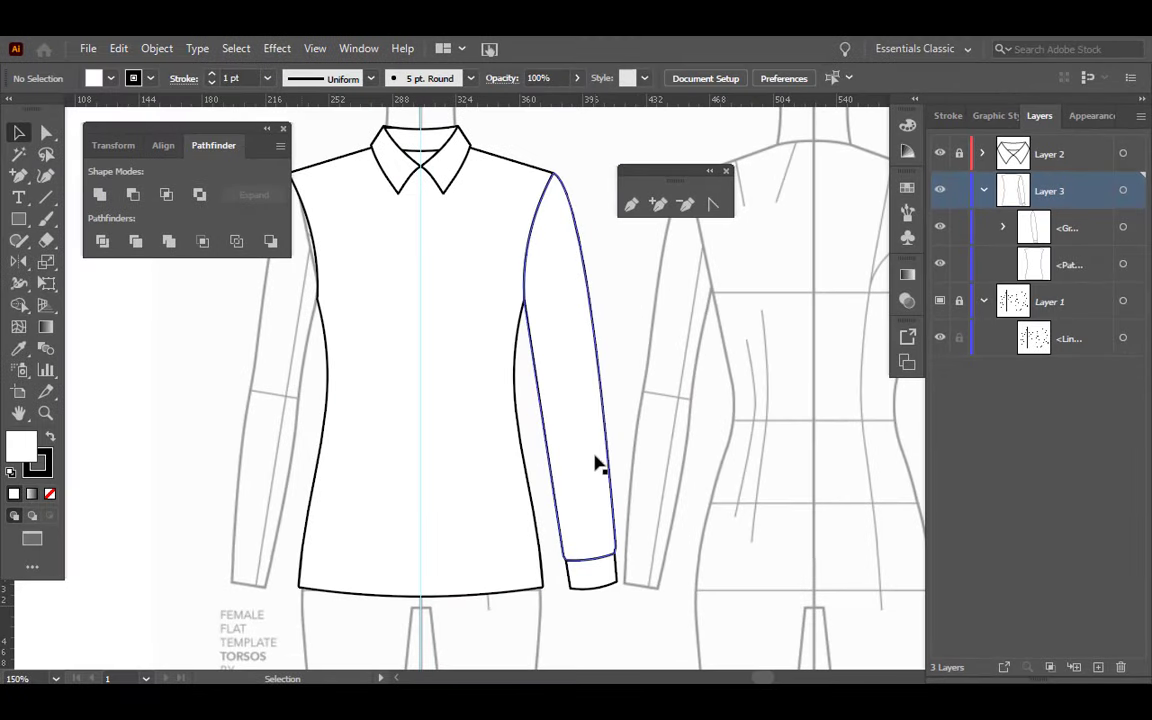
Step: Reflect a copy of the sleeve group vertically across the centre guide to make the opposite sleeve
click(582, 383)
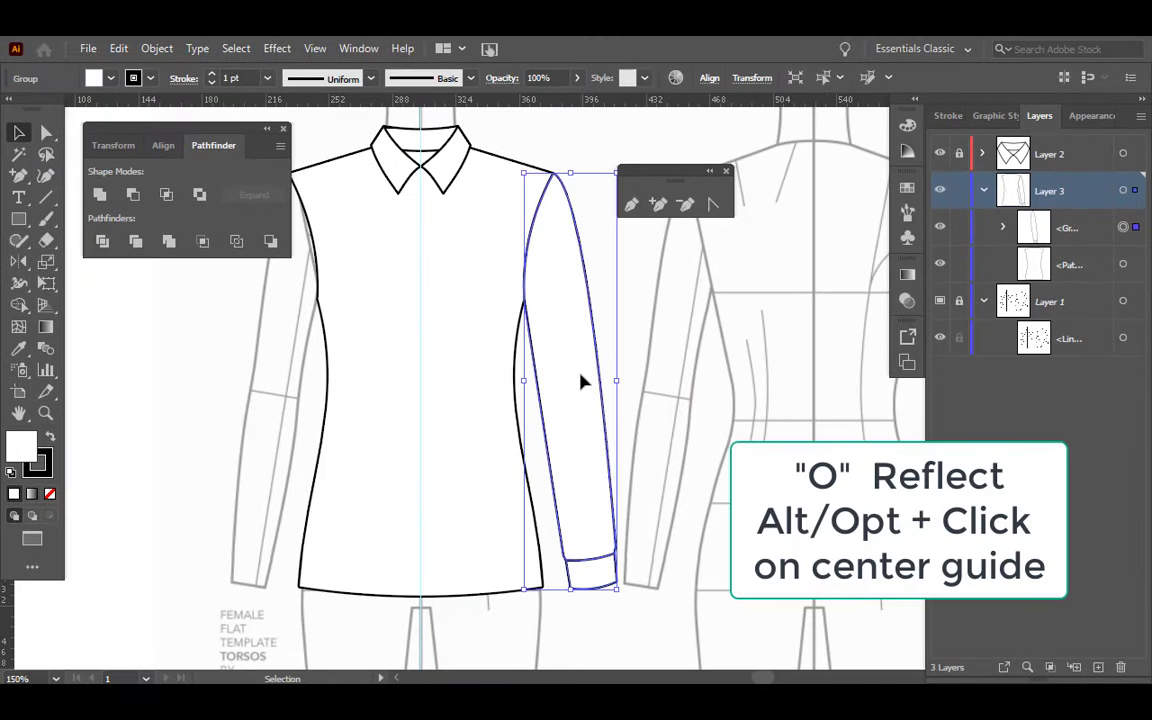
key(o)
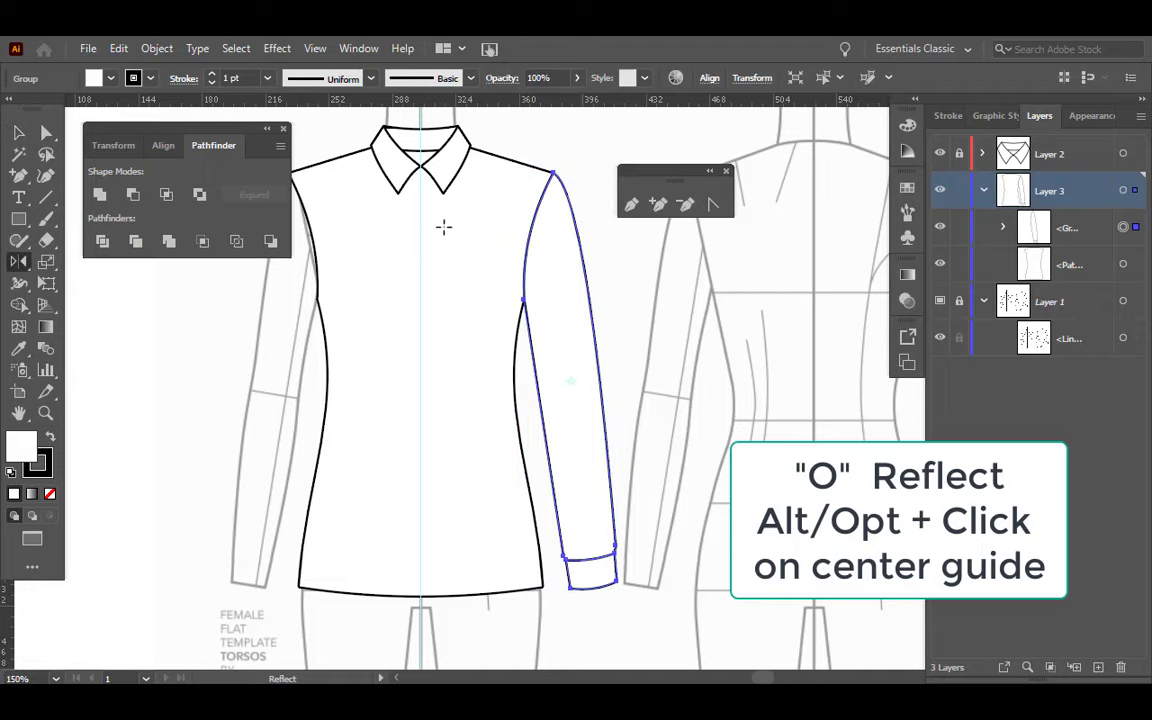
alt+click(421, 116)
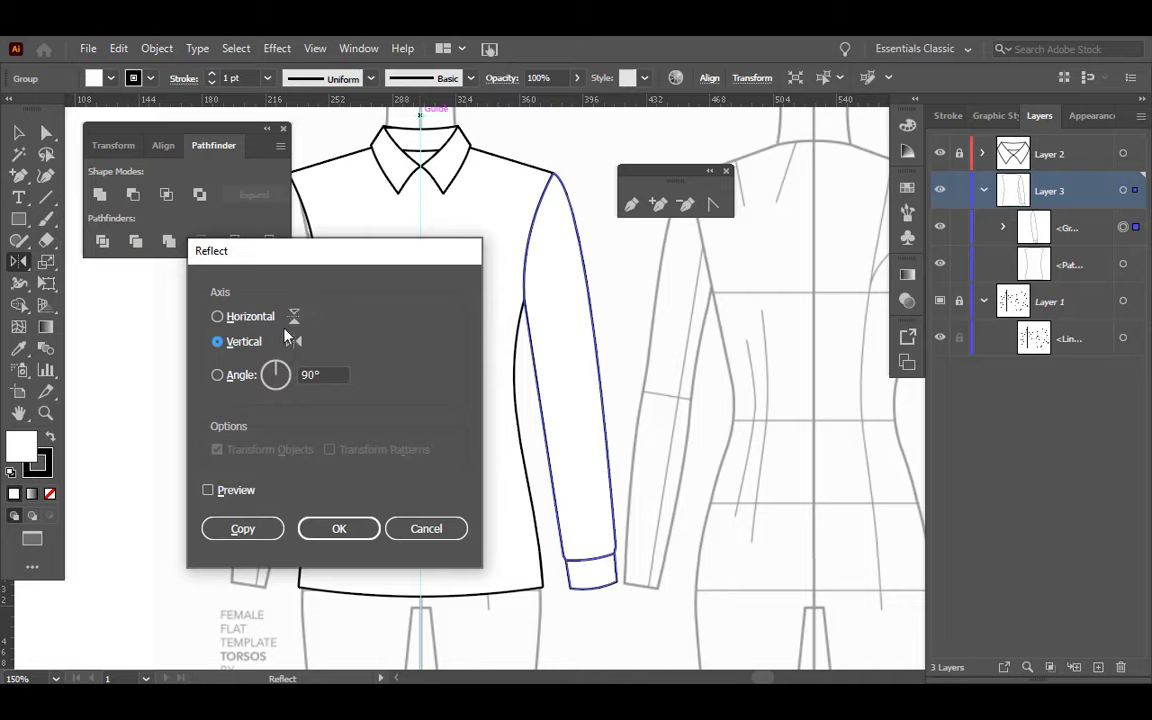
click(243, 529)
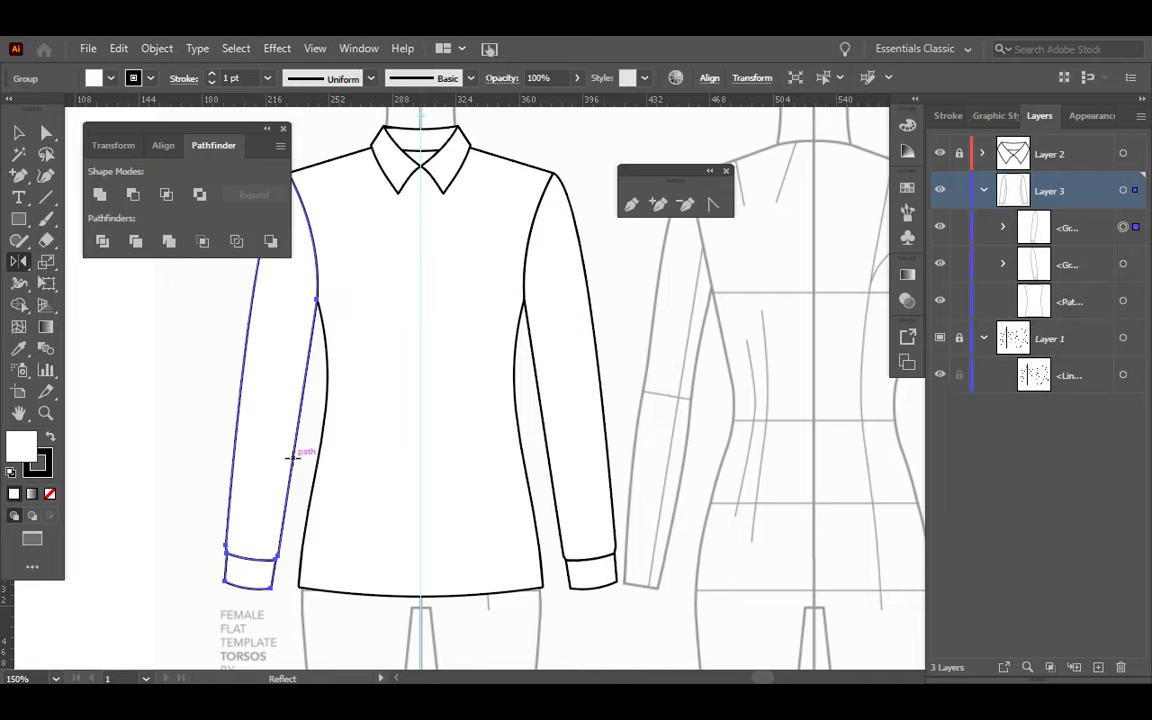
click(266, 129)
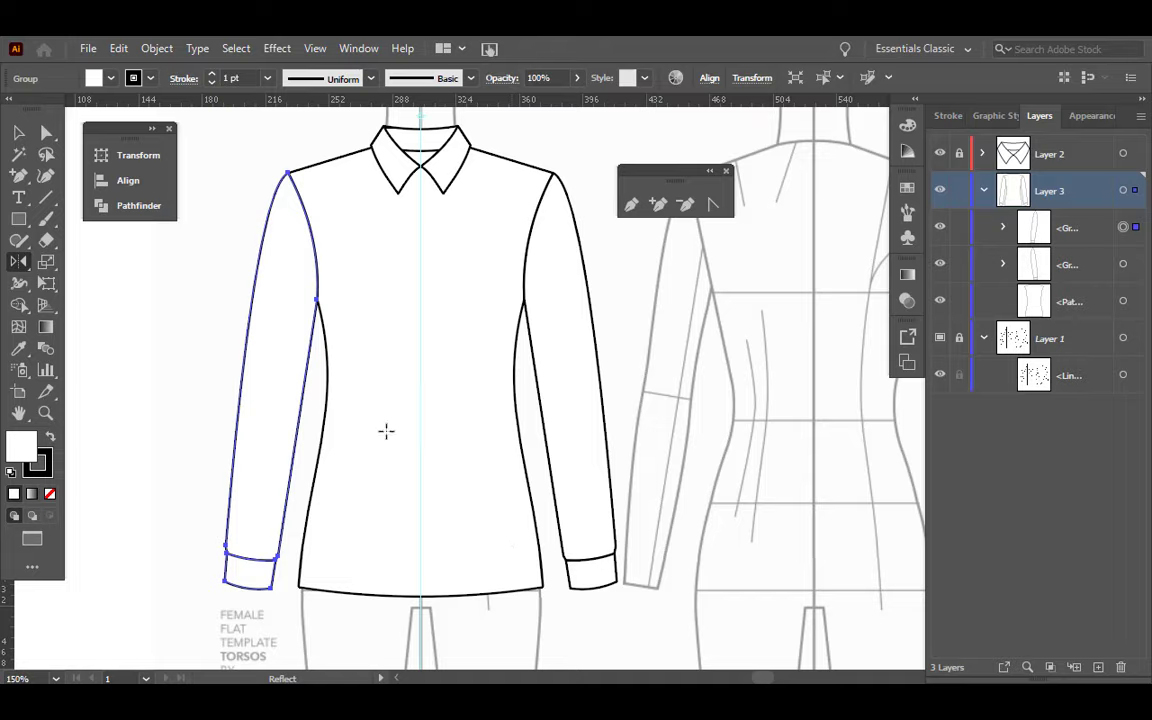
Step: Apply the Grey graphic style to the bodice and deselect it
ctrl+shift+click(540, 580)
ctrl+shift+click(540, 580)
key(v)
click(468, 324)
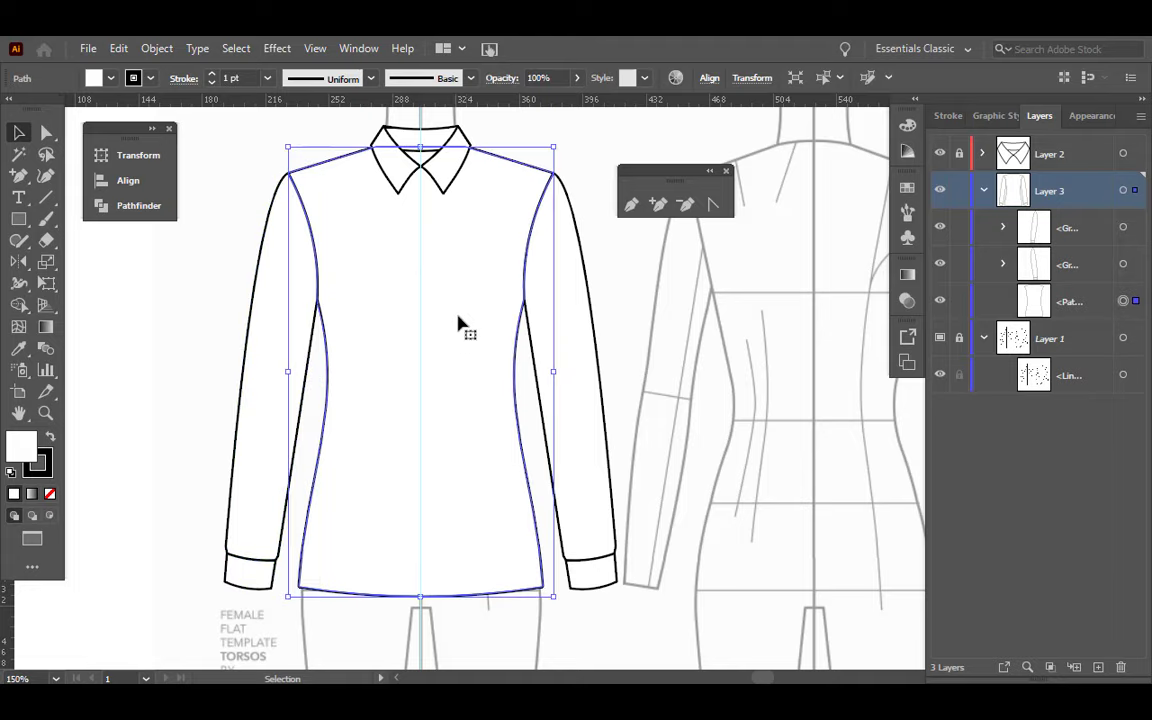
click(993, 117)
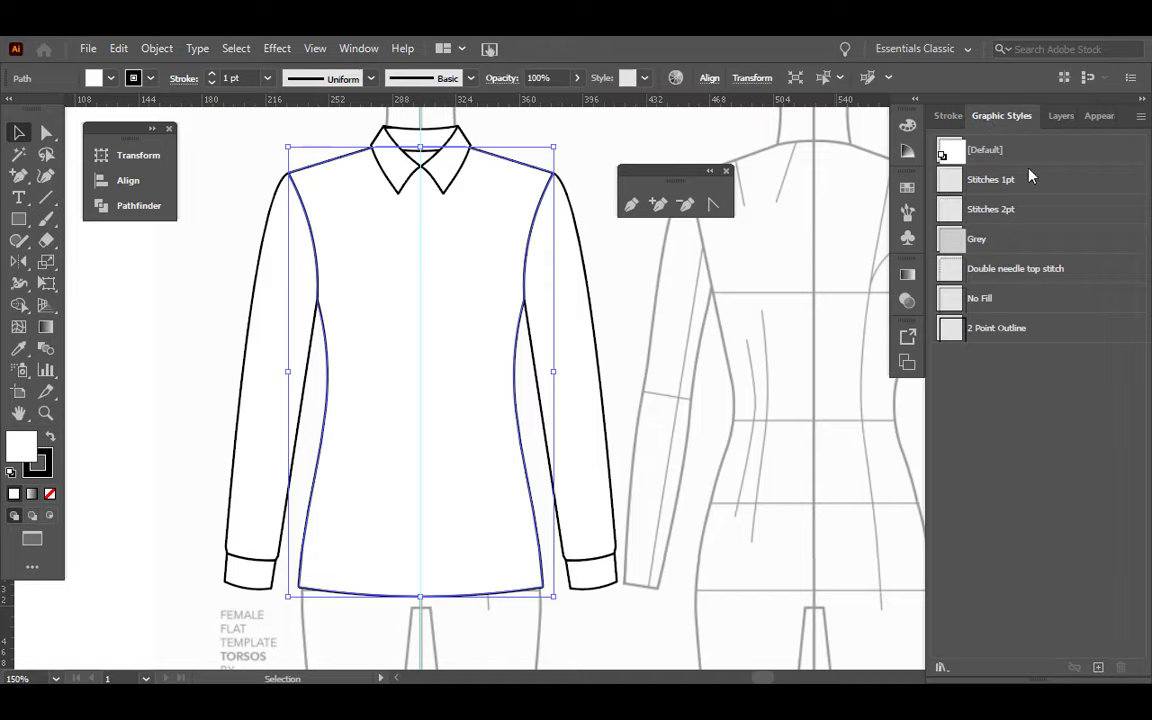
click(1018, 241)
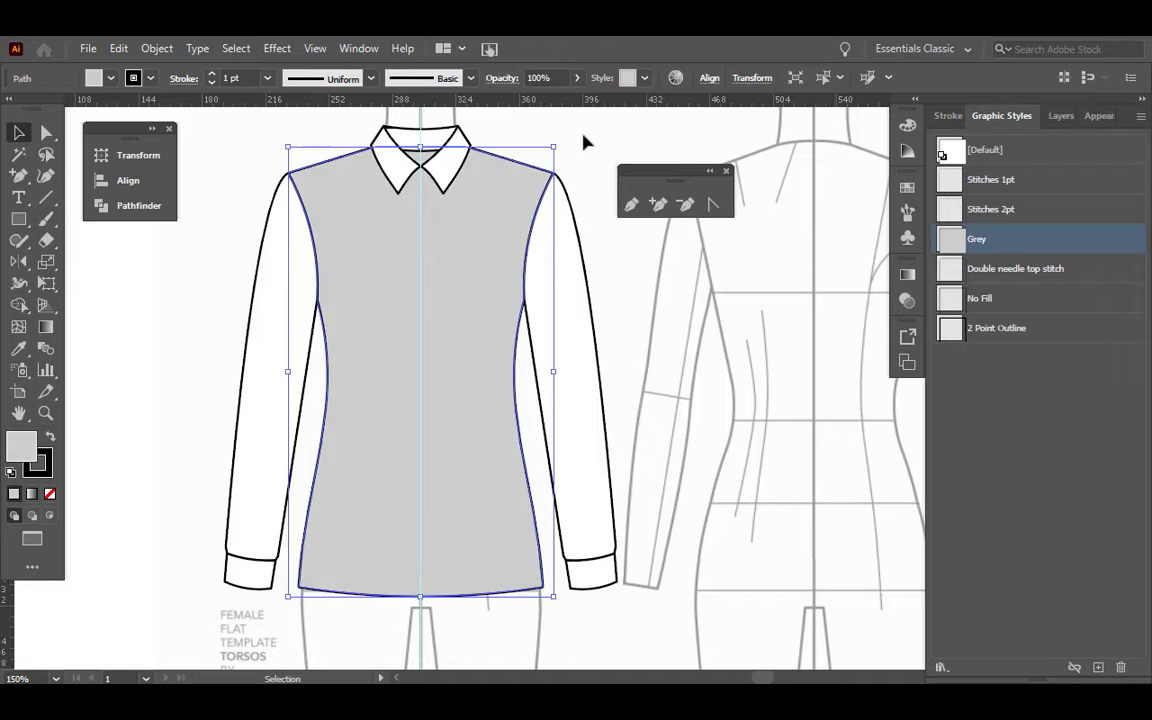
click(585, 141)
Step: Paste a copy of the grey bodice in front and reset it to the default white fill and black stroke
click(488, 253)
key(ctrl+c)
key(ctrl+f)
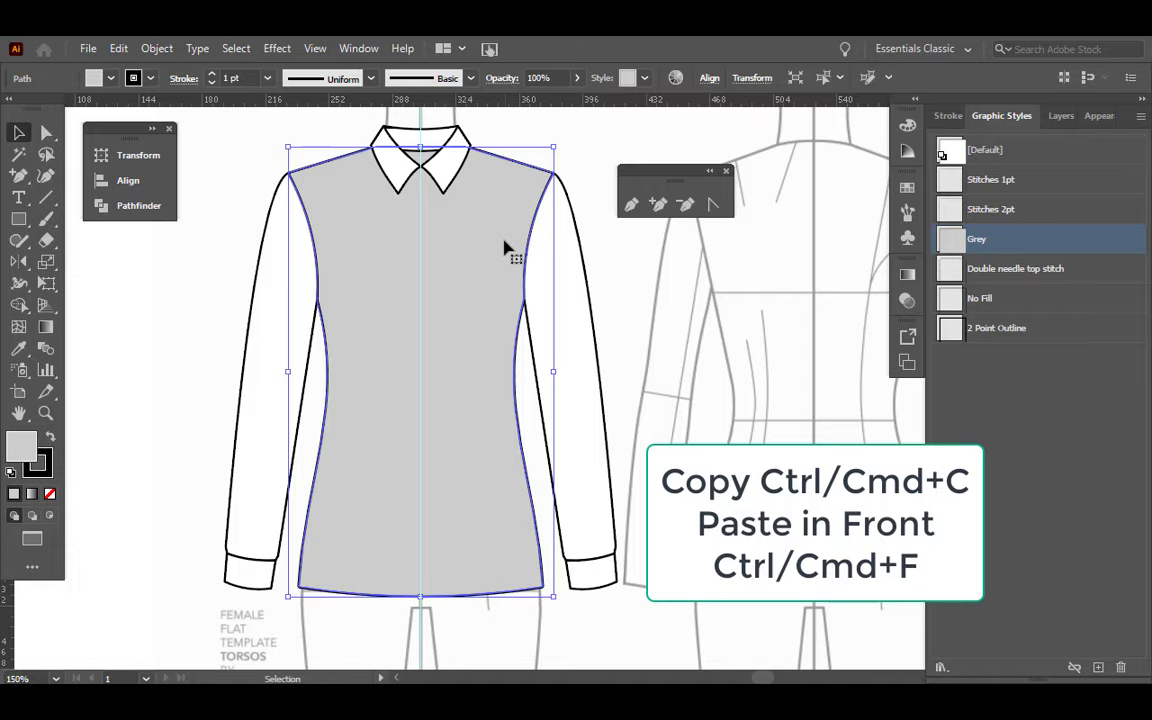
key(d)
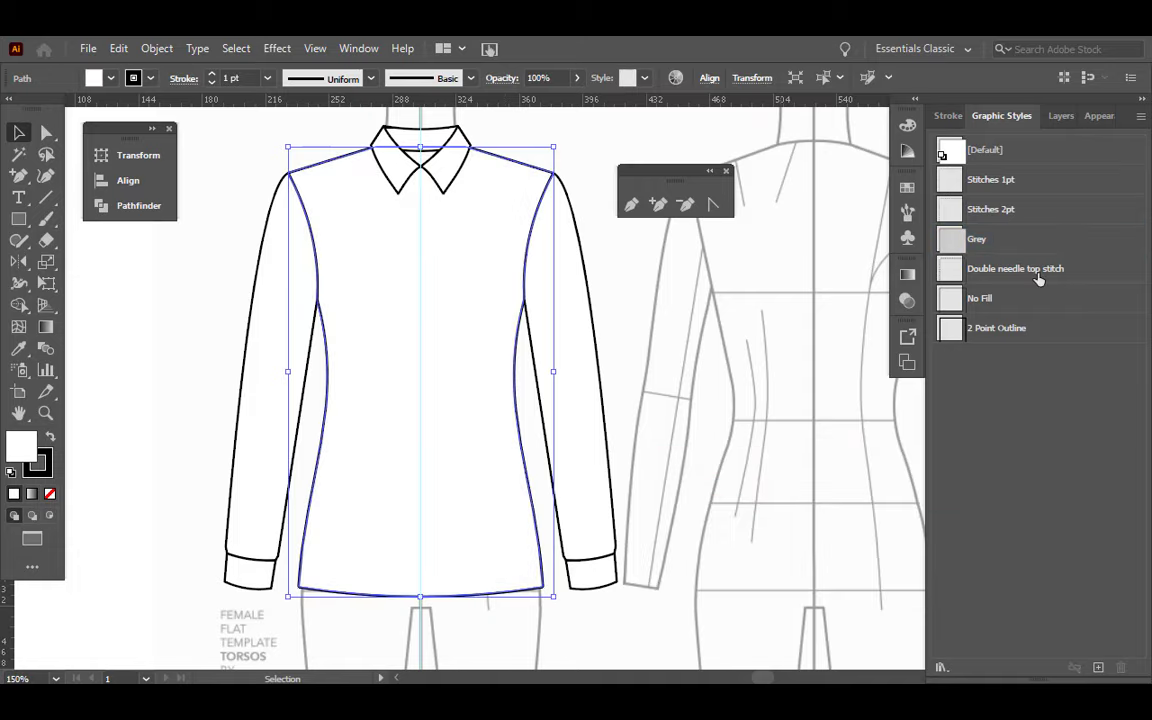
click(1061, 116)
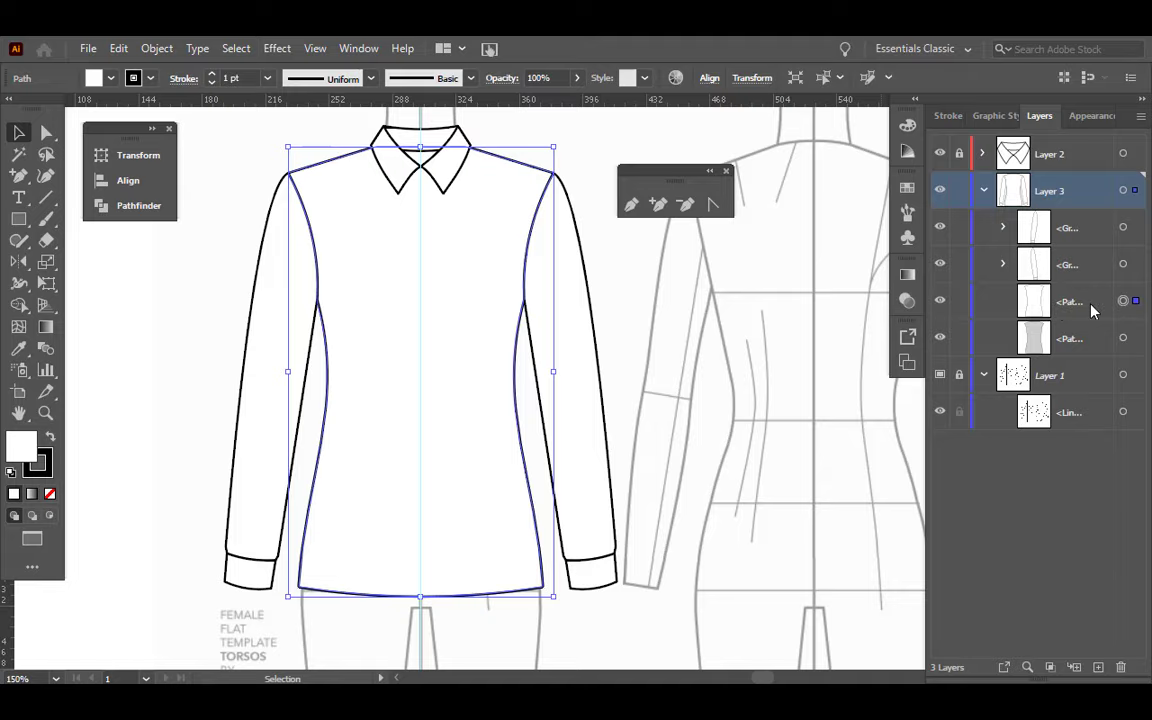
Step: Bend the front bodice's straight neckline down into a curve meeting the collar's centre crossing point with the Anchor Point tool
key(z)
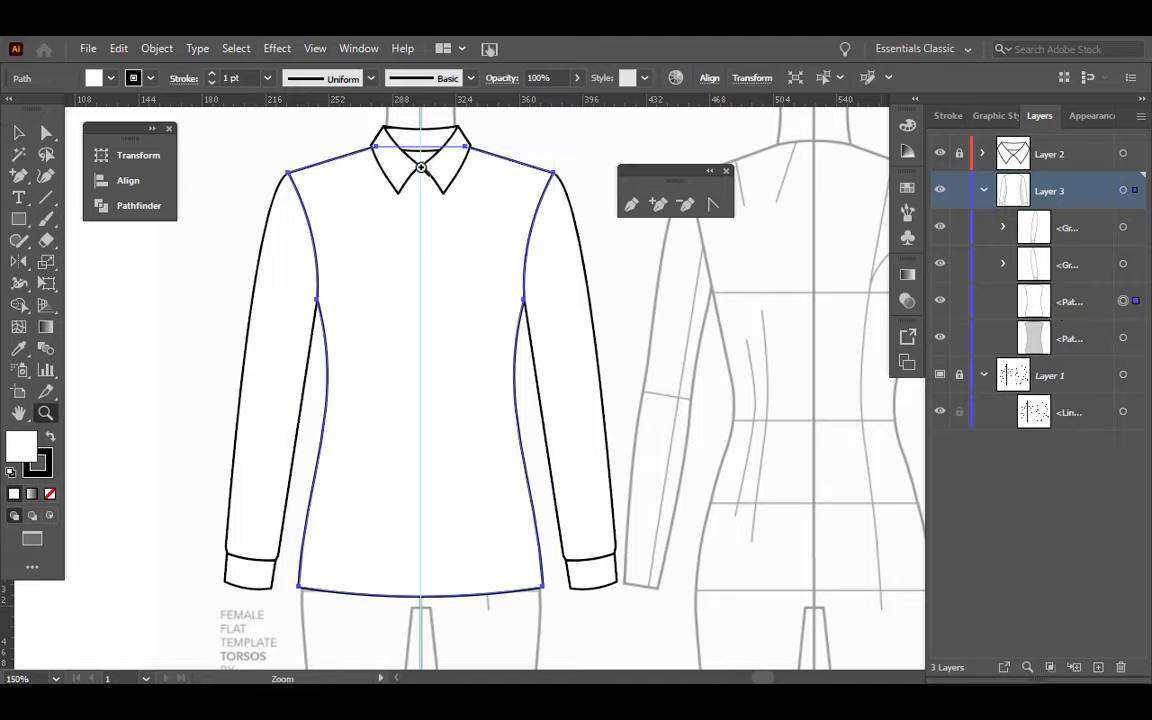
click(376, 174)
drag(502, 320, 689, 491)
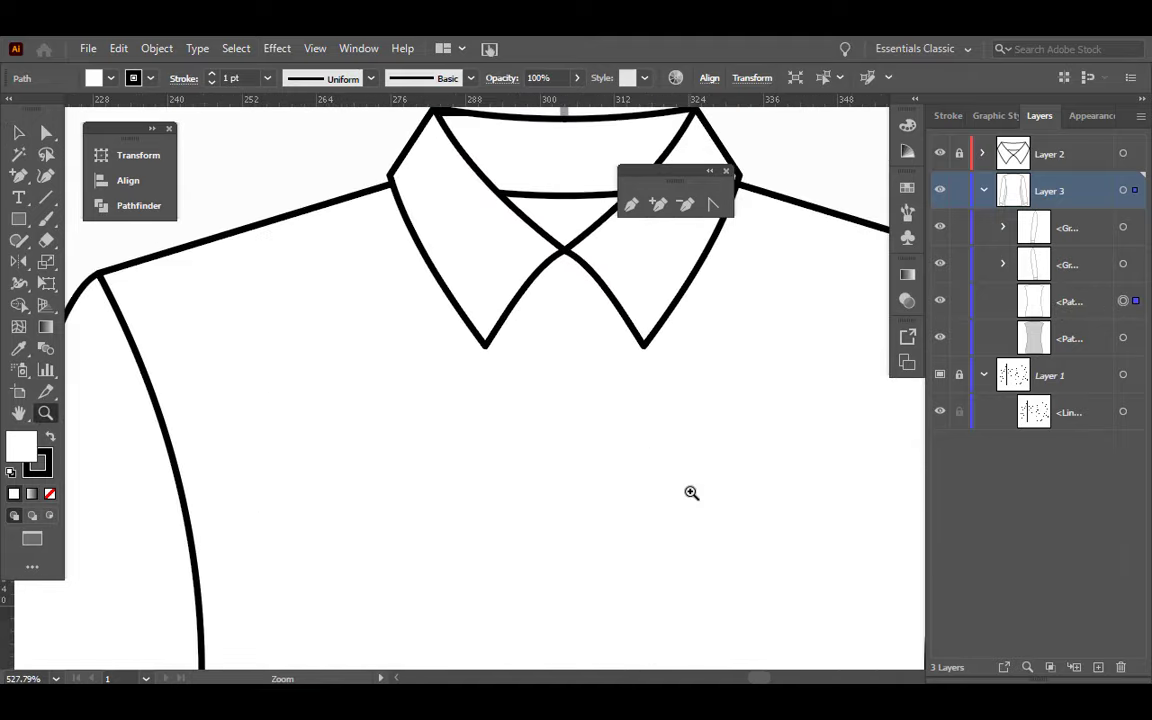
drag(728, 424, 624, 462)
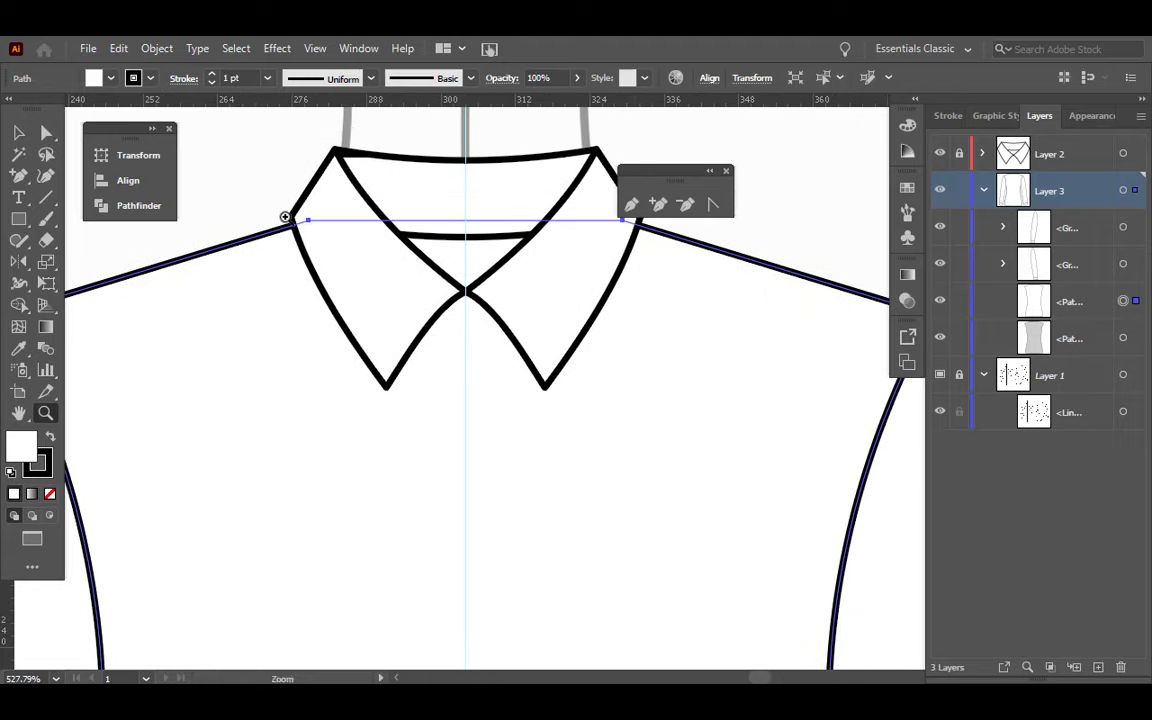
click(46, 132)
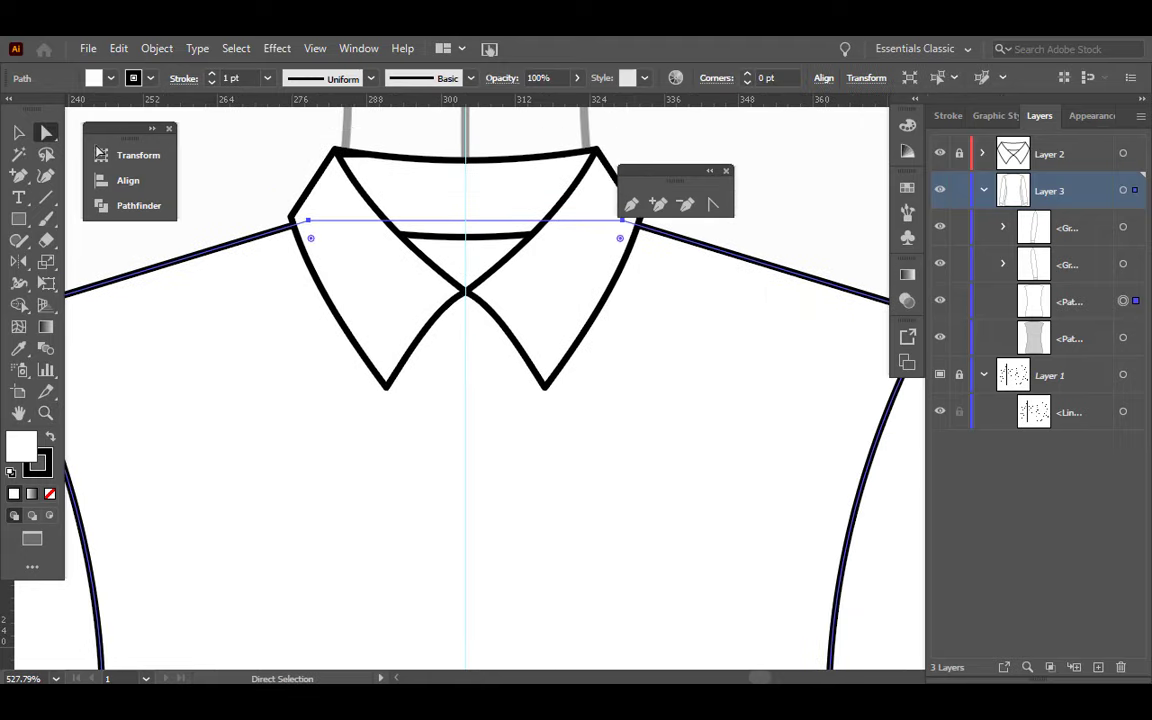
click(713, 204)
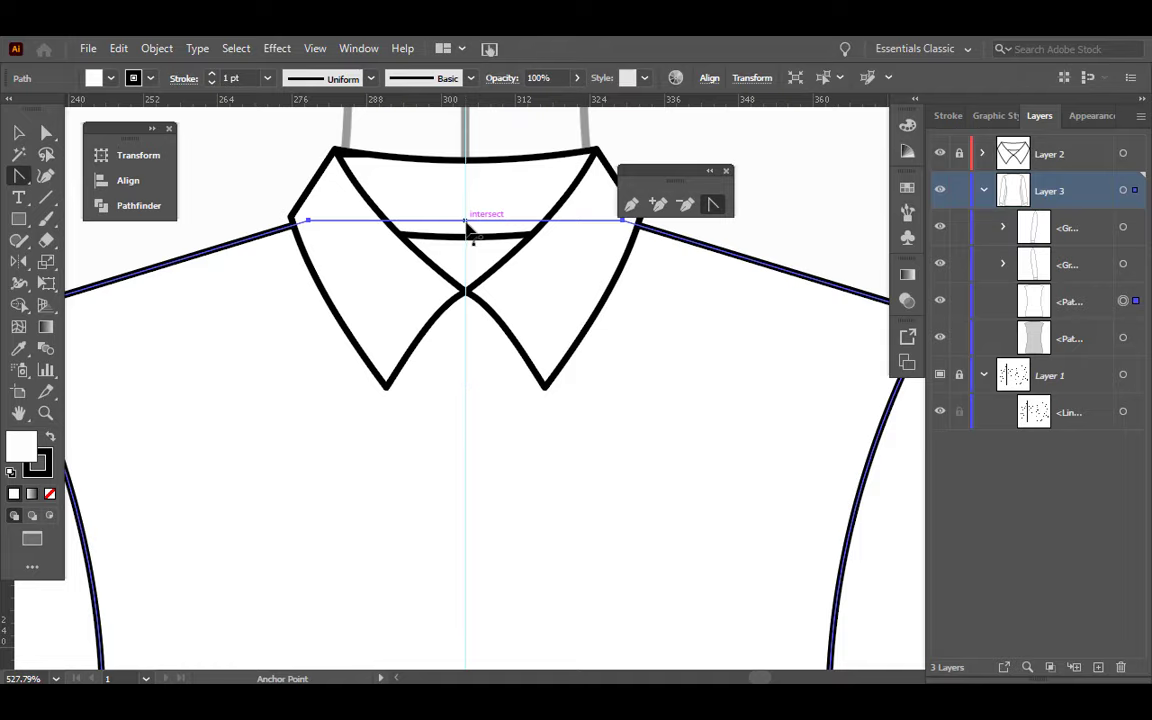
drag(467, 228, 470, 304)
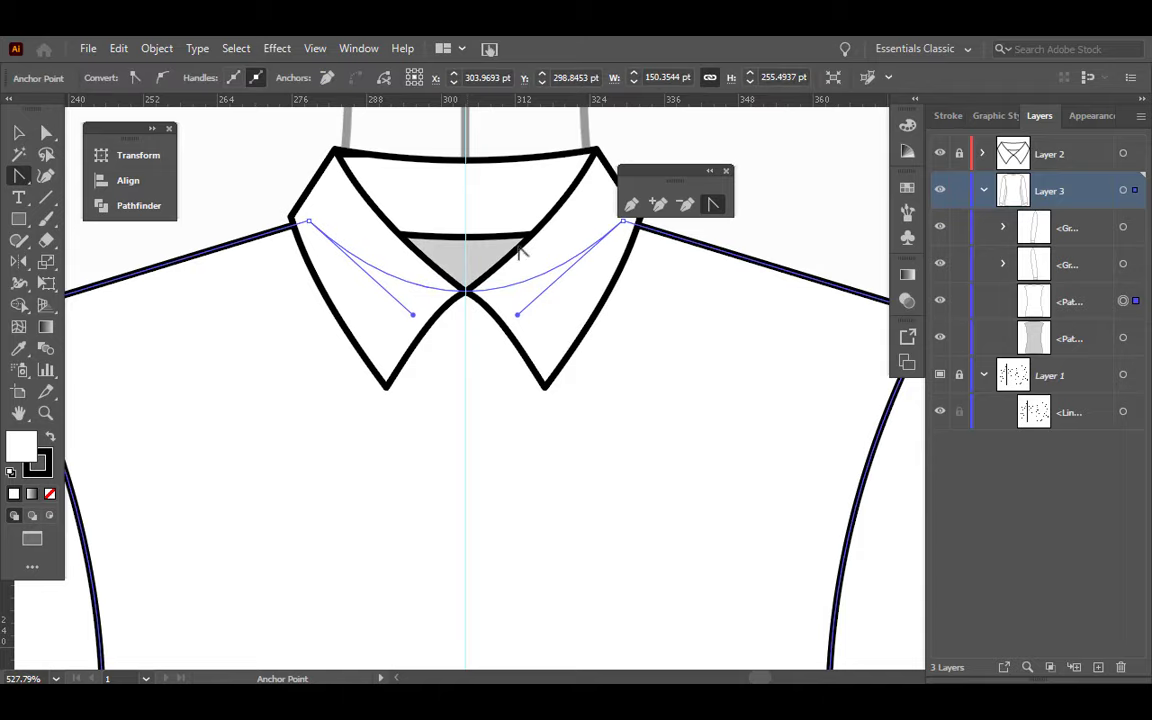
Step: Toggle the visibility of the collar layer and the front bodice to examine the front and back necklines
click(940, 153)
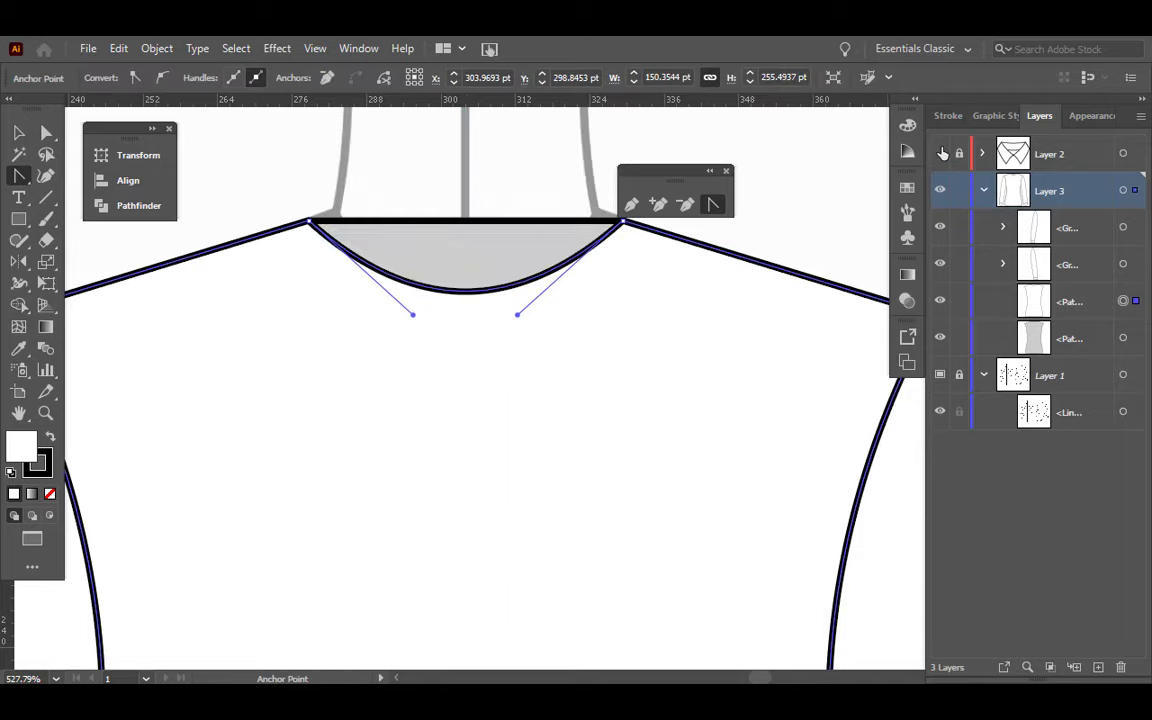
click(939, 302)
click(939, 302)
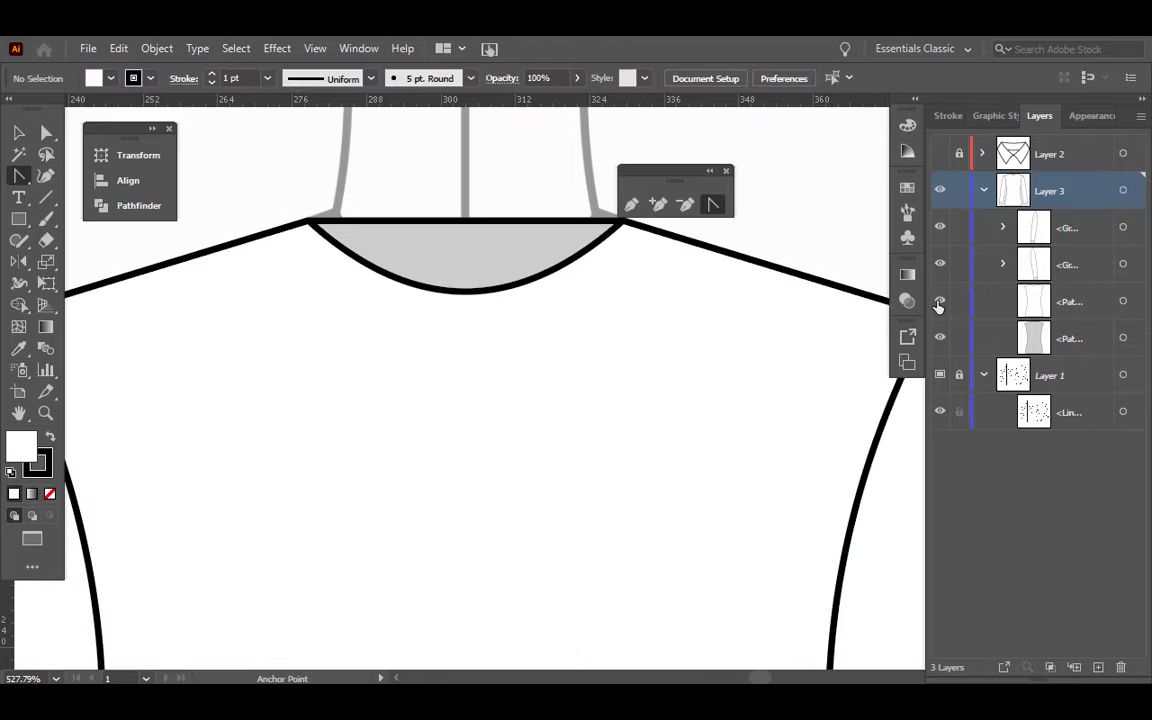
click(940, 153)
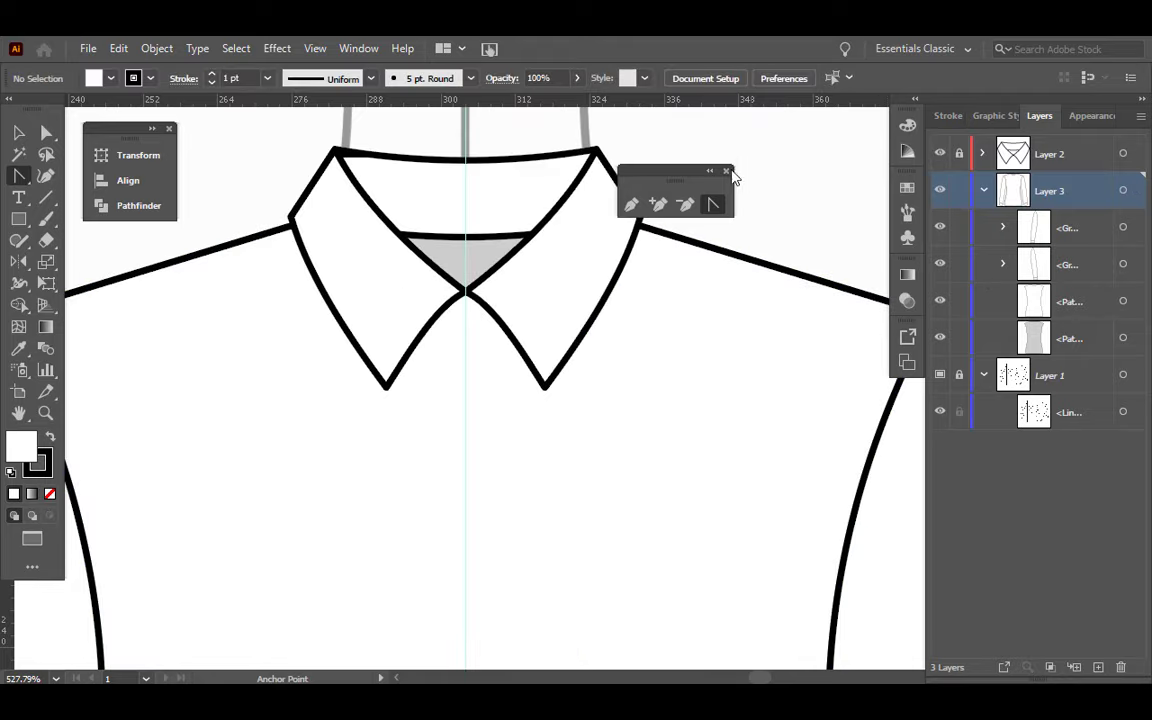
click(18, 132)
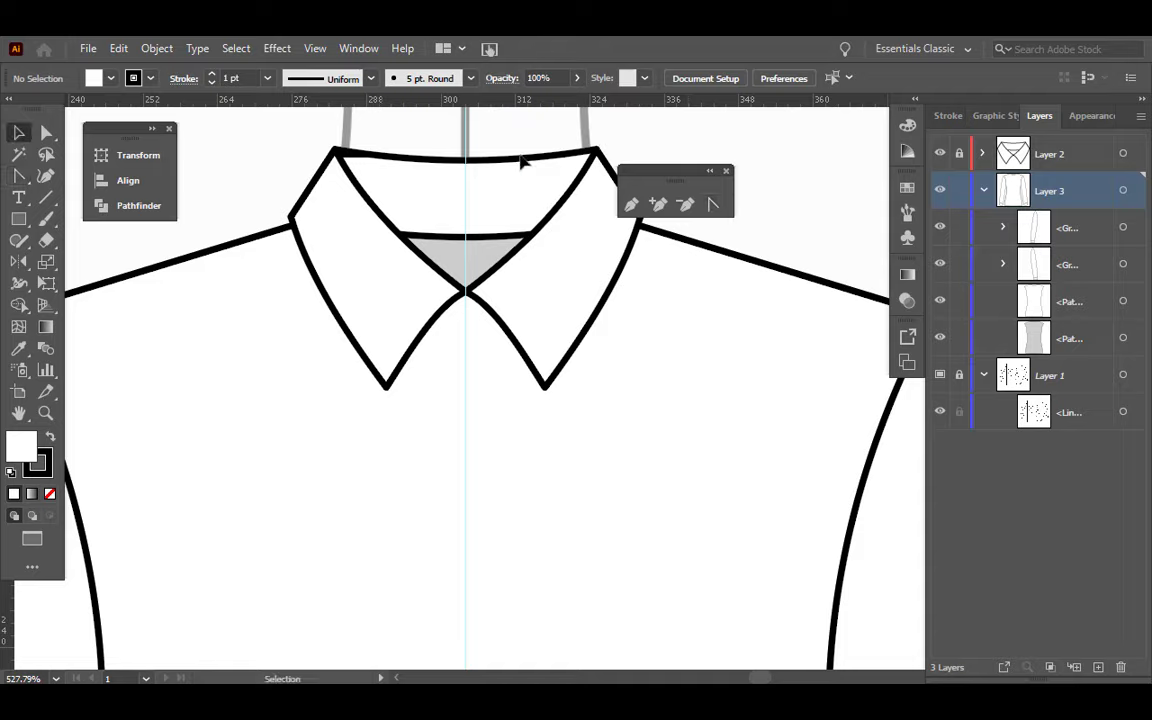
Step: Nudge the neck anchor points of both the front and back bodices up slightly so the shoulder lines meet the collar corners
drag(641, 177, 751, 149)
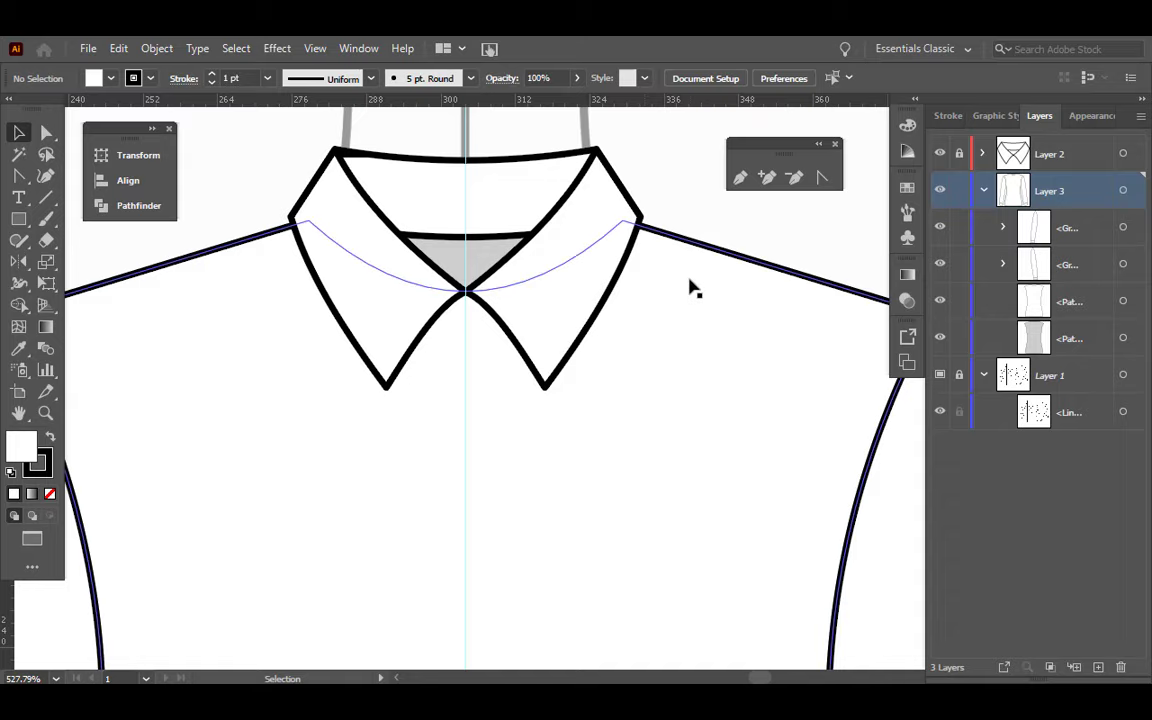
click(46, 132)
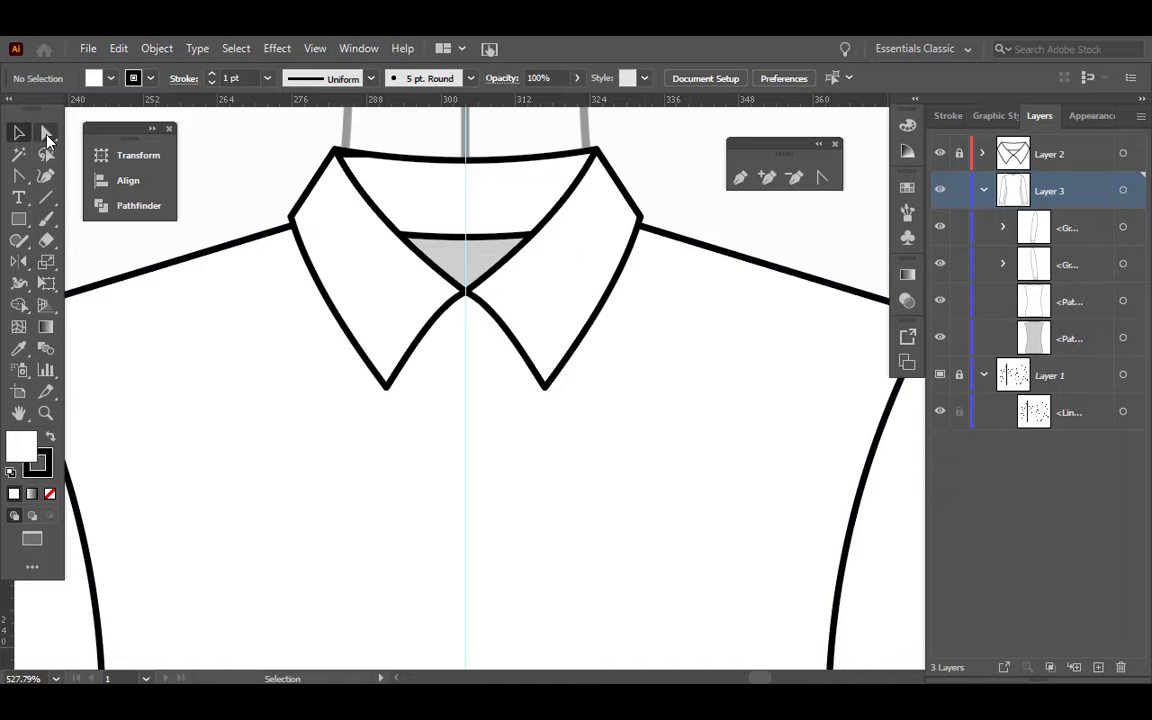
drag(252, 170, 615, 283)
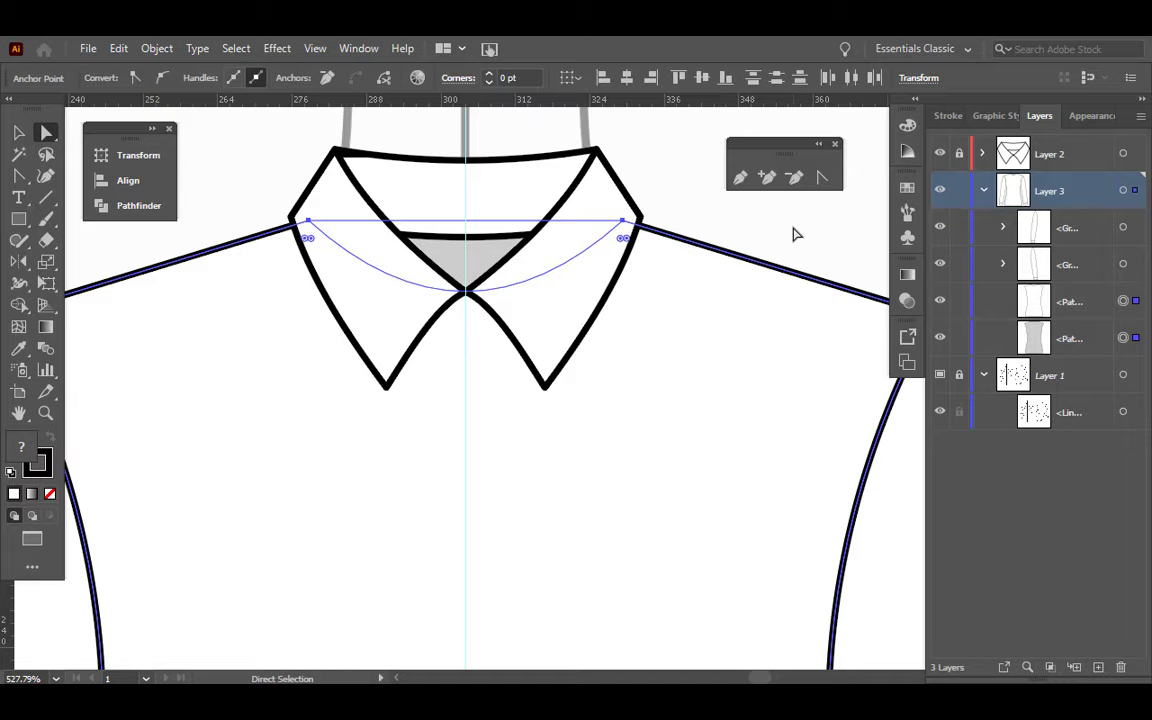
key(Up)
key(Up)
key(Up)
key(Up)
key(Up)
key(Up)
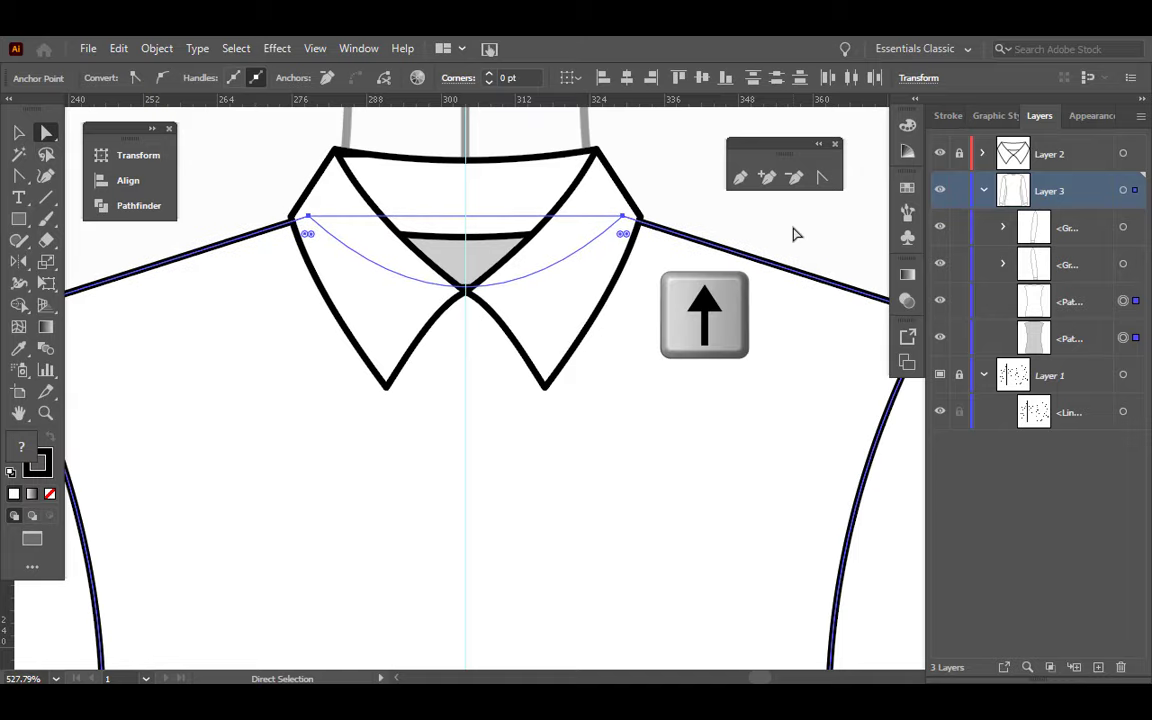
click(659, 215)
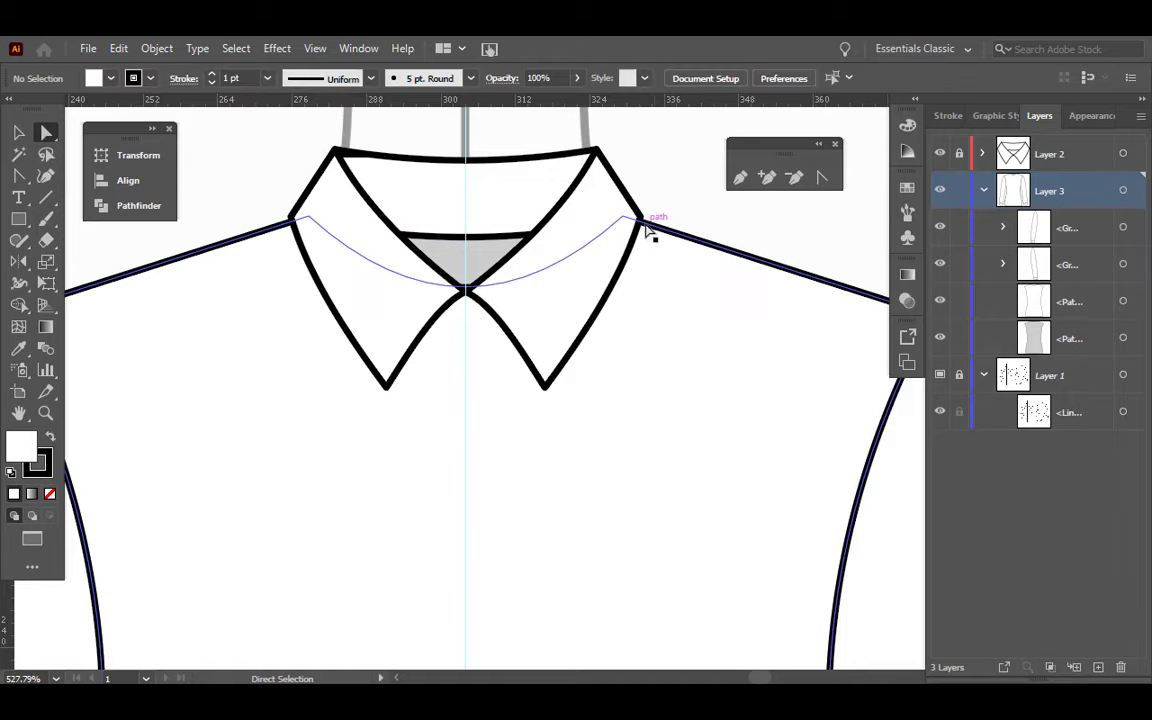
drag(245, 162, 697, 329)
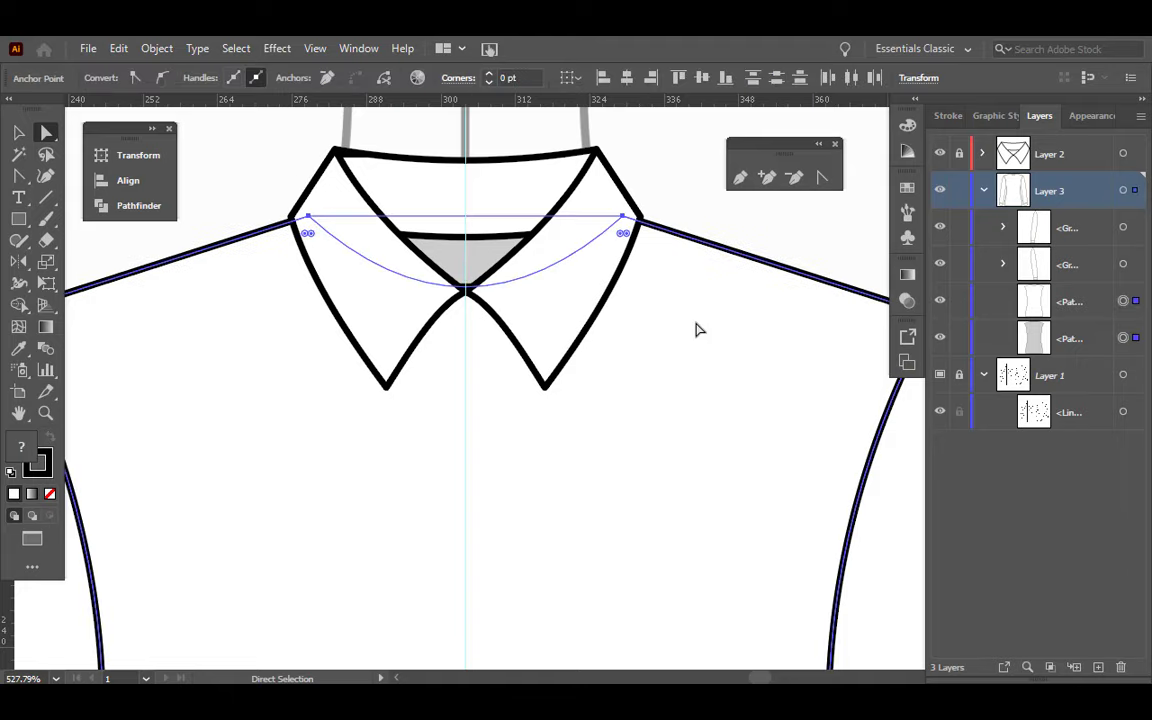
click(663, 527)
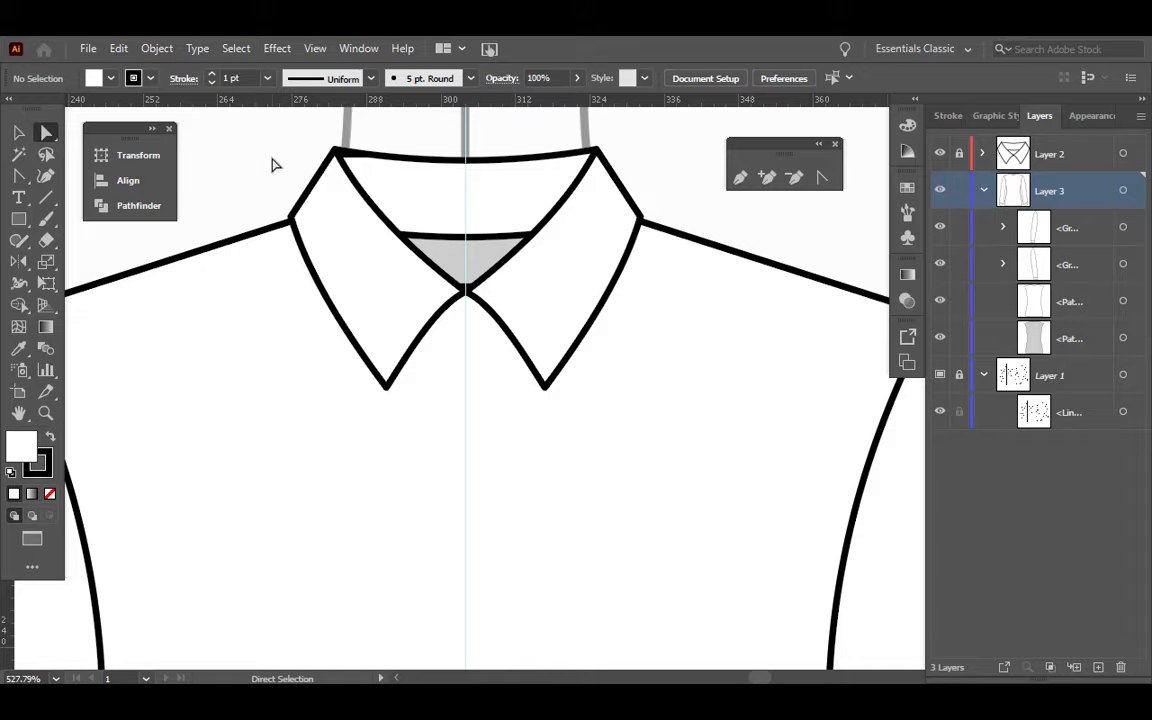
Step: Remove the fill from both the front and back bodices to reveal the template's seam lines, and deselect them
key(ctrl+minus)
key(ctrl+minus)
key(ctrl+minus)
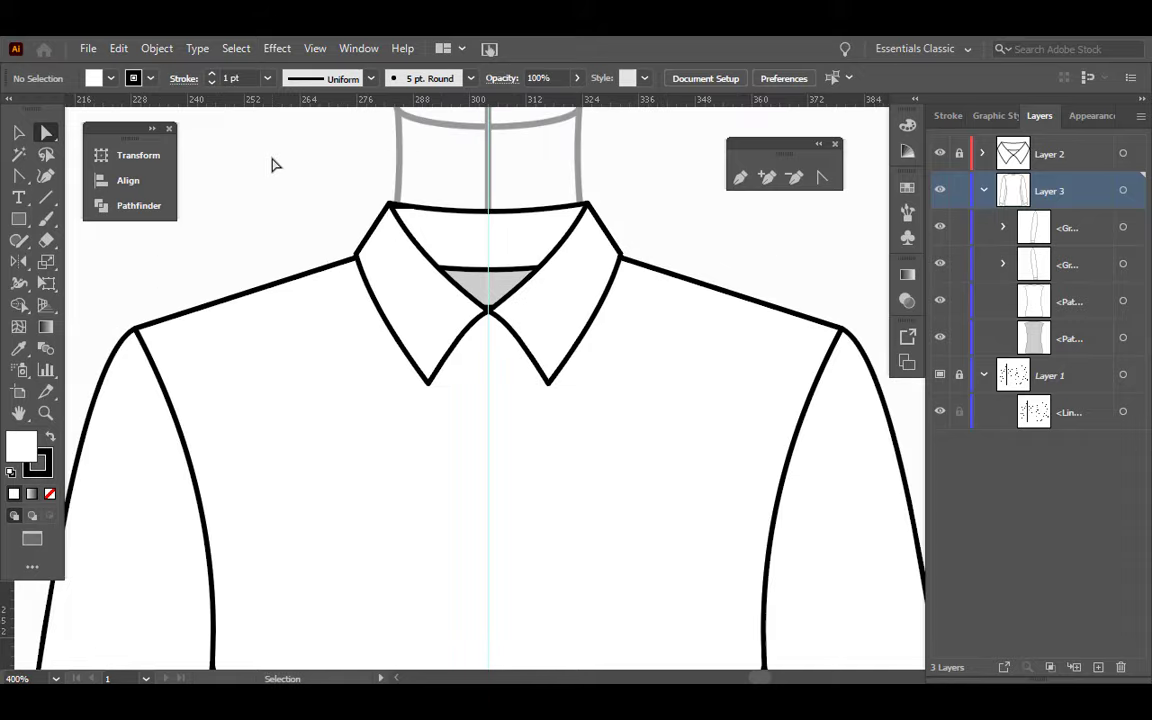
drag(615, 470, 553, 283)
key(ctrl+minus)
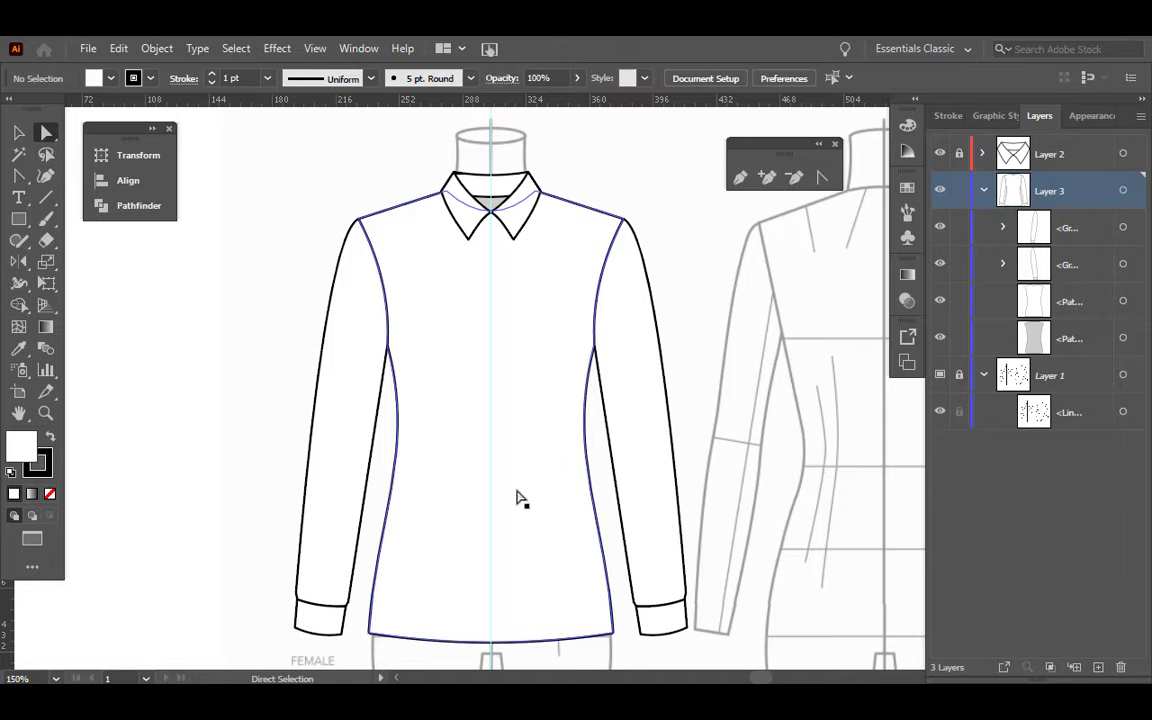
click(18, 131)
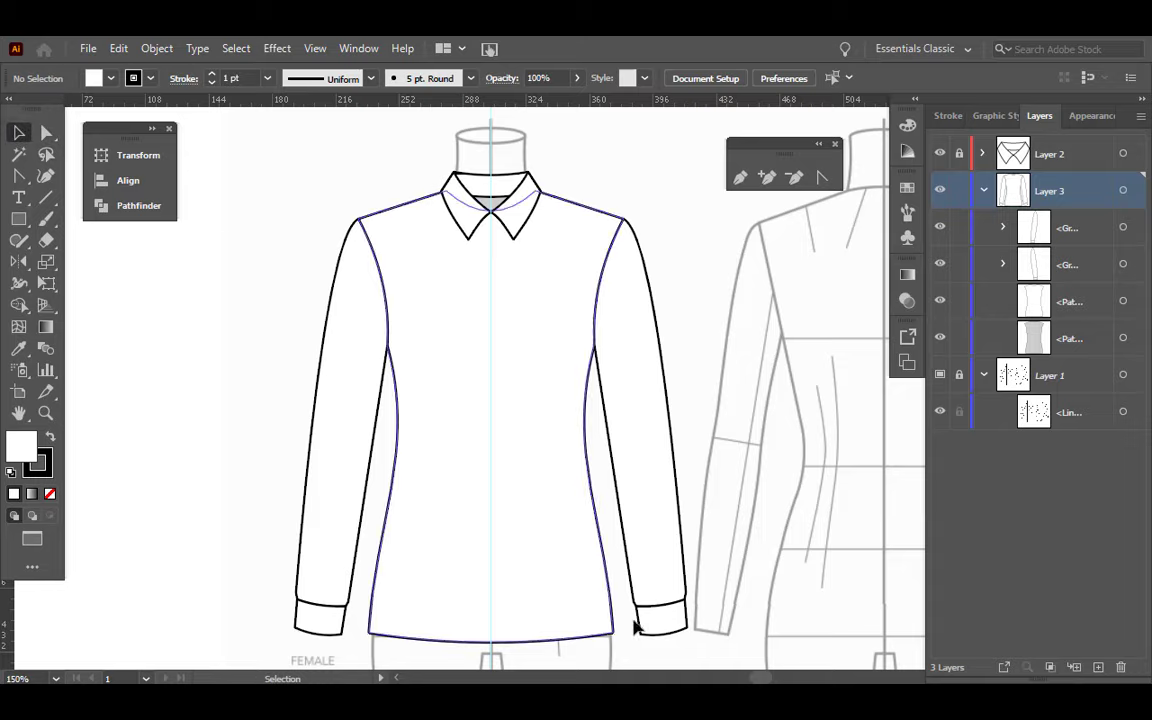
drag(530, 604, 528, 600)
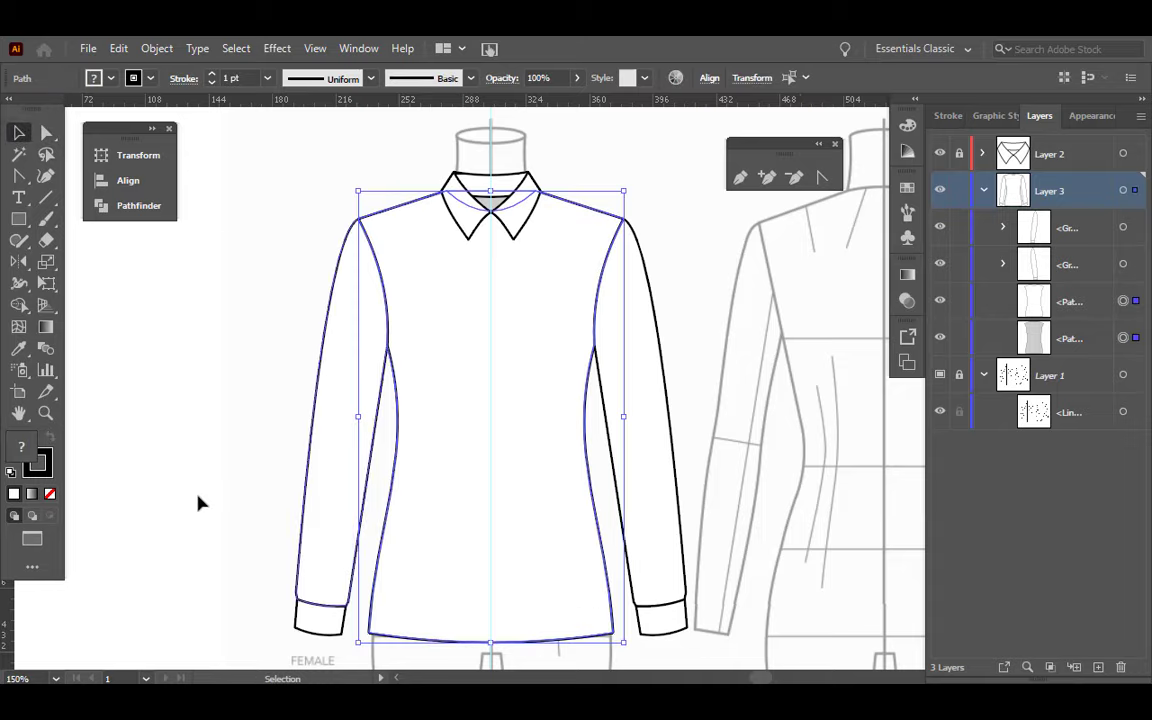
click(50, 496)
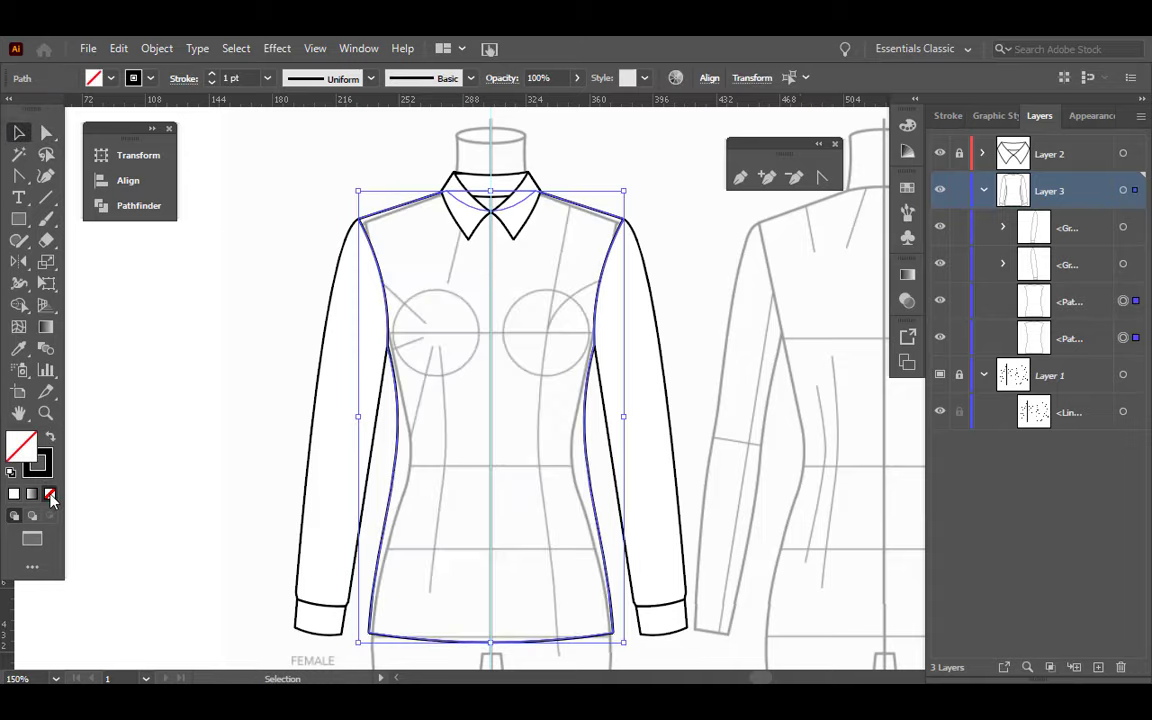
click(198, 343)
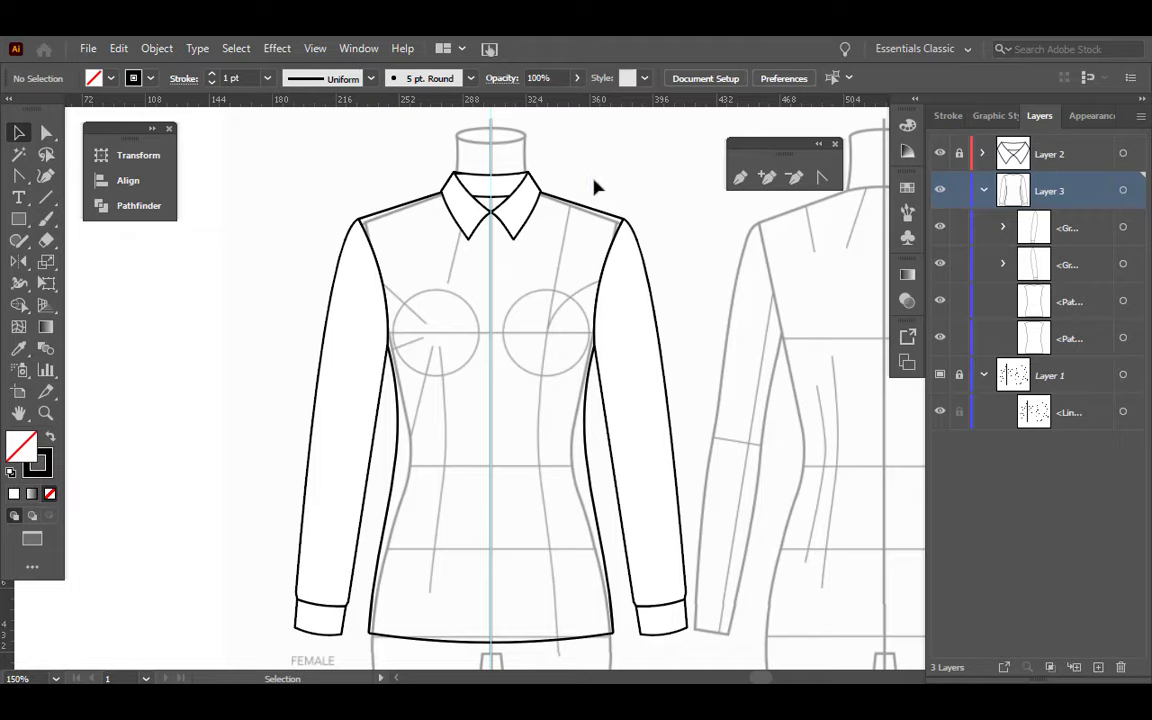
Step: Draw a straight princess seam line with the Pen tool from the right-hand armhole to the hem at the template's seam ends
click(740, 177)
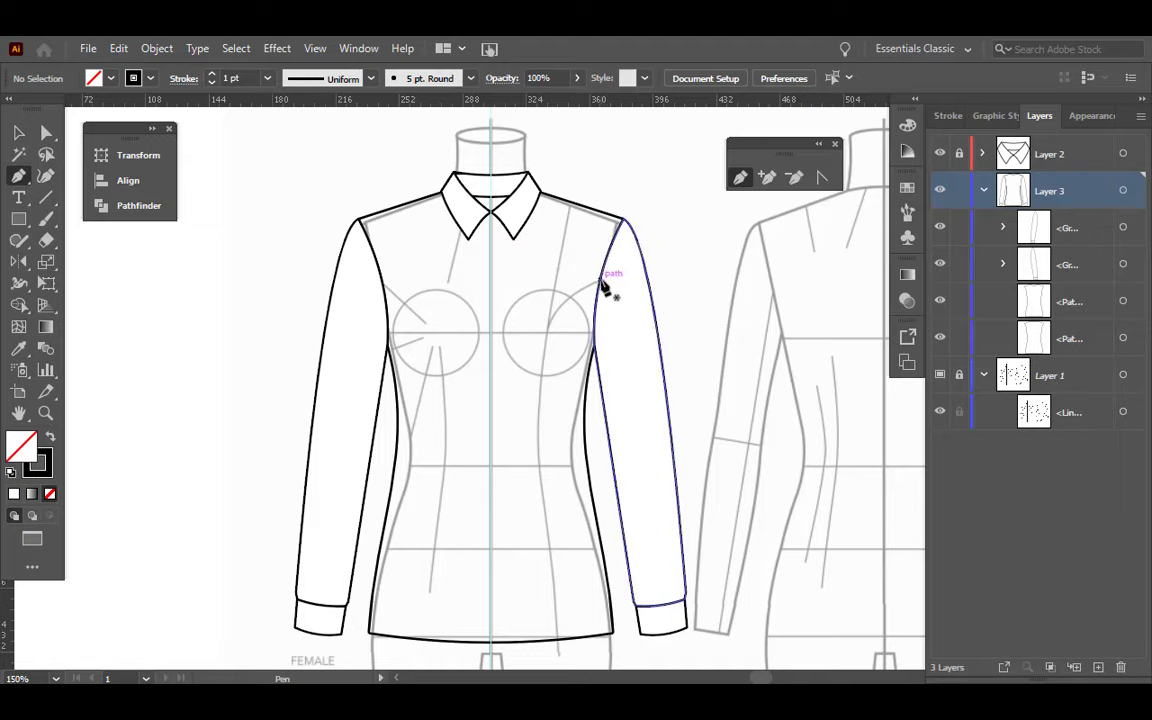
click(600, 282)
mouse_move(562, 637)
mouse_down()
mouse_move(561, 662)
mouse_move(560, 643)
mouse_up()
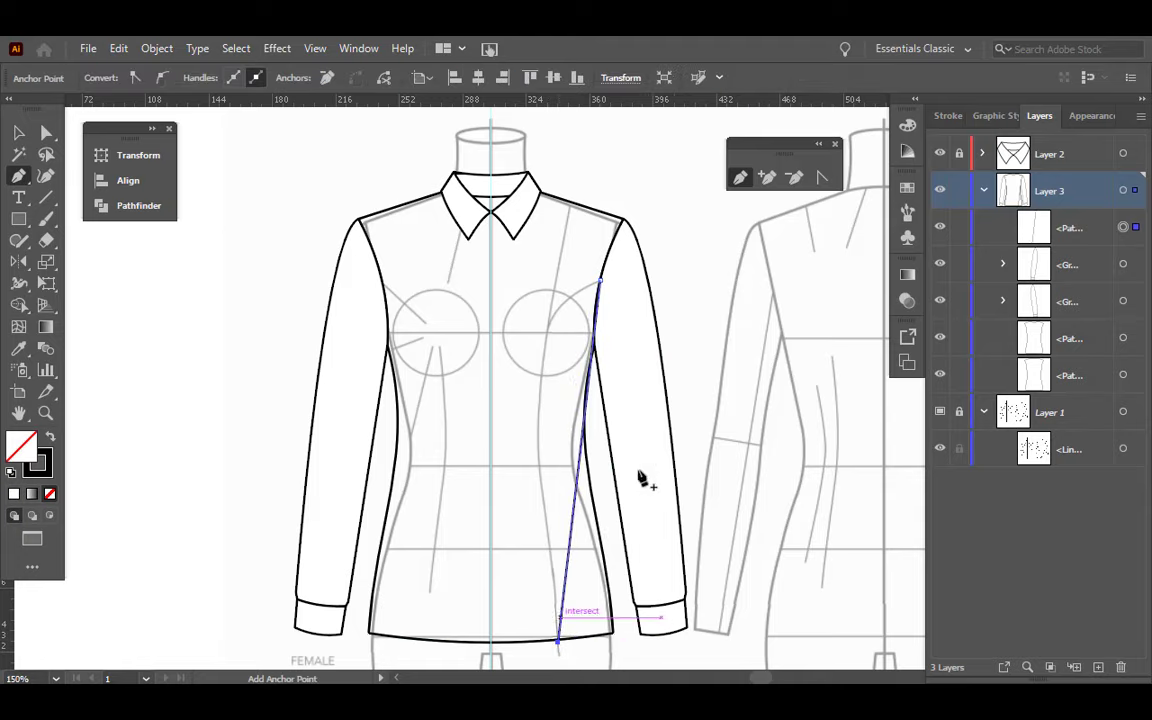
Step: Bend the seam line with the Anchor Point tool to follow the template's princess seam over the bust, adjusting both handles
click(823, 178)
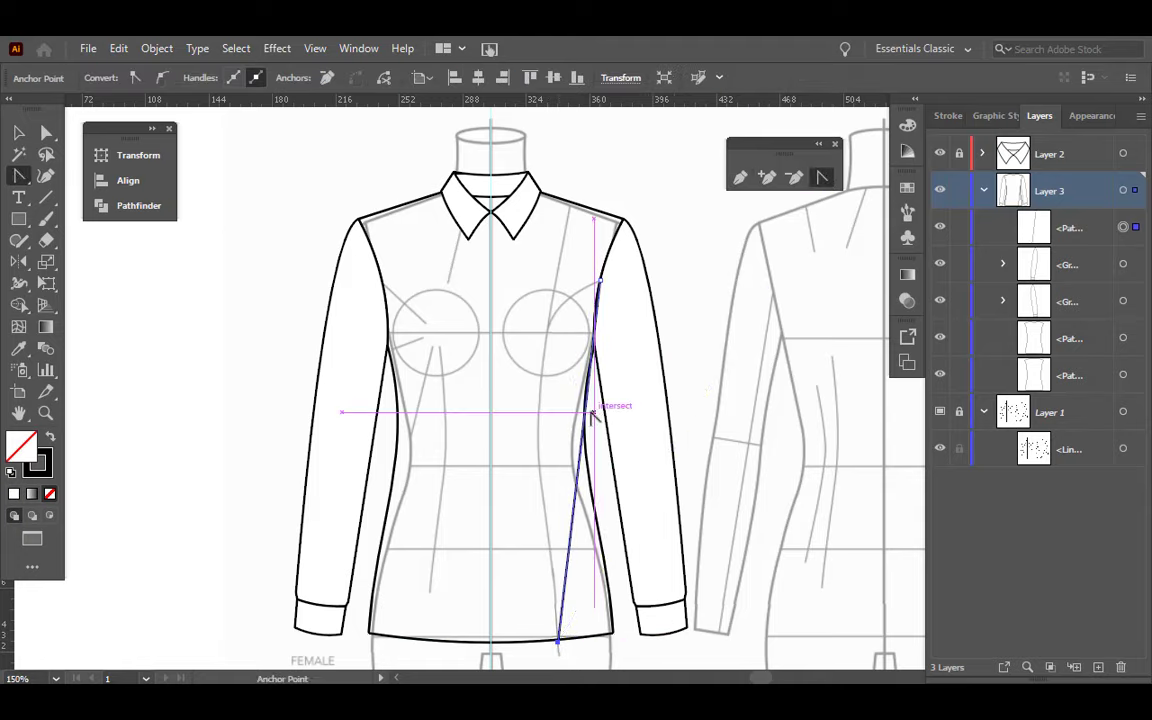
drag(591, 403, 509, 309)
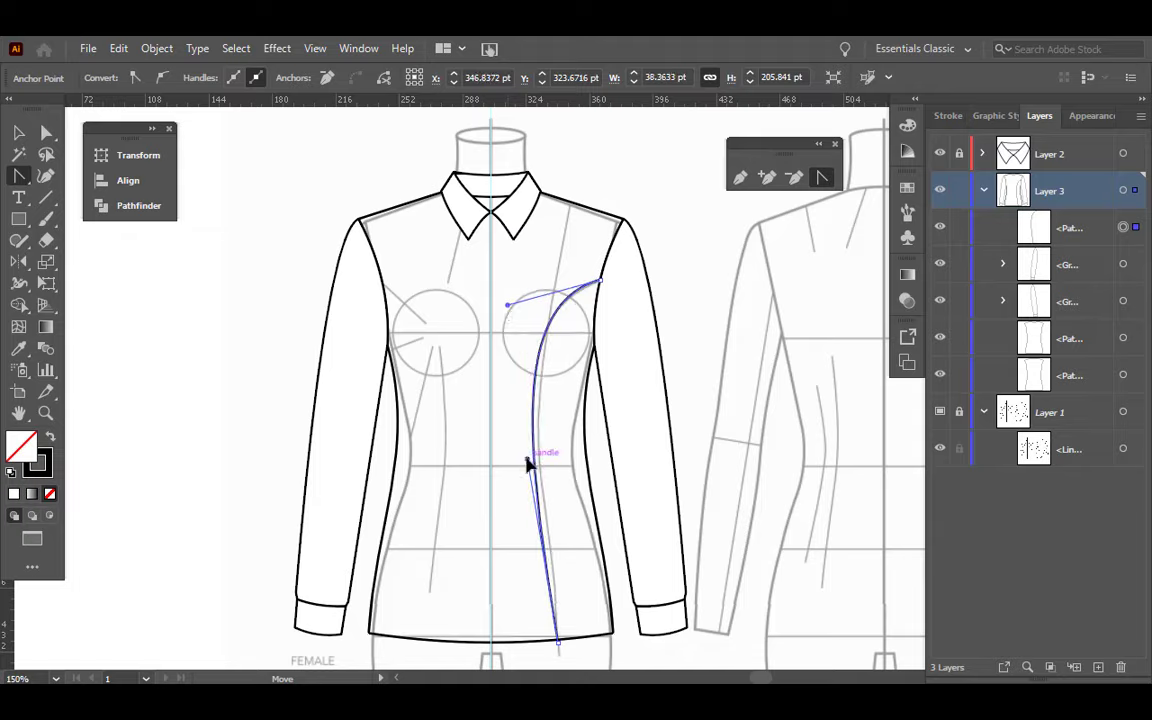
drag(528, 460, 548, 522)
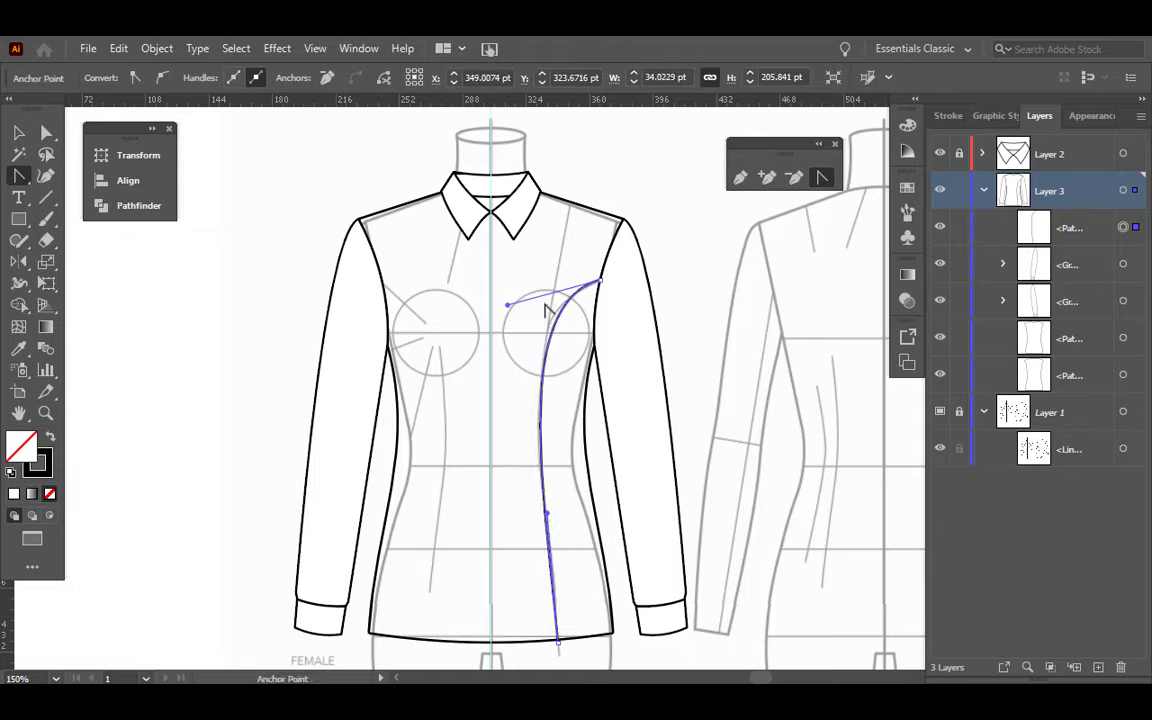
drag(508, 304, 502, 295)
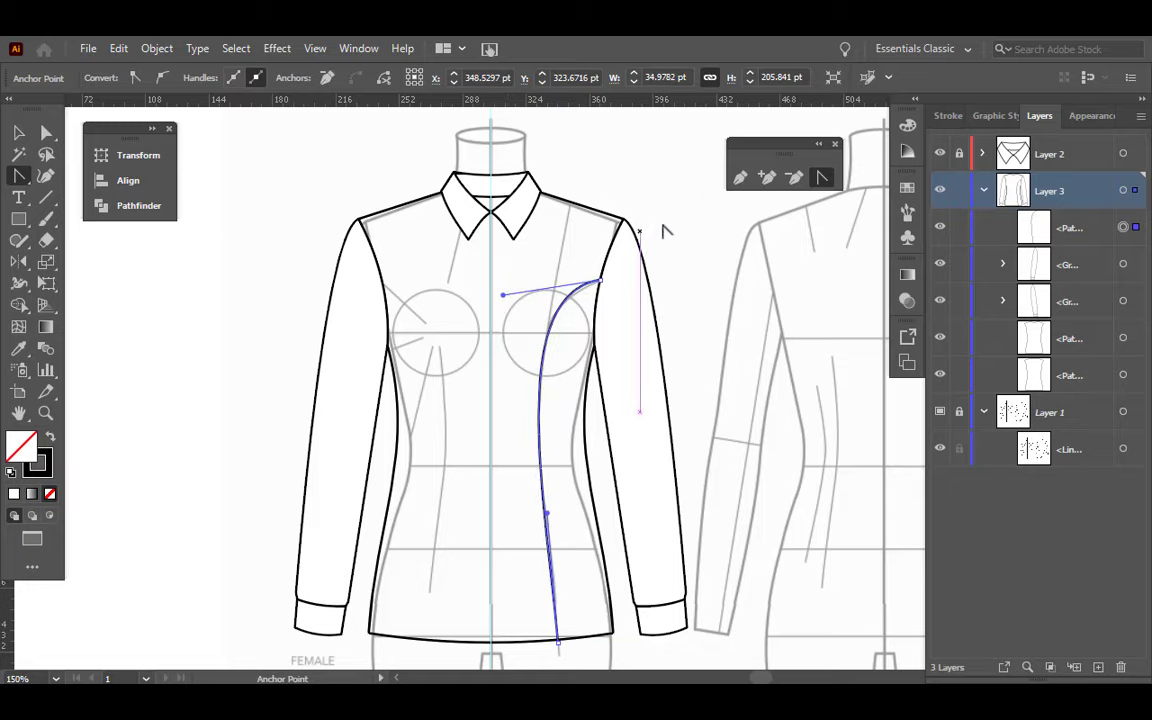
click(18, 130)
click(728, 268)
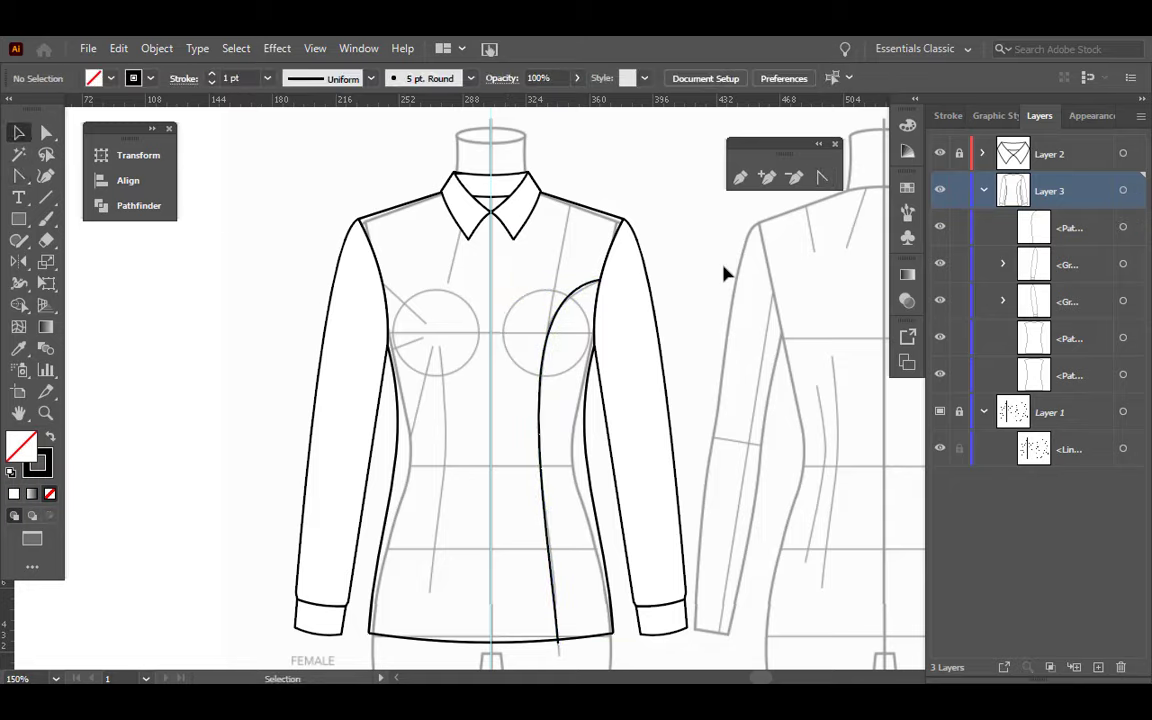
Step: Reflect a copy of the princess seam vertically across the centre guide and deselect it
click(583, 290)
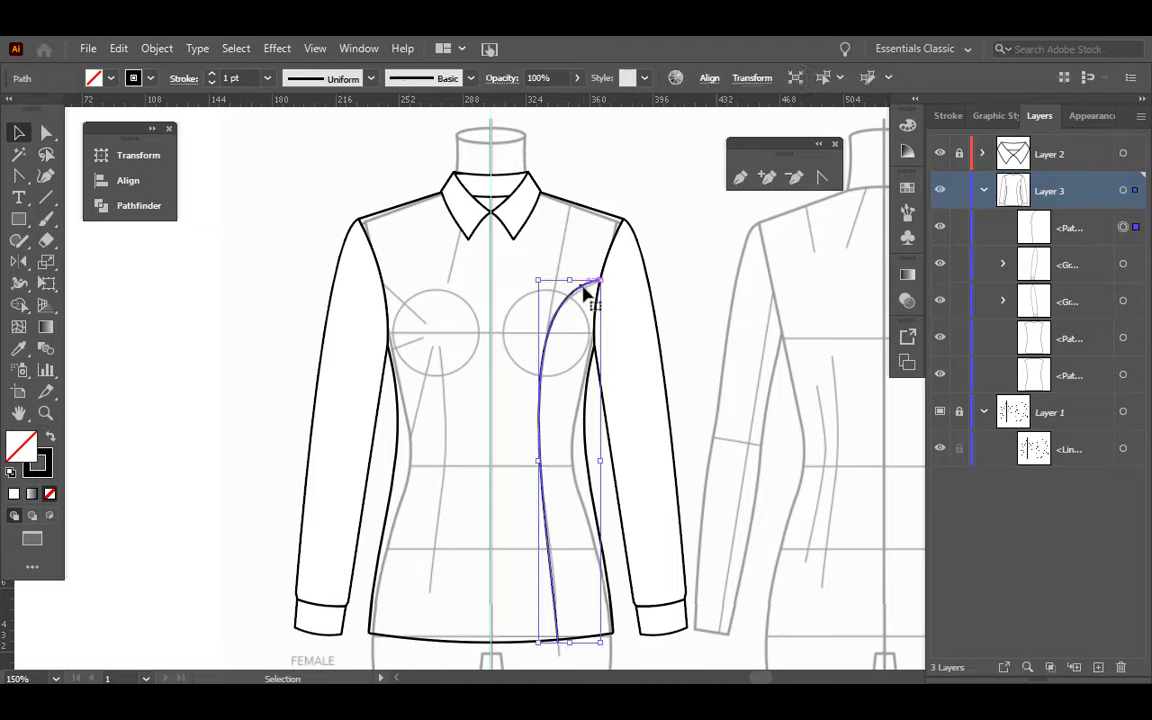
key(o)
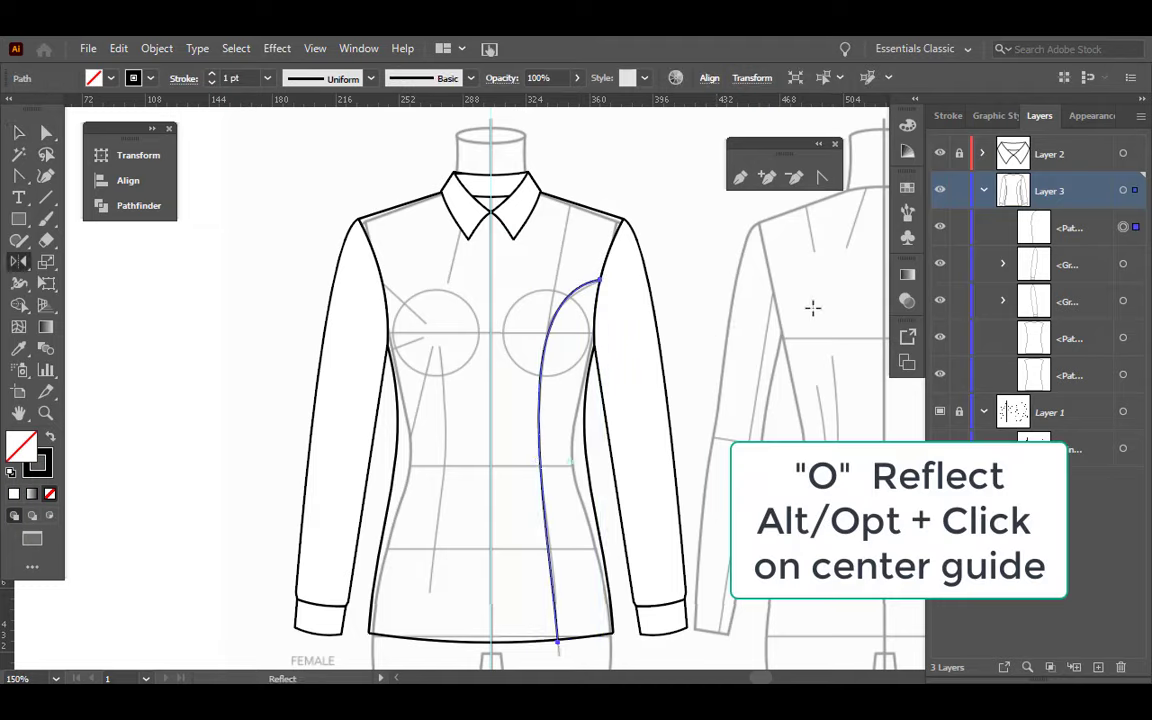
alt+click(491, 252)
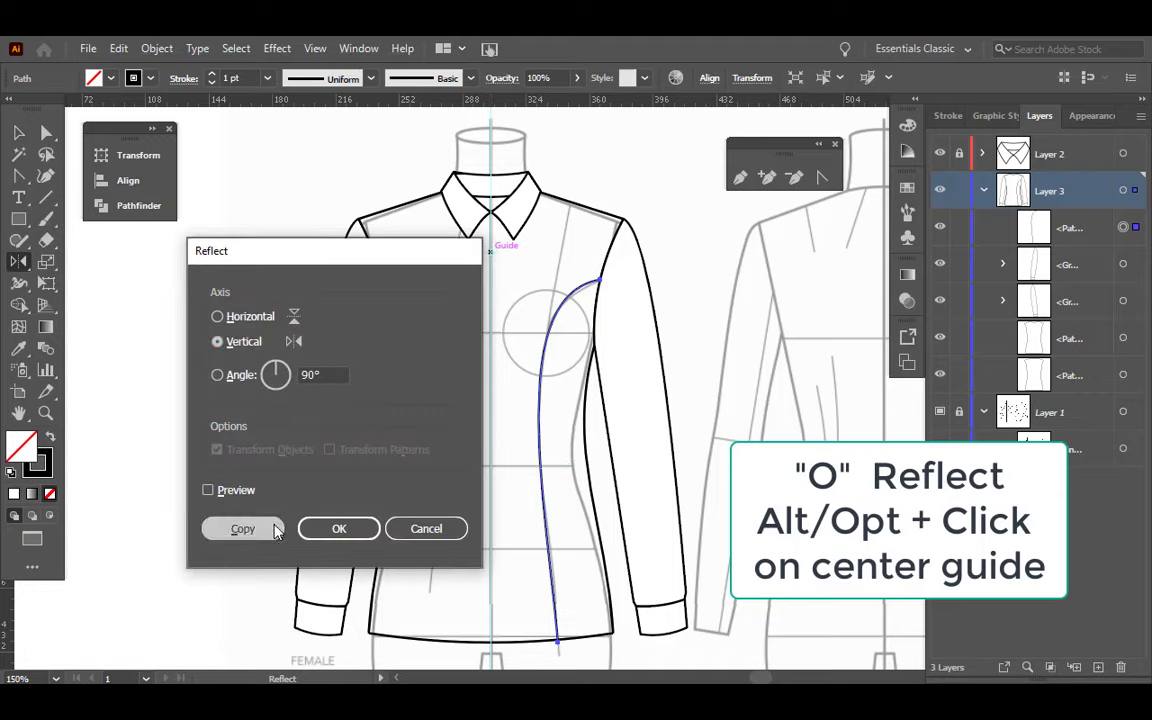
click(274, 529)
key(v)
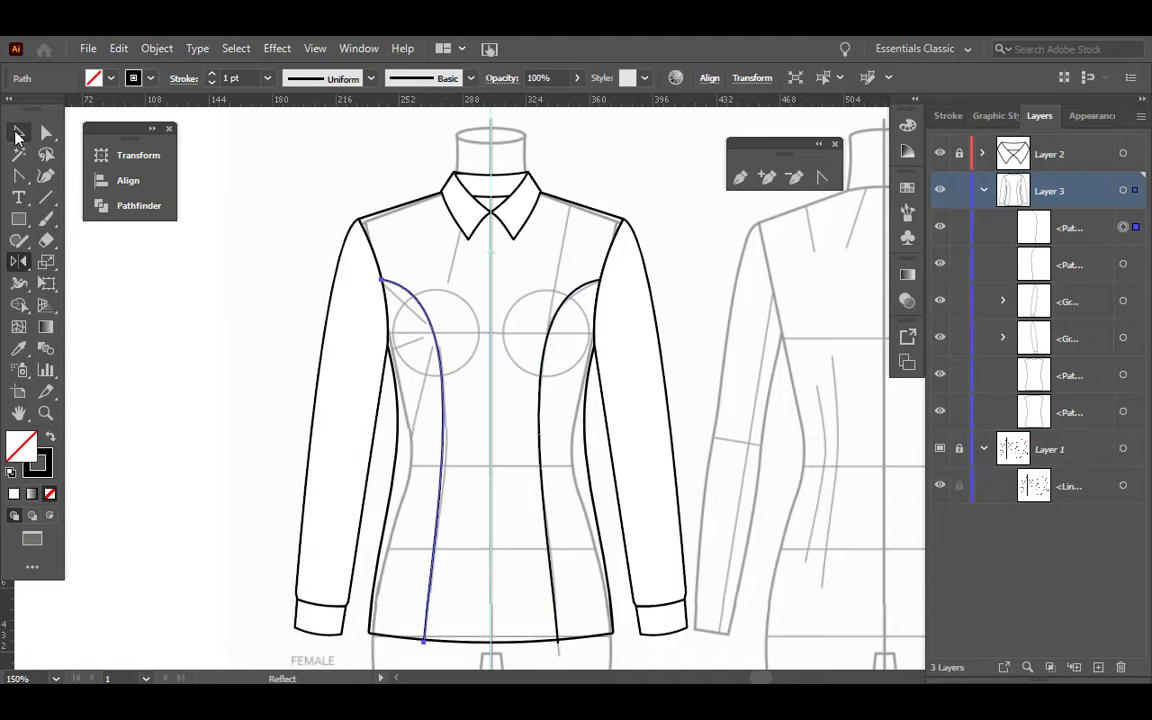
click(689, 226)
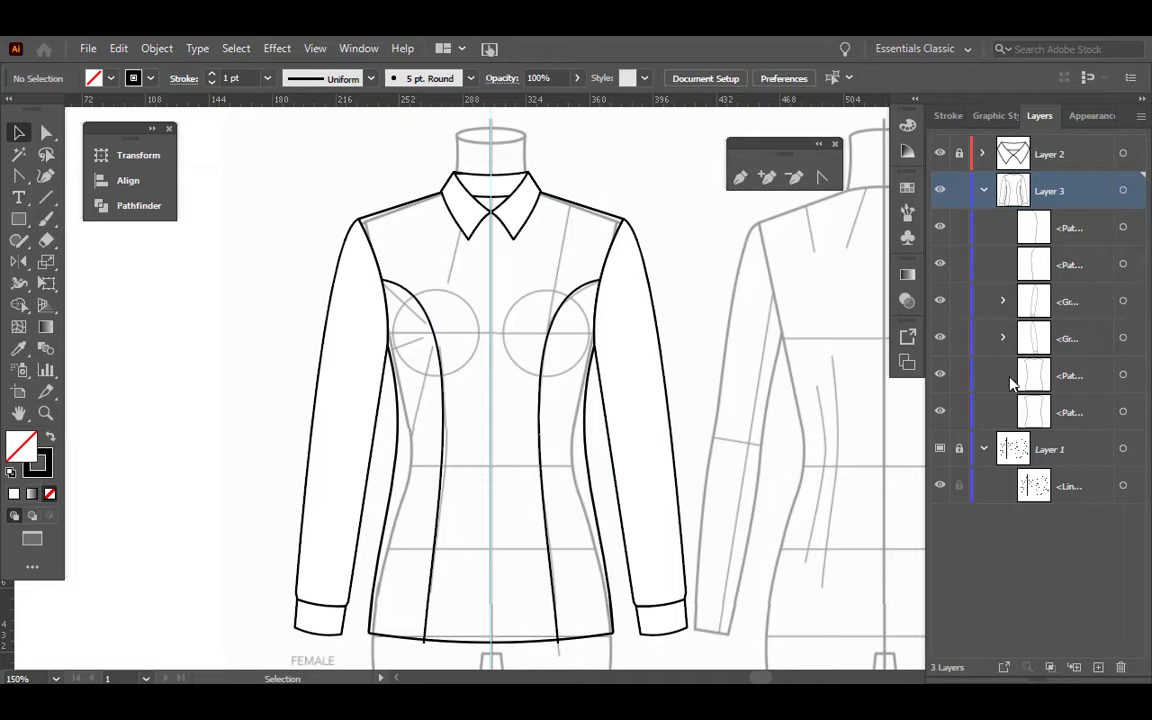
Step: Apply the Grey graphic style to the back bodice path, the lowest path in Layer 3
click(1123, 413)
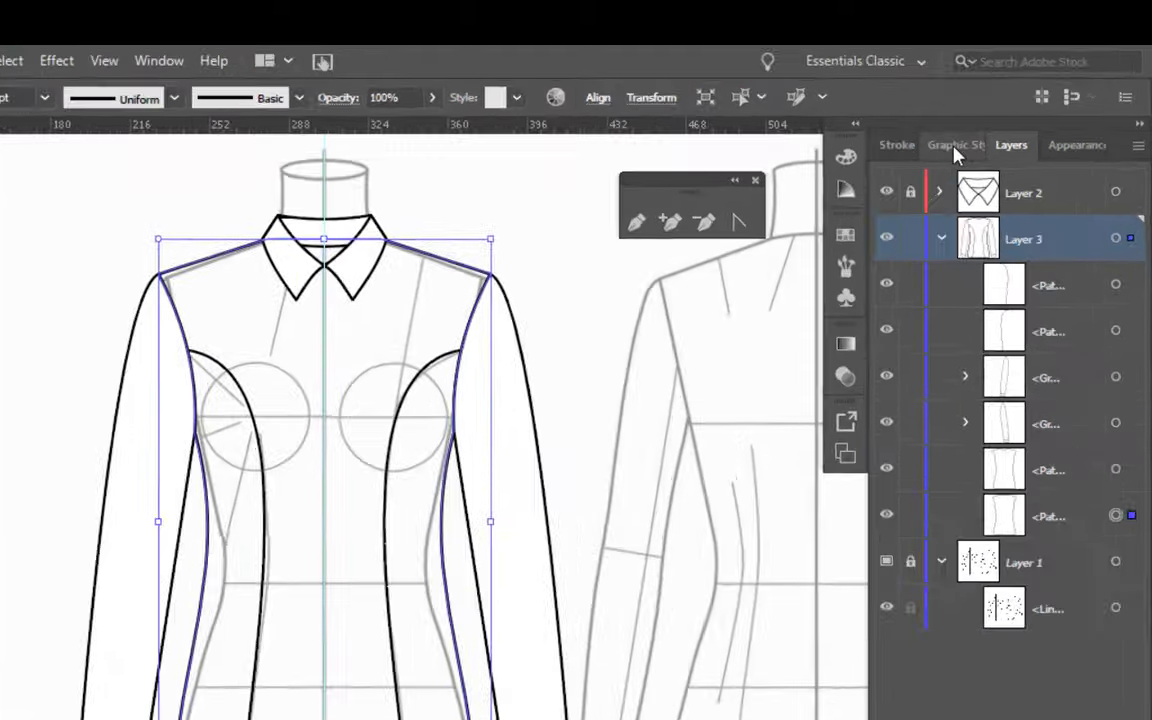
click(996, 115)
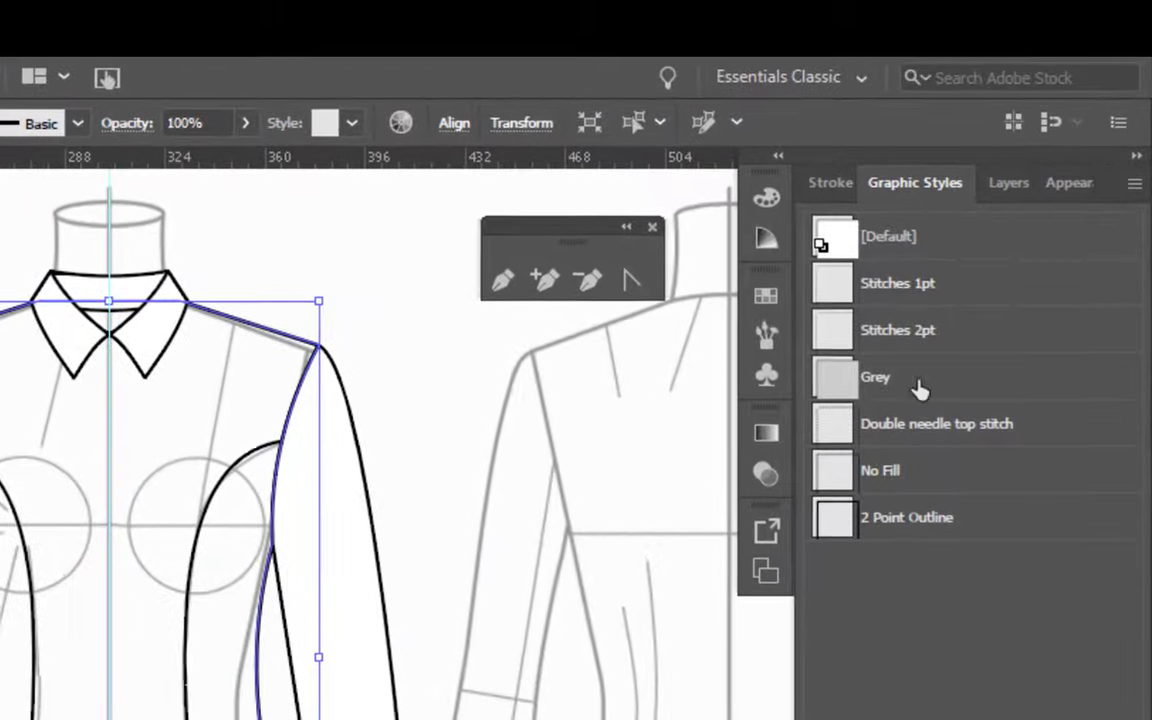
click(878, 382)
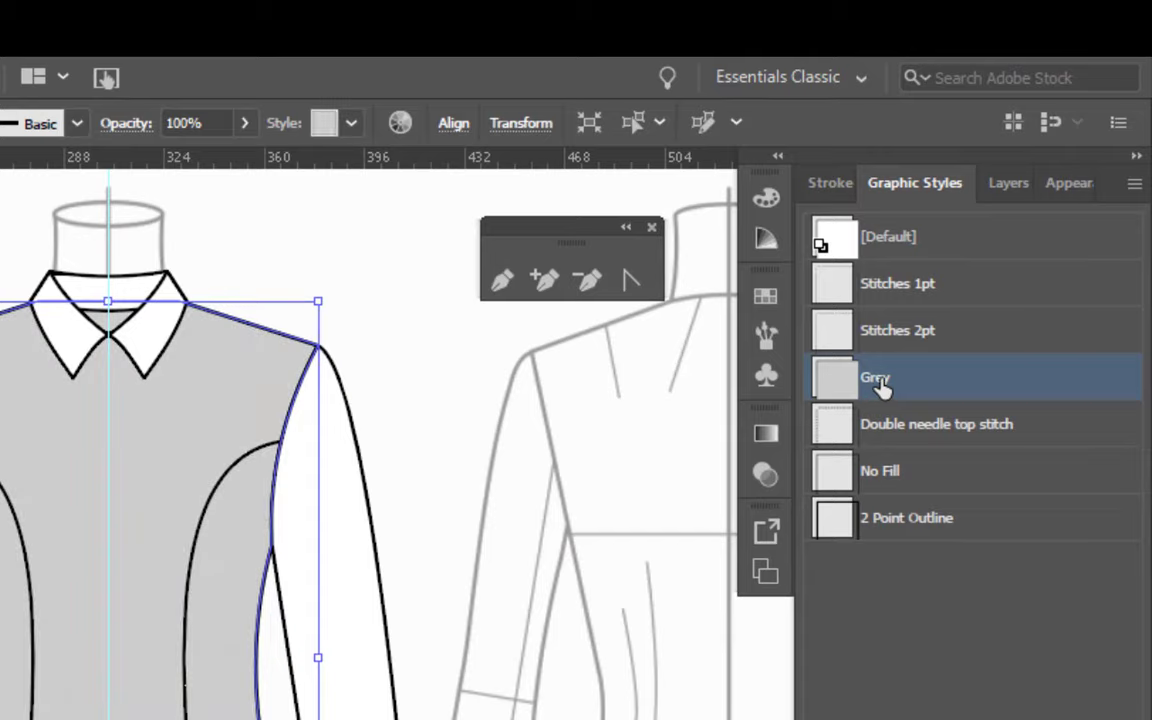
Step: Apply the [Default] graphic style to the front bodice path above the grey back bodice and deselect it
click(1007, 190)
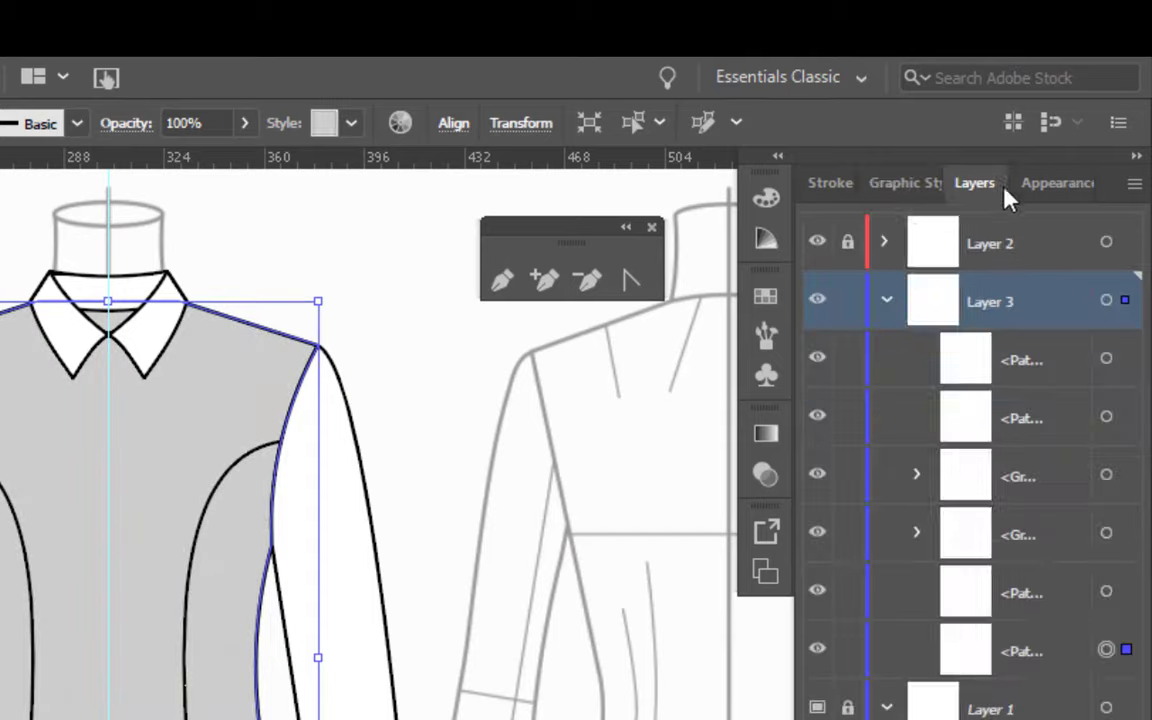
click(1106, 593)
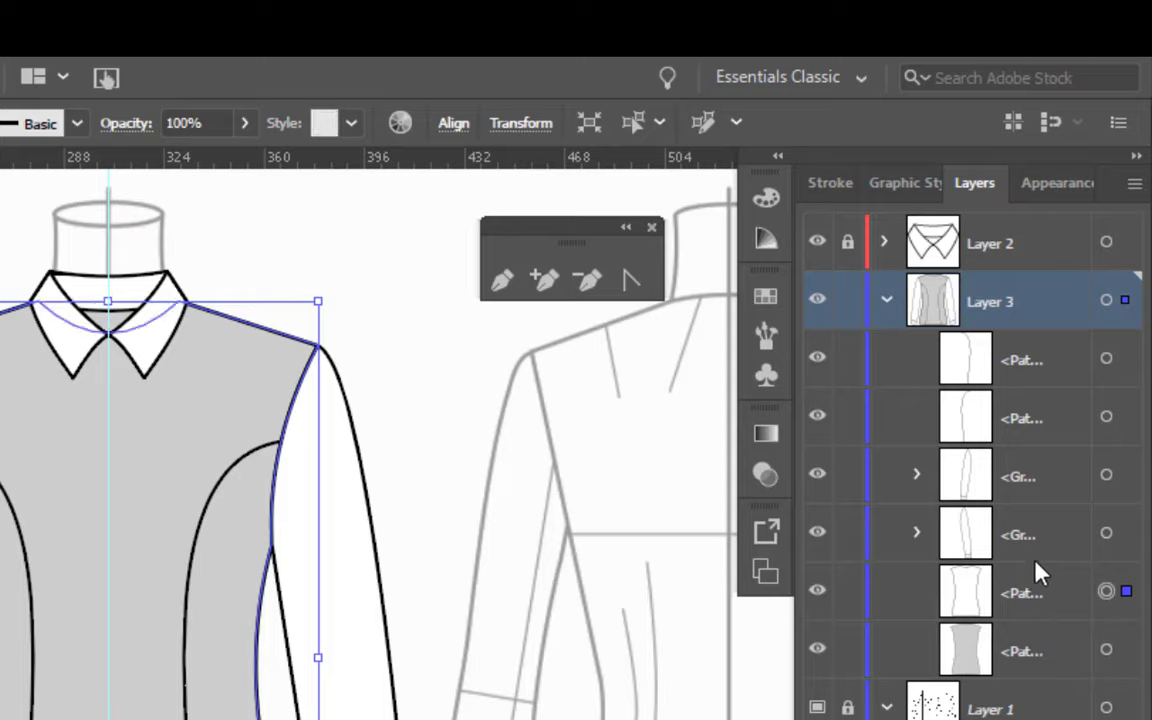
click(895, 185)
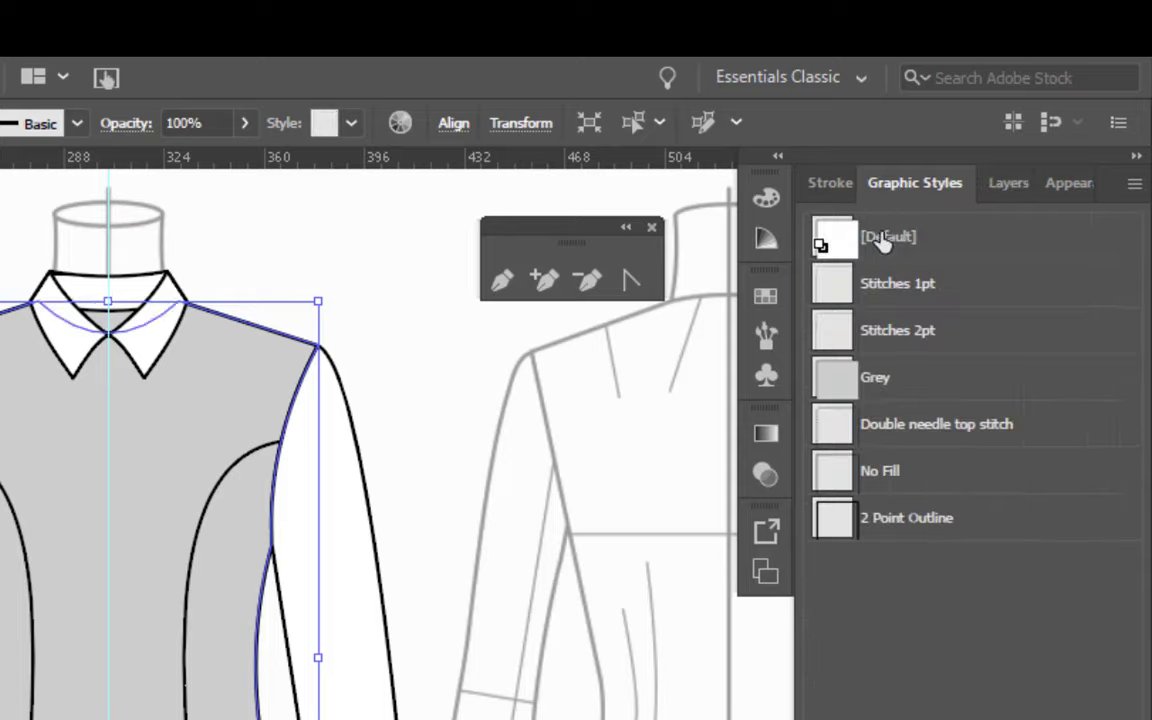
click(878, 244)
click(340, 262)
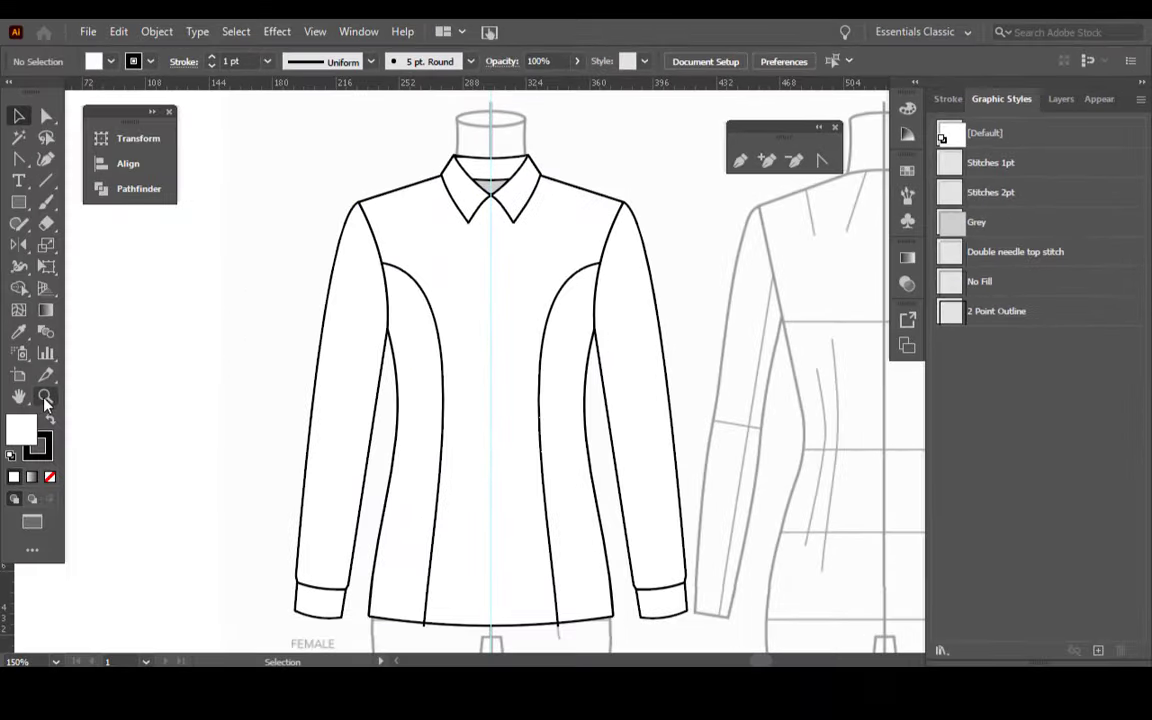
Step: Raise the lower end anchor points of both princess seams so they finish on the bodice hemline
click(44, 400)
drag(399, 600, 600, 395)
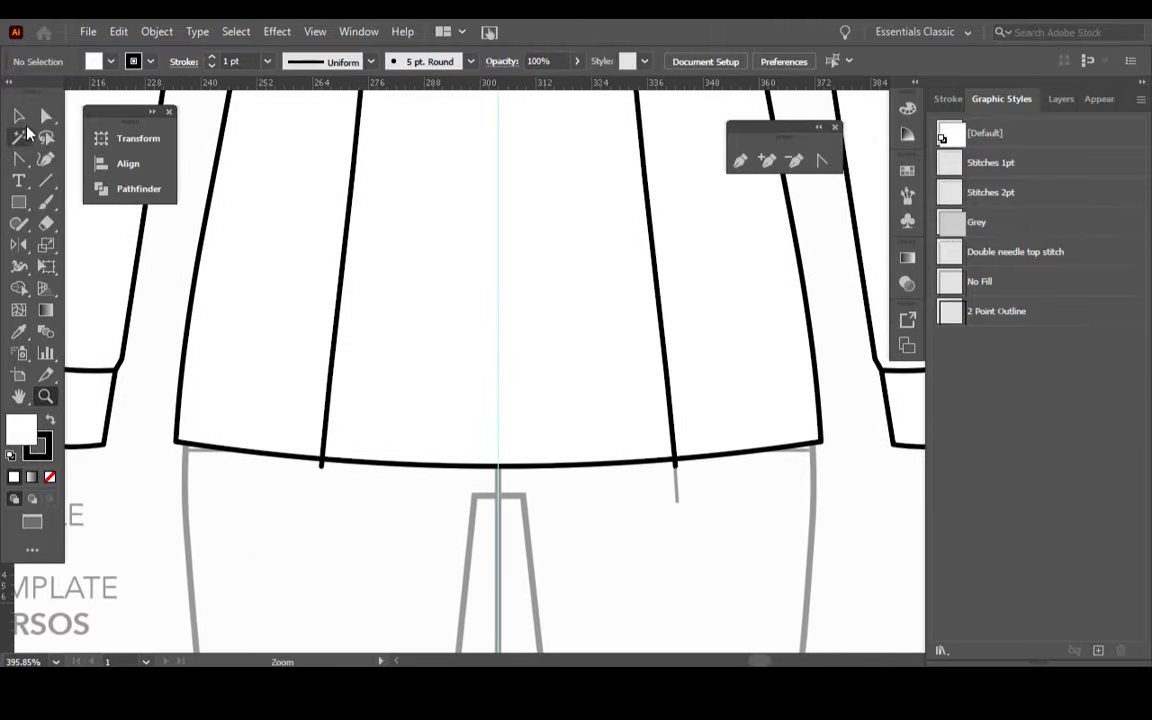
click(45, 116)
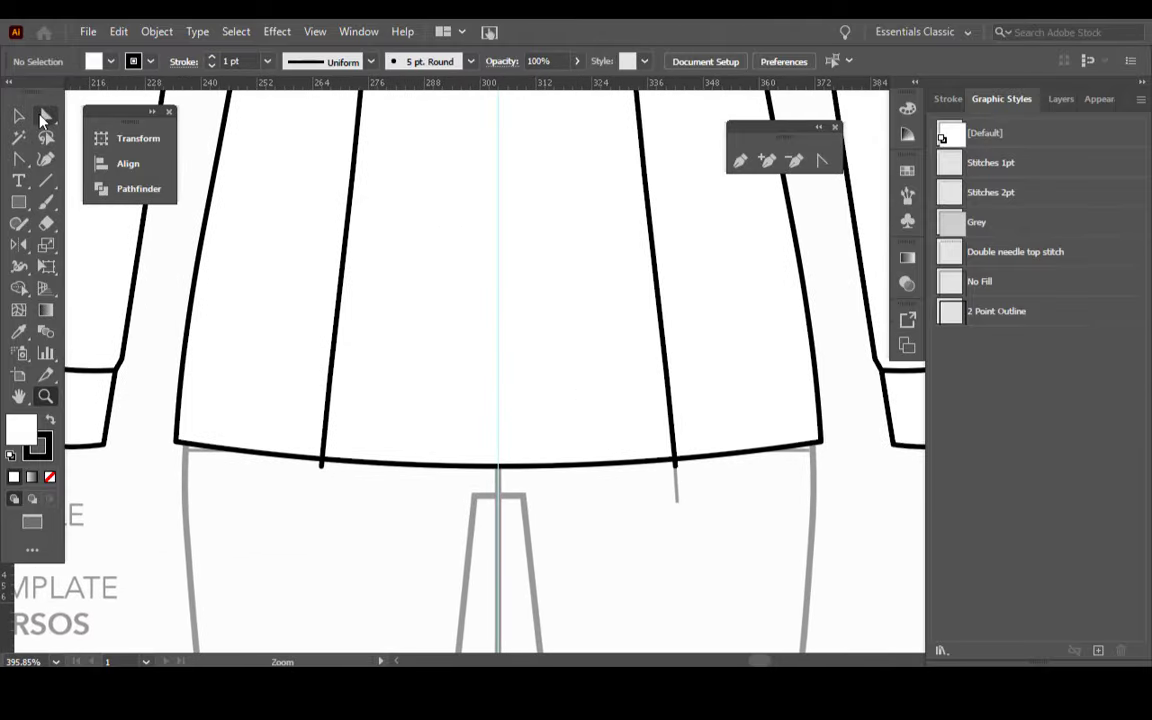
click(324, 469)
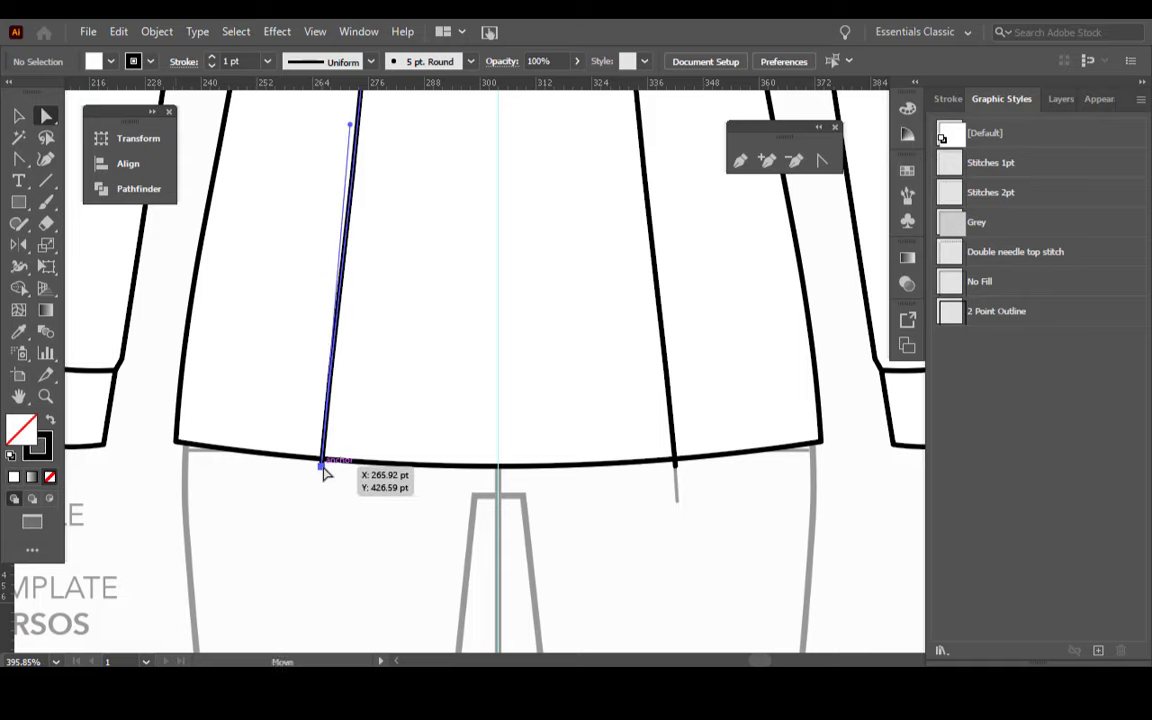
shift+click(676, 466)
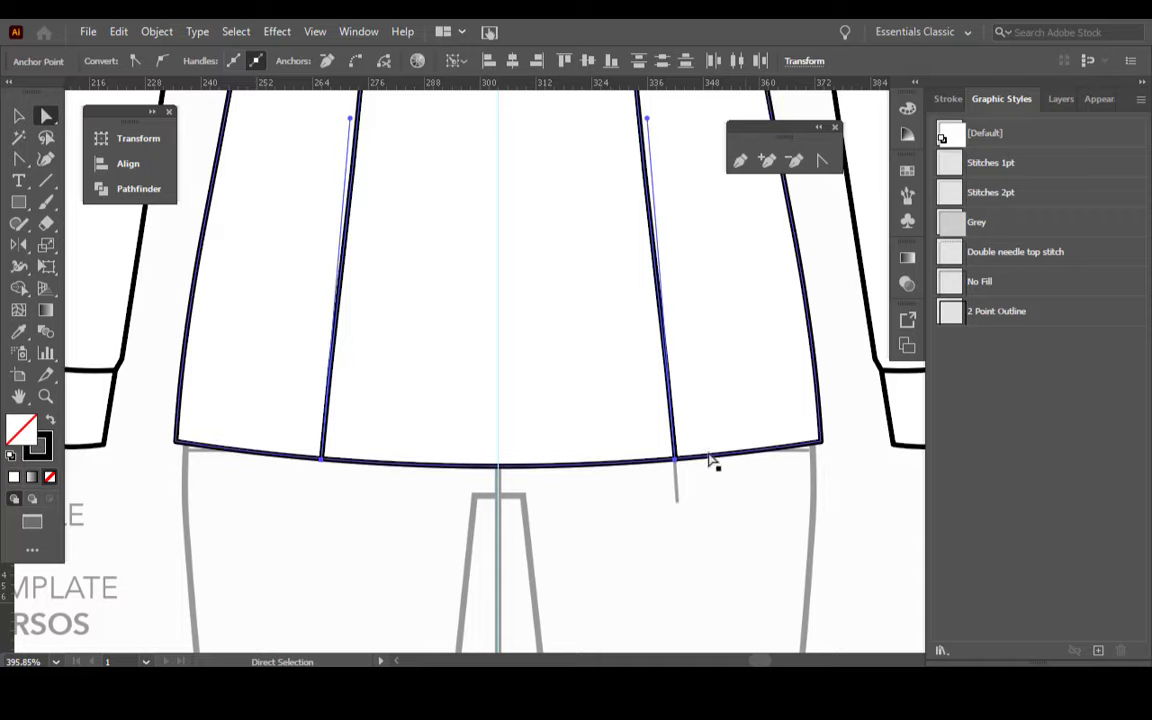
click(316, 555)
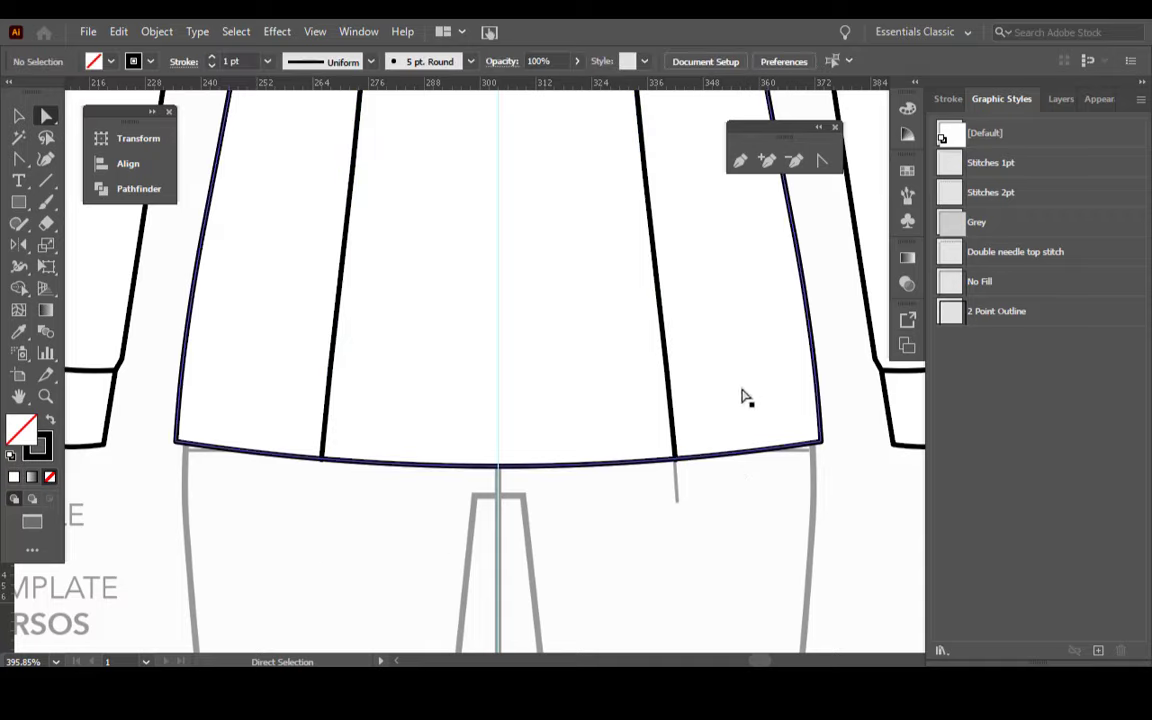
Step: Draw a narrow rectangle as the front placket, running from the collar point to the hem over the centre guide, and deselect it
key(ctrl+minus)
key(ctrl+minus)
key(ctrl+minus)
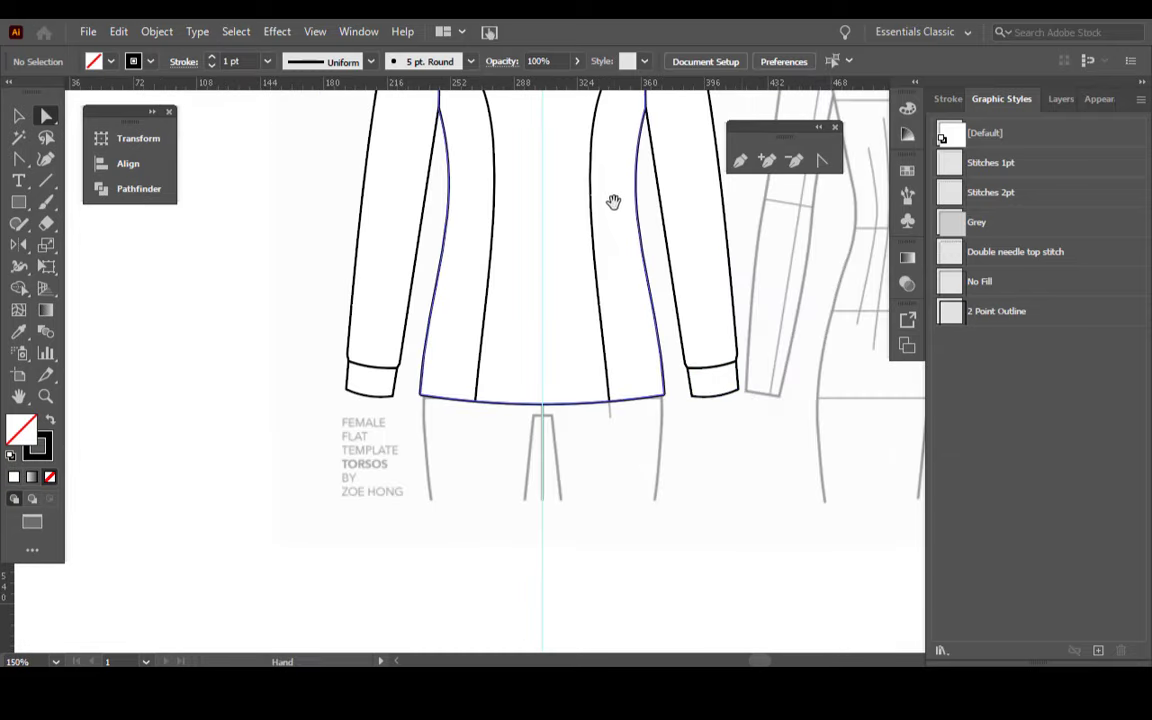
drag(612, 200, 534, 367)
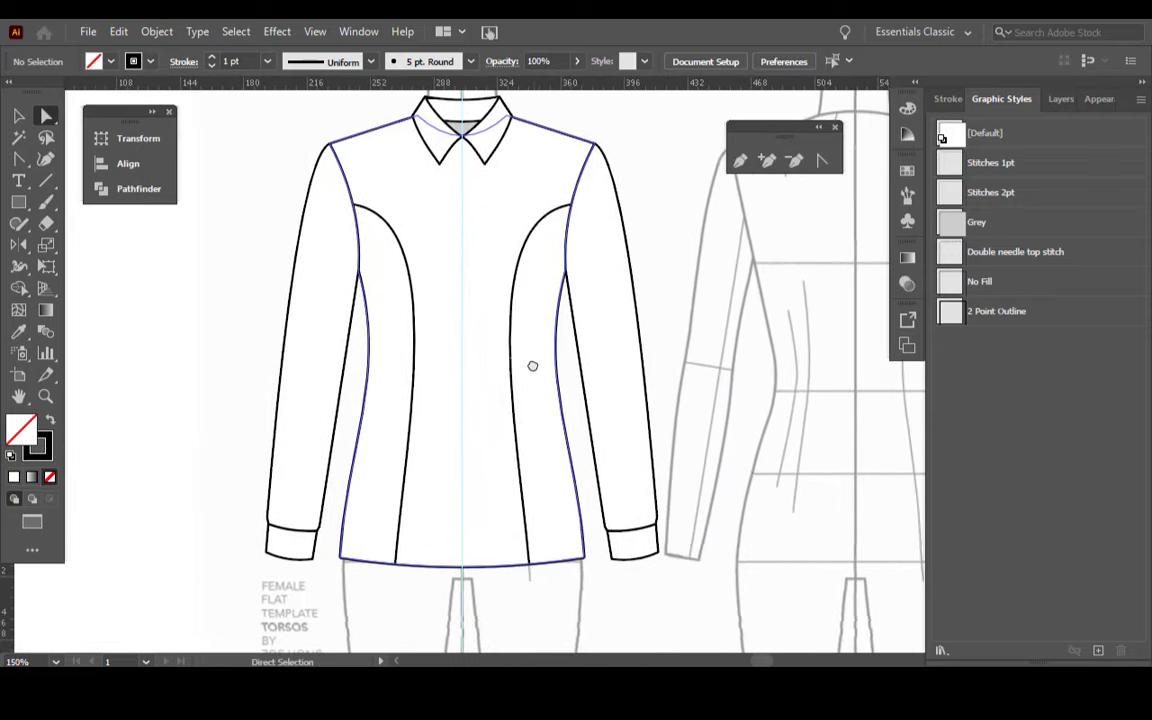
click(18, 201)
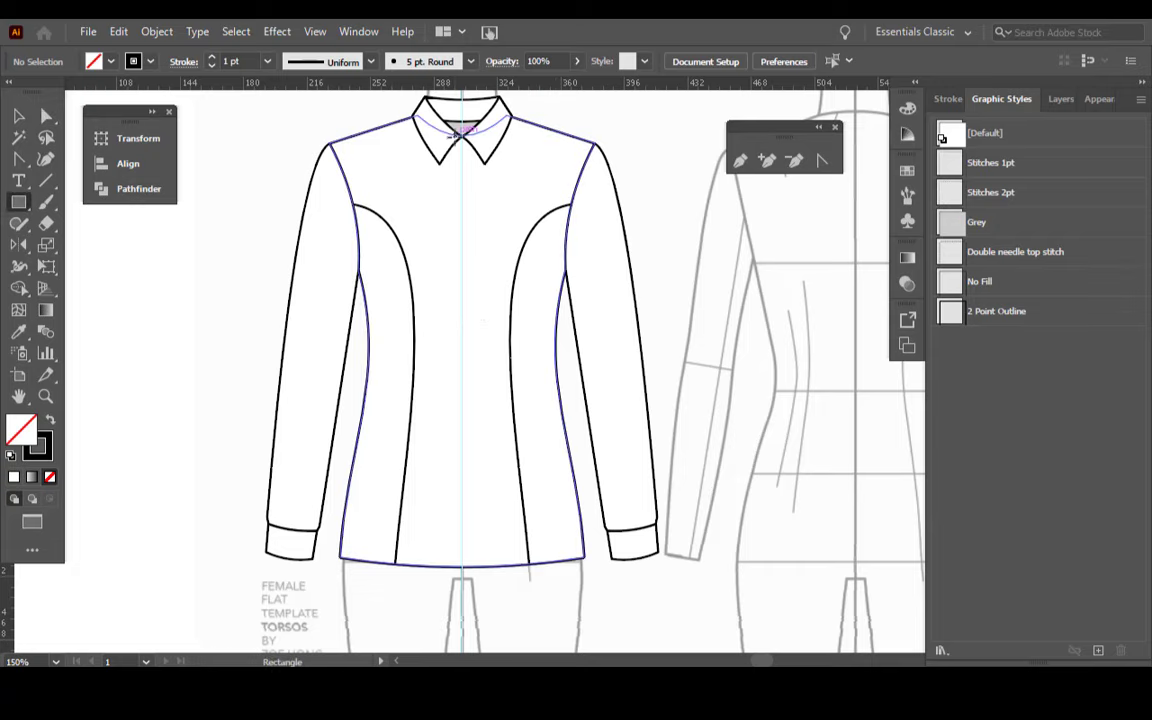
mouse_move(455, 137)
mouse_down()
mouse_move(476, 218)
mouse_move(466, 568)
mouse_up()
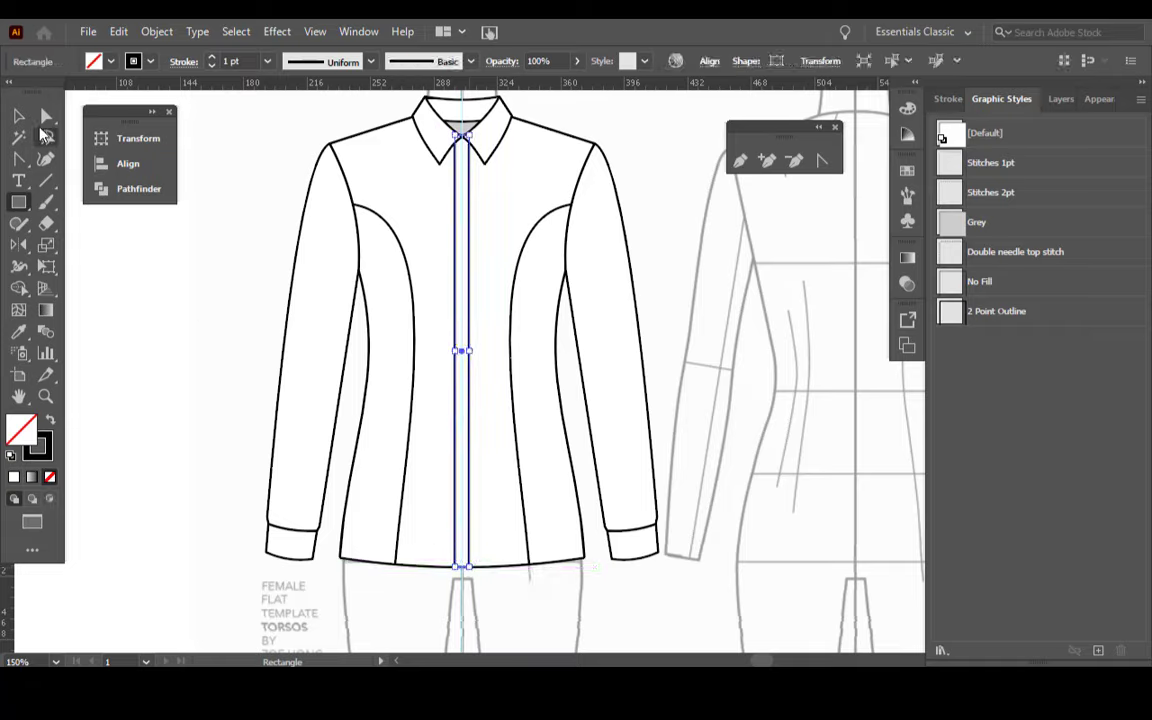
click(18, 116)
click(240, 262)
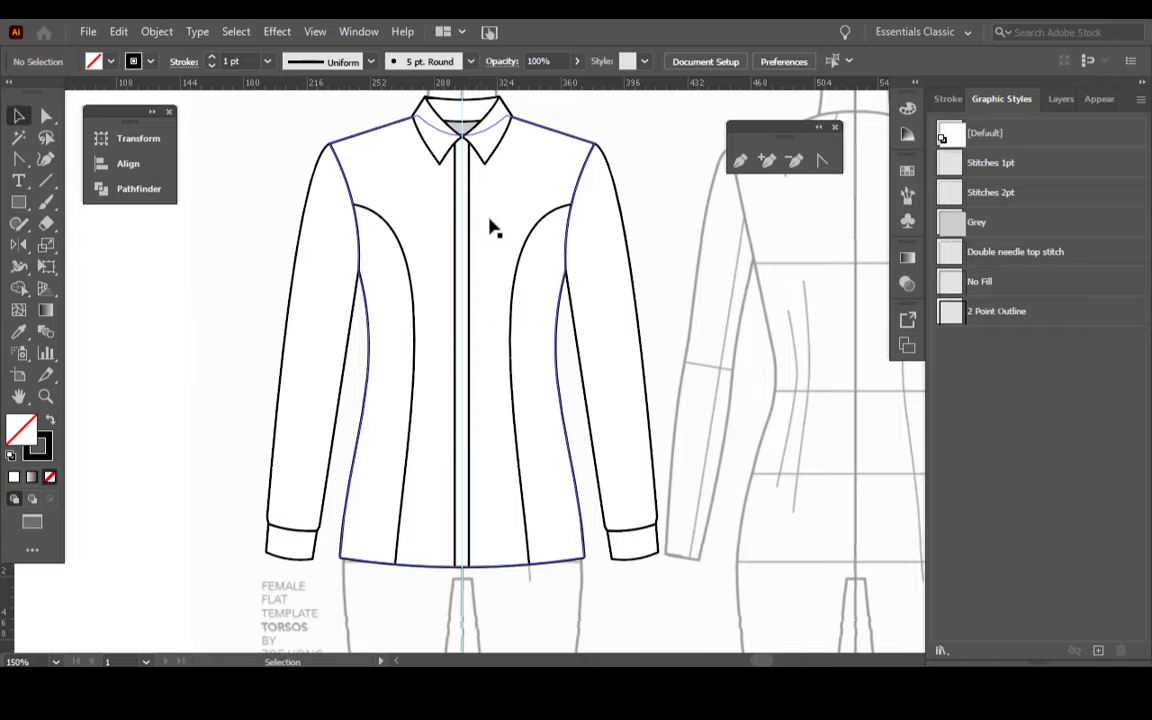
Step: Align the placket rectangle and the front bodice on their horizontal centres and deselect them
click(468, 248)
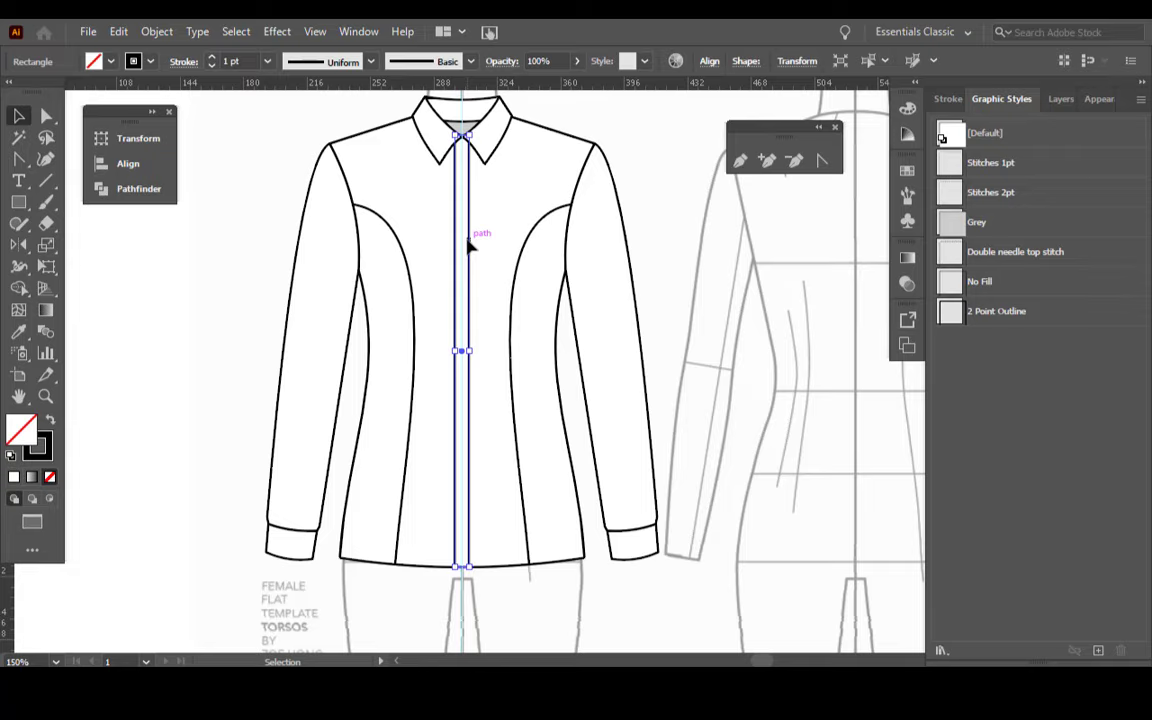
shift+click(536, 177)
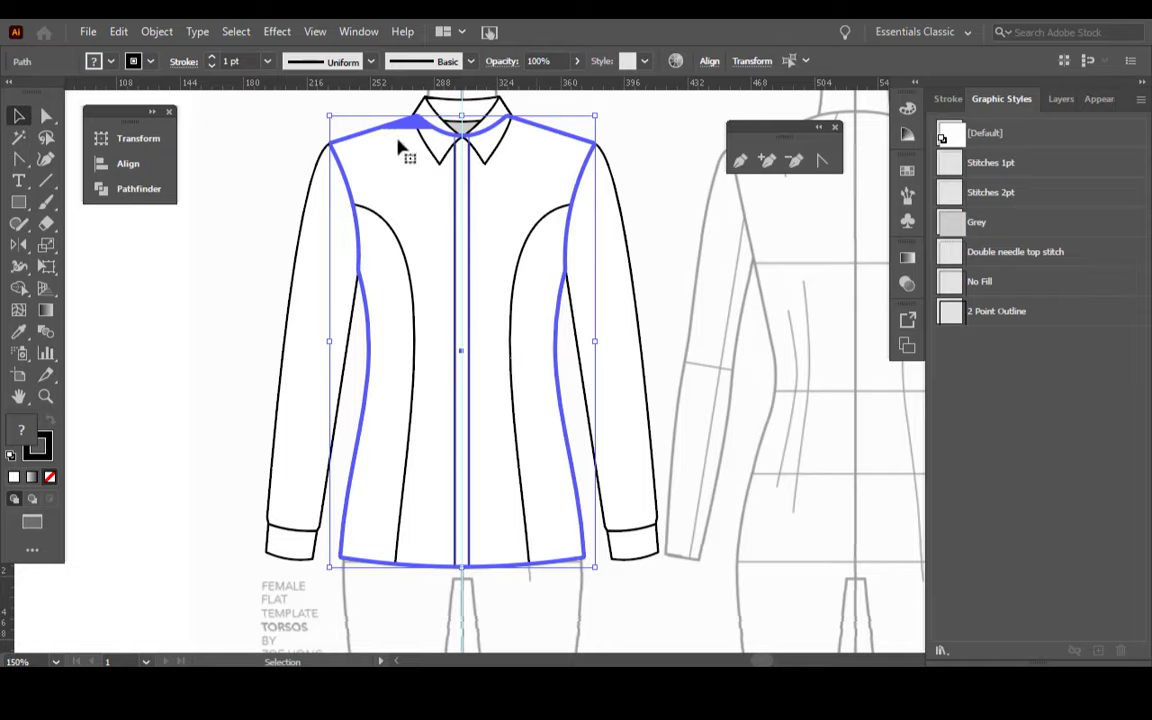
click(131, 165)
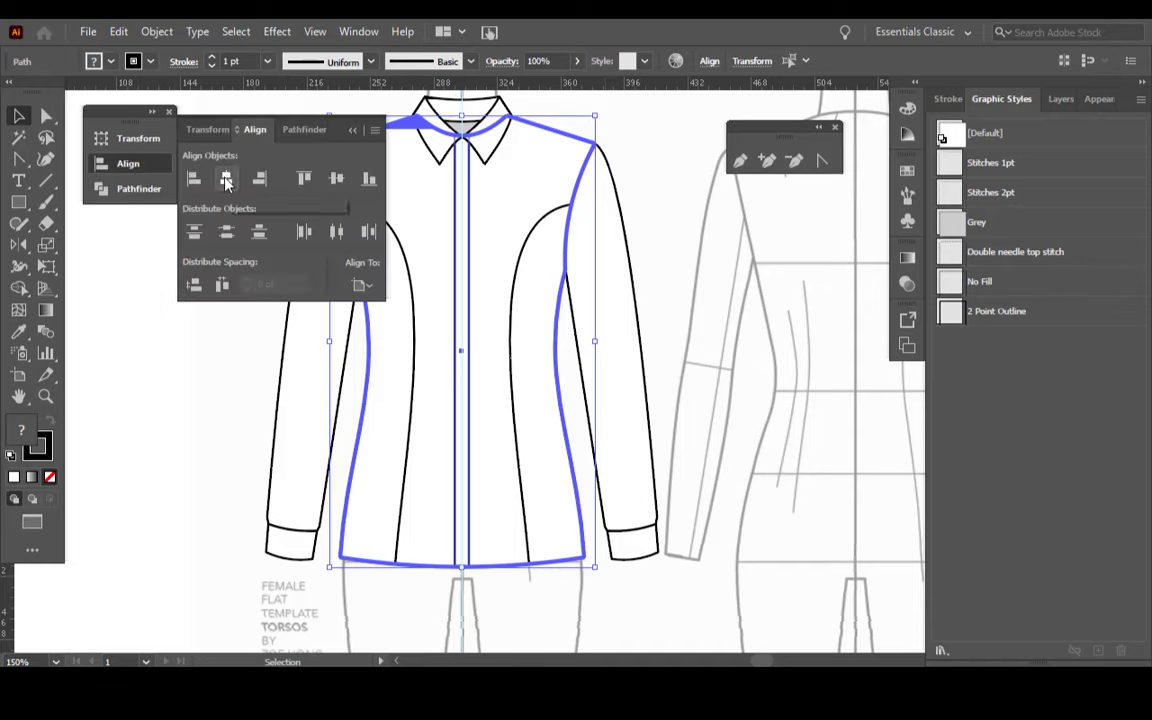
click(226, 180)
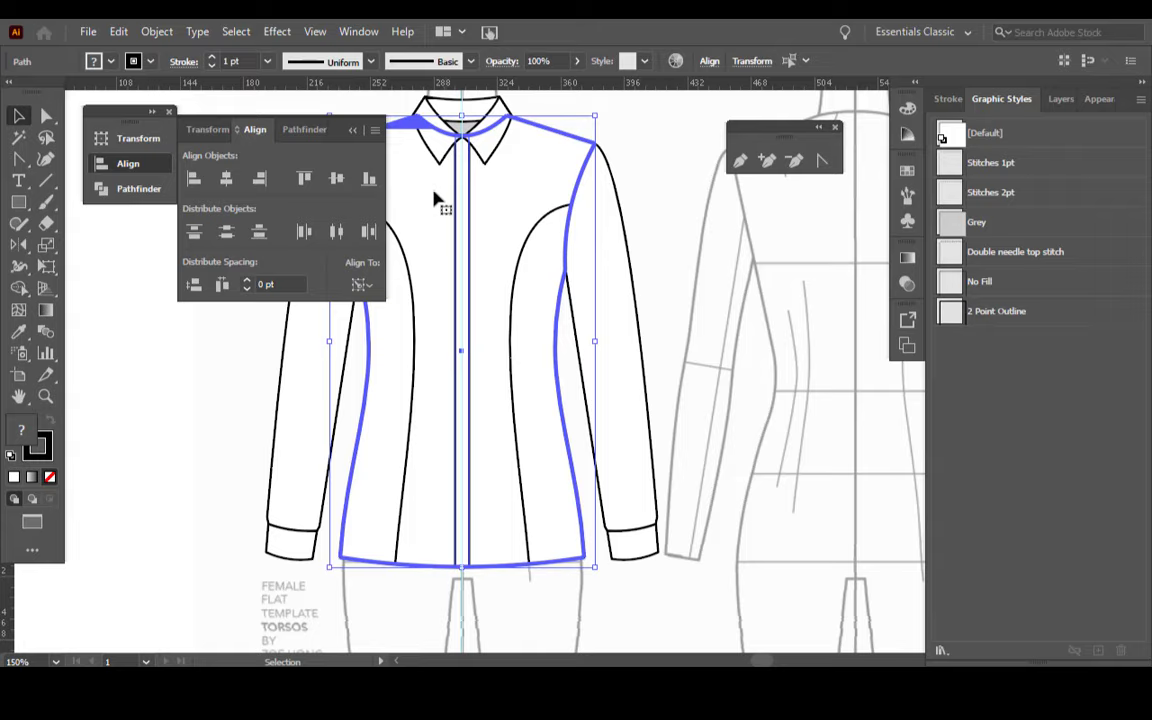
click(183, 318)
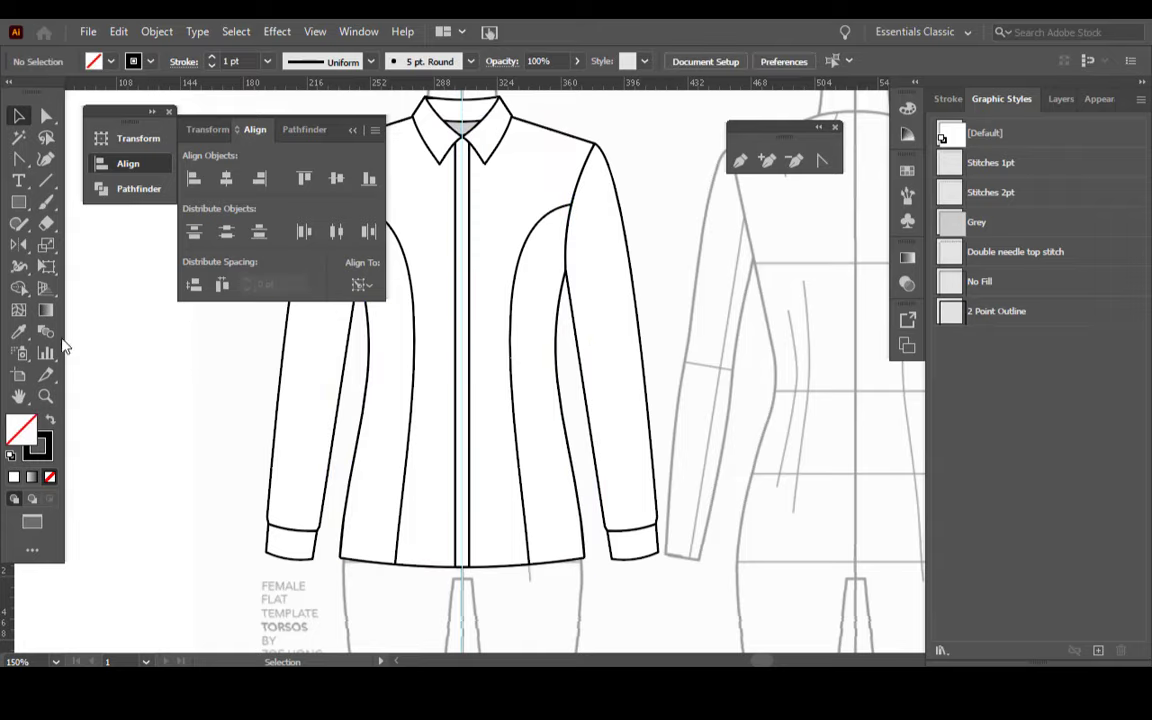
click(352, 133)
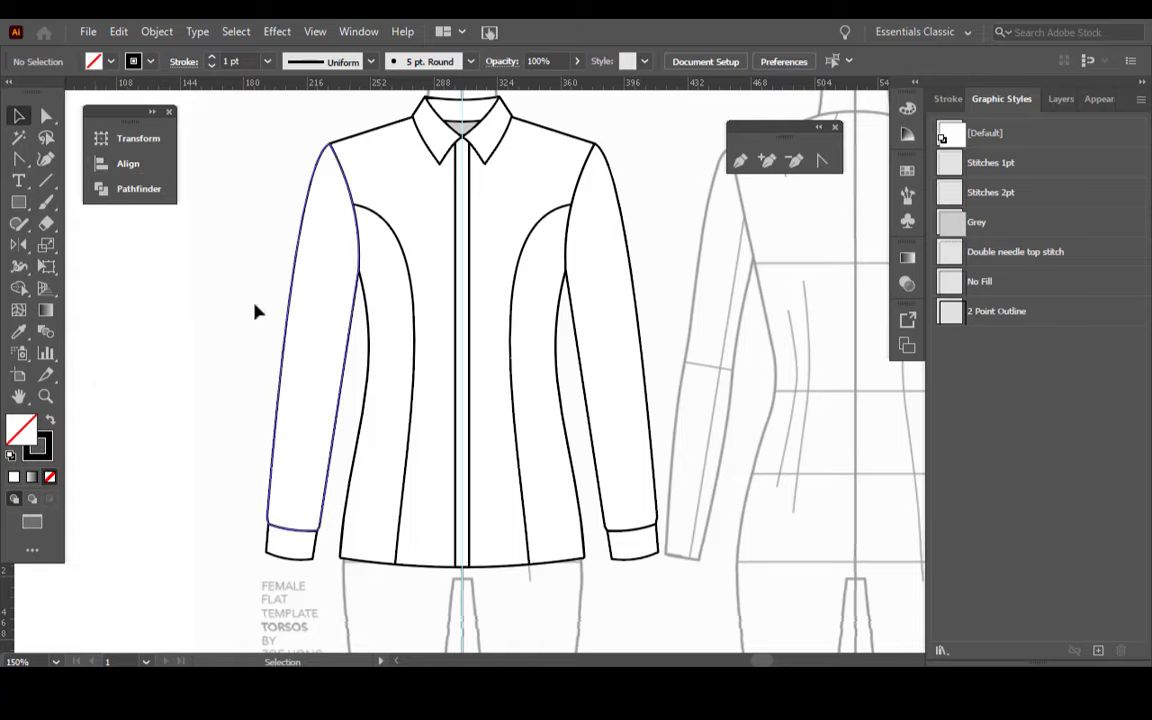
click(907, 222)
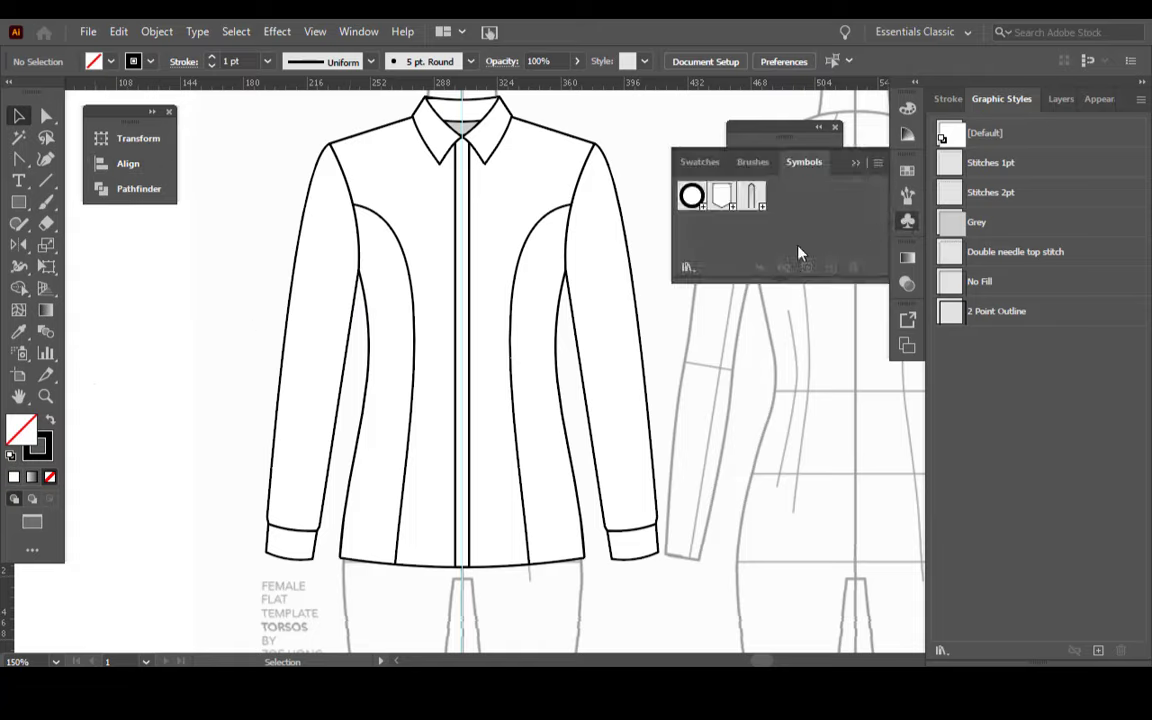
drag(692, 195, 671, 423)
click(630, 147)
click(45, 396)
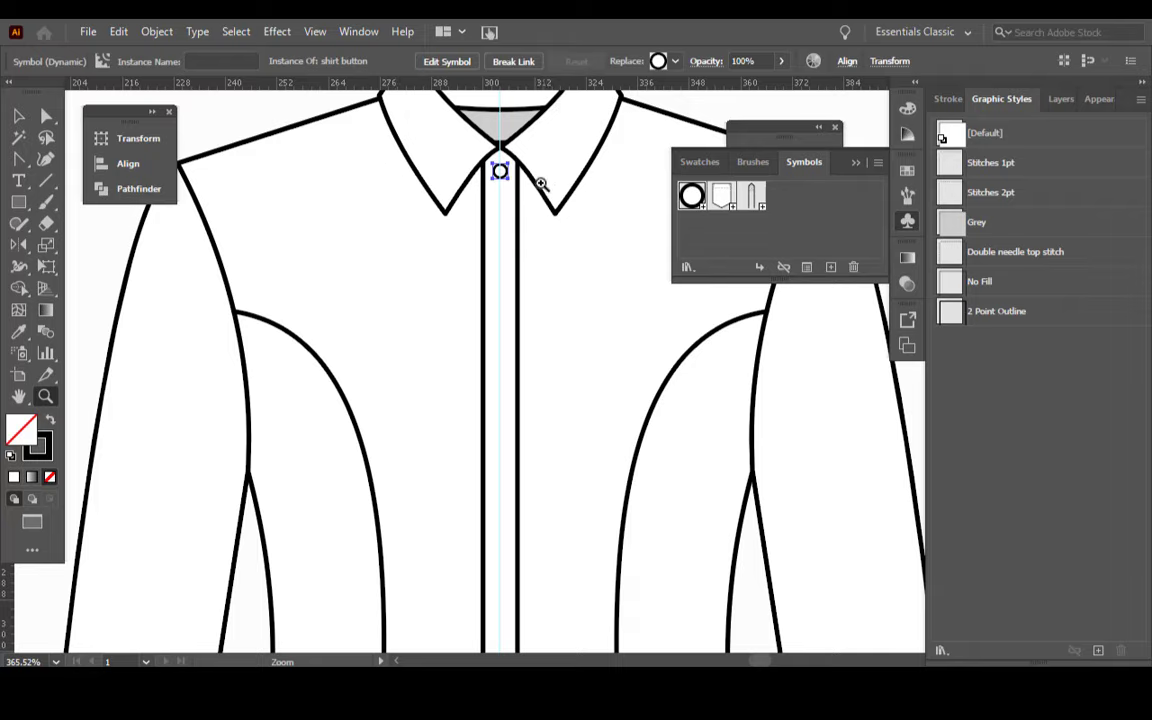
click(18, 117)
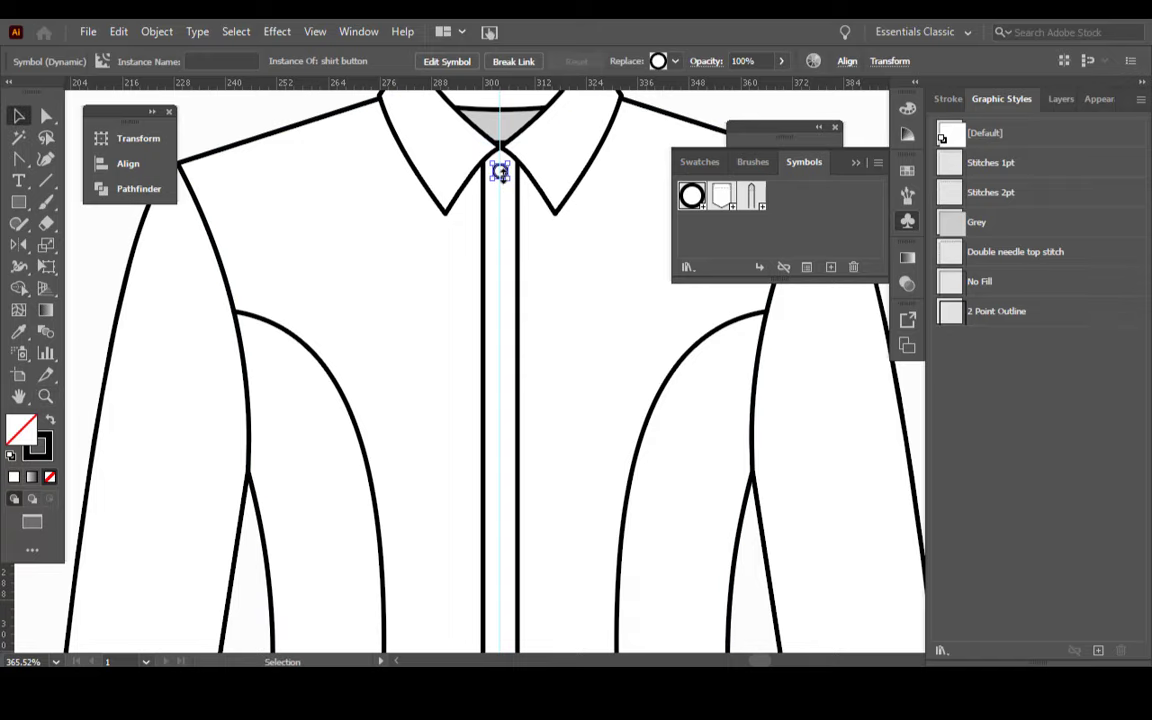
key(Delete)
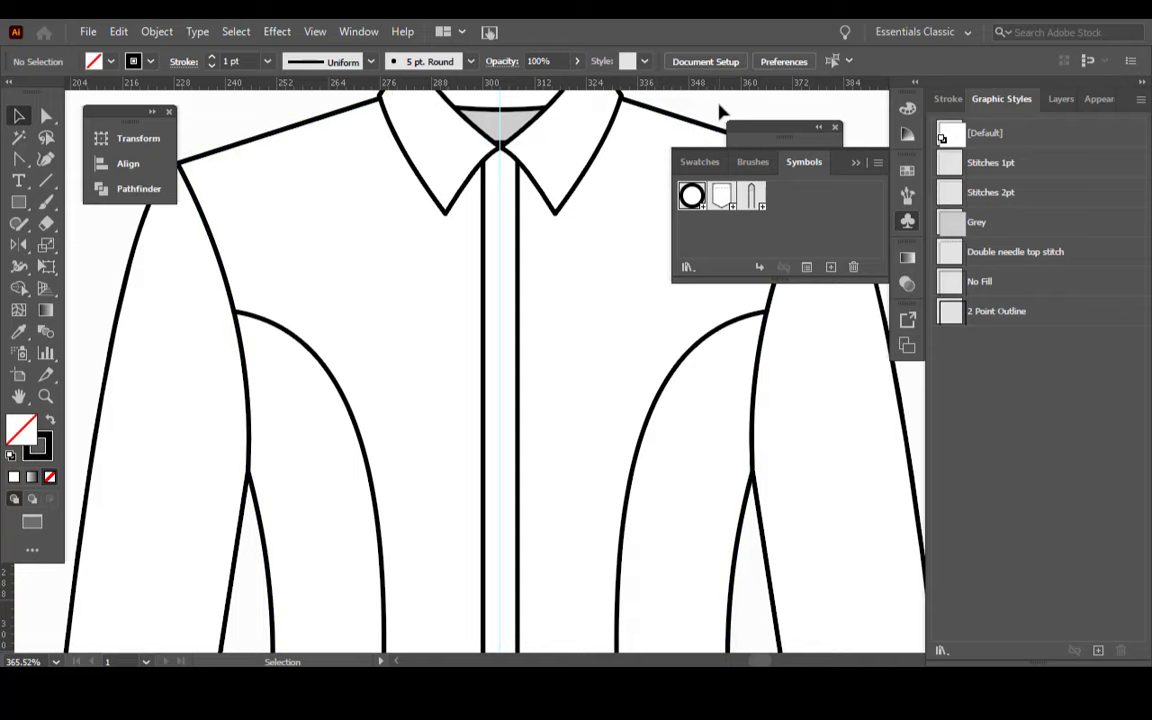
Step: Lower the placket rectangle's top edge slightly so it meets the collar point at the neckline
click(509, 204)
key(ctrl+h)
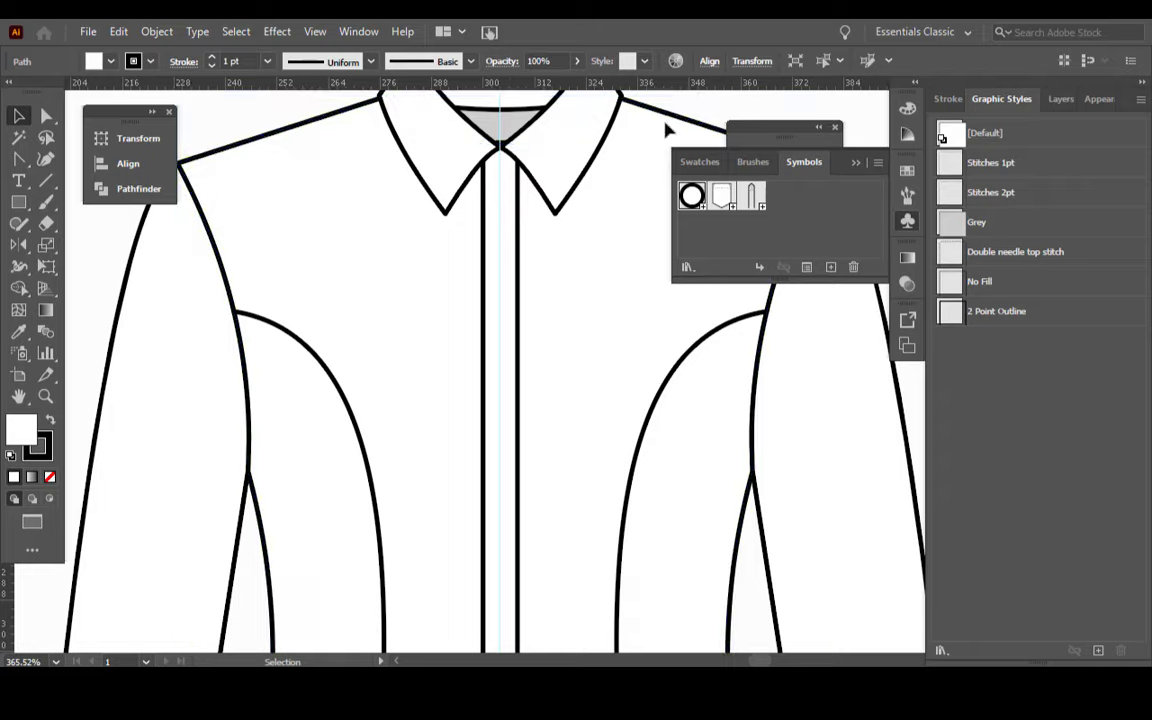
click(667, 125)
click(504, 170)
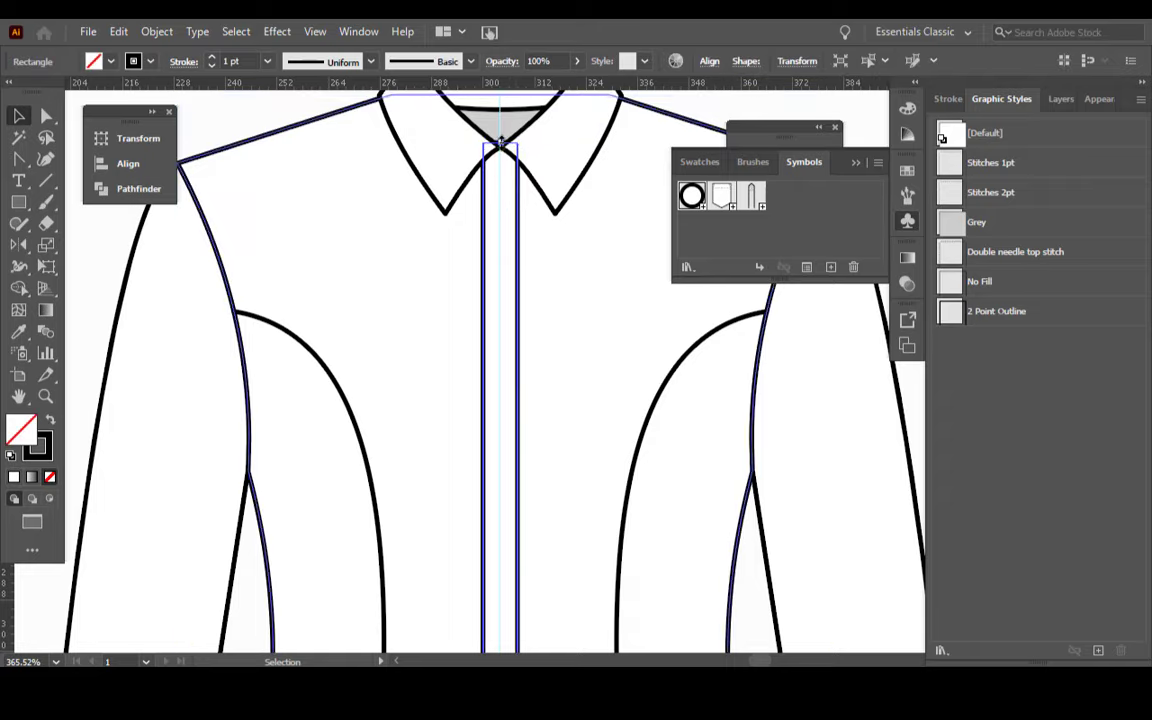
drag(500, 141, 501, 147)
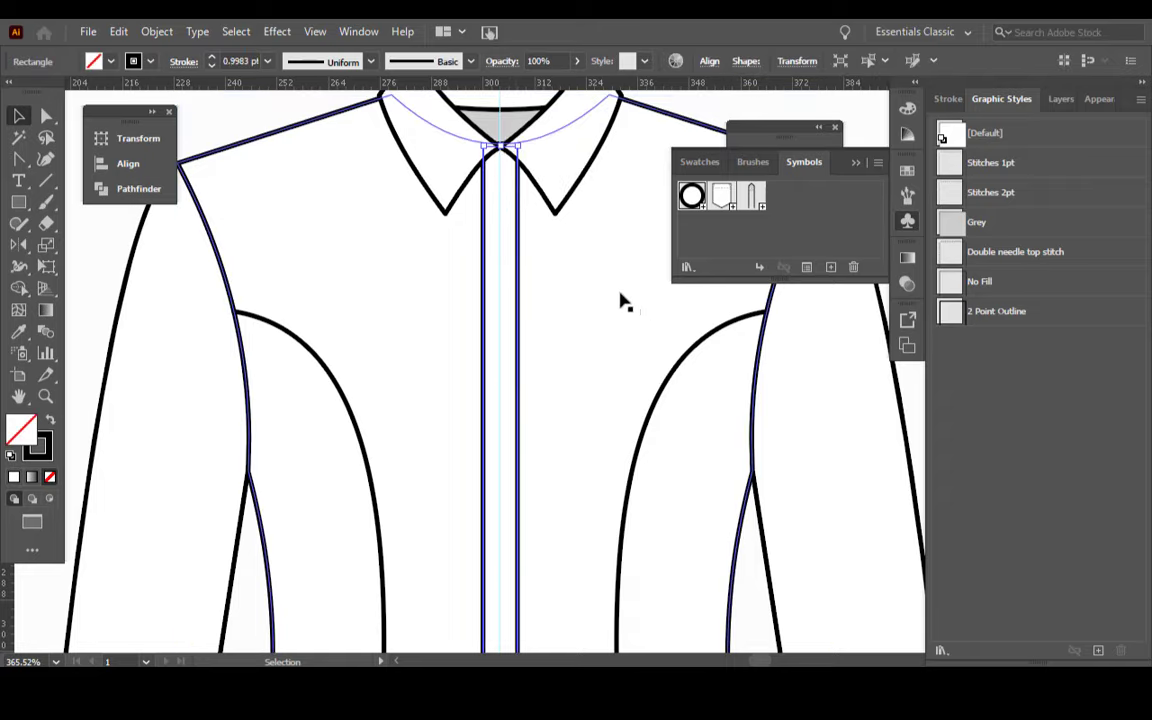
Step: Isolate the placket rectangle and place one shirt button symbol at its upper end, centred on the guide
right_click(518, 212)
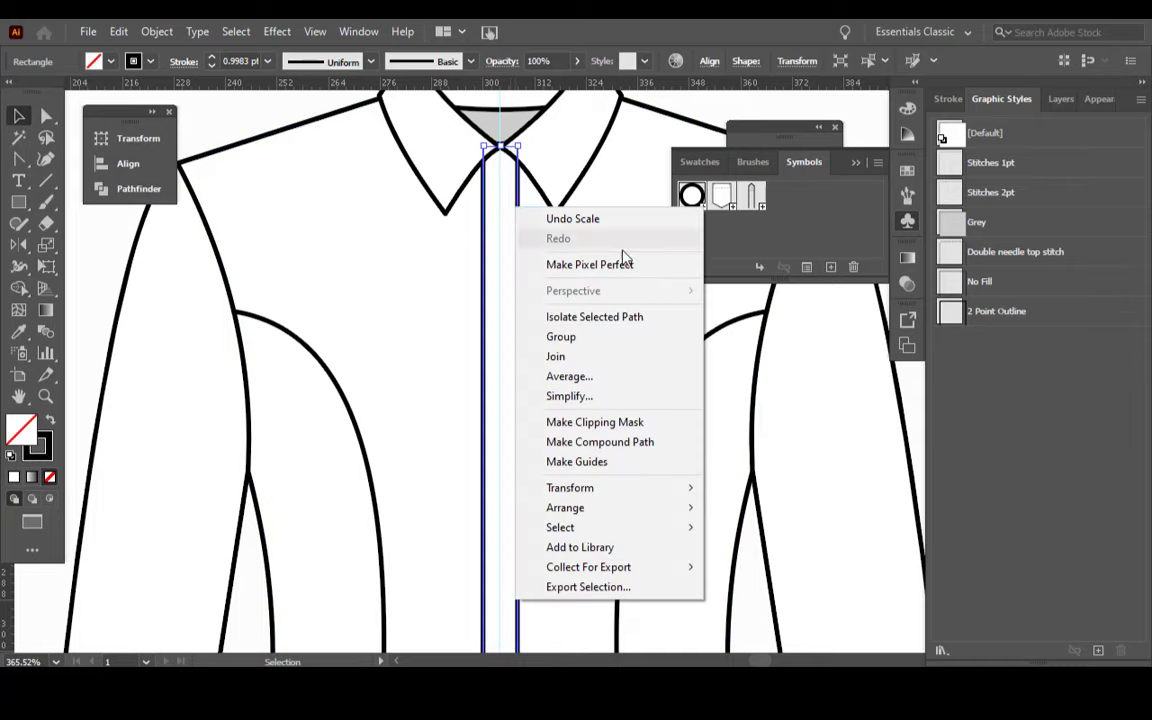
click(640, 320)
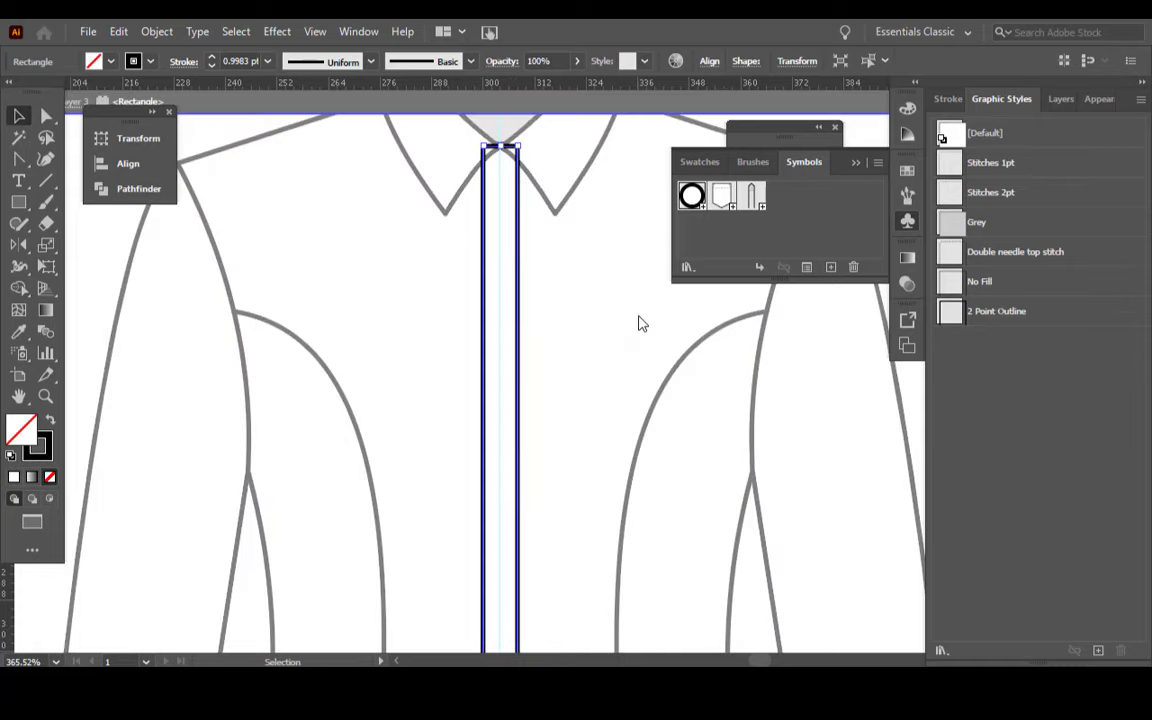
click(590, 272)
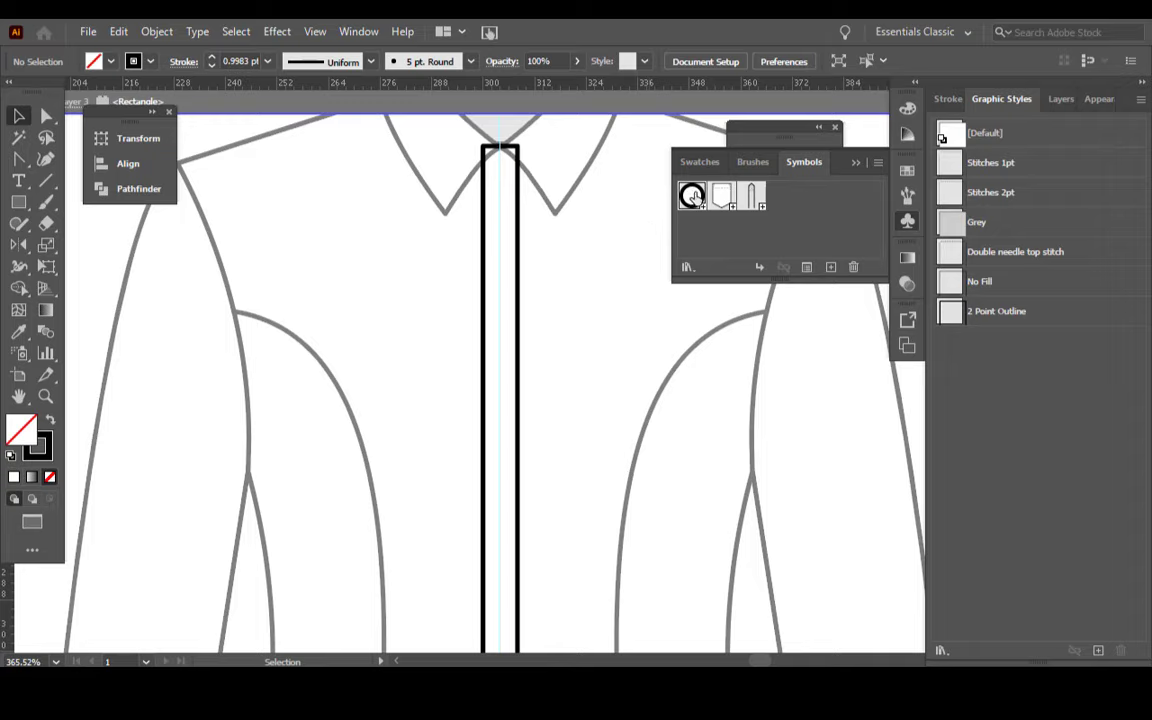
drag(692, 195, 502, 170)
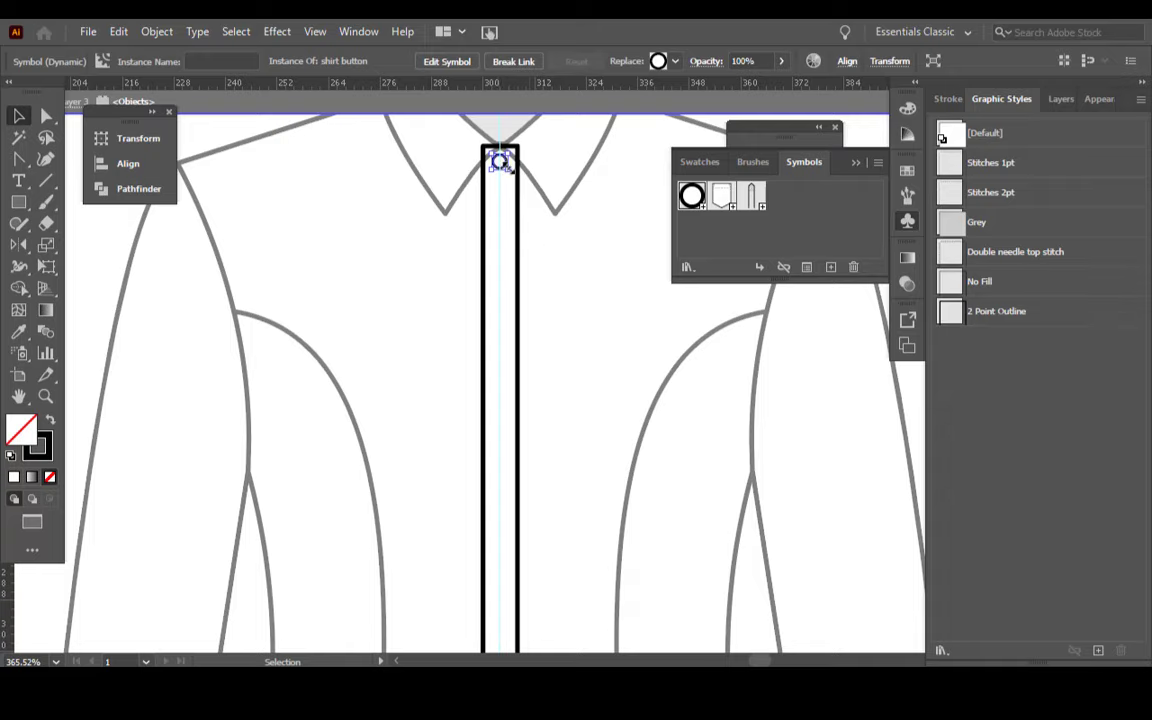
Step: Copy the shirt button, paste six copies in place over the original, and show the layer stack
key(ctrl+c)
key(ctrl)
click(1061, 99)
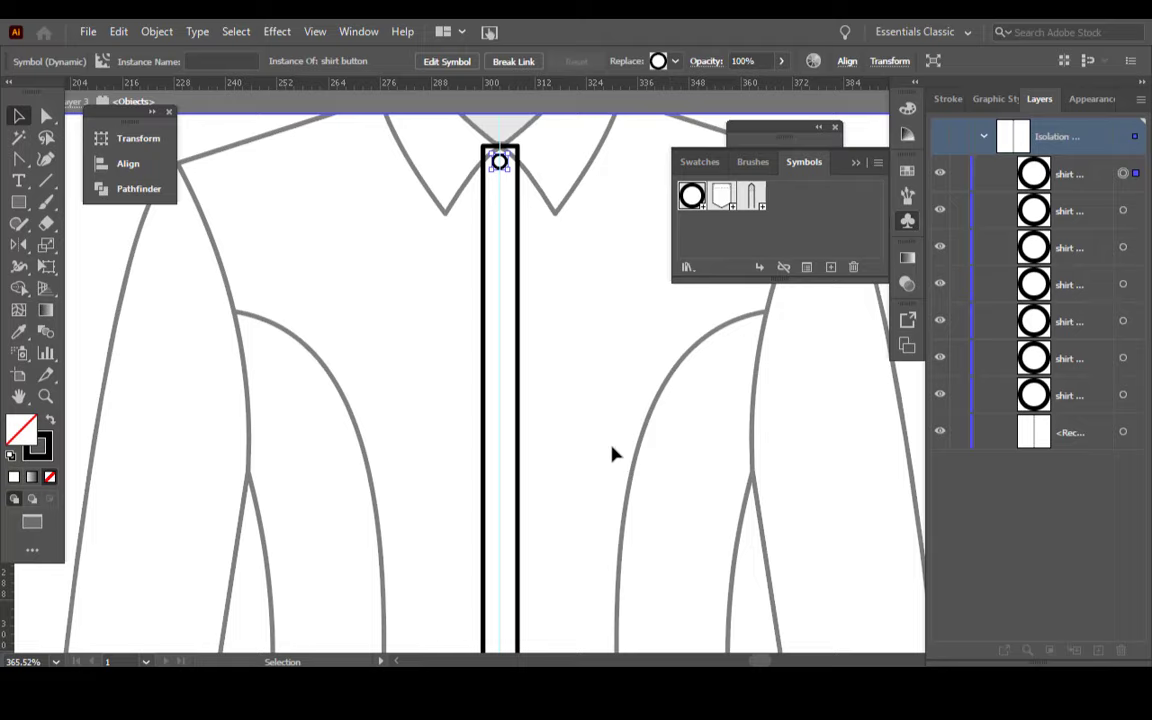
Step: Move the topmost shirt button of the stack straight down the centre guide to the lower placket, a short distance above the hem
key(ctrl+minus)
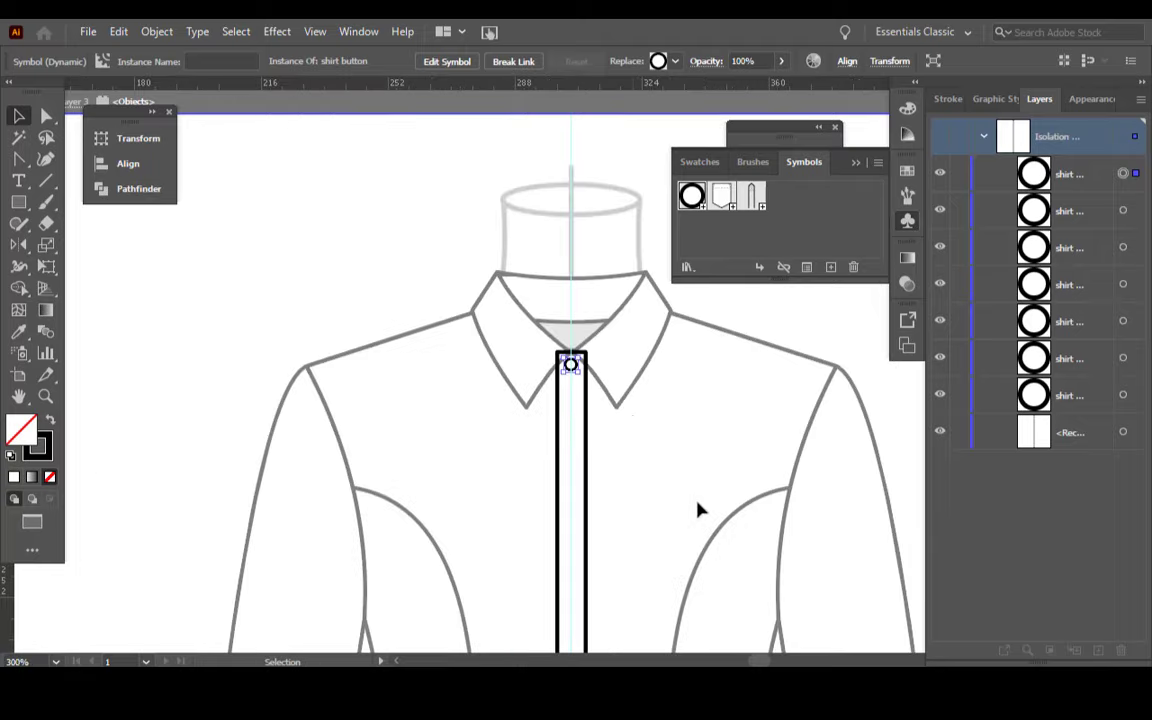
key(ctrl+minus)
key(a)
scroll(631, 346, left, 2)
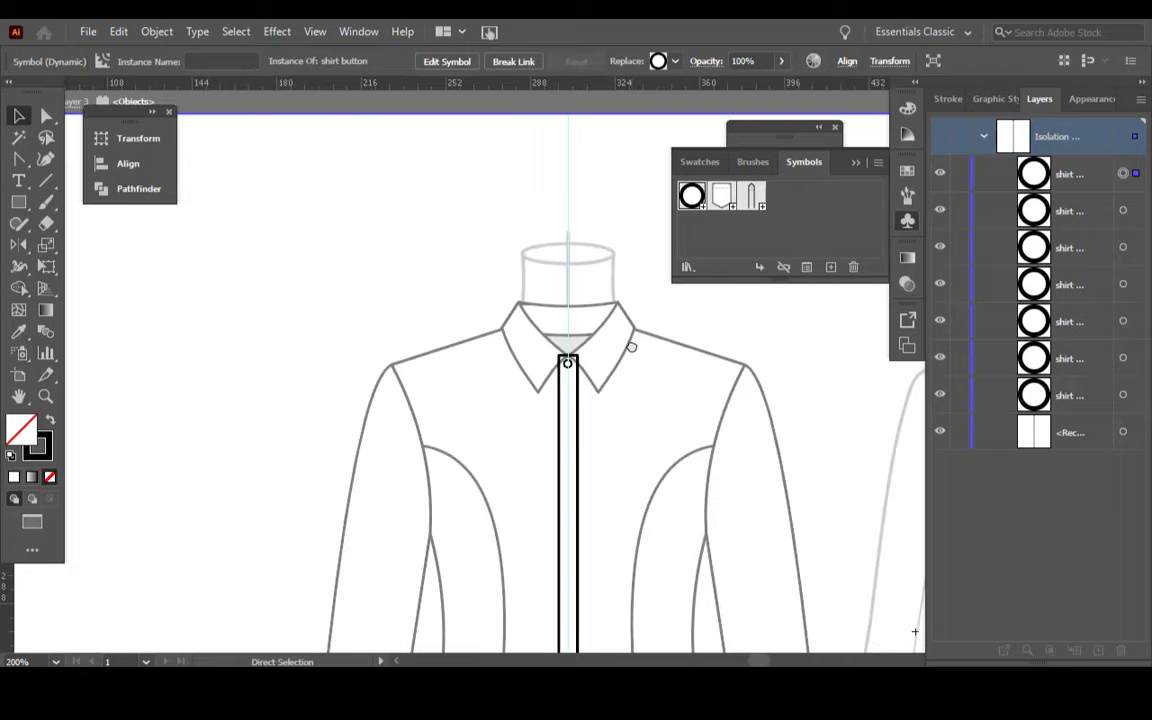
key(ctrl+minus)
drag(635, 427, 578, 276)
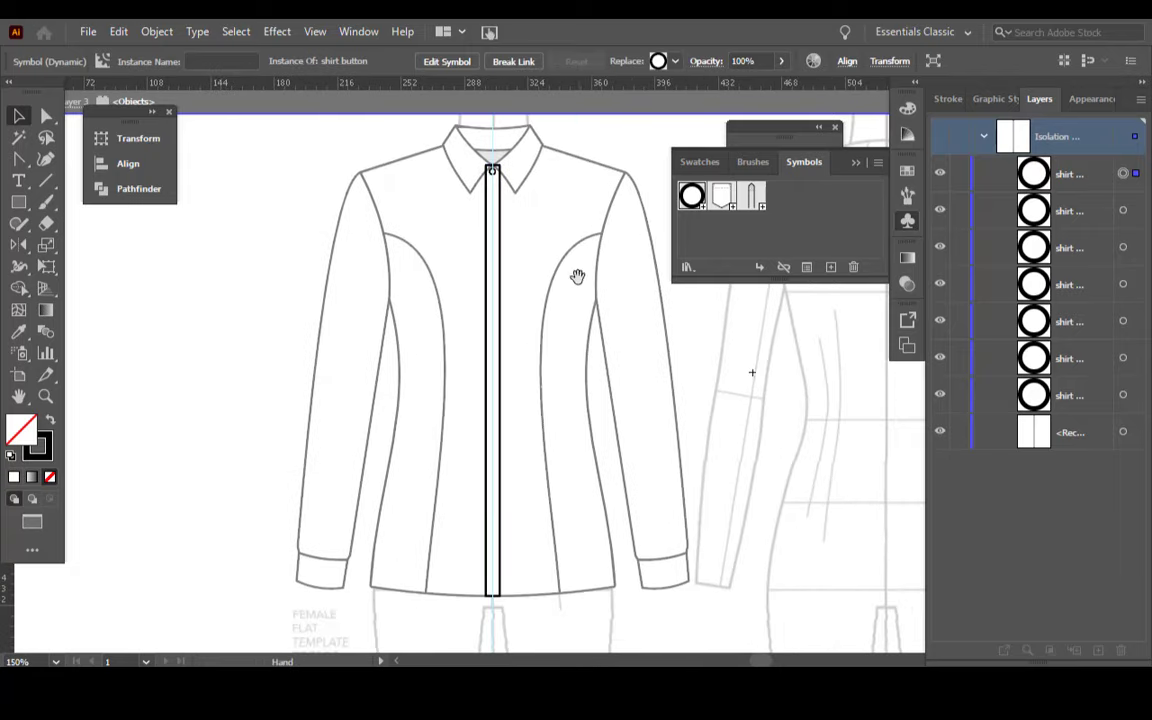
click(578, 293)
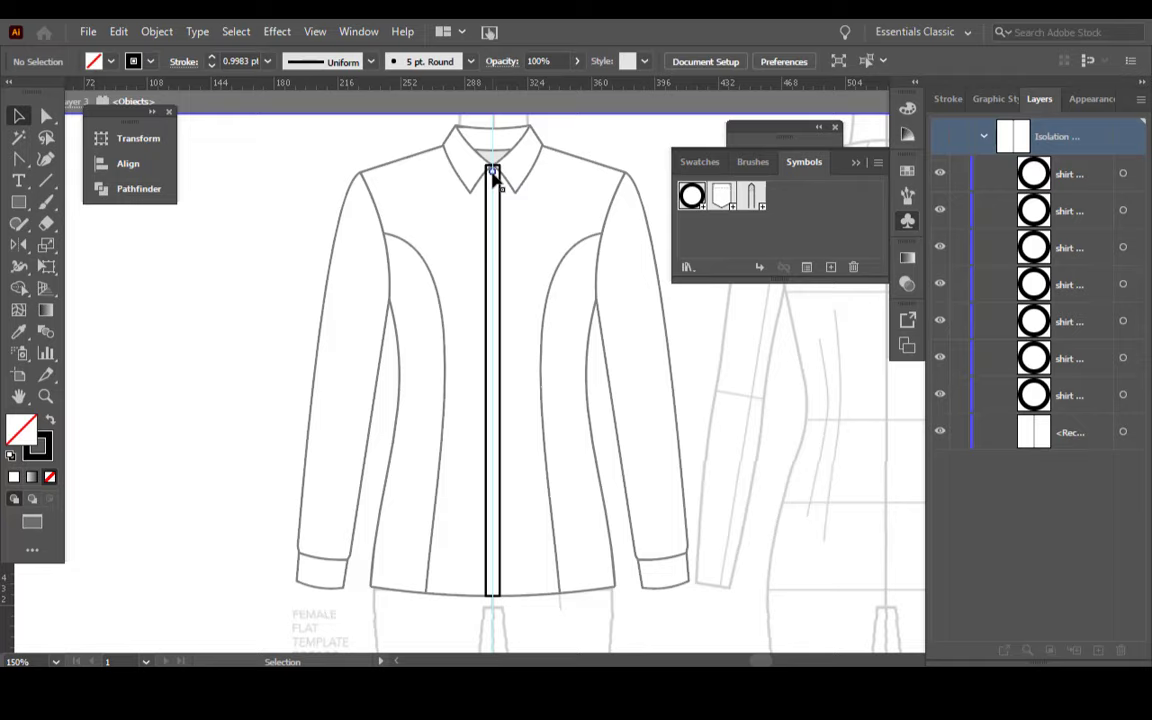
drag(493, 178, 493, 510)
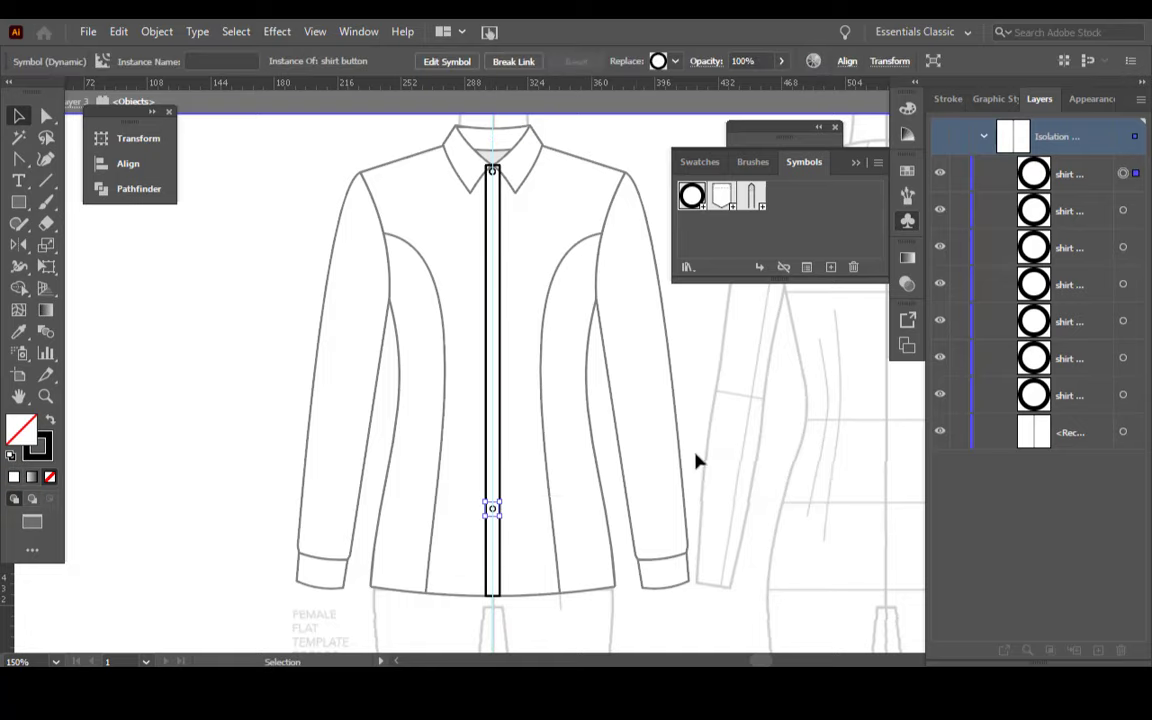
Step: Select all seven shirt buttons, centre them horizontally relative to the selection, and distribute them evenly by their vertical centres along the placket
click(738, 447)
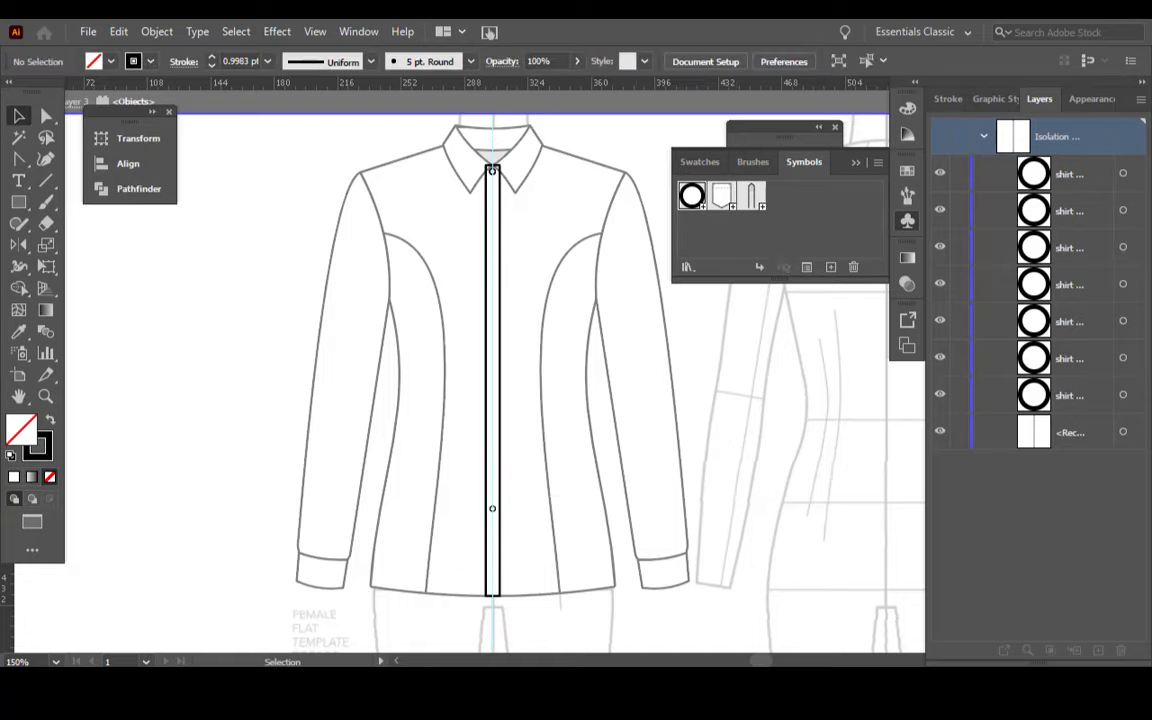
click(1122, 173)
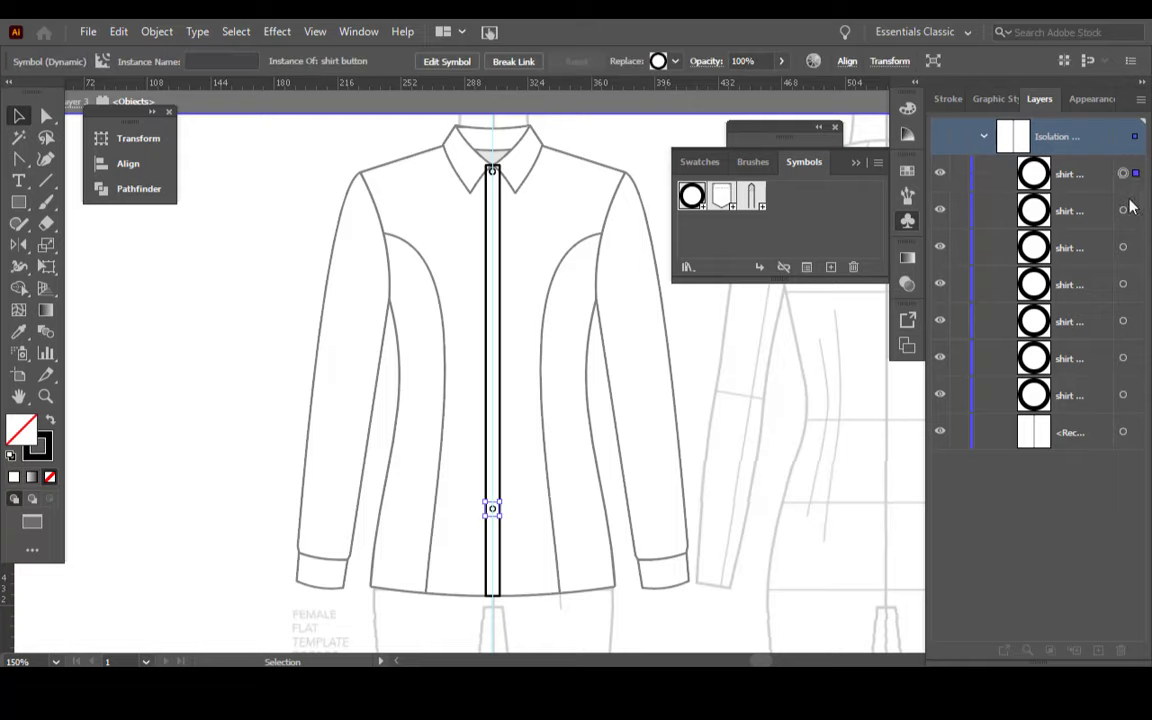
shift+click(1123, 211)
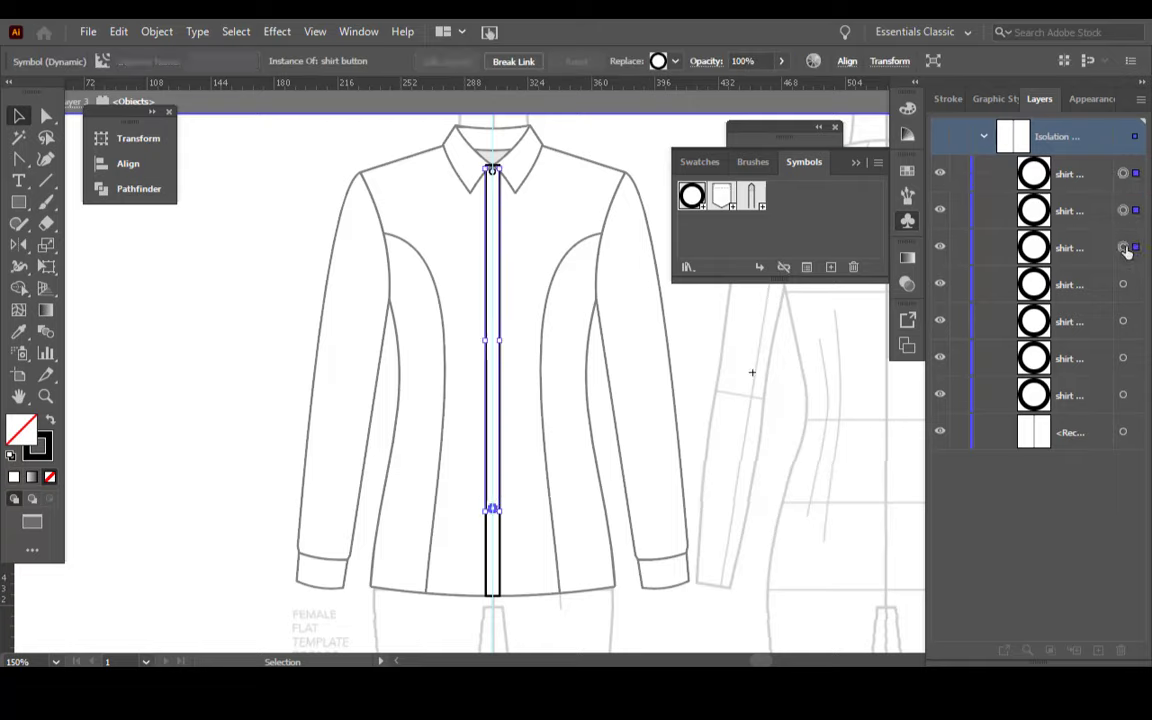
shift+click(1123, 284)
shift+click(1123, 323)
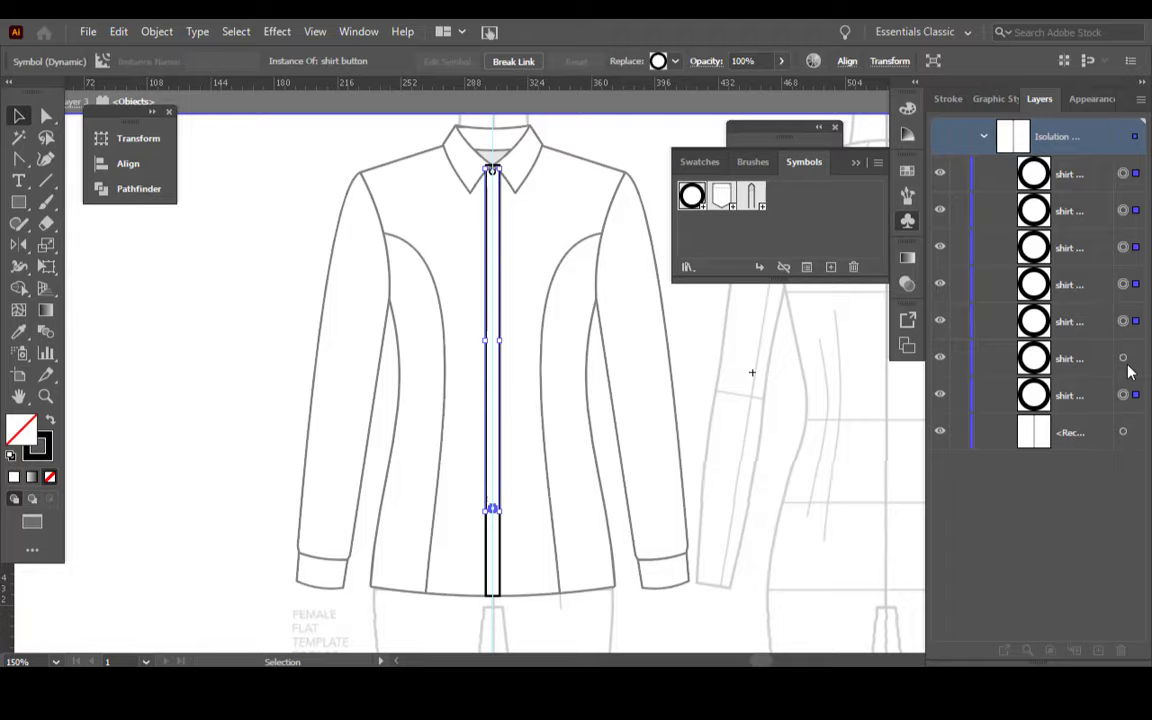
shift+click(1123, 359)
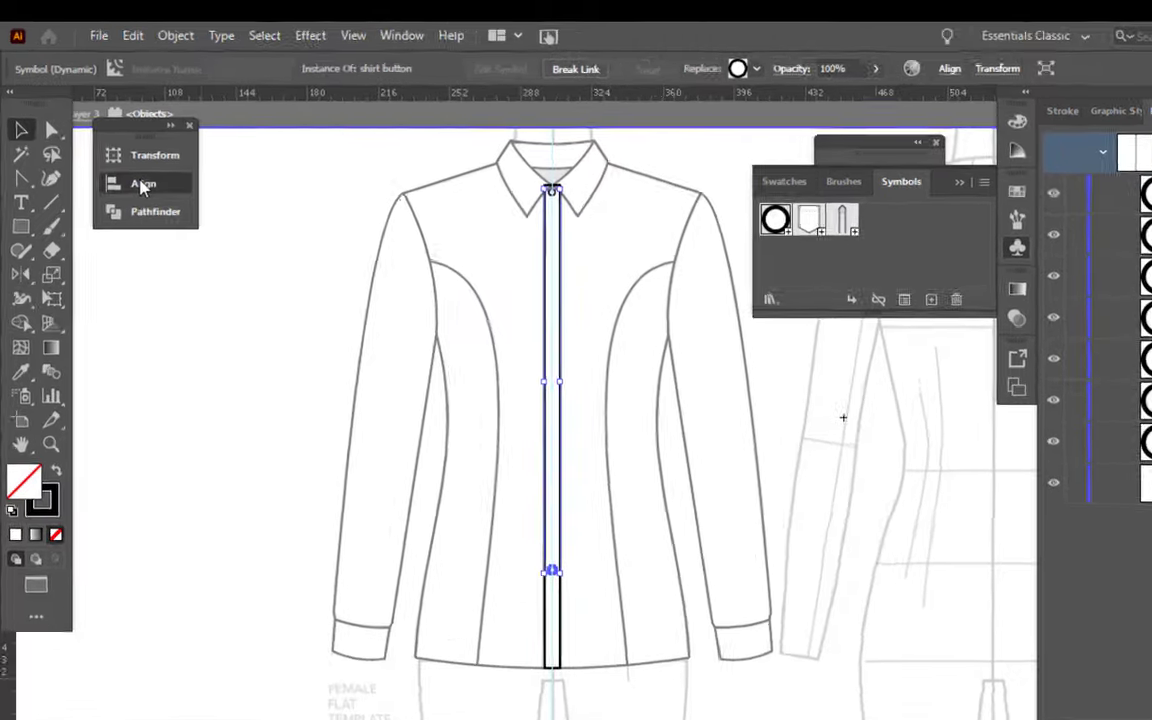
click(138, 163)
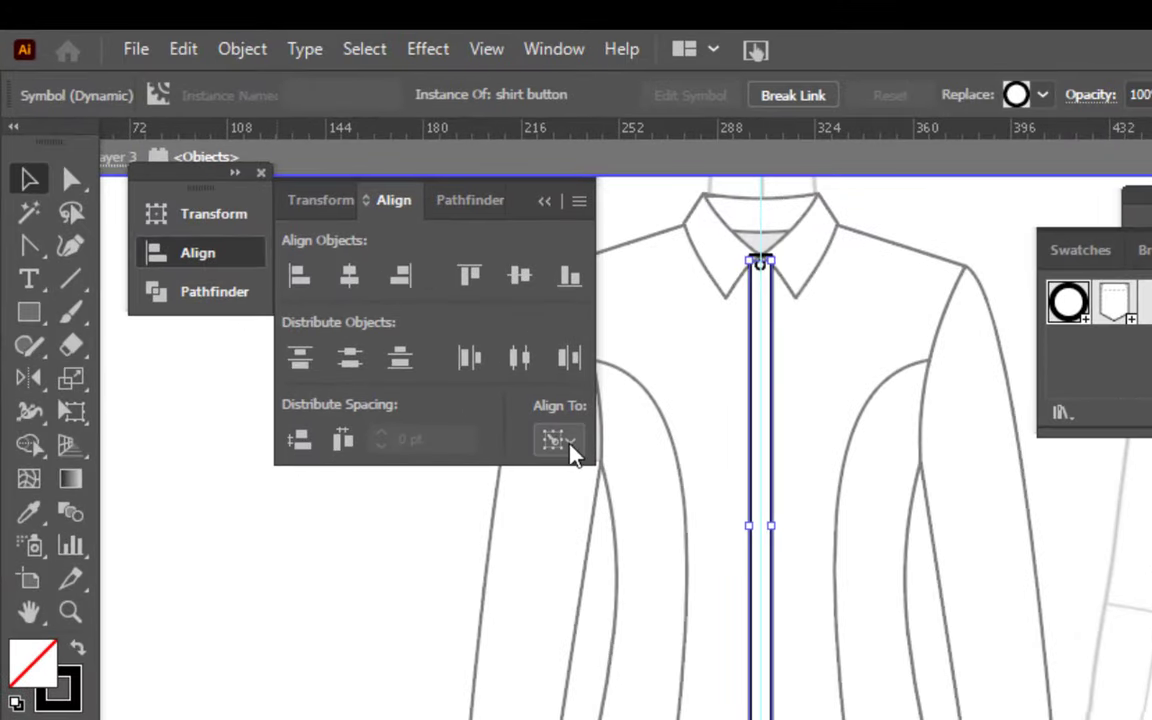
click(555, 440)
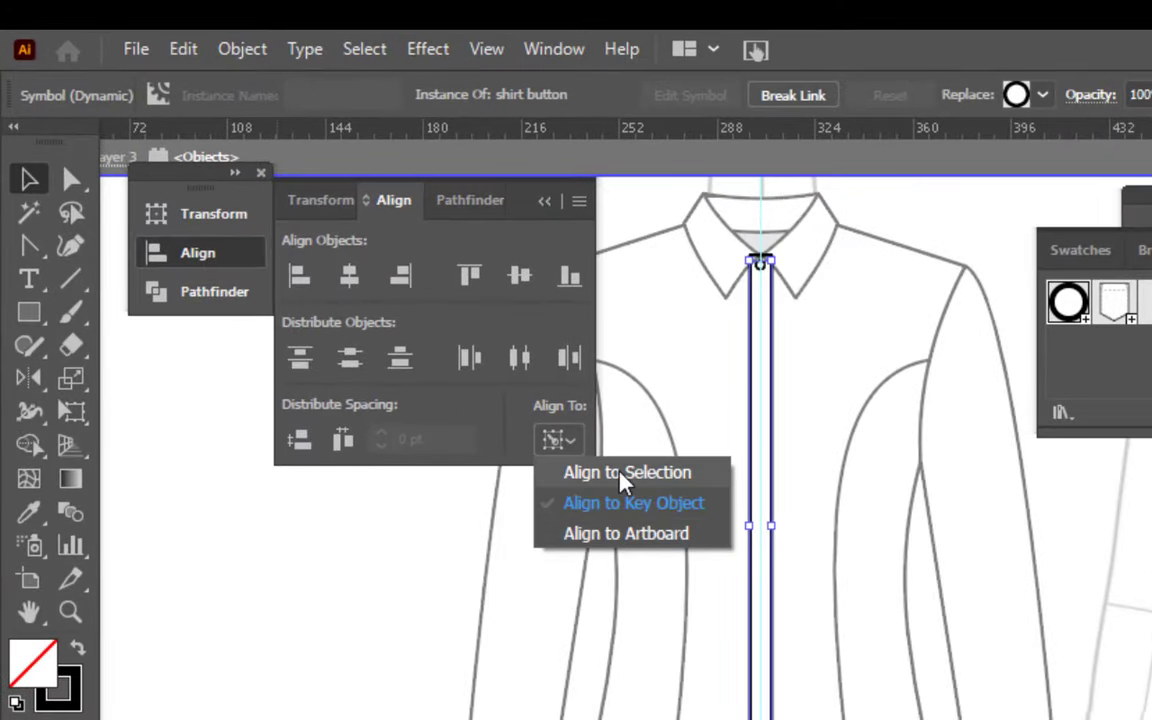
click(622, 473)
click(565, 443)
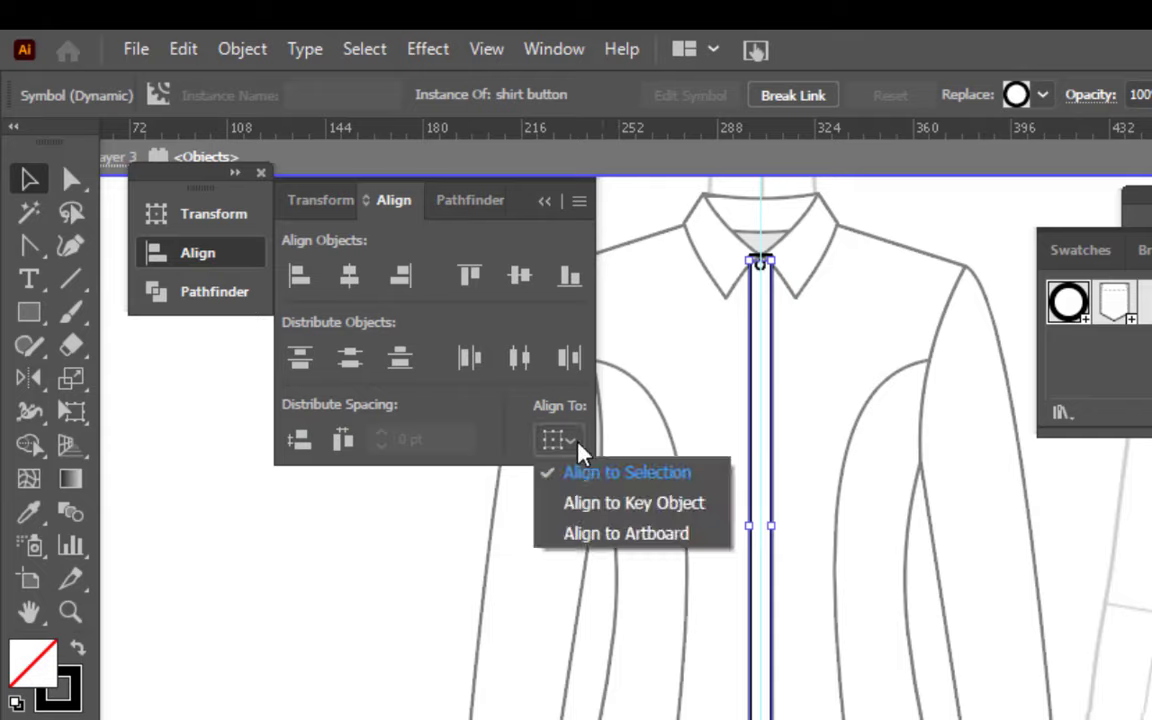
click(350, 279)
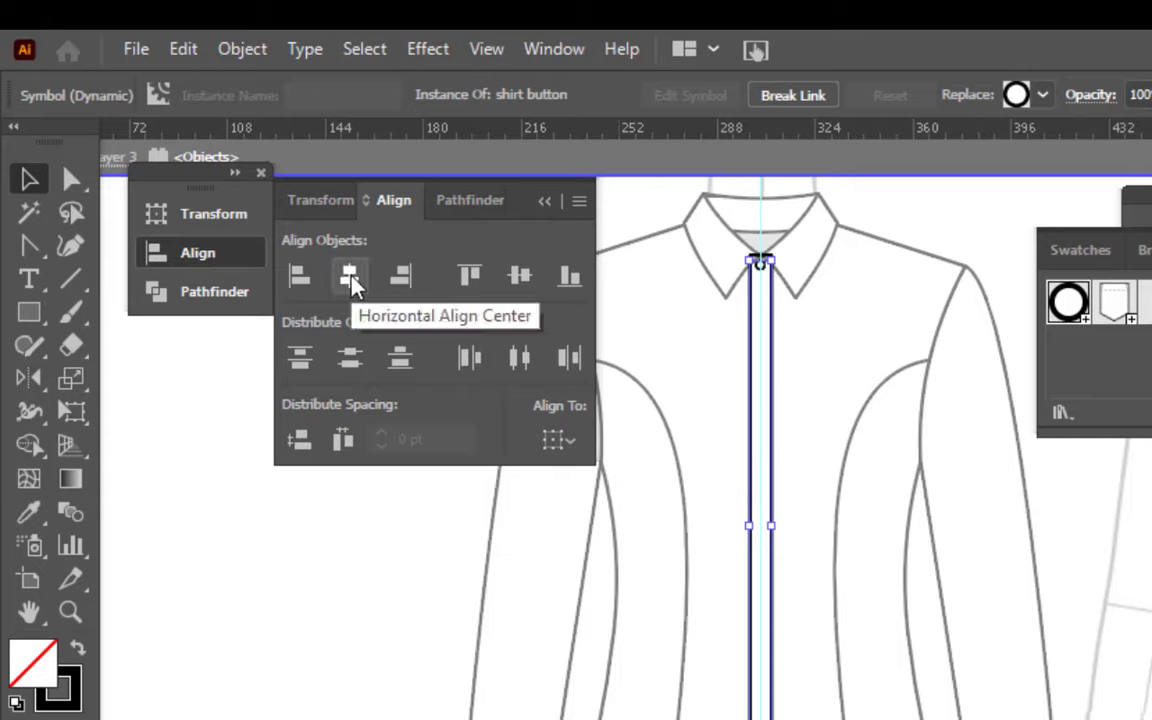
click(350, 360)
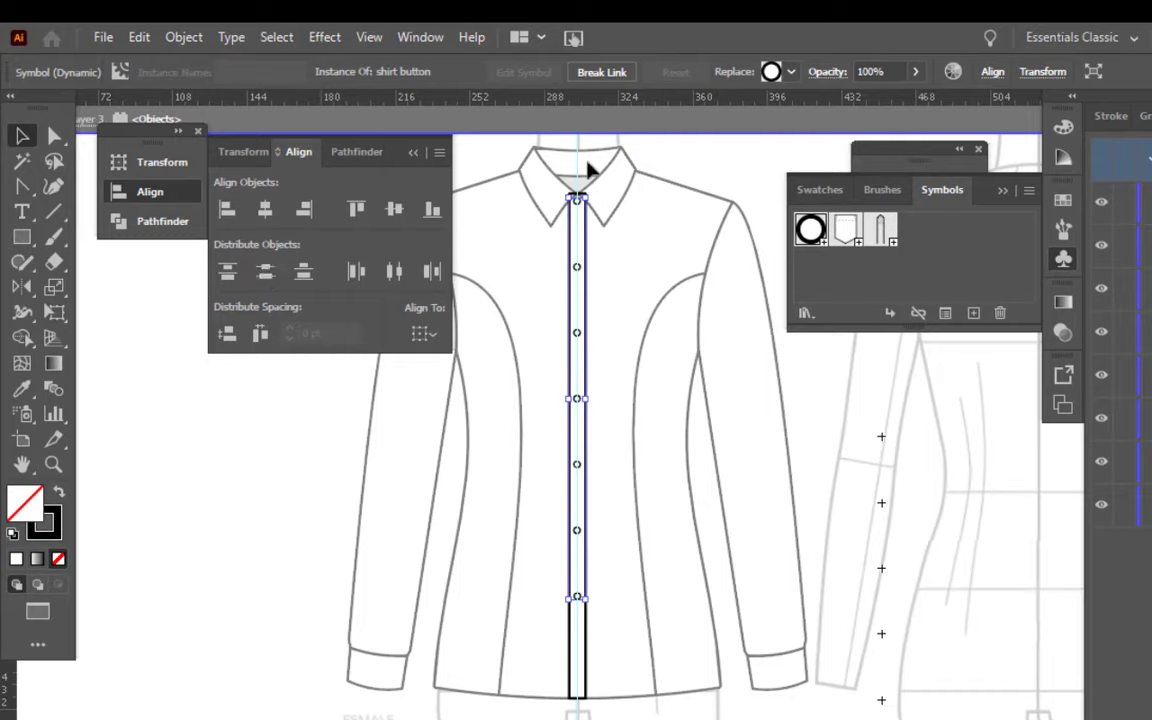
Step: Undo the buttons' vertical distribution and apply it again to the seven selected buttons
click(310, 503)
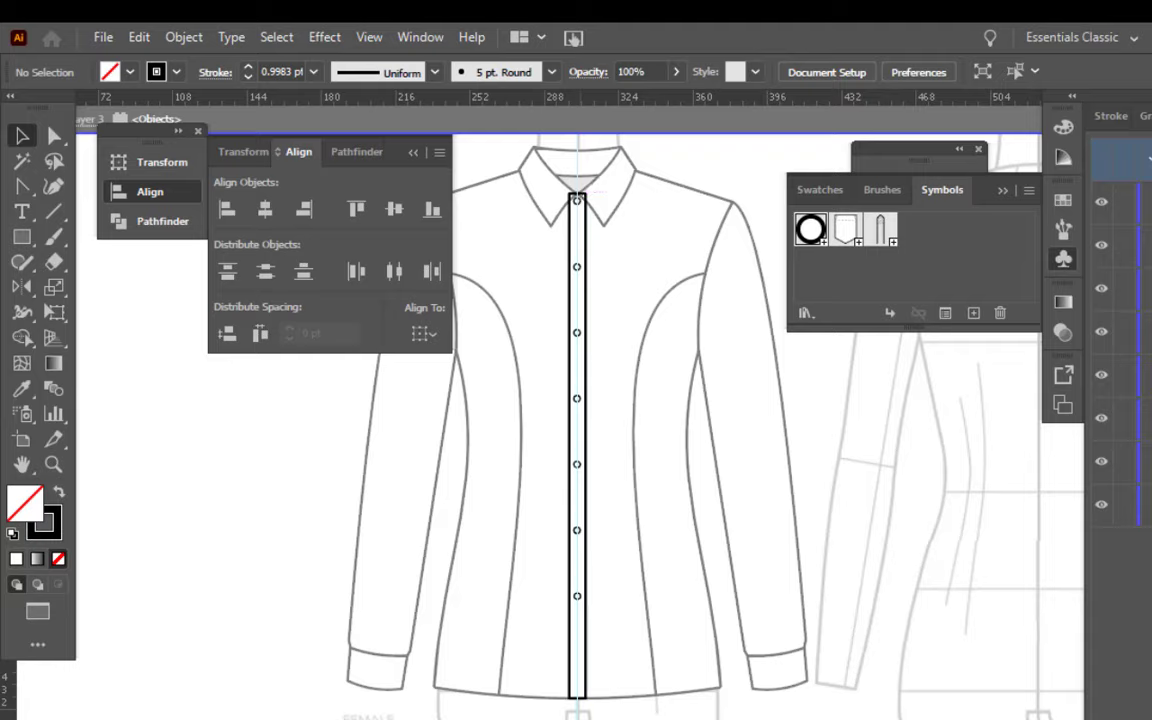
key(ctrl+z)
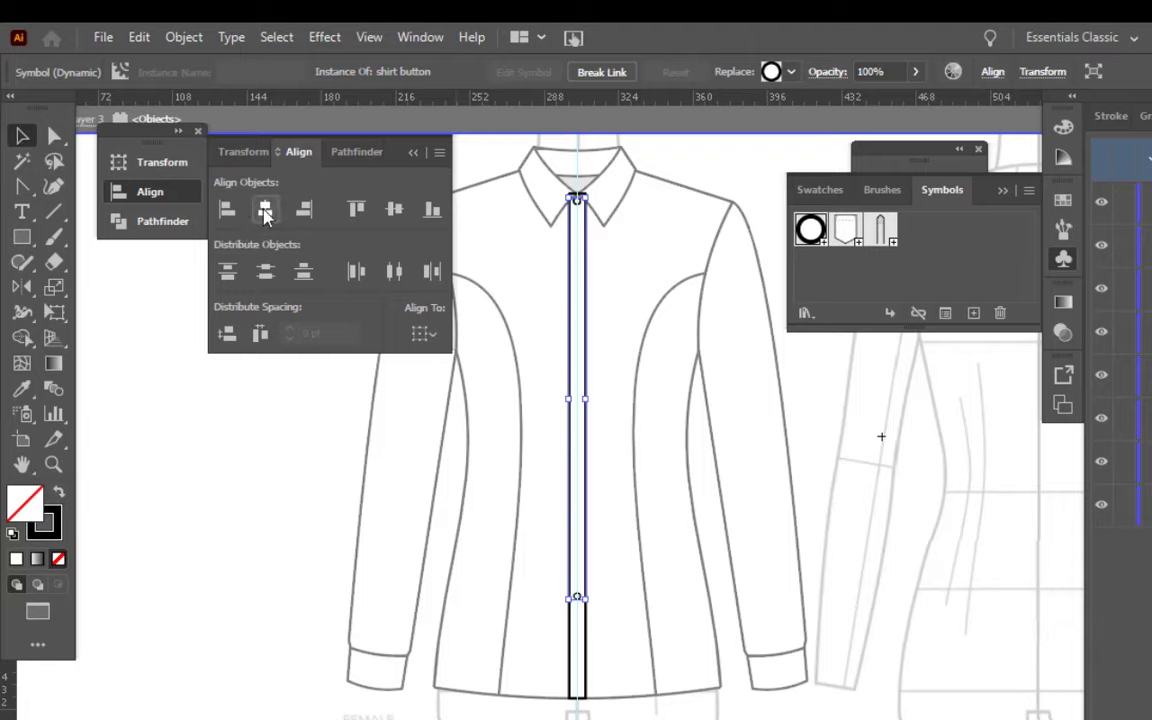
click(265, 271)
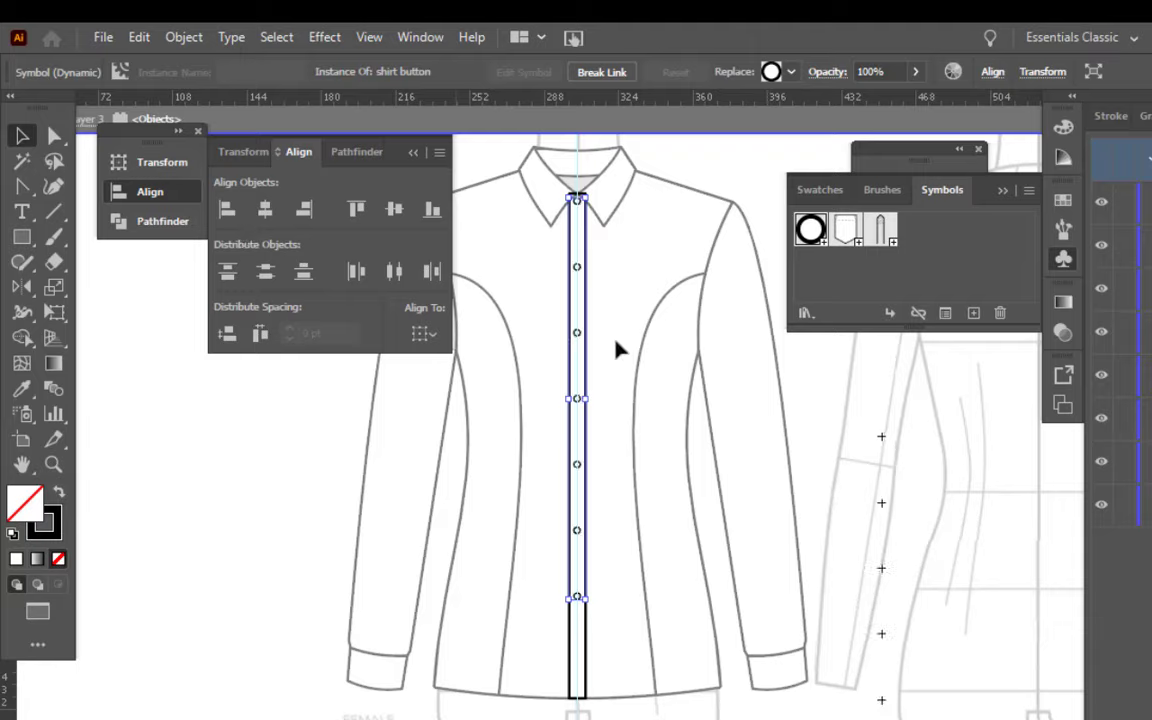
Step: Select the seven evenly spaced shirt buttons again and group them into one object
right_click(656, 320)
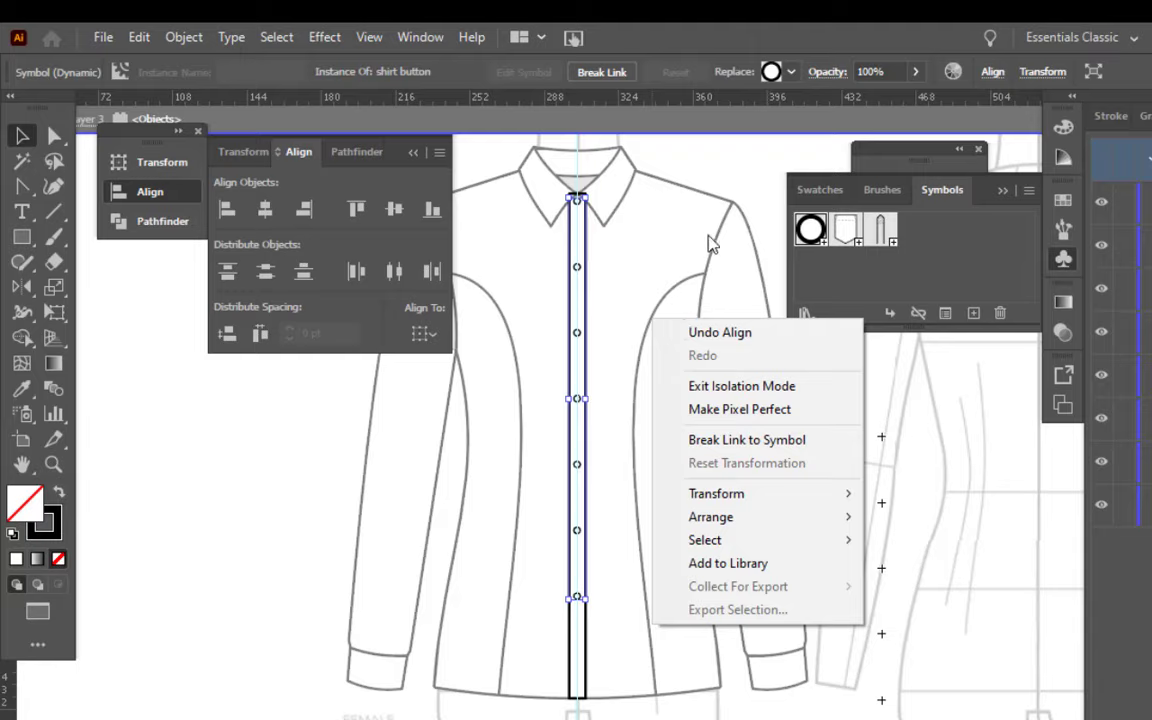
click(706, 179)
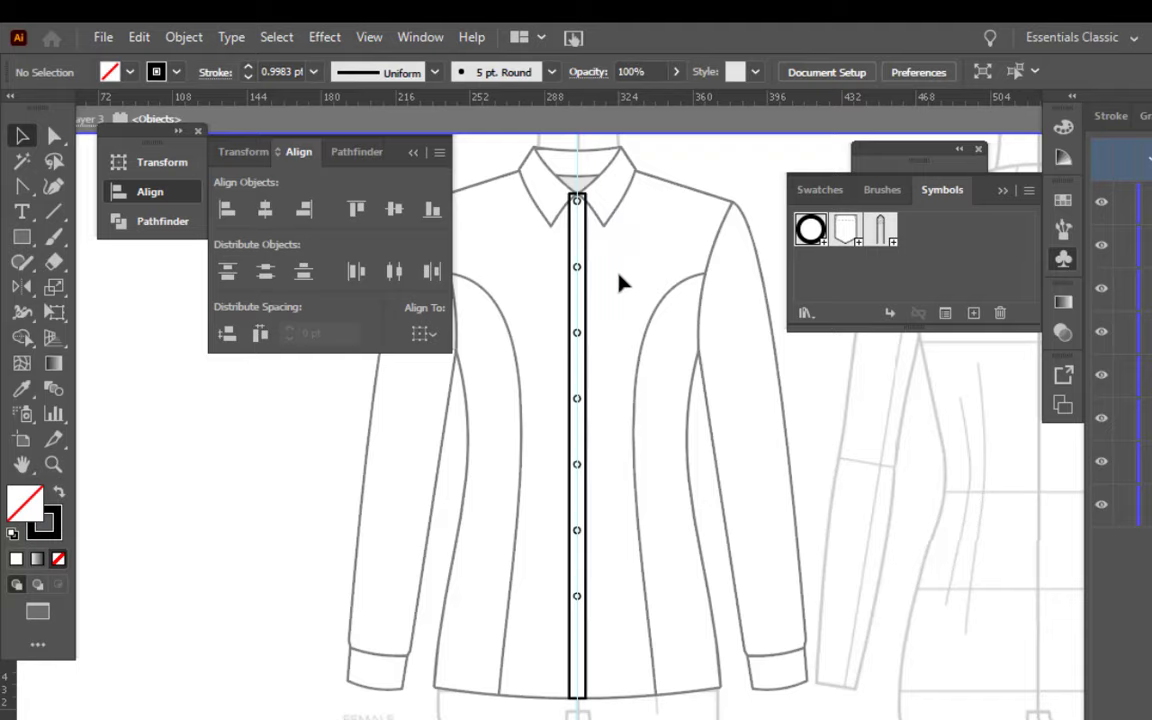
click(576, 596)
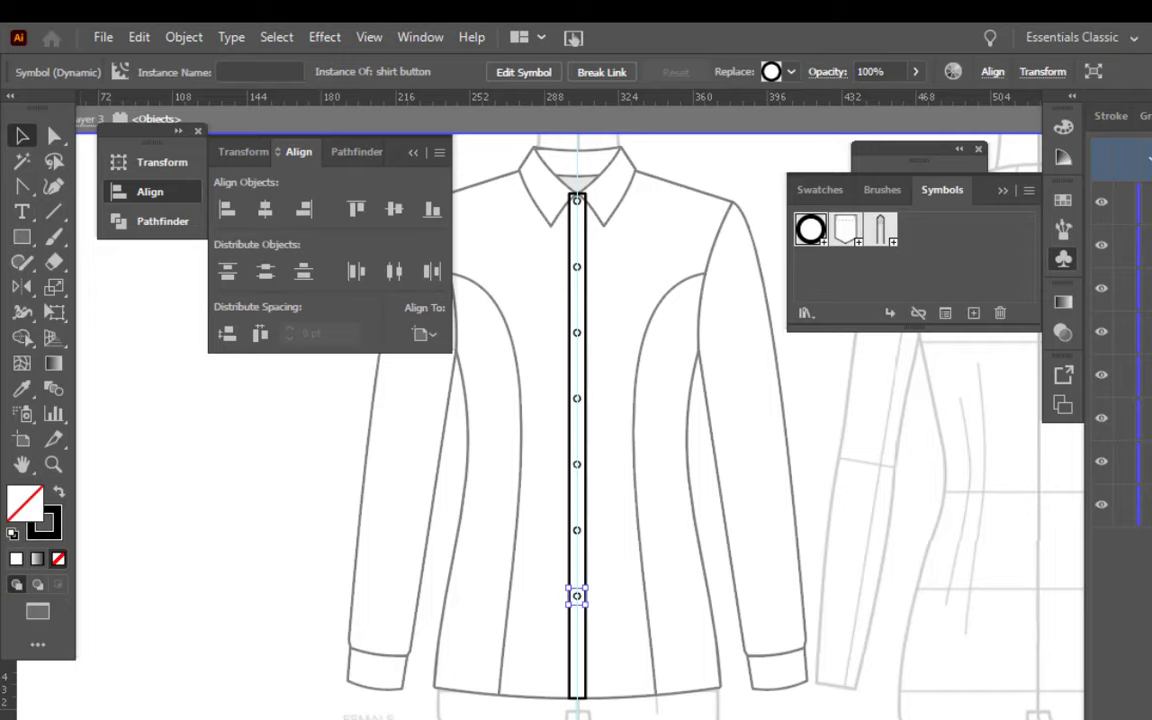
shift+click(1112, 300)
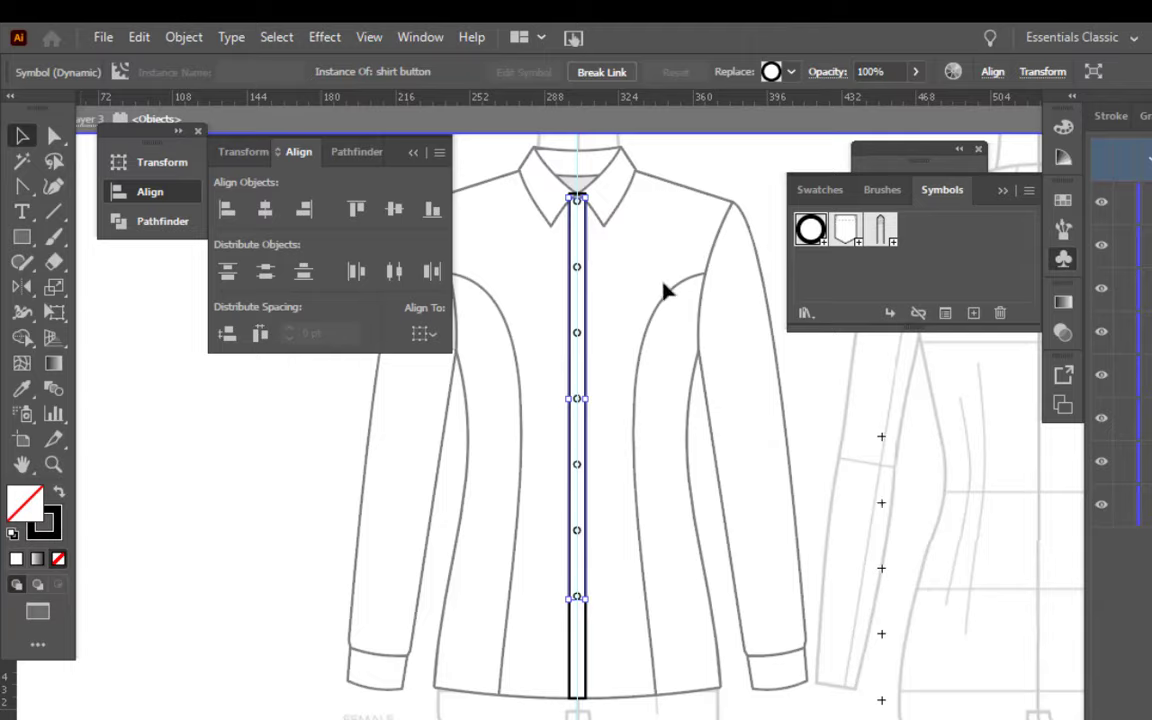
click(188, 37)
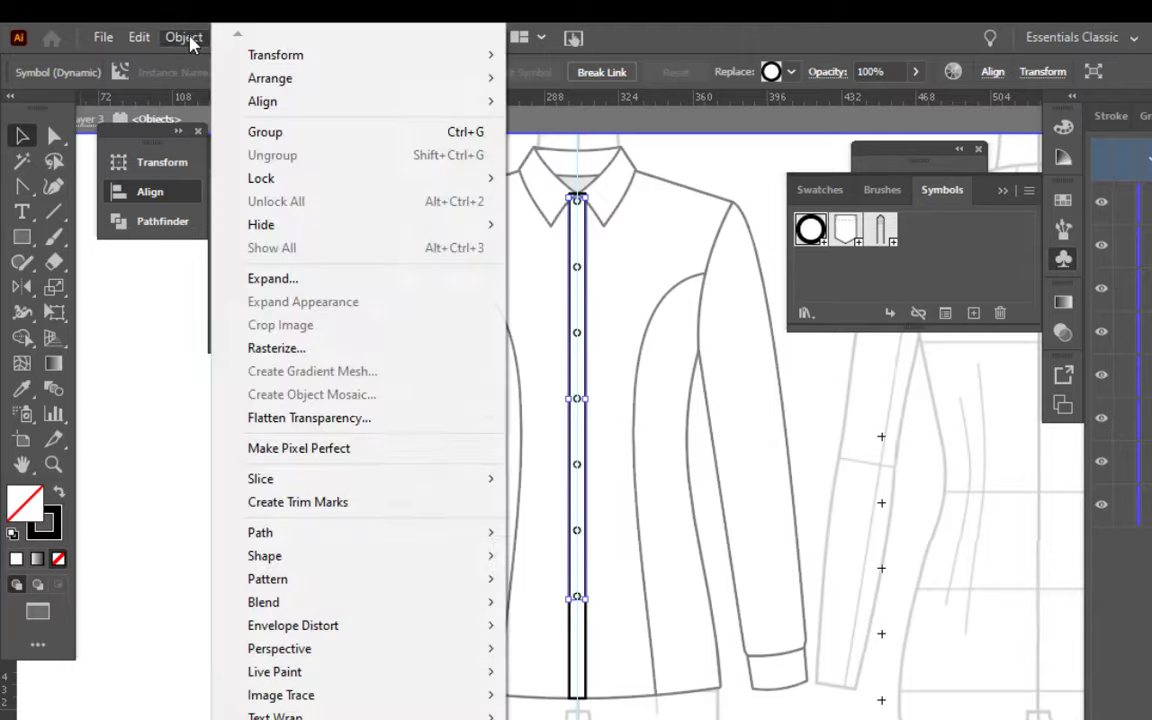
click(472, 138)
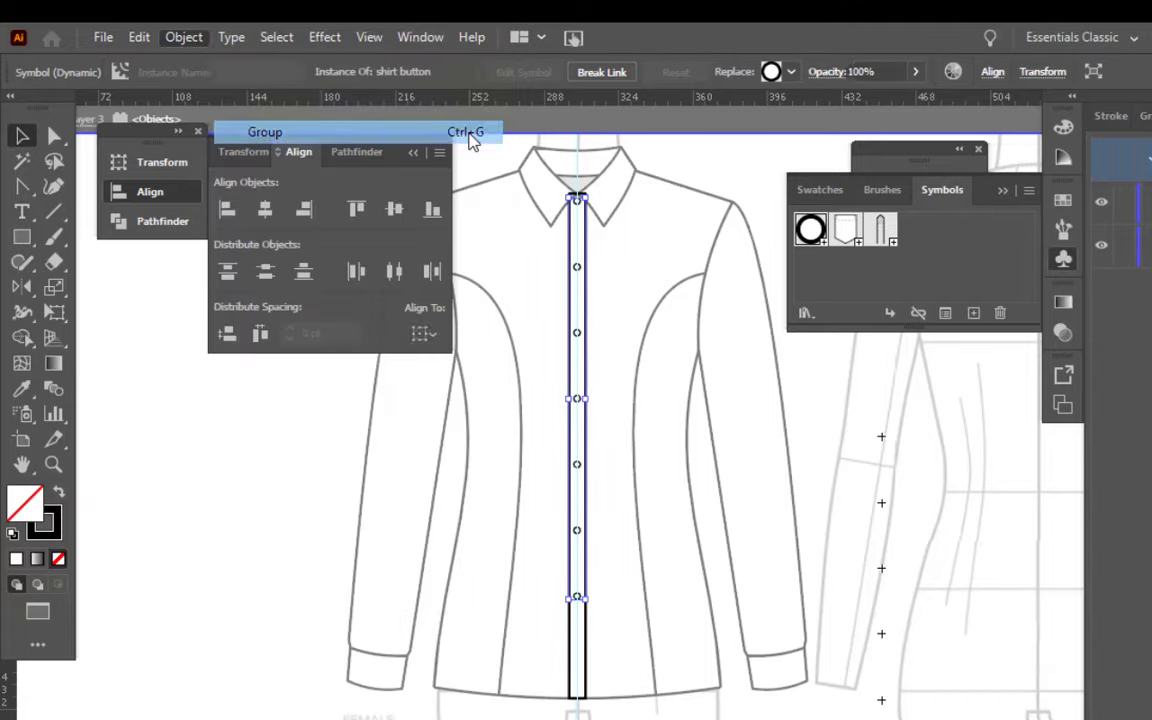
click(743, 188)
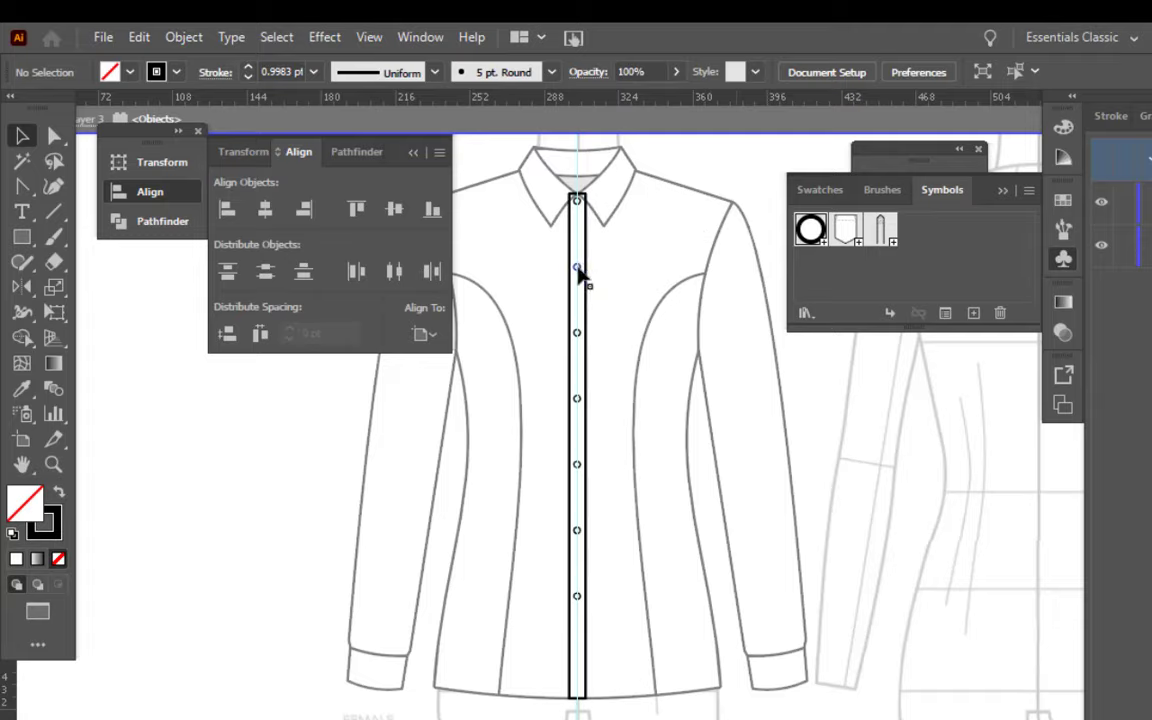
Step: Move the button group aside and back onto the centre guide, slightly lower on the placket, and leave isolation mode
drag(581, 275, 668, 276)
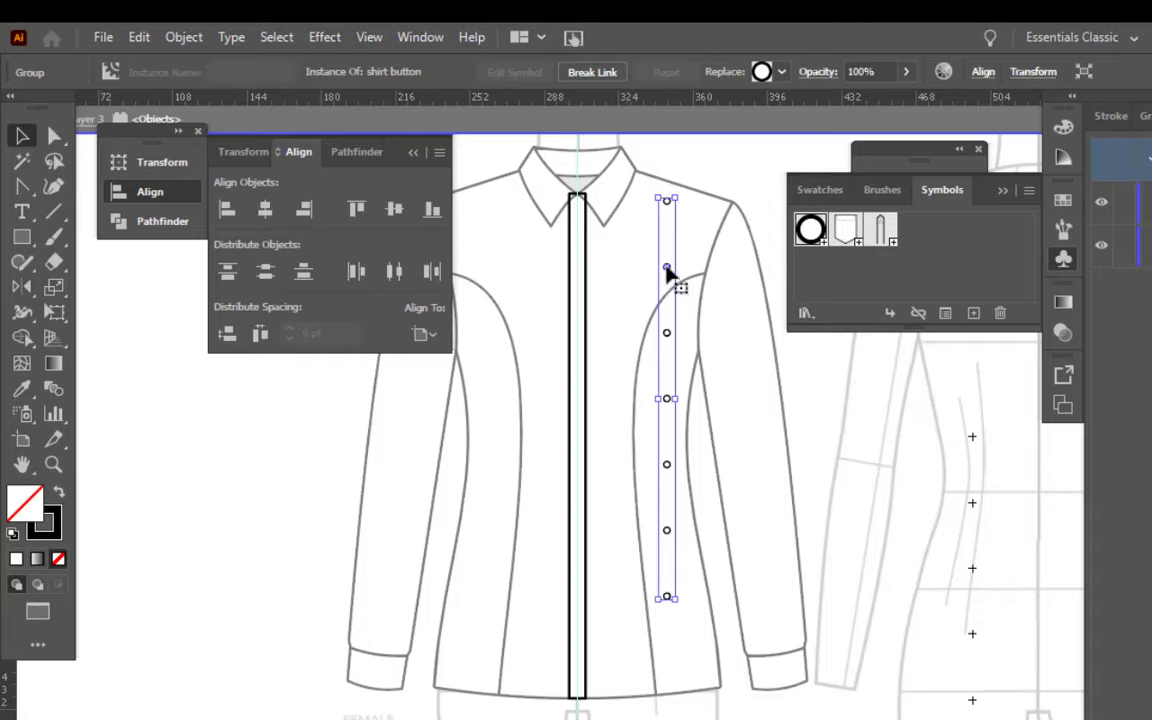
drag(667, 270, 578, 279)
click(632, 288)
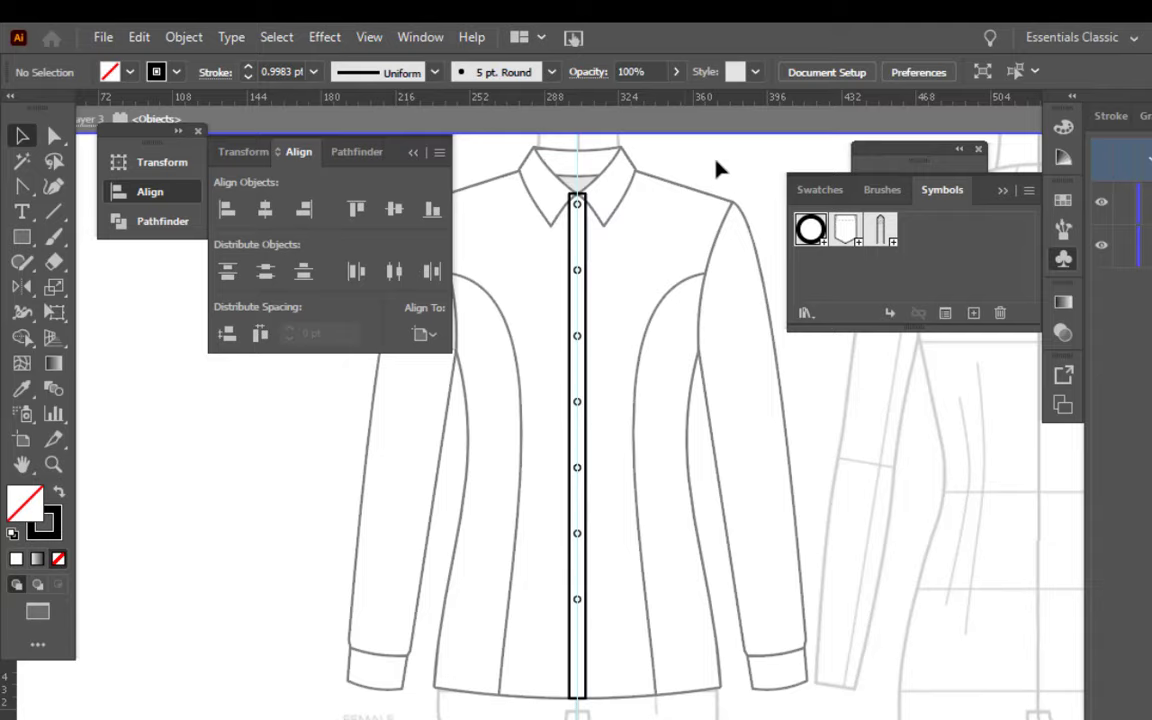
key(Escape)
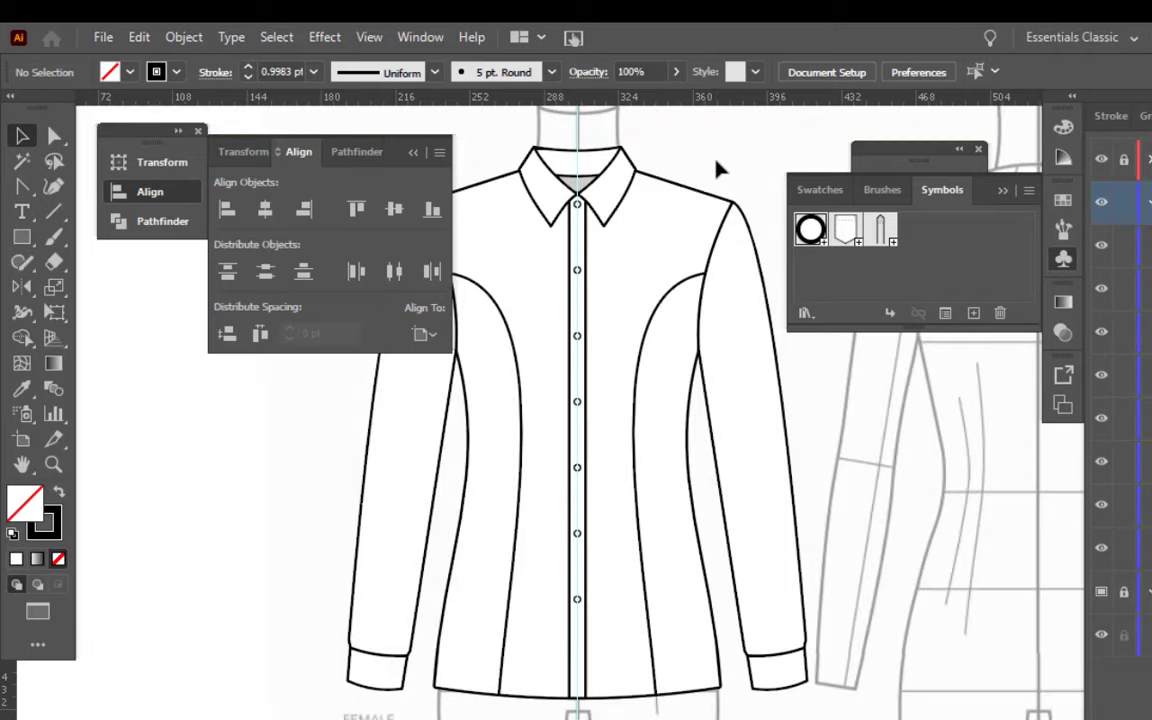
click(1002, 191)
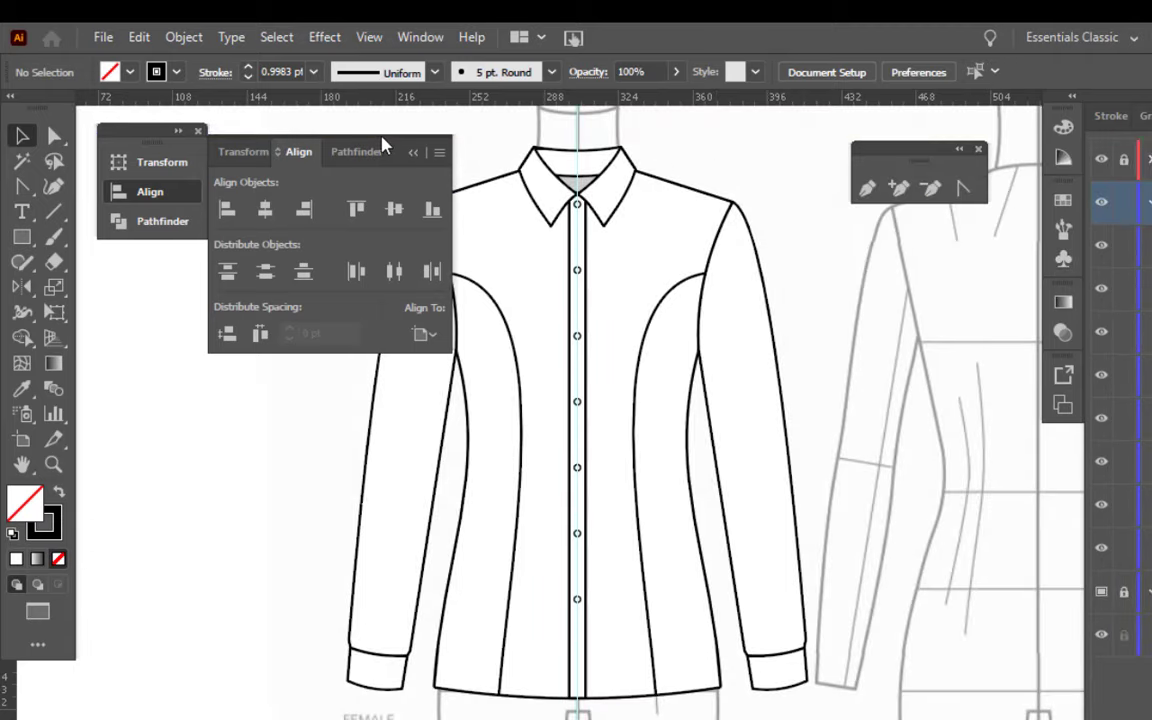
click(413, 154)
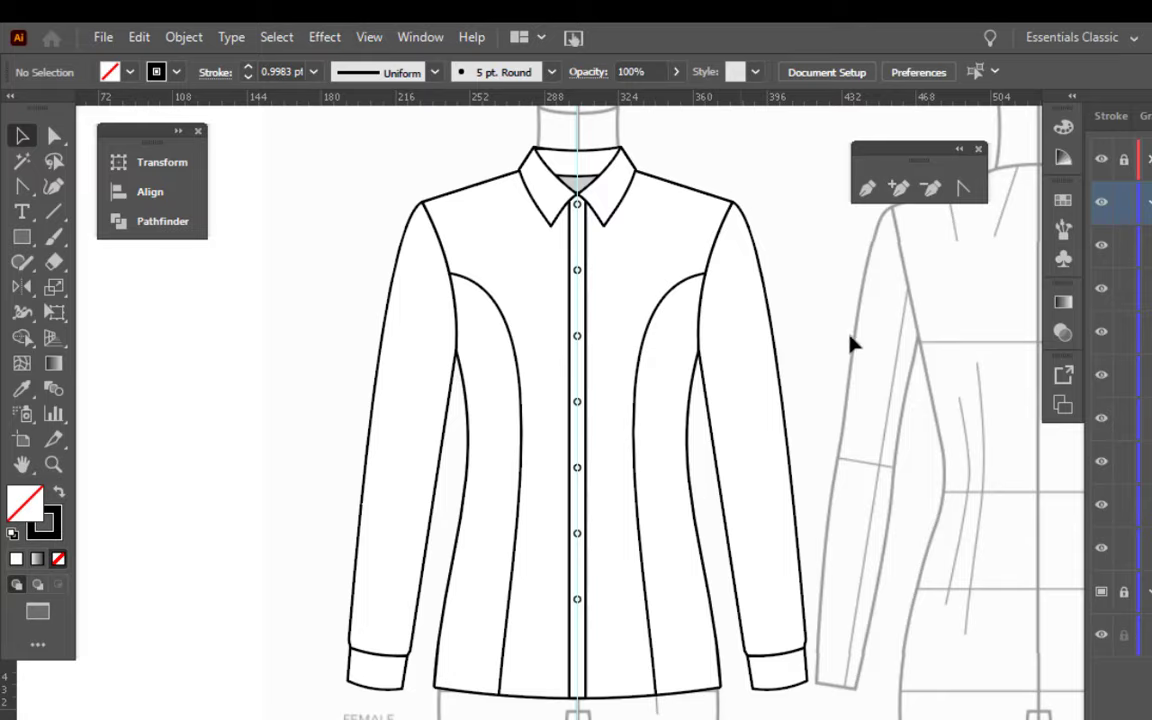
Step: Duplicate the shirt body's hem line just above the hem and apply the Stitches 1pt graphic style to the copy
click(54, 135)
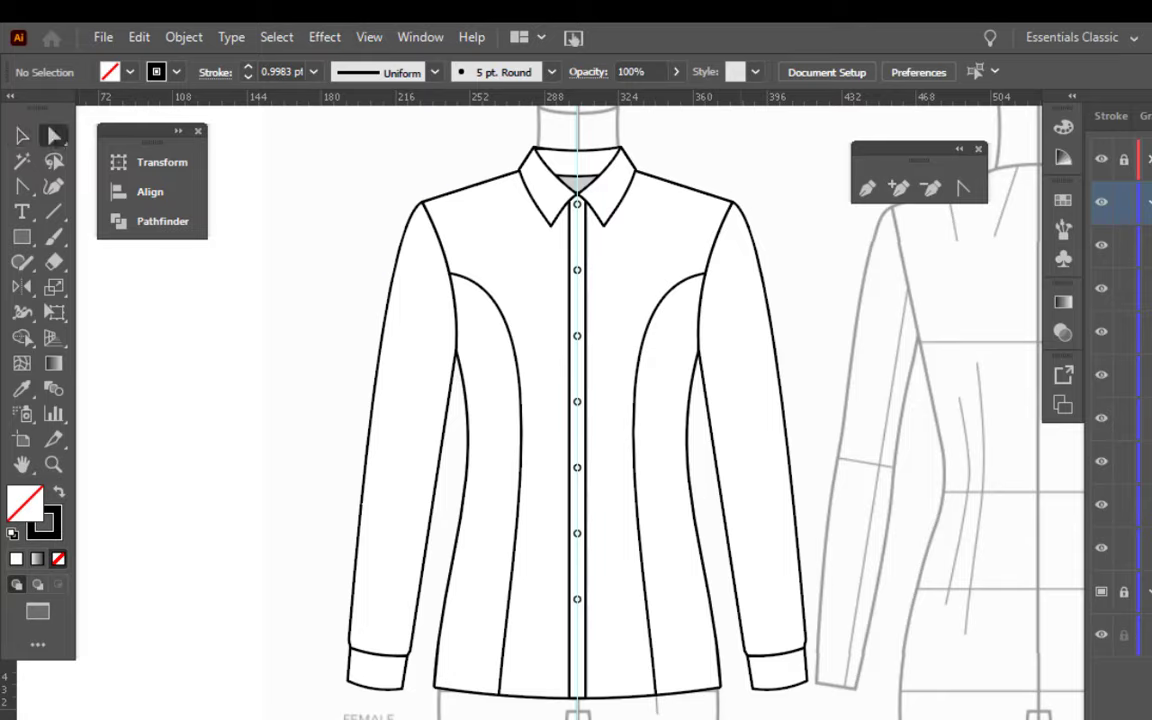
click(635, 699)
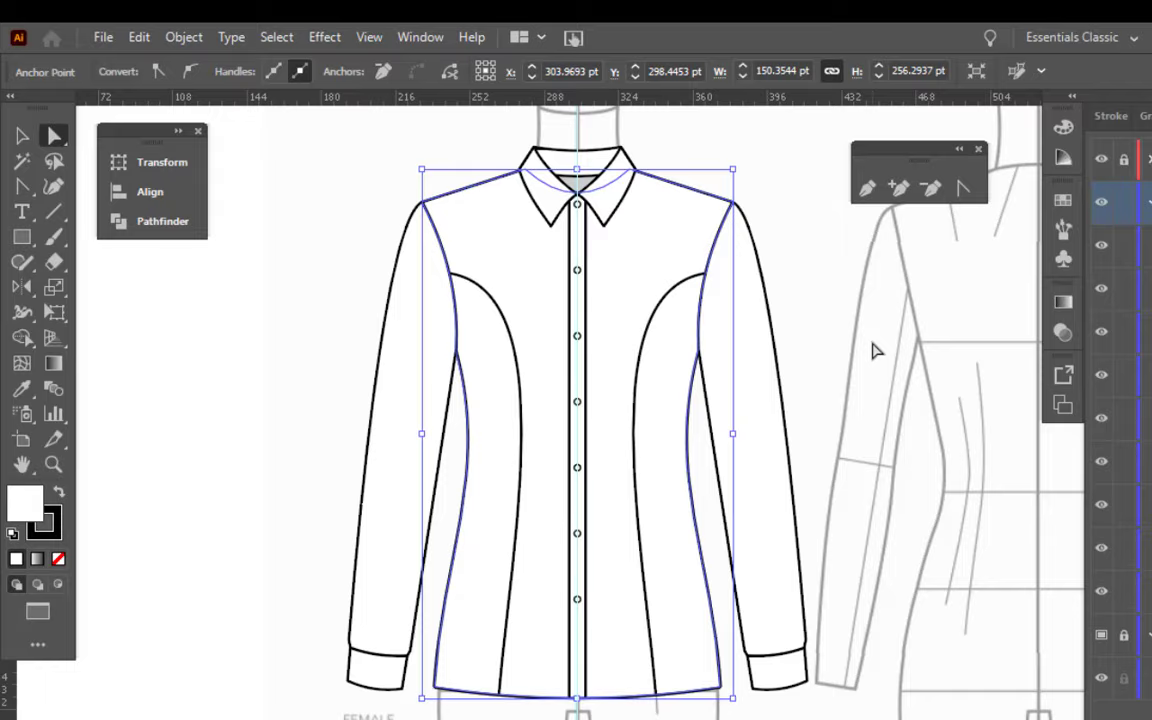
key(ctrl+z)
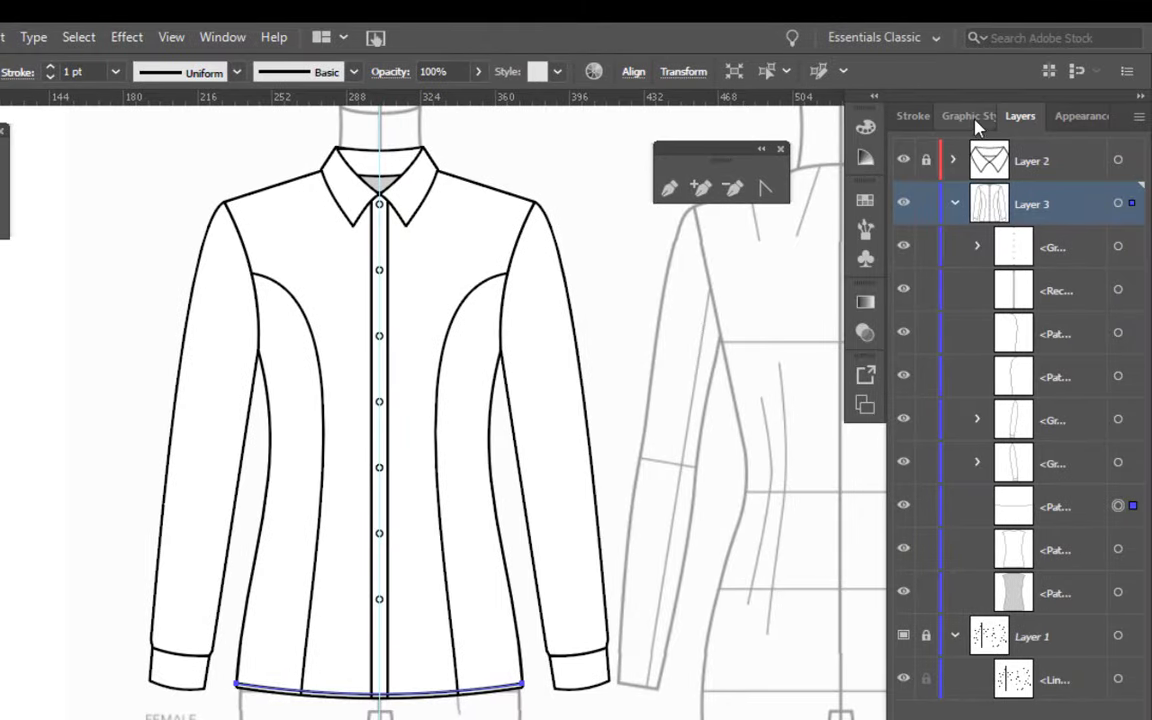
click(972, 118)
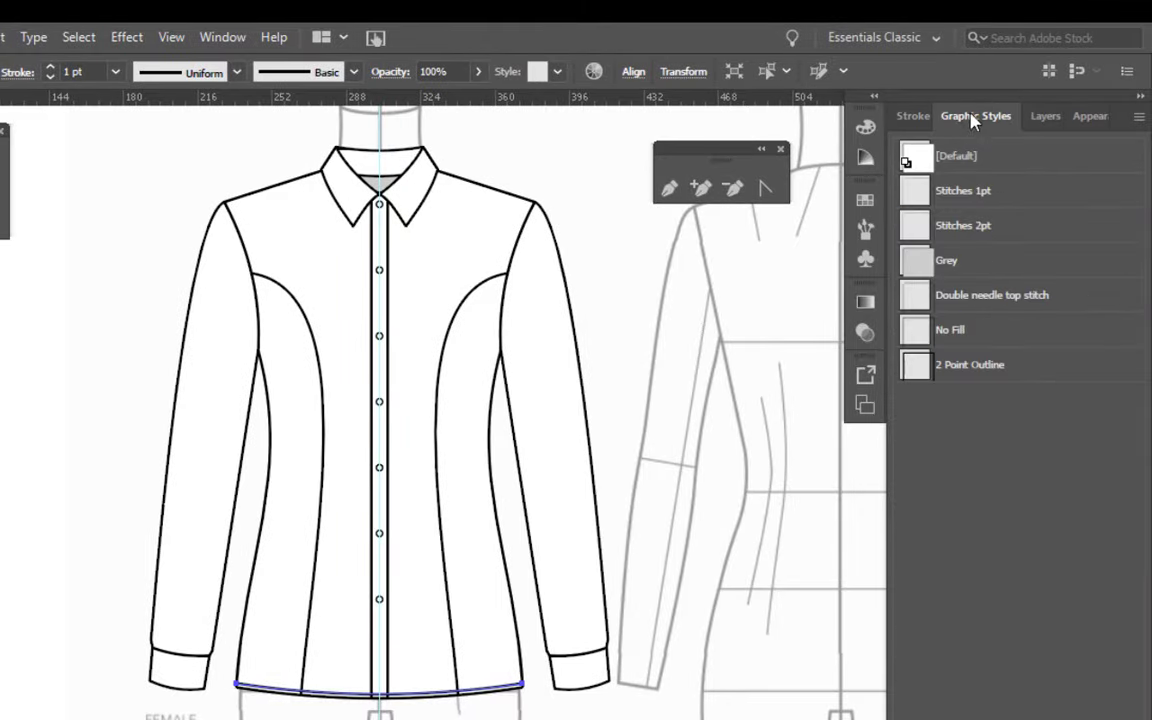
click(1004, 192)
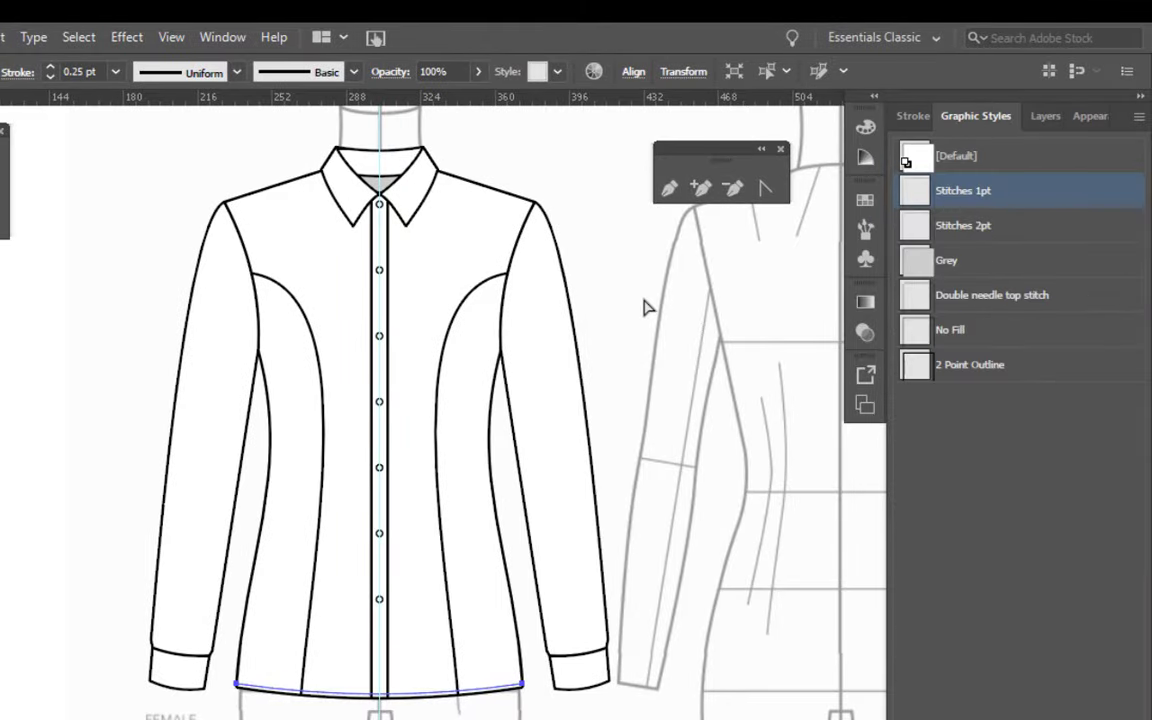
click(636, 309)
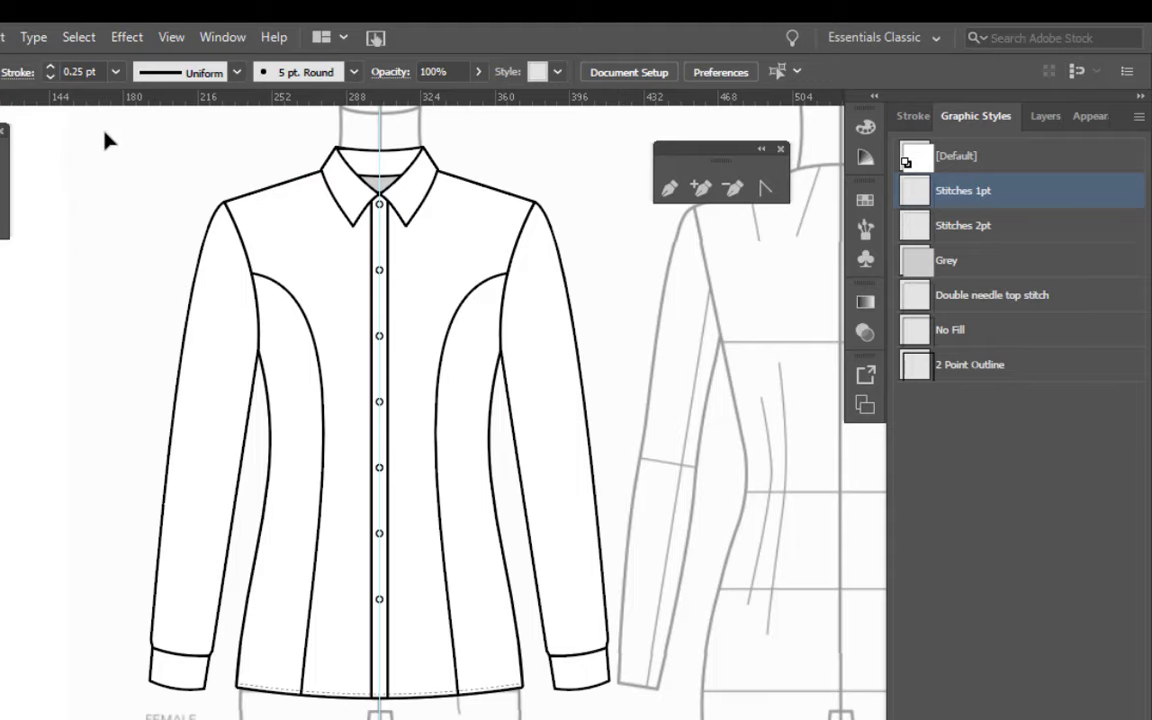
Step: Group all the front shirt pieces except the collar into one object
click(596, 545)
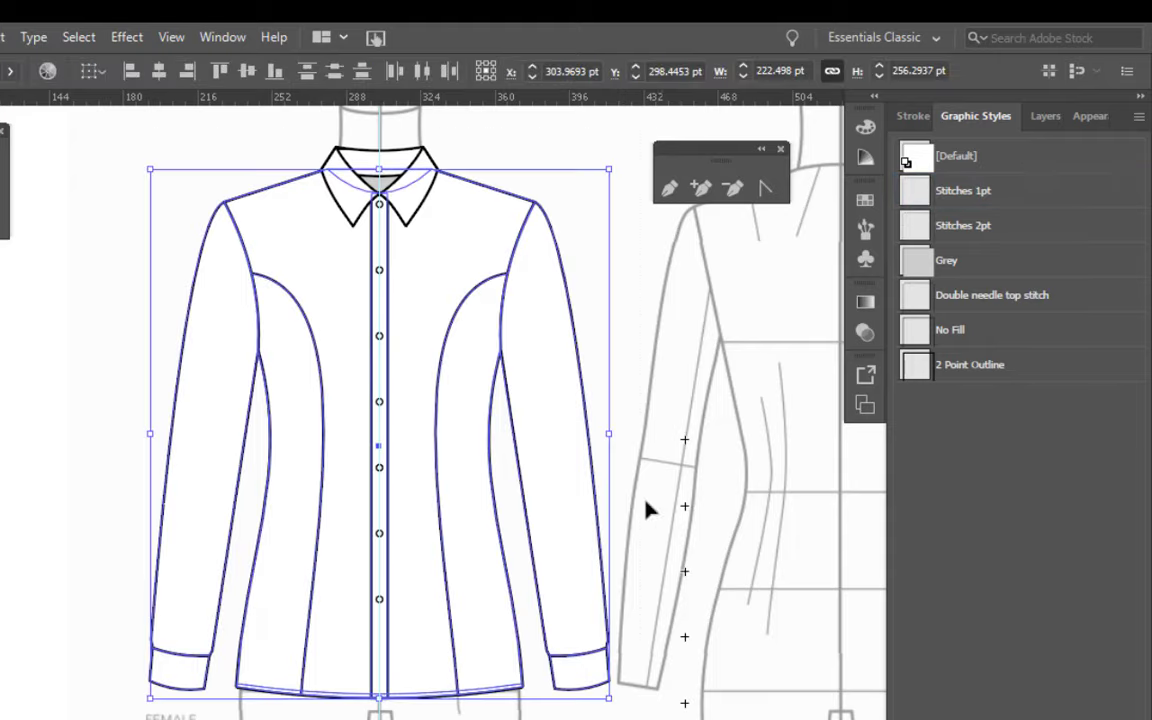
right_click(572, 367)
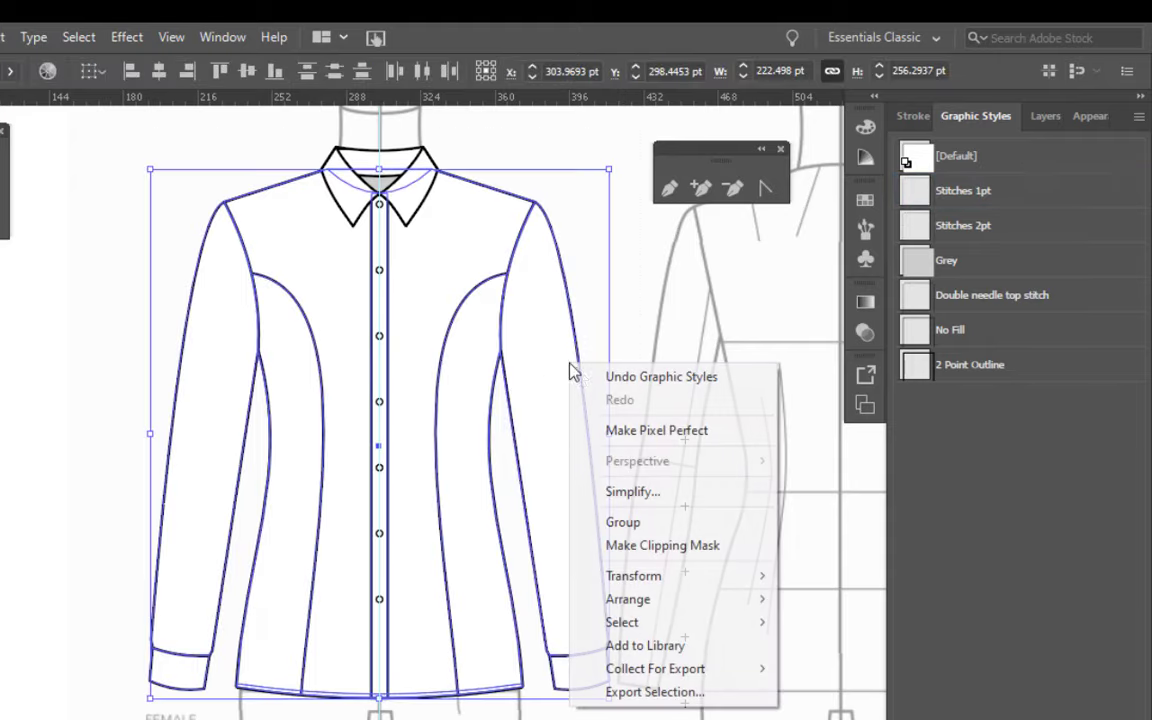
click(664, 531)
click(705, 451)
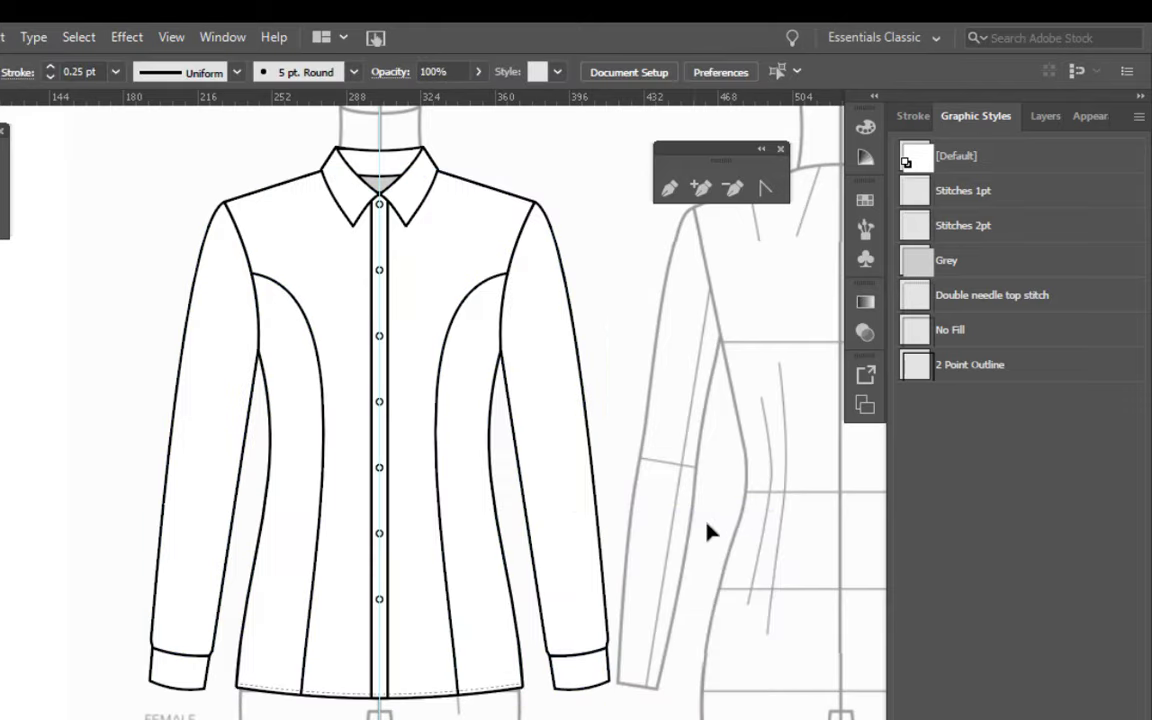
drag(728, 566, 360, 543)
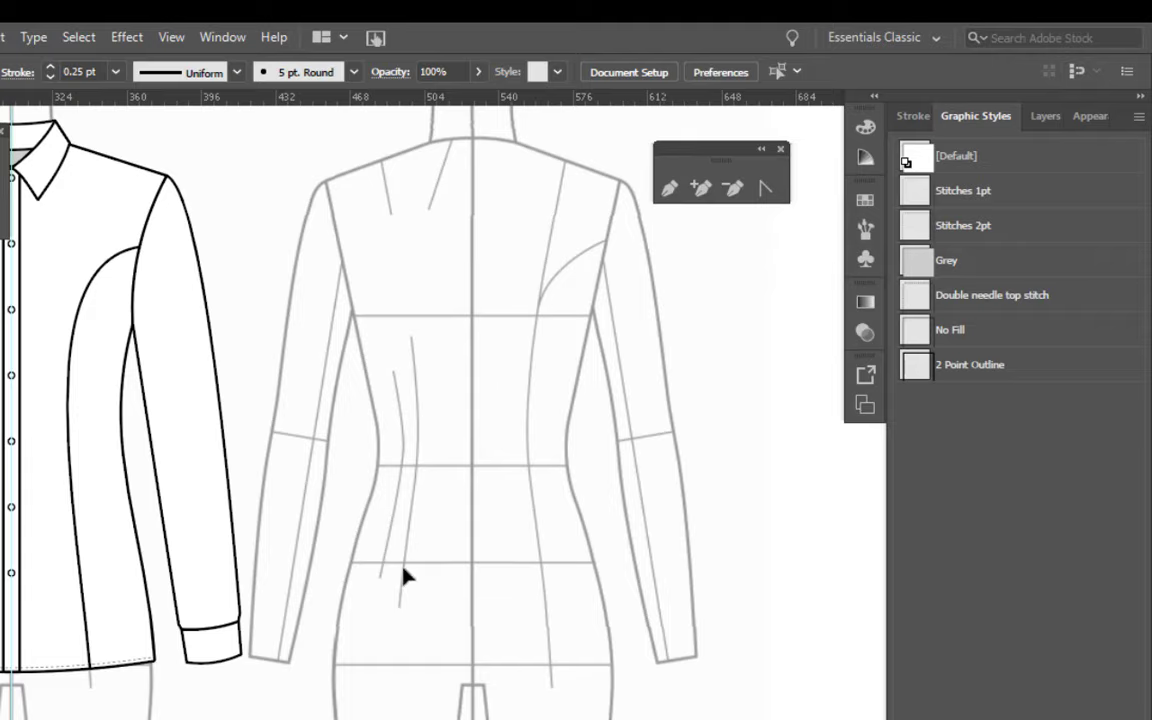
drag(424, 564, 810, 596)
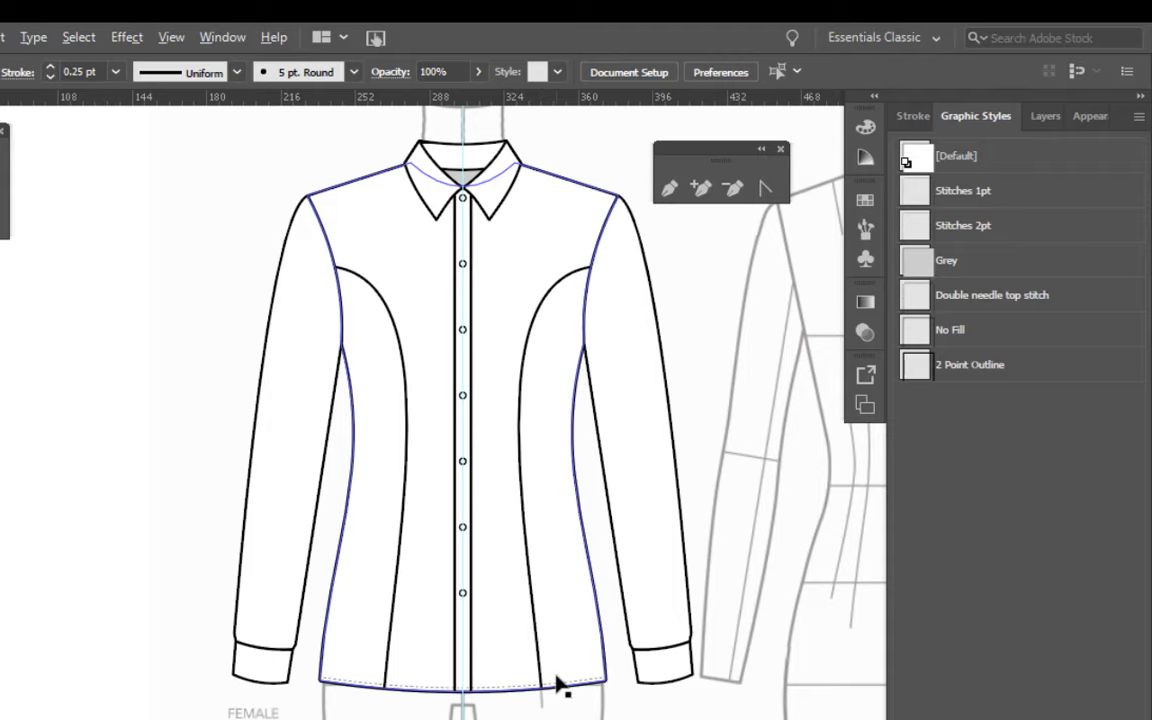
drag(556, 672, 2, 360)
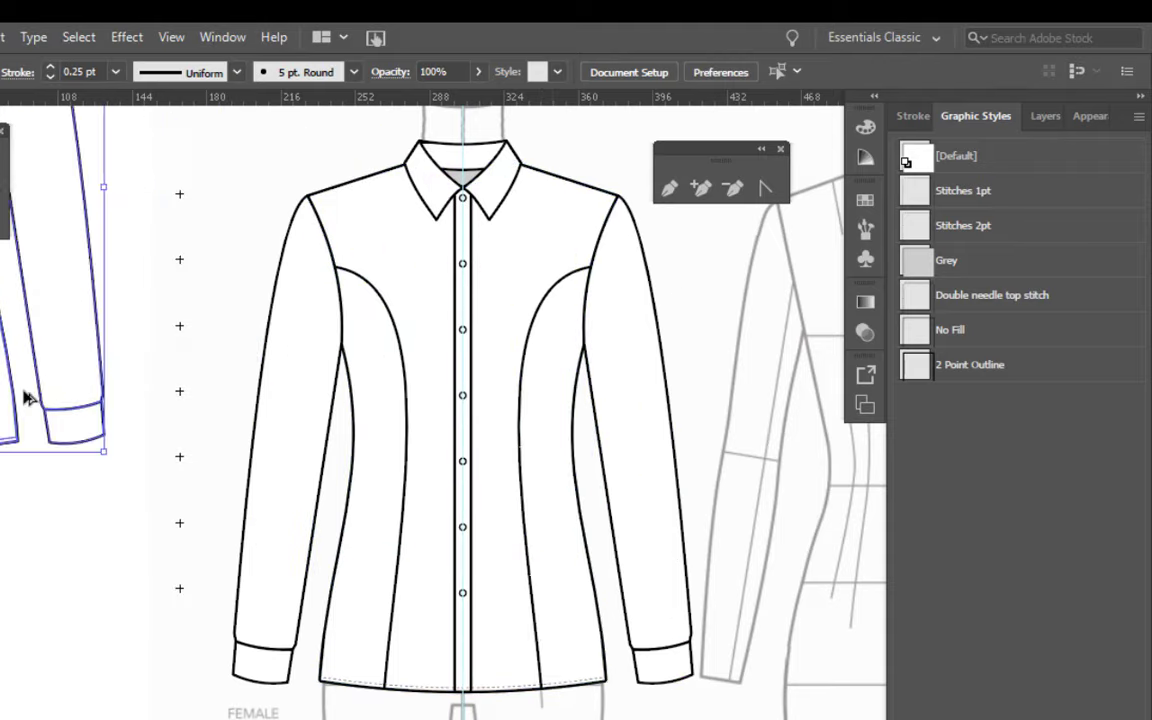
key(space)
drag(319, 303, 655, 620)
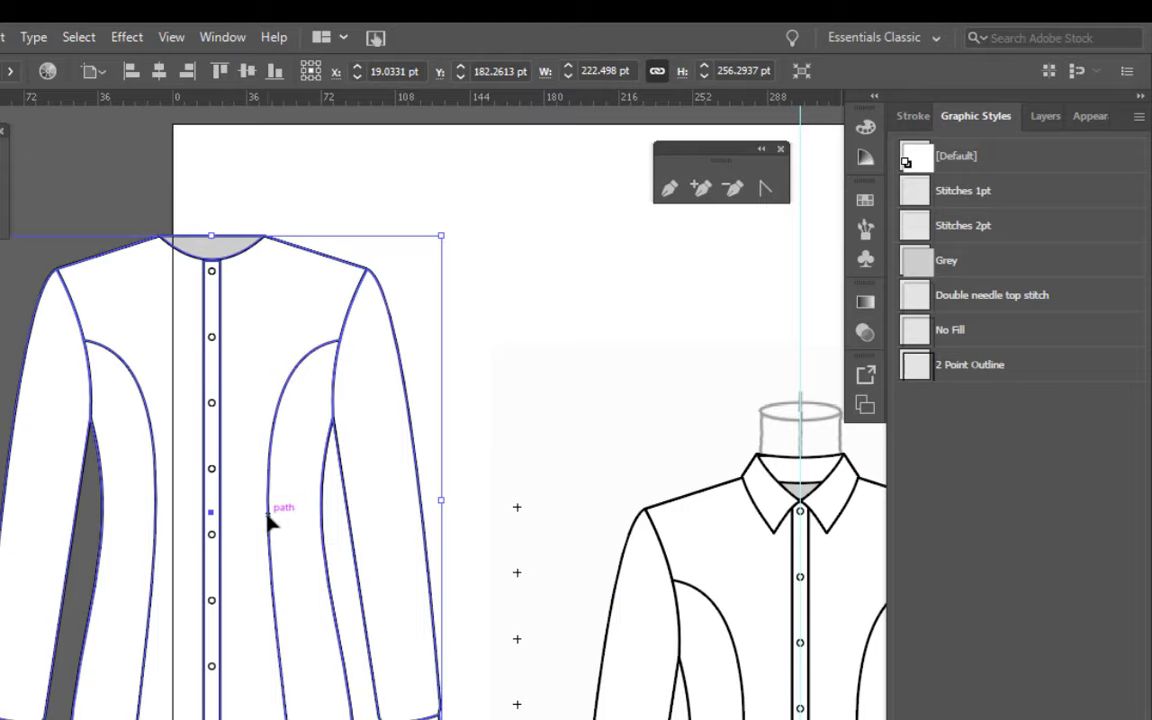
key(Delete)
key(space)
mouse_move(635, 560)
mouse_down()
mouse_move(548, 488)
mouse_move(247, 316)
mouse_up()
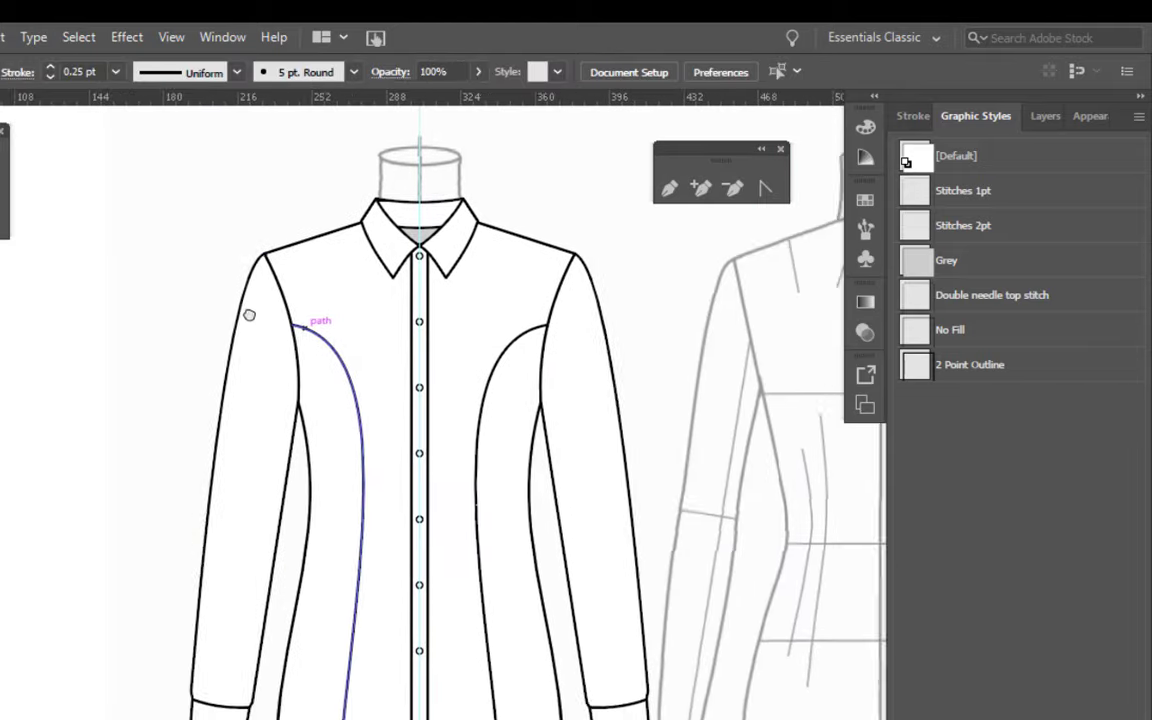
Step: Ungroup the front shirt pieces and clear the selection
click(391, 411)
right_click(391, 411)
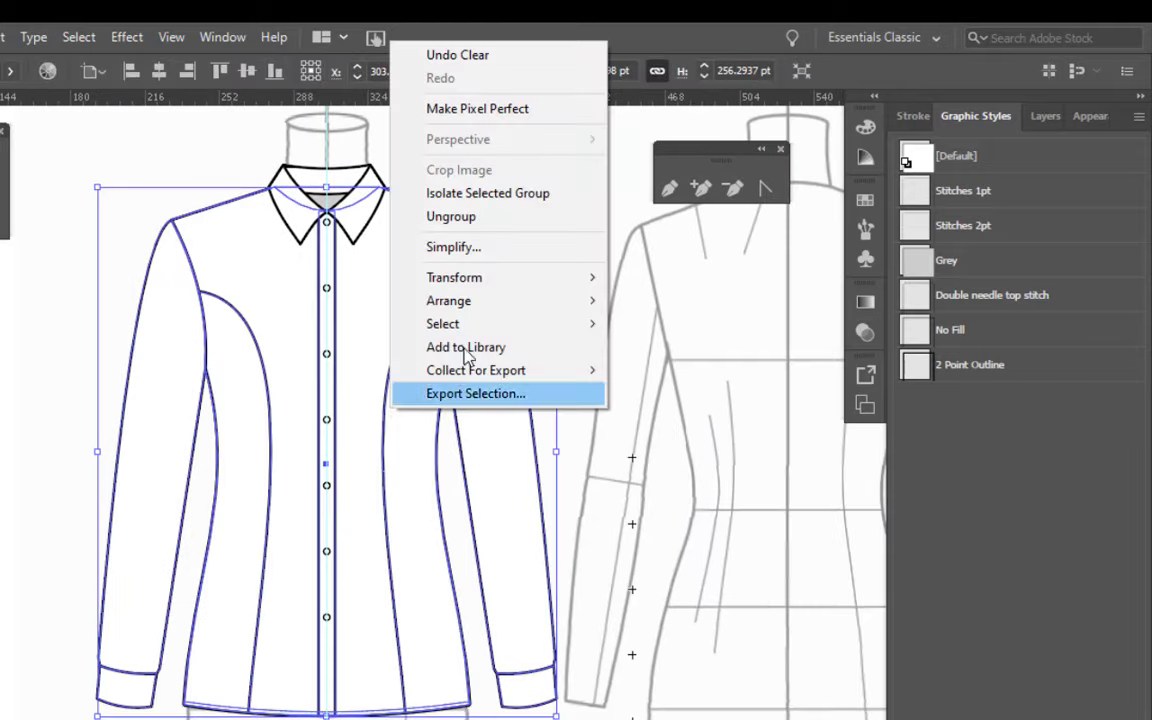
click(490, 222)
key(ctrl+shift+a)
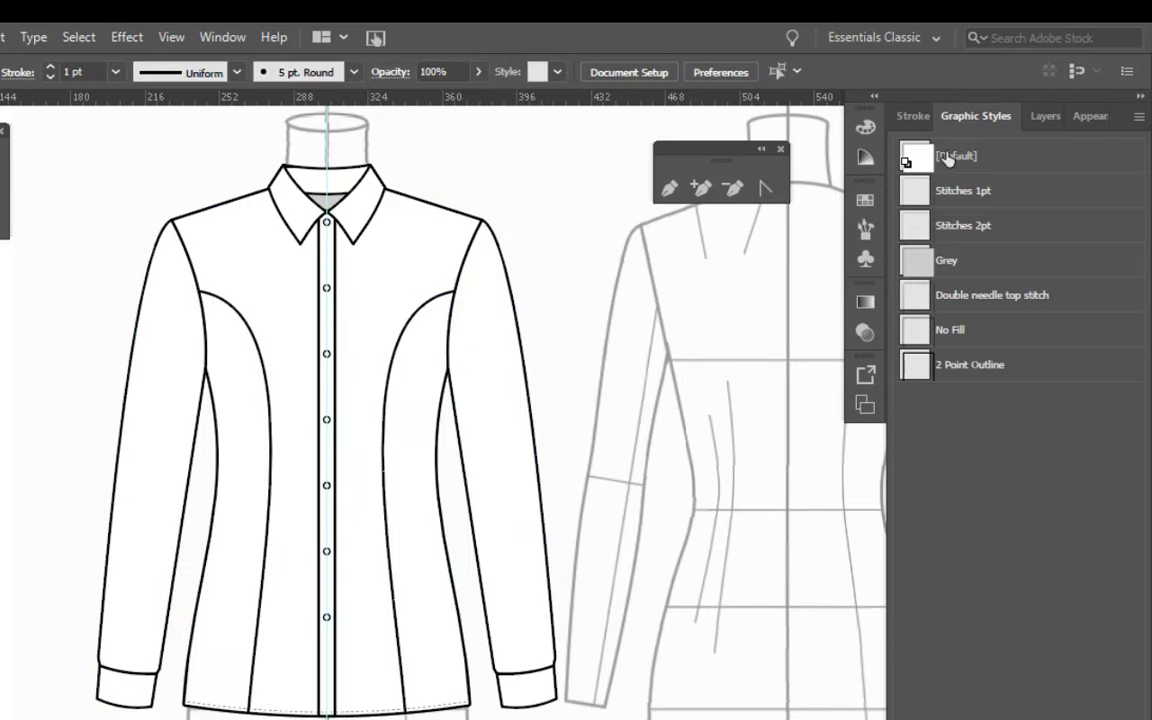
Step: Unlock the collar's Layer 2 and group the collar with all the other shirt pieces into one object
click(1038, 118)
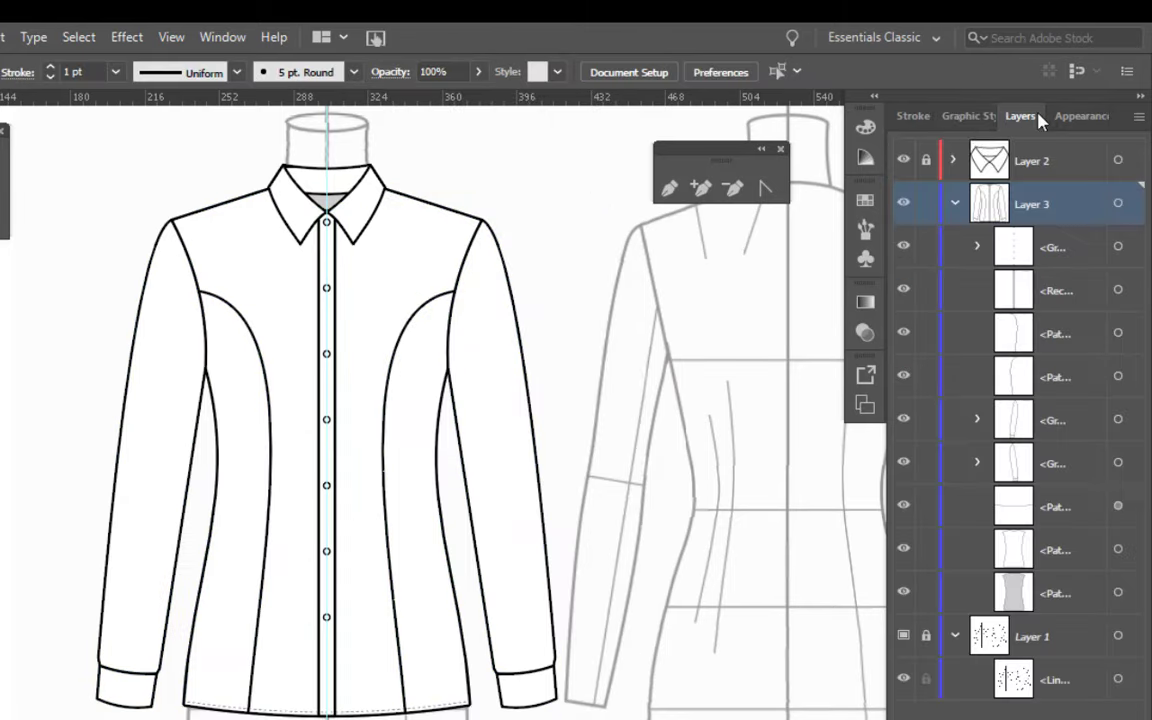
click(926, 161)
key(ctrl+a)
right_click(512, 413)
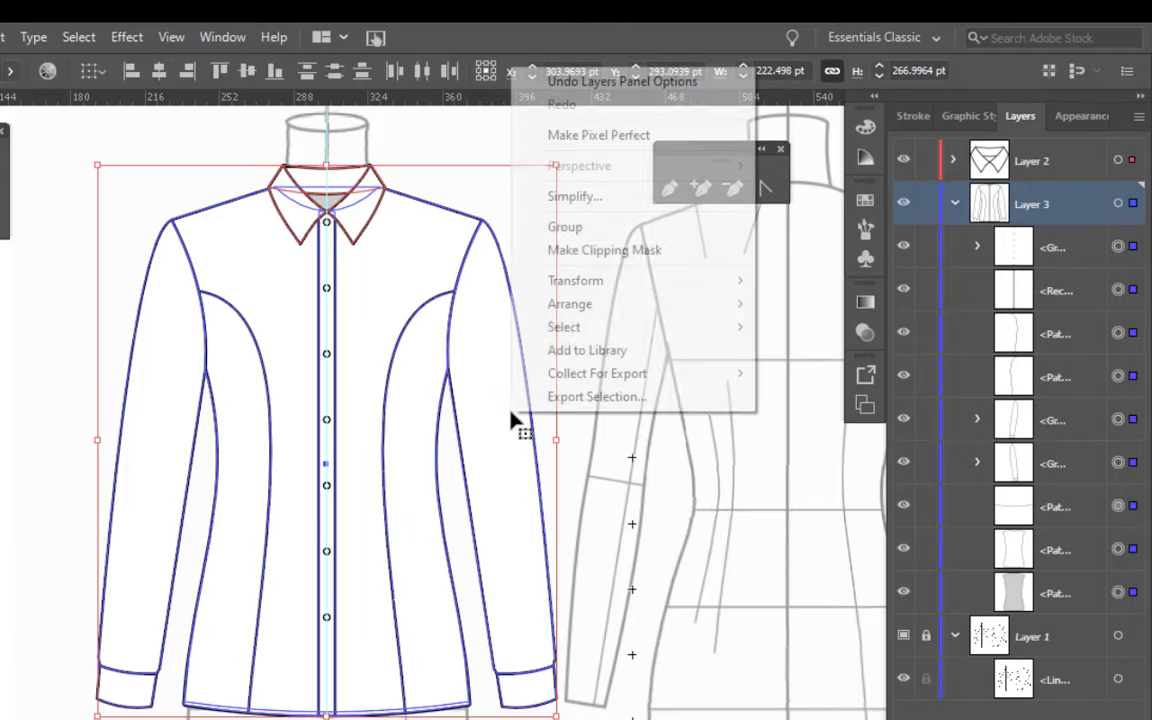
click(540, 226)
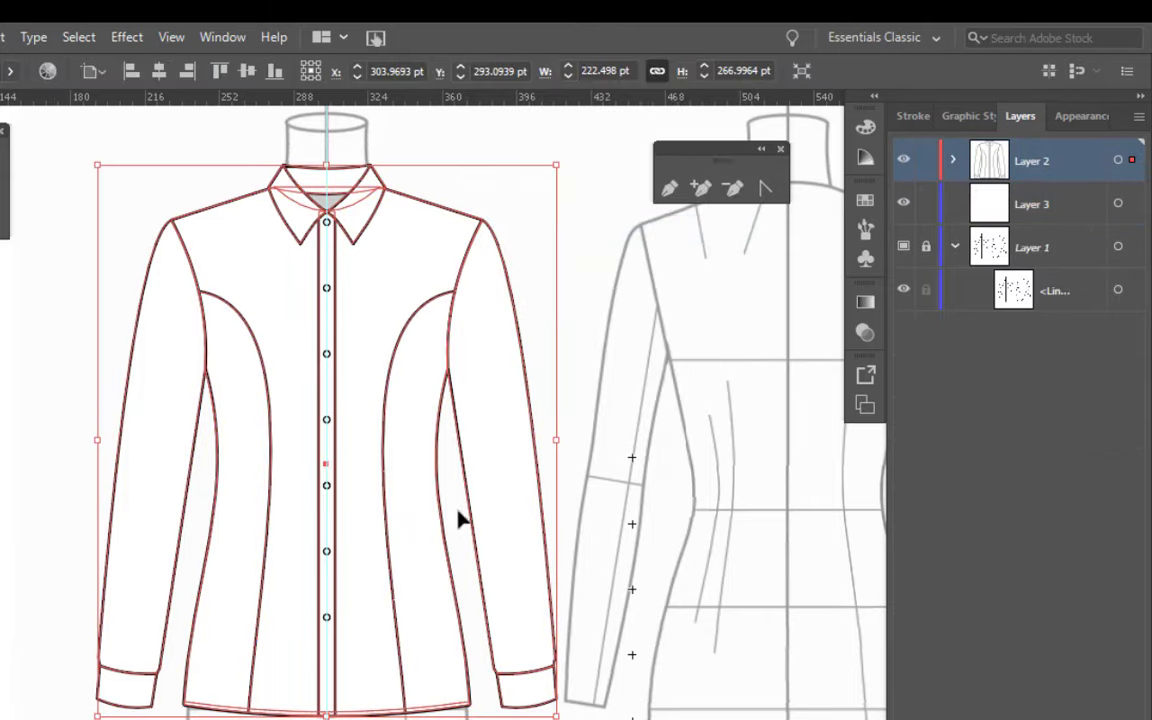
Step: Place a duplicate of the complete shirt up and to the left, and enter isolation mode on the shirt over the template
drag(365, 604, 0, 200)
click(368, 442)
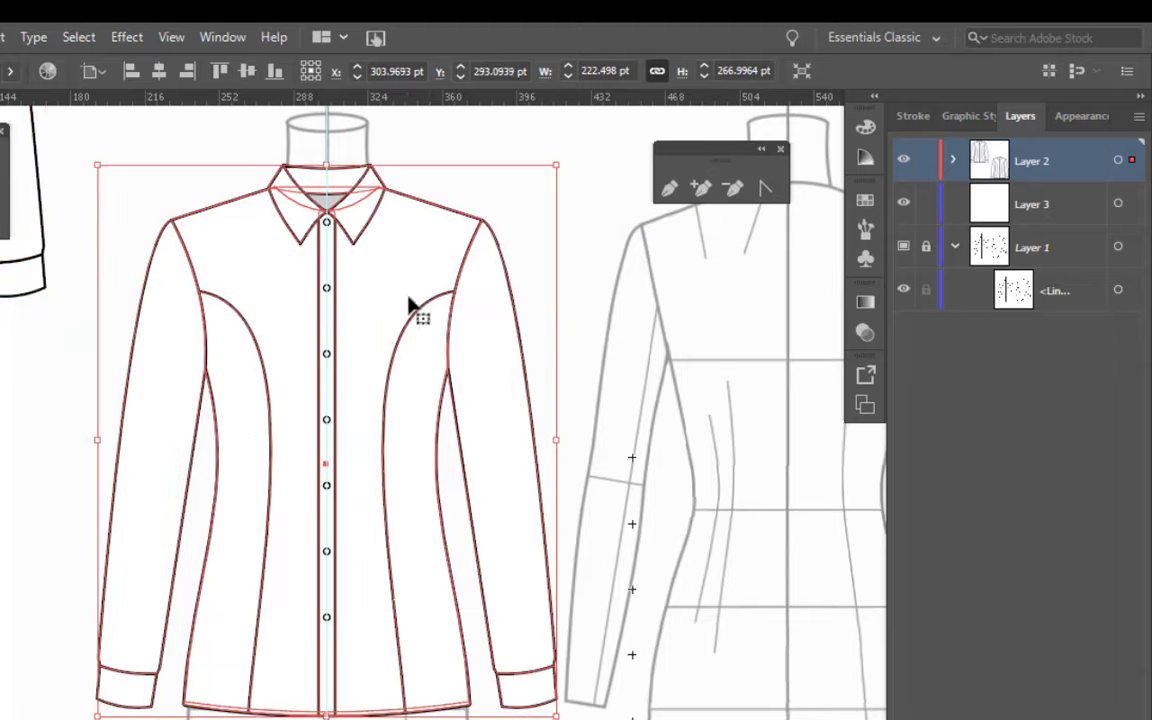
right_click(417, 443)
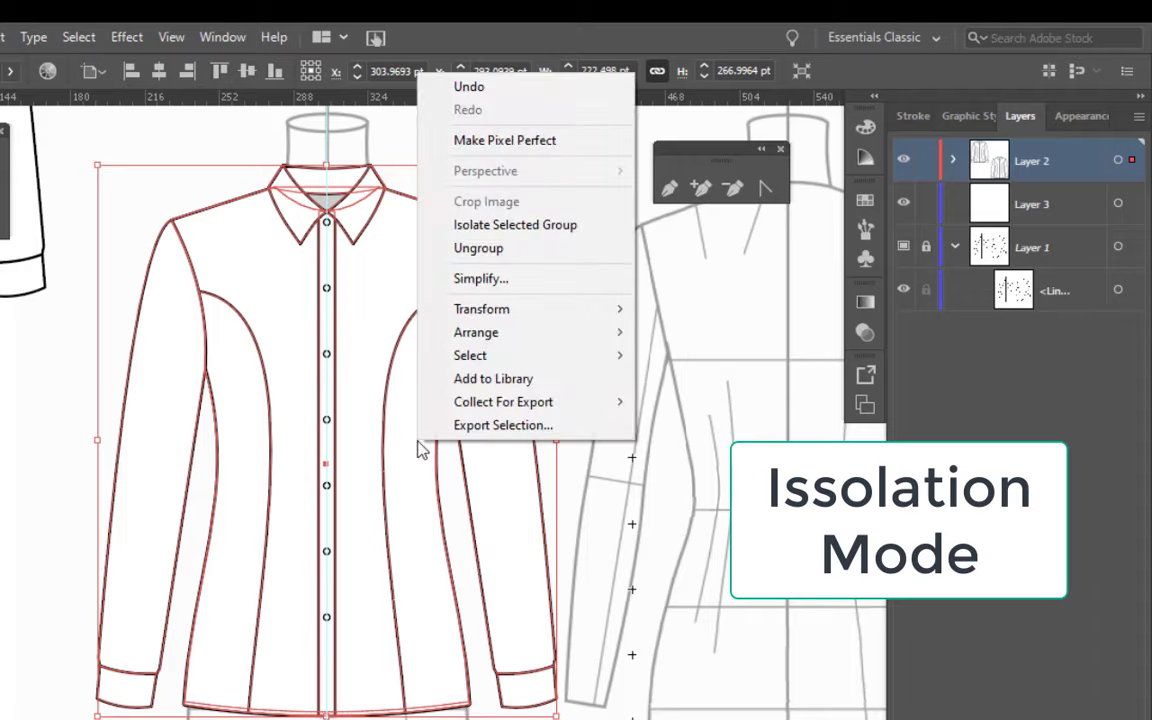
click(516, 226)
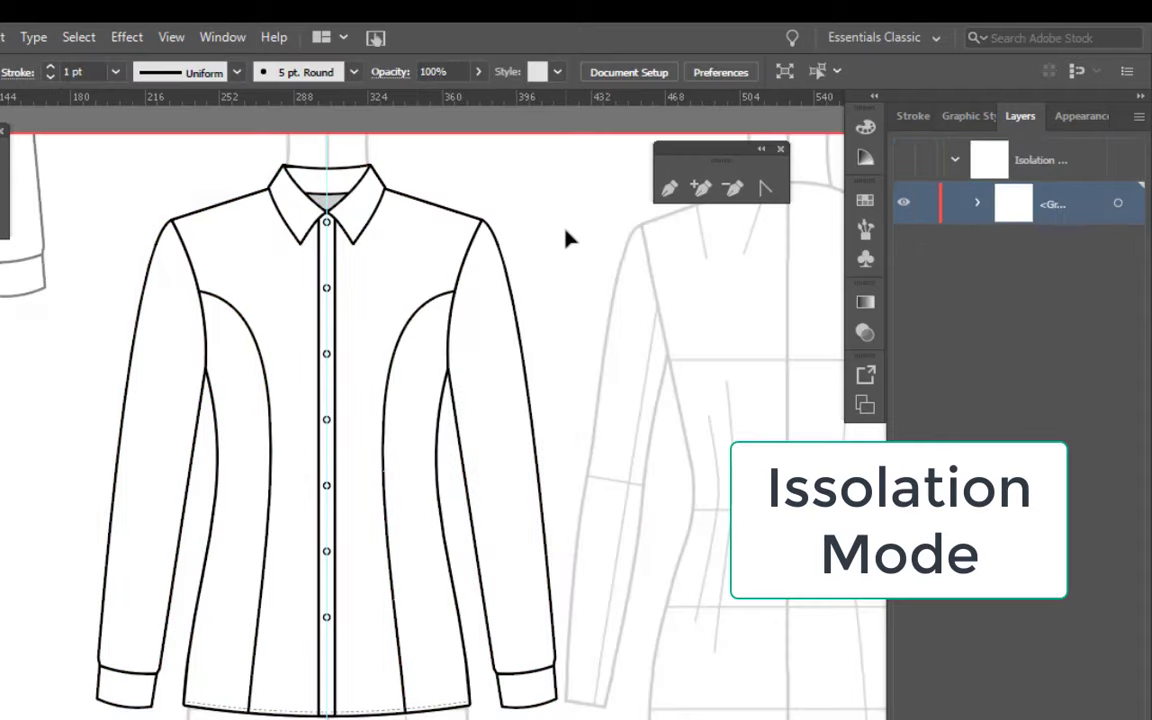
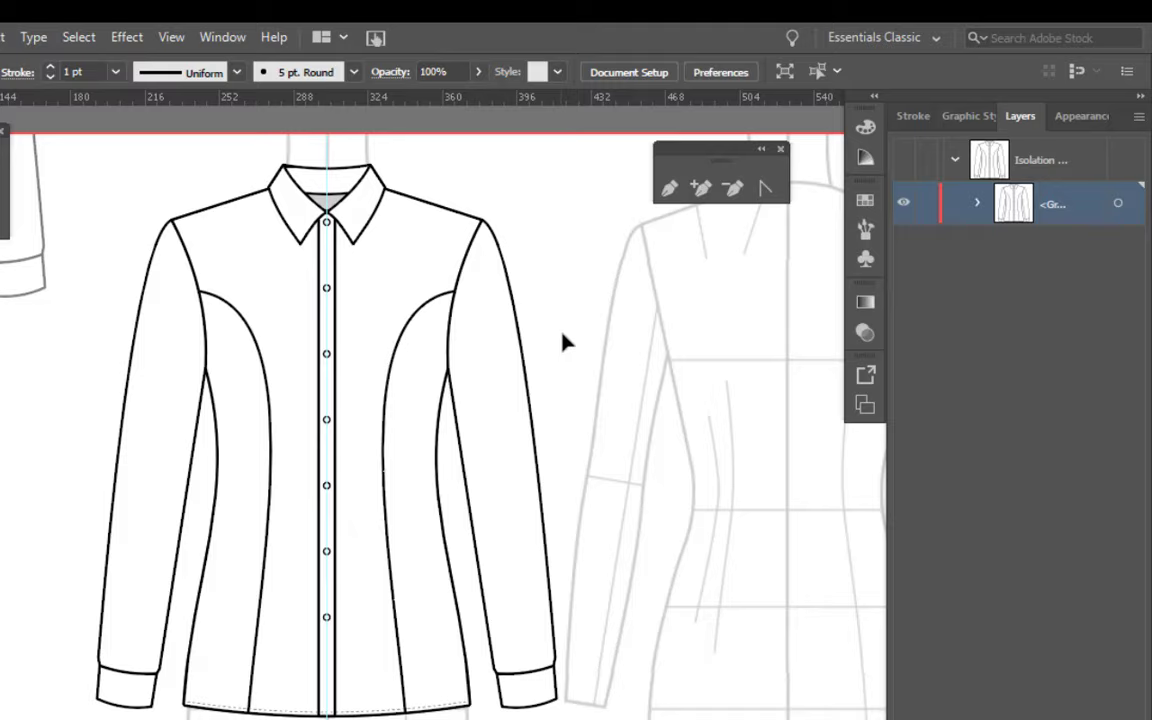
Step: Delete the centre-front placket and the button group from the isolated shirt
click(333, 365)
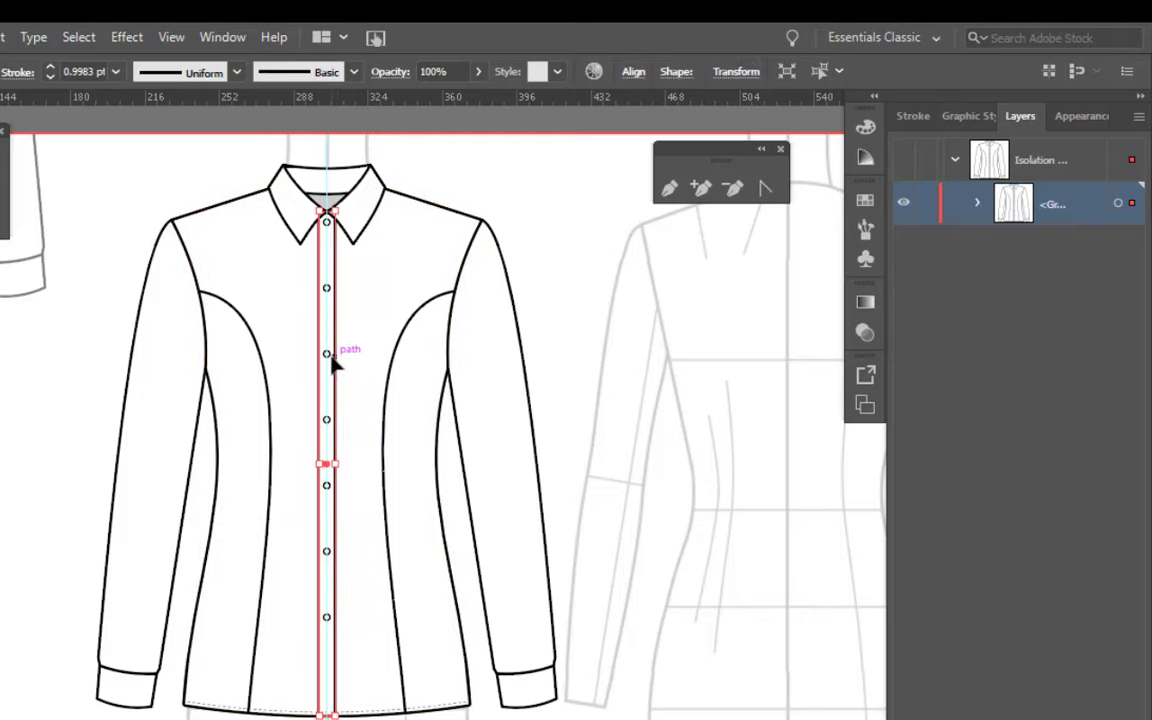
click(303, 360)
click(333, 292)
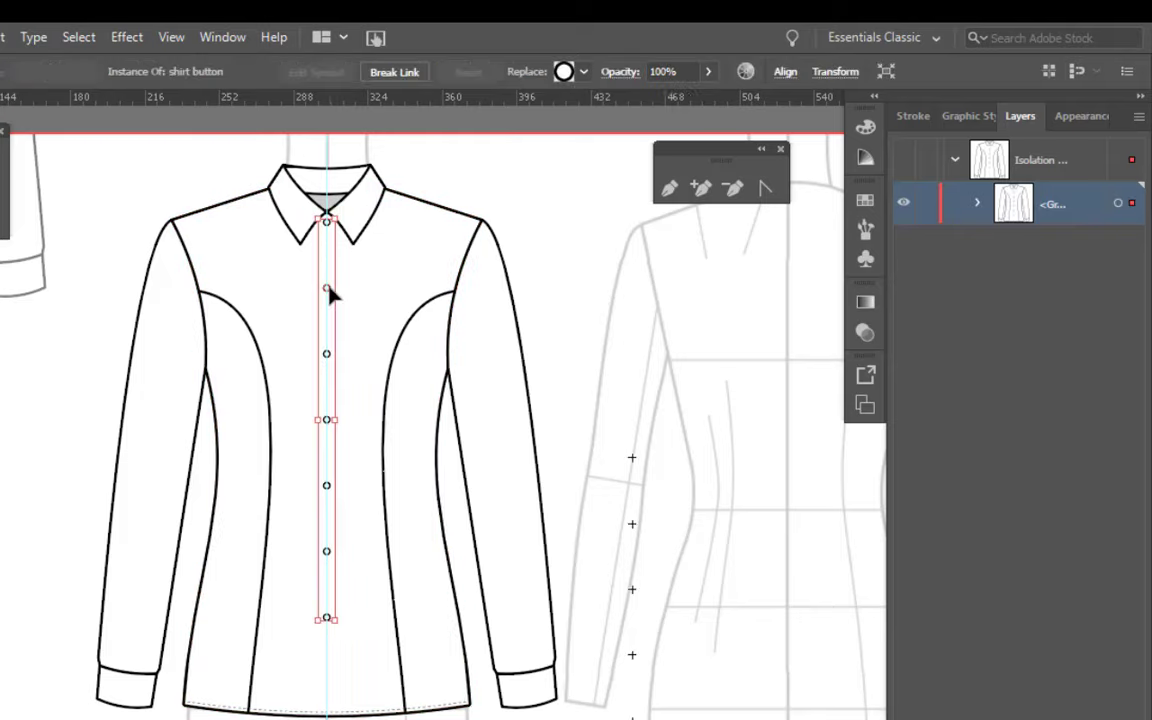
key(Delete)
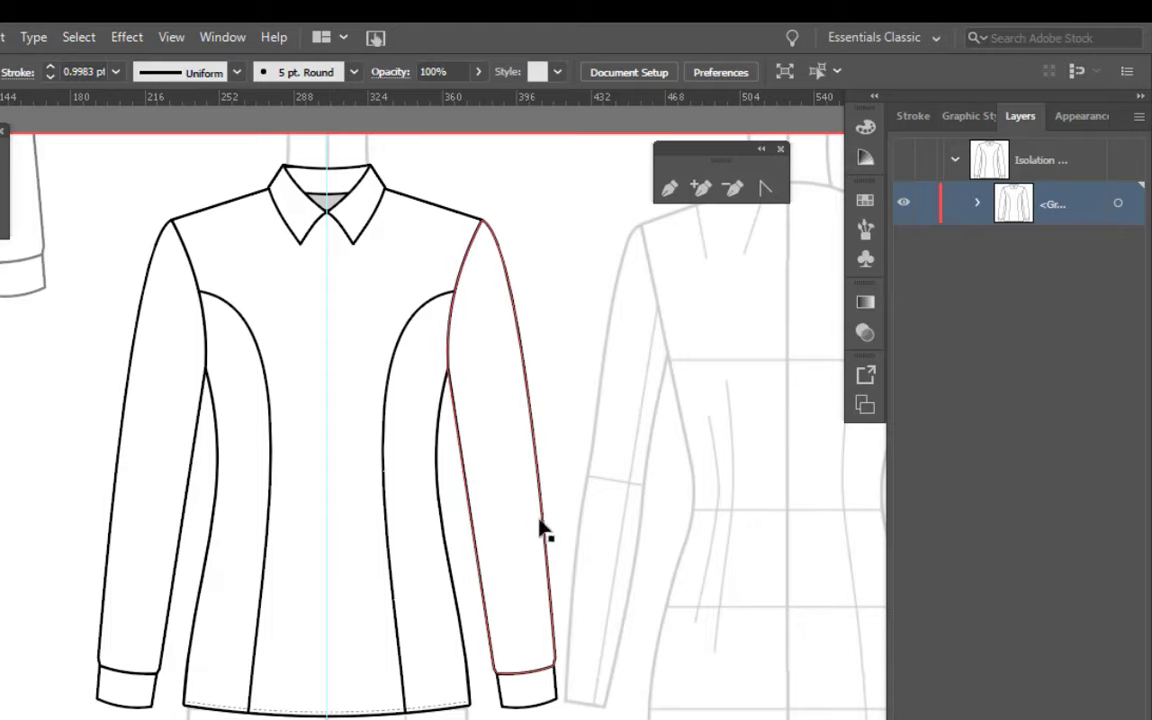
Step: Delete the two front collar points, keeping the collar band at the back neck
click(355, 223)
key(Delete)
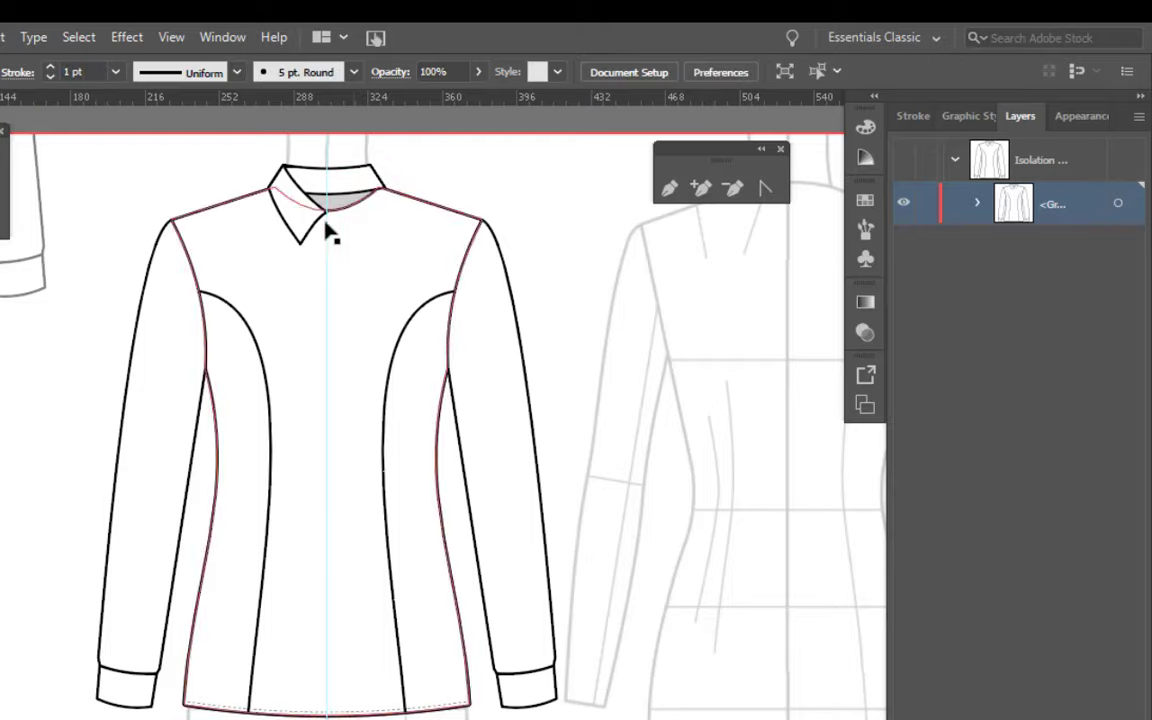
click(309, 222)
key(Delete)
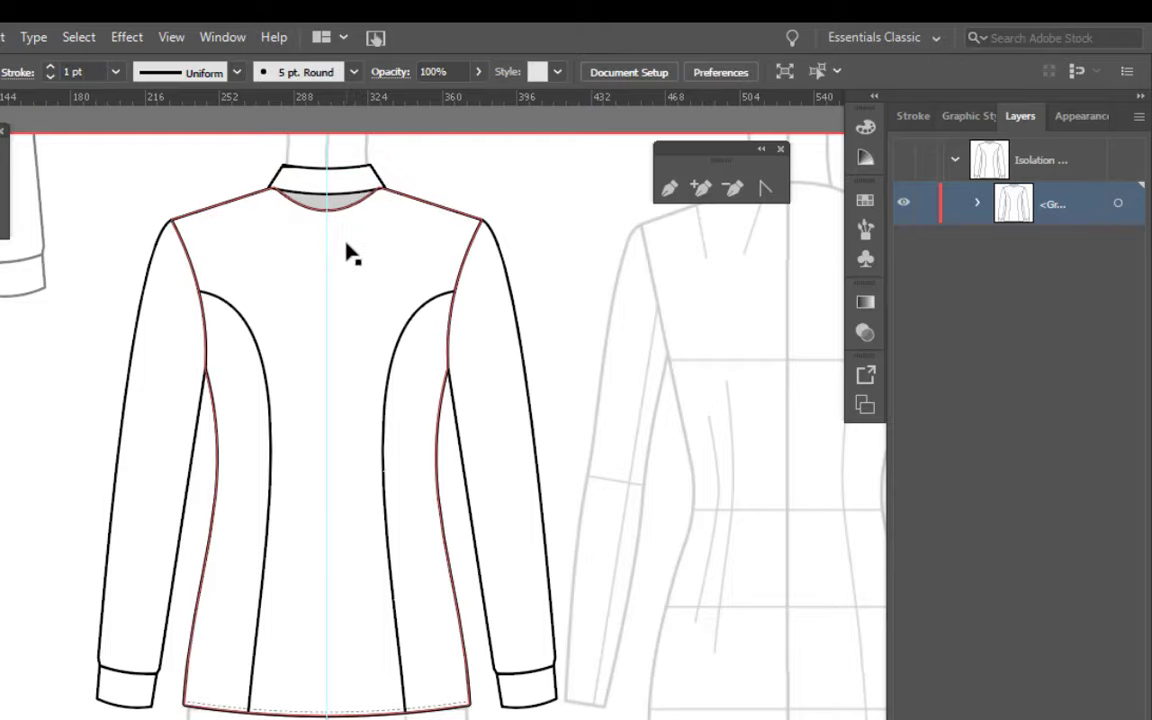
Step: Delete the front body piece and give the grey back body behind it a white fill
click(350, 252)
key(Delete)
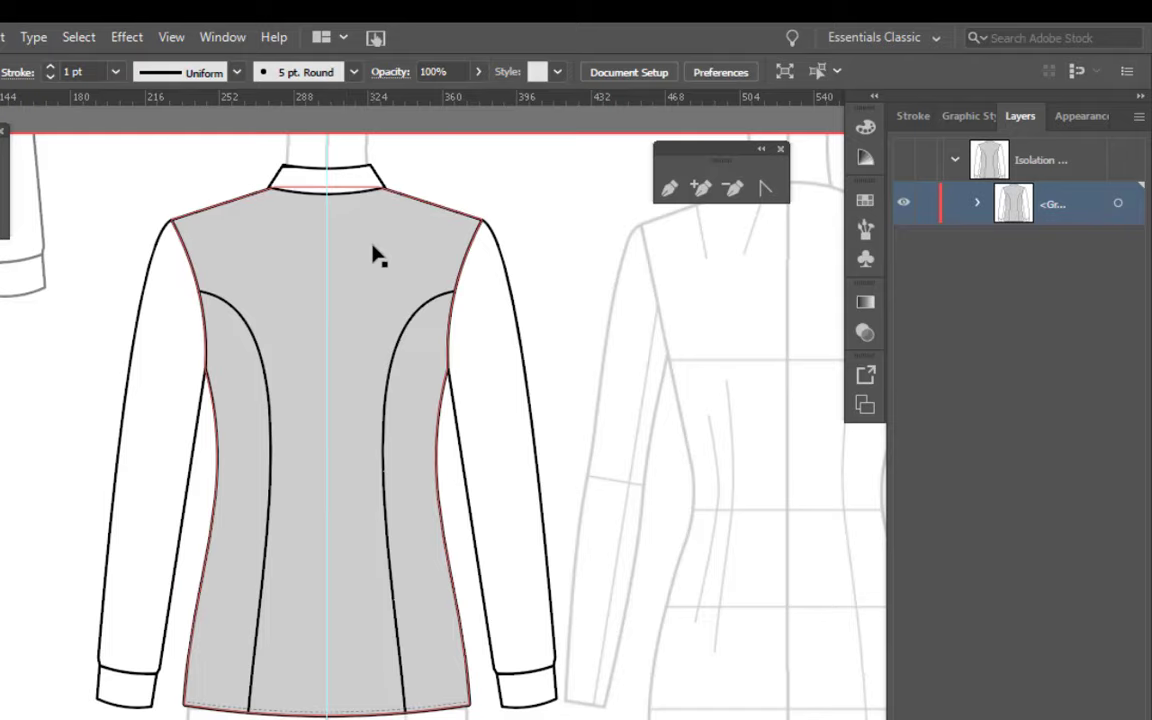
click(378, 255)
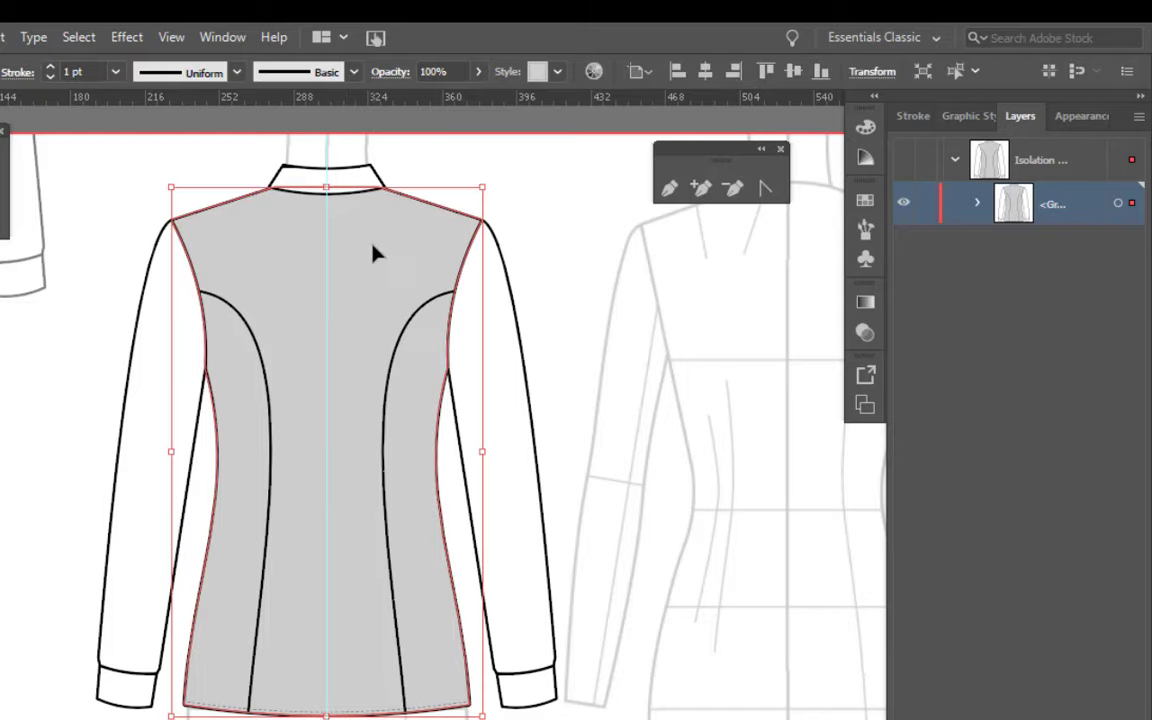
key(slash)
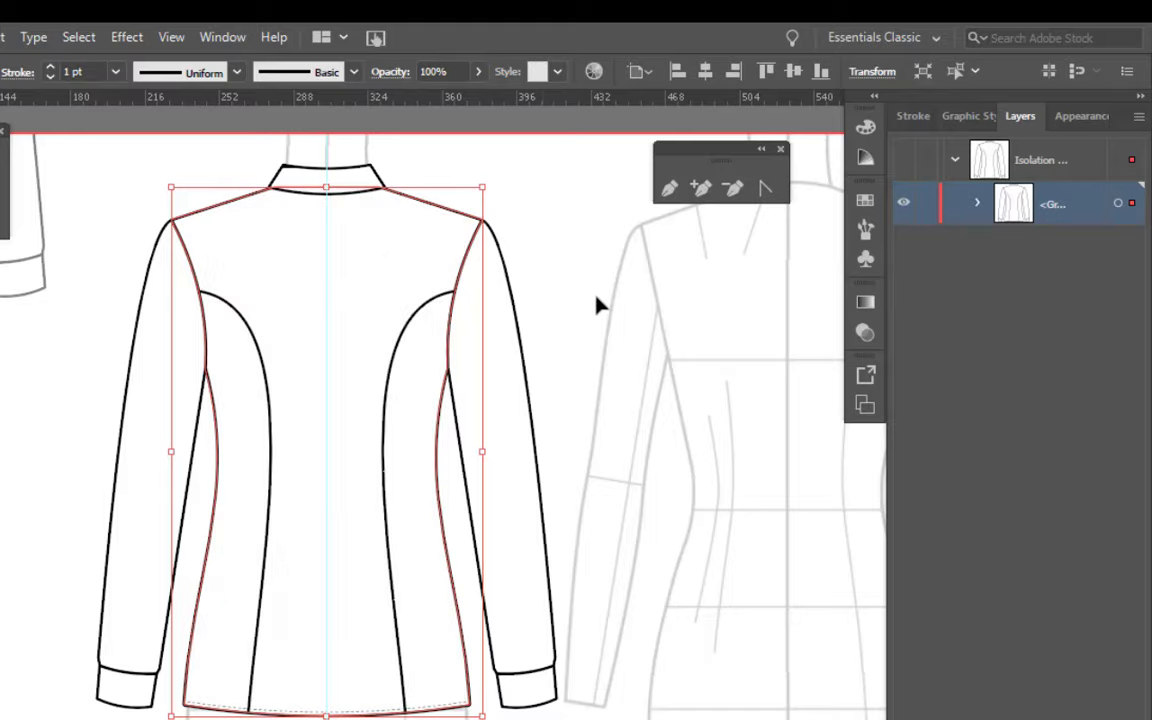
Step: Delete the princess seam on the left half of the shirt back
drag(684, 411, 420, 383)
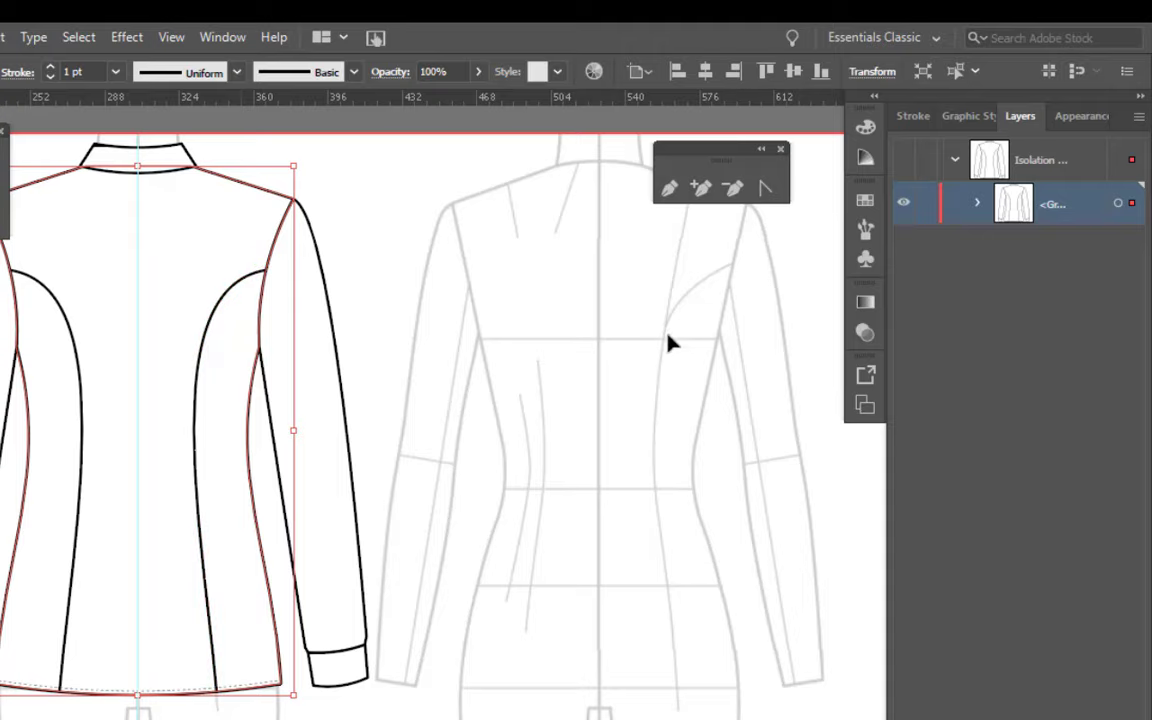
click(76, 338)
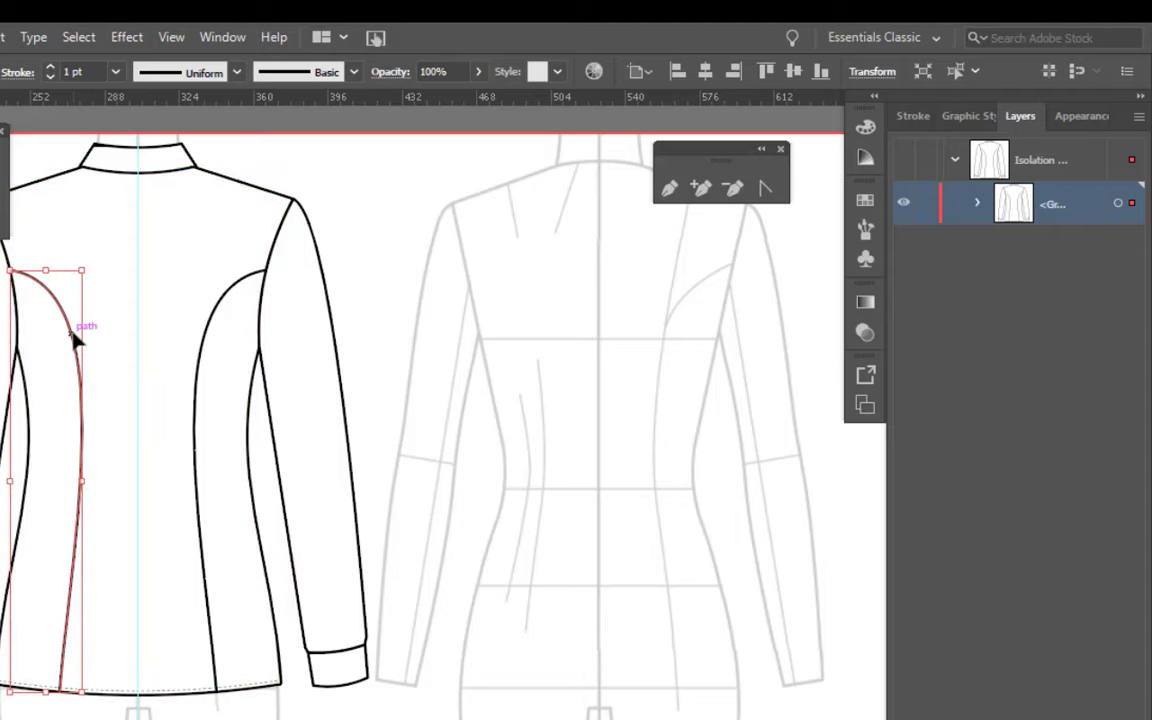
click(72, 334)
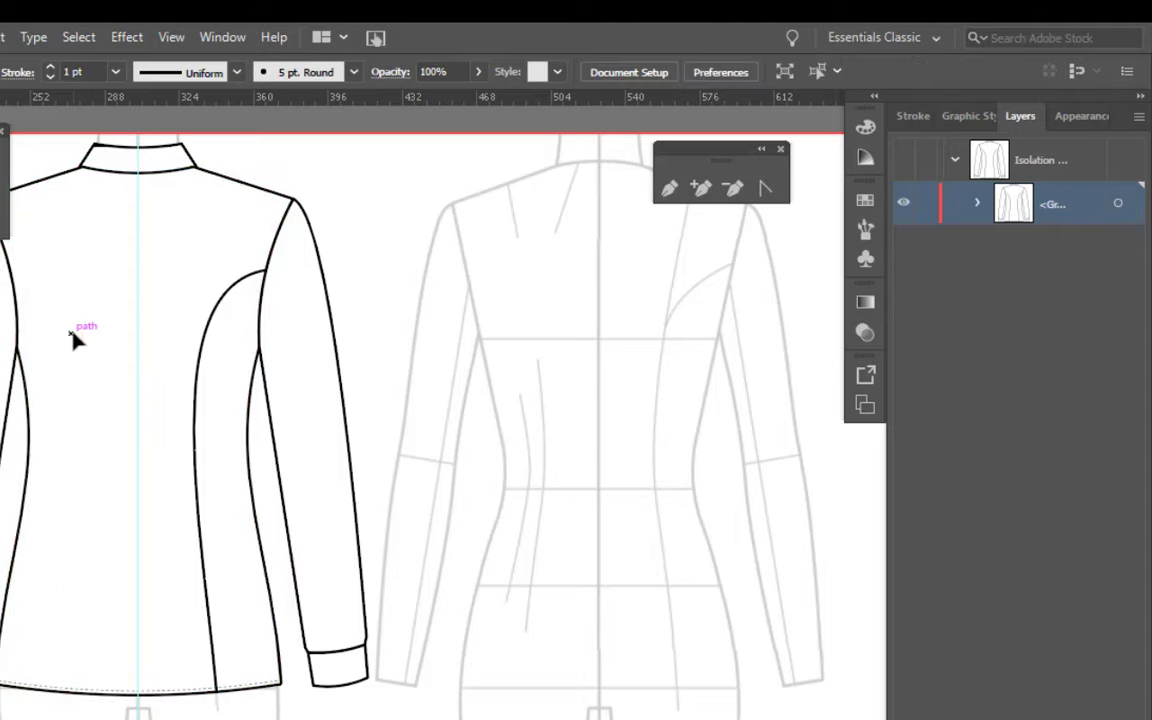
Step: Flatten the upper curve of the right princess seam with the Anchor Point tool to follow the back template's seam shape
click(222, 305)
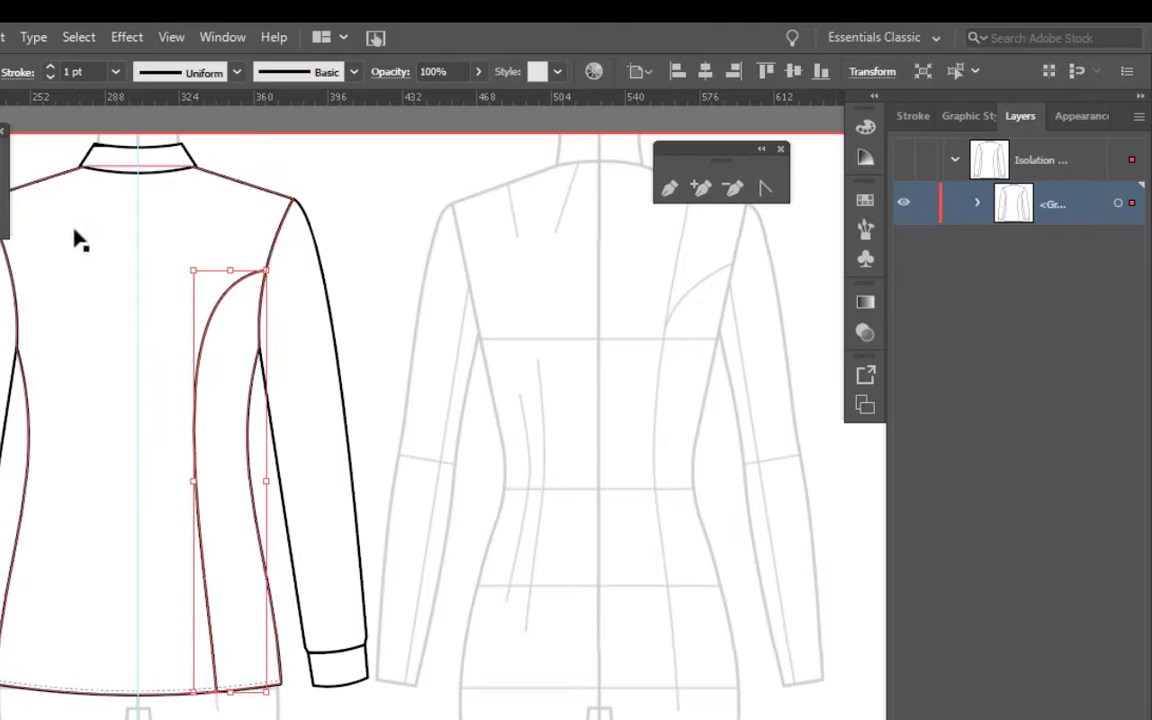
click(765, 189)
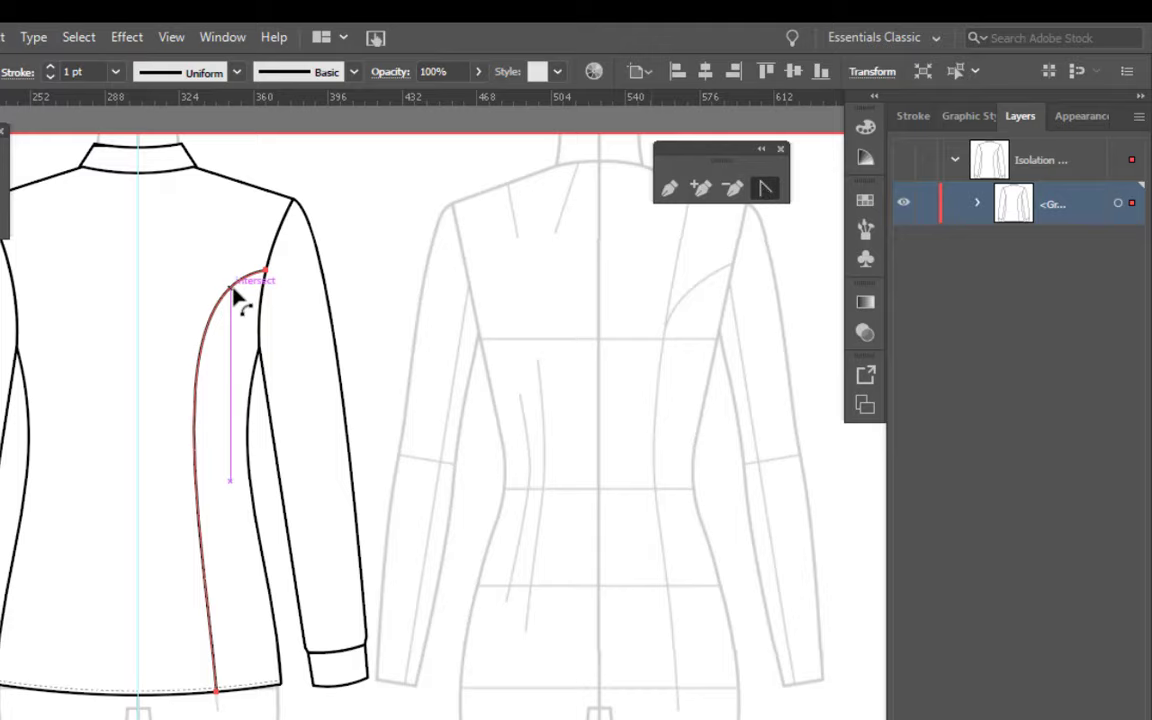
drag(231, 288, 239, 306)
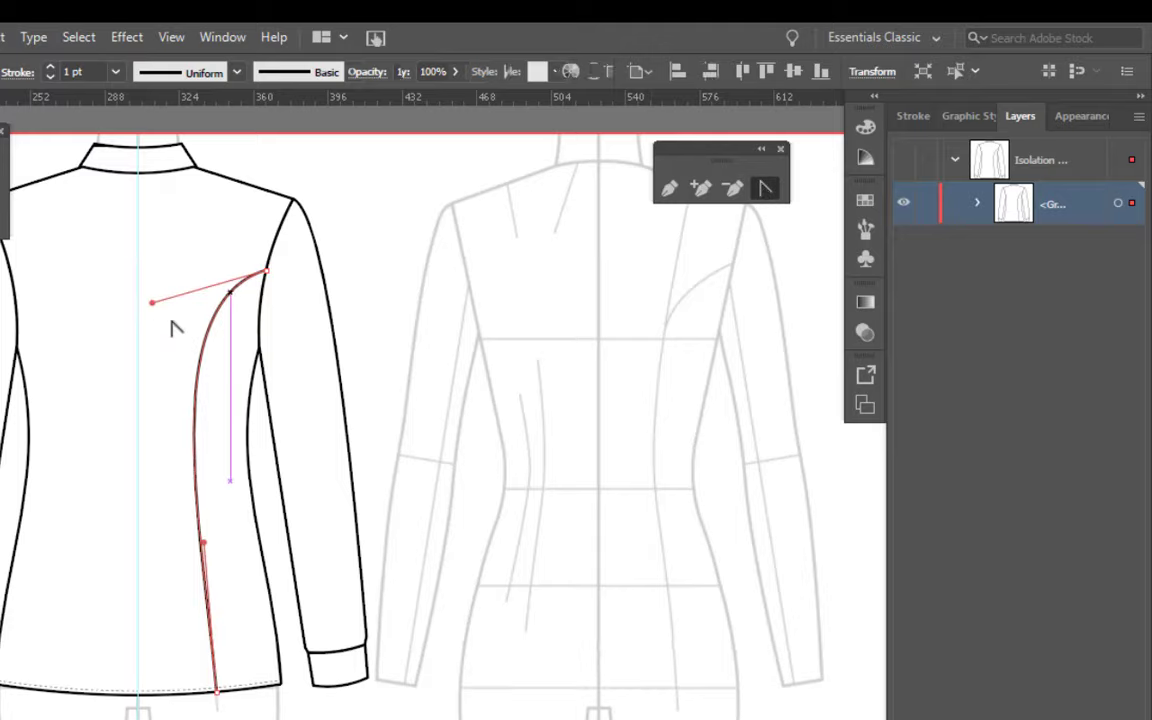
drag(152, 302, 158, 322)
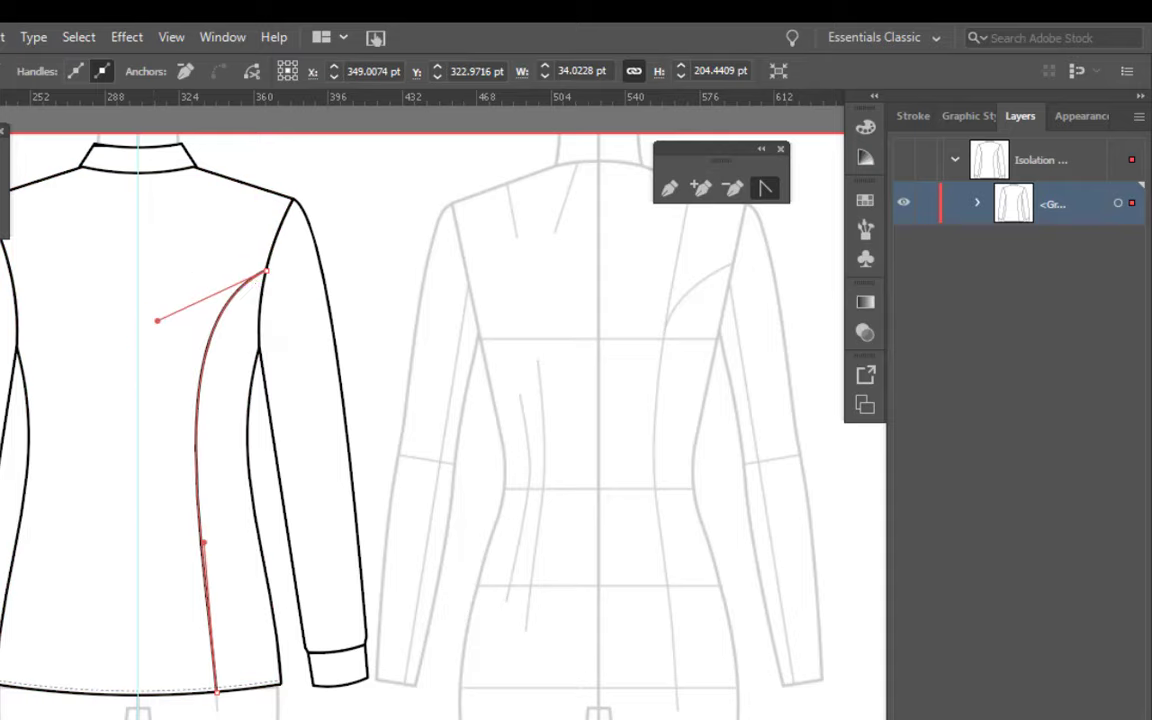
key(v)
click(221, 342)
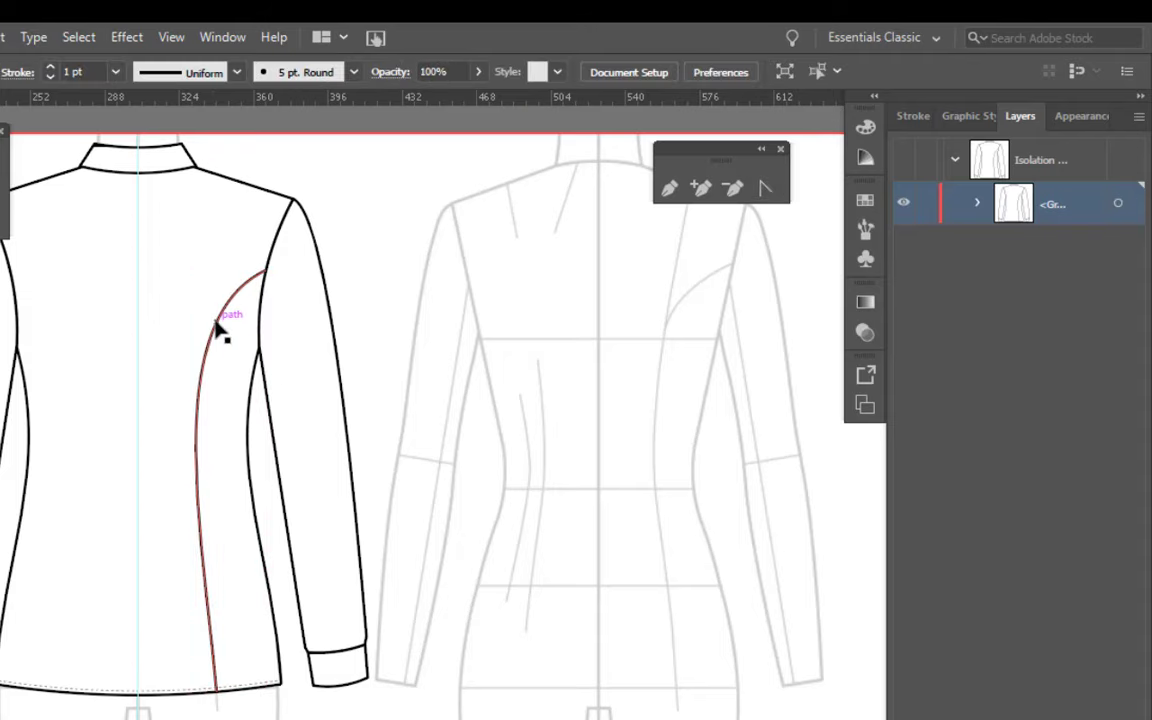
Step: Reflect a copy of the reshaped princess seam across the vertical centre guide onto the shirt's left half
click(218, 330)
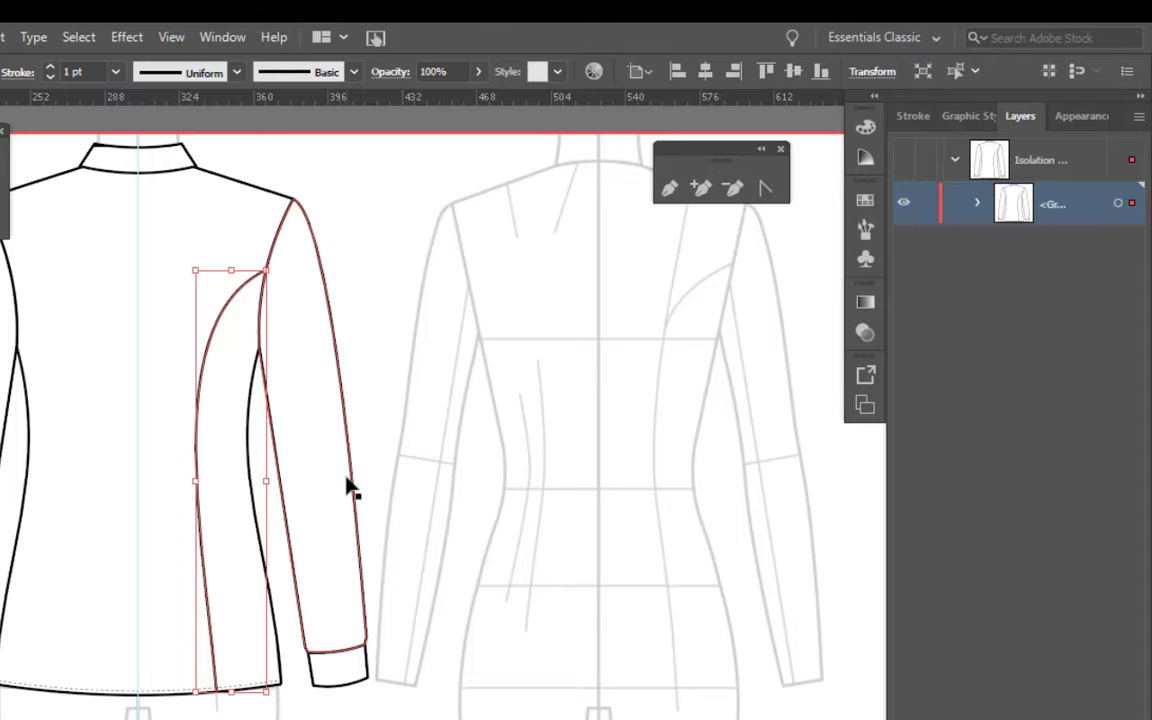
key(o)
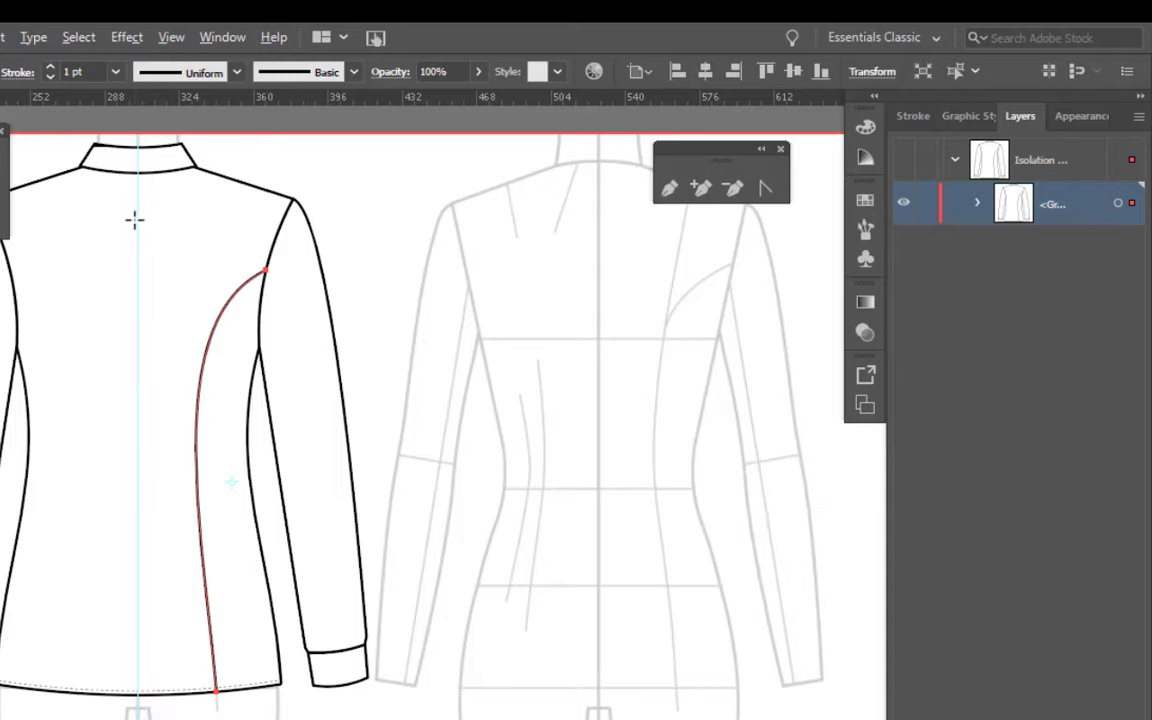
drag(180, 216, 230, 271)
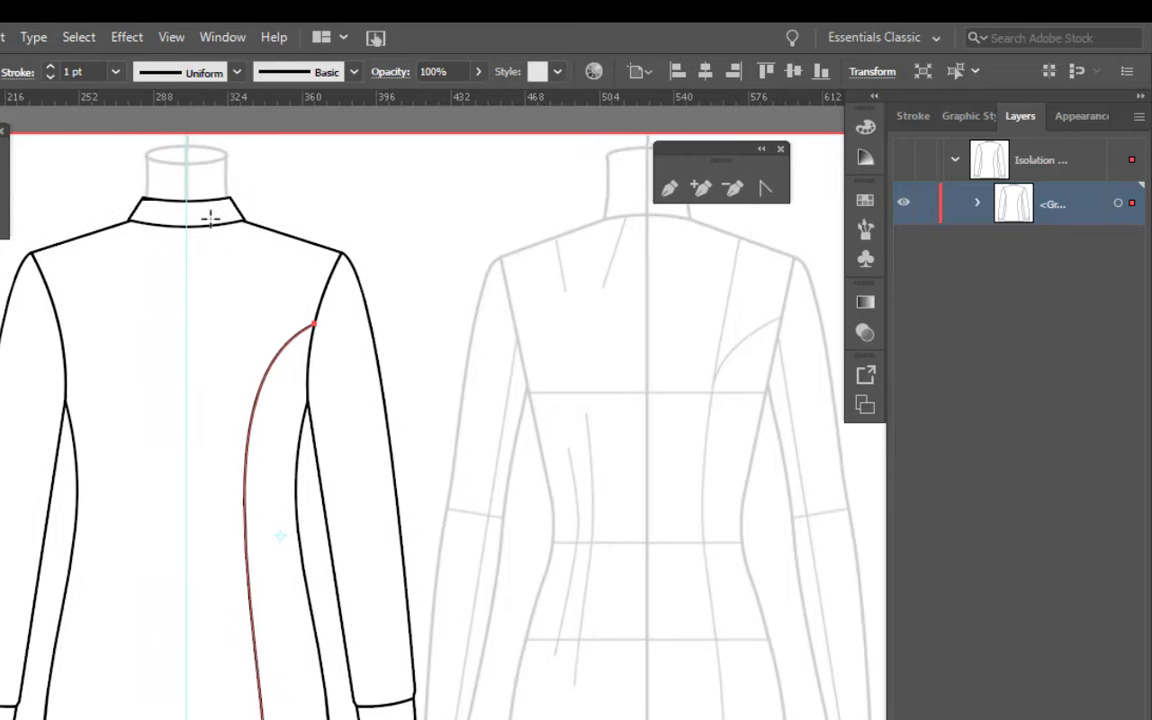
alt+click(186, 169)
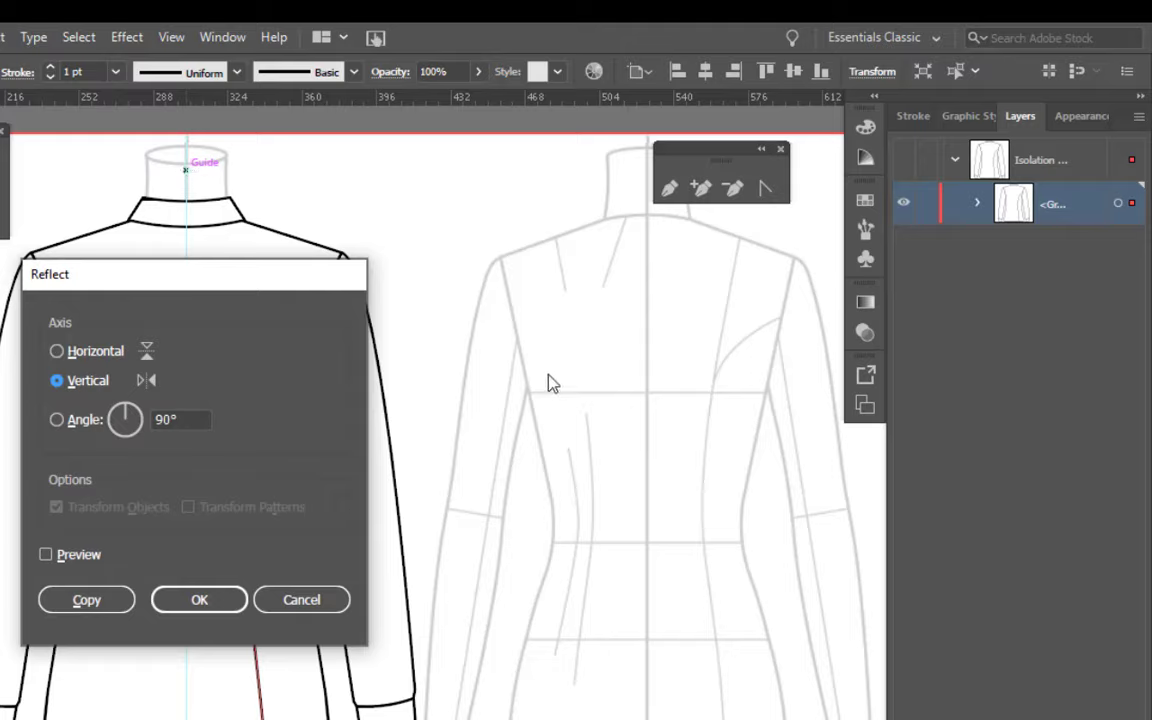
click(88, 606)
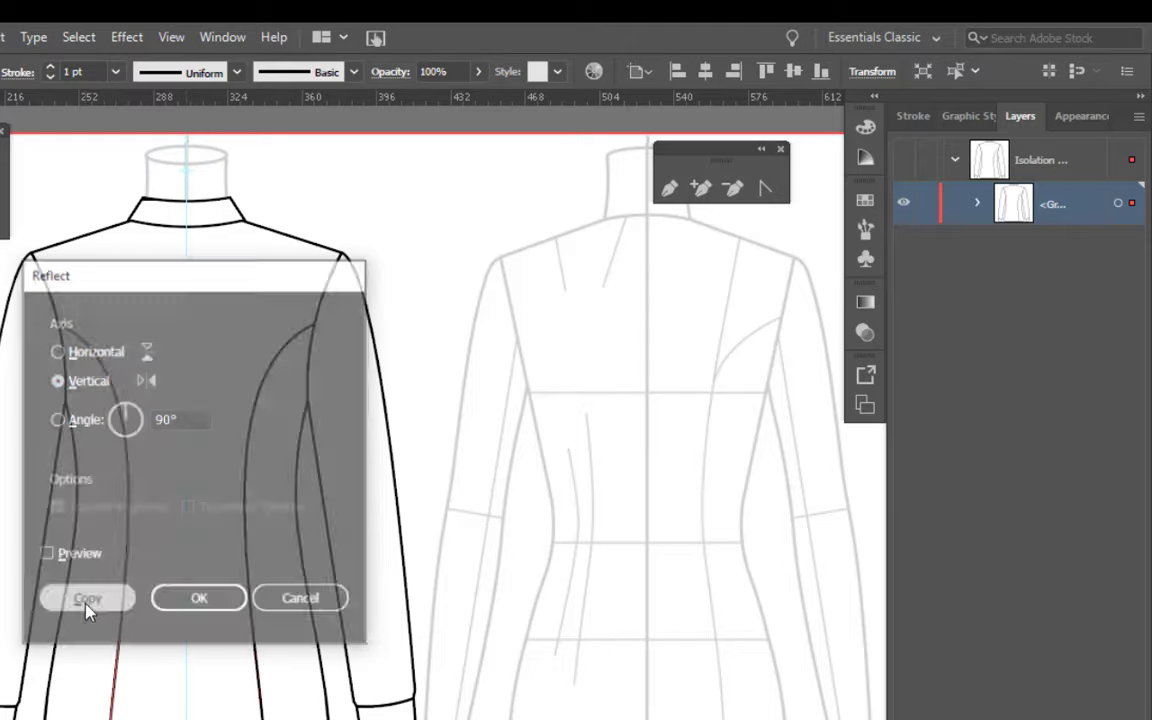
key(v)
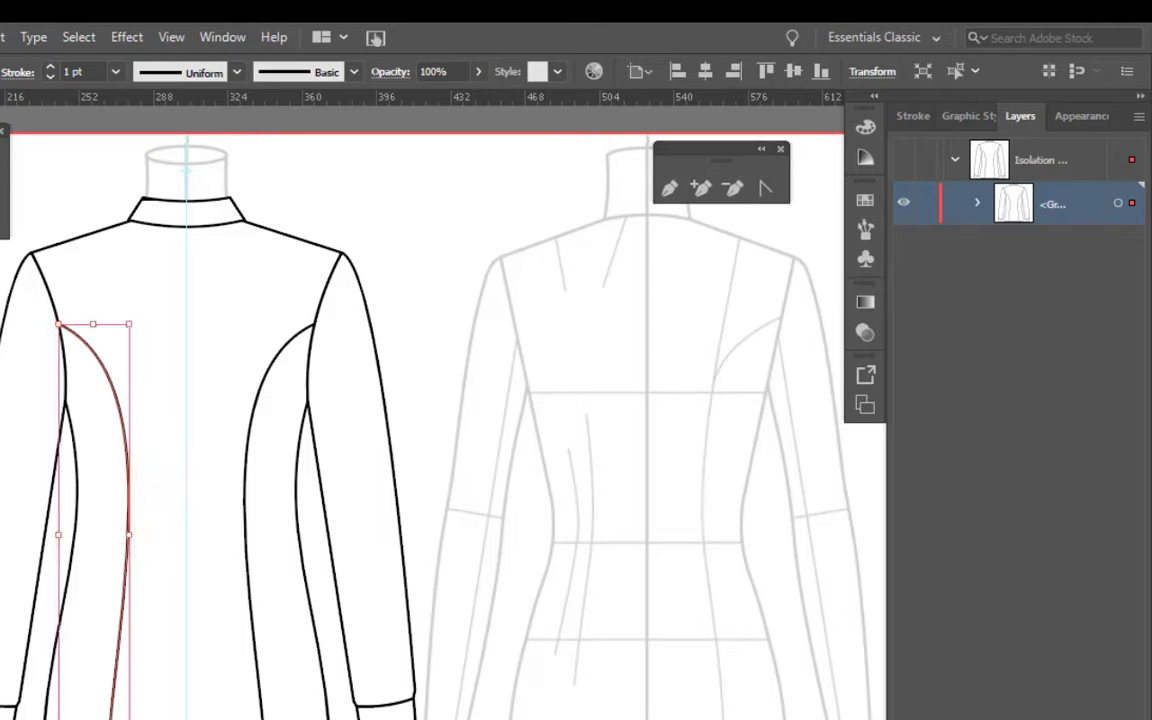
Step: Place an instance of the sleeve placket symbol beside the right sleeve's cuff
click(432, 255)
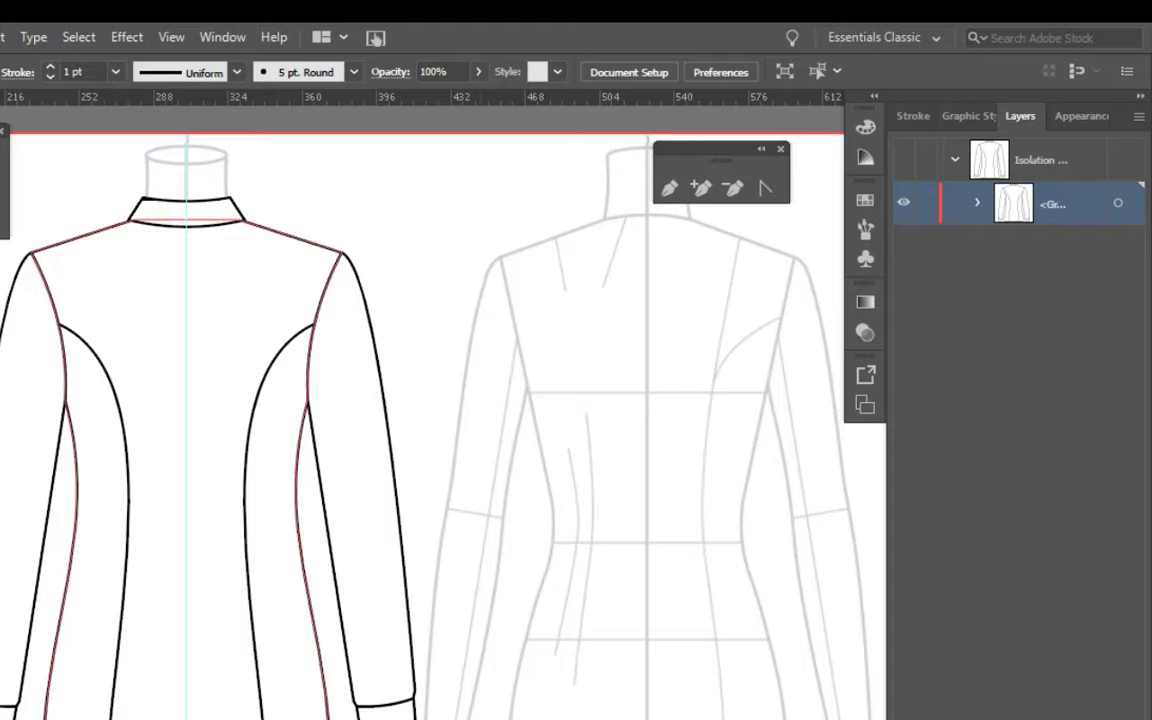
drag(557, 718, 591, 563)
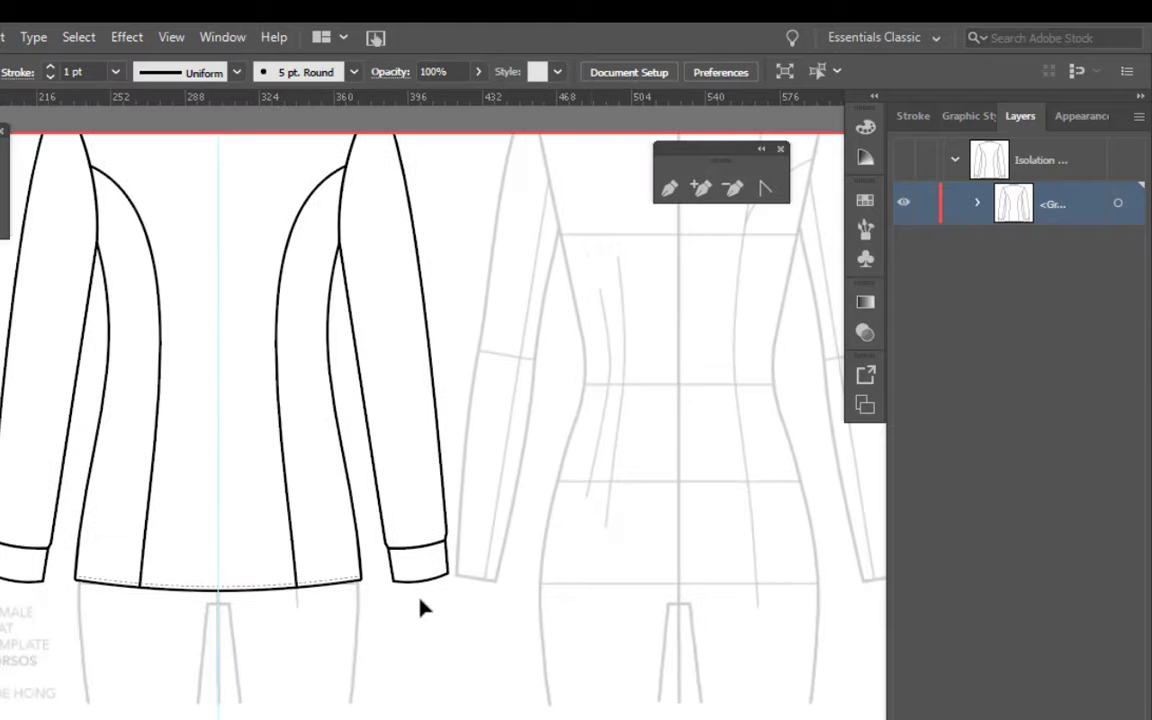
click(866, 259)
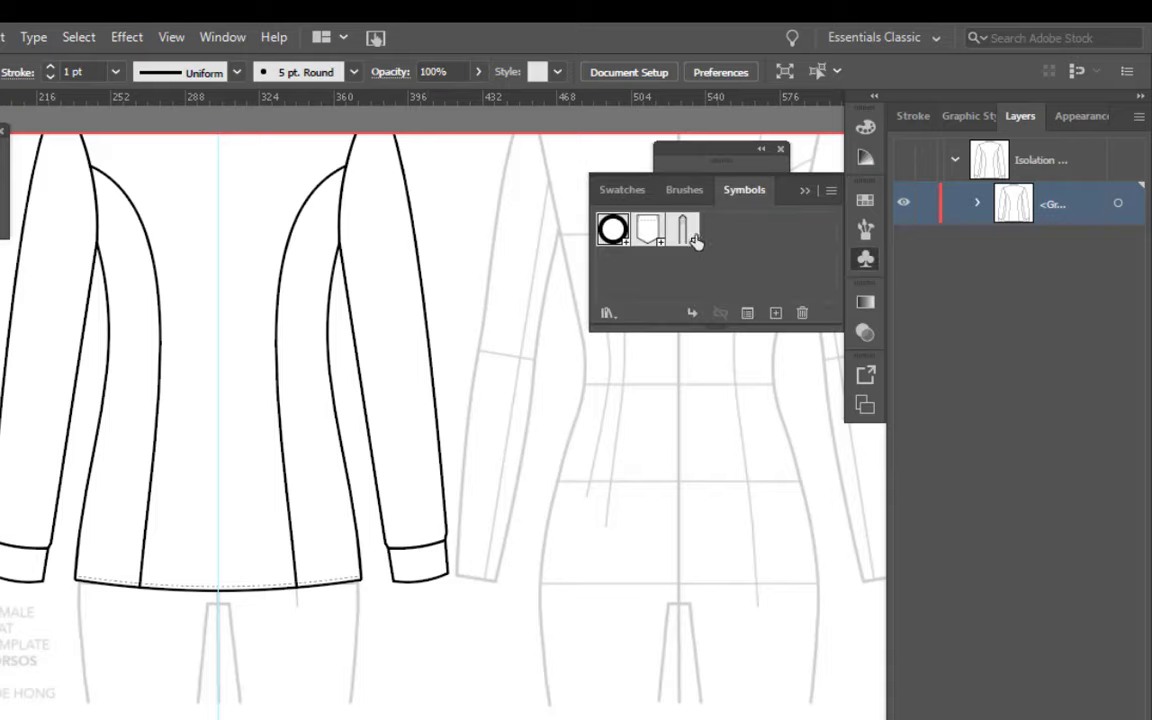
drag(683, 230, 490, 500)
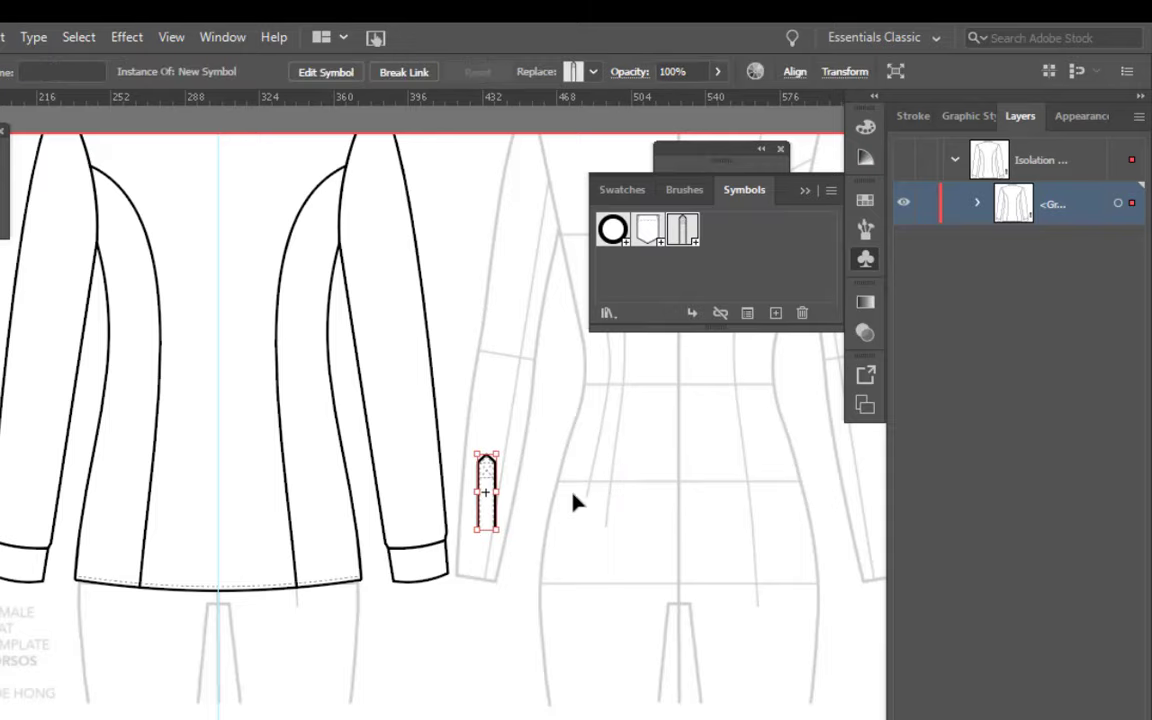
click(573, 501)
click(802, 190)
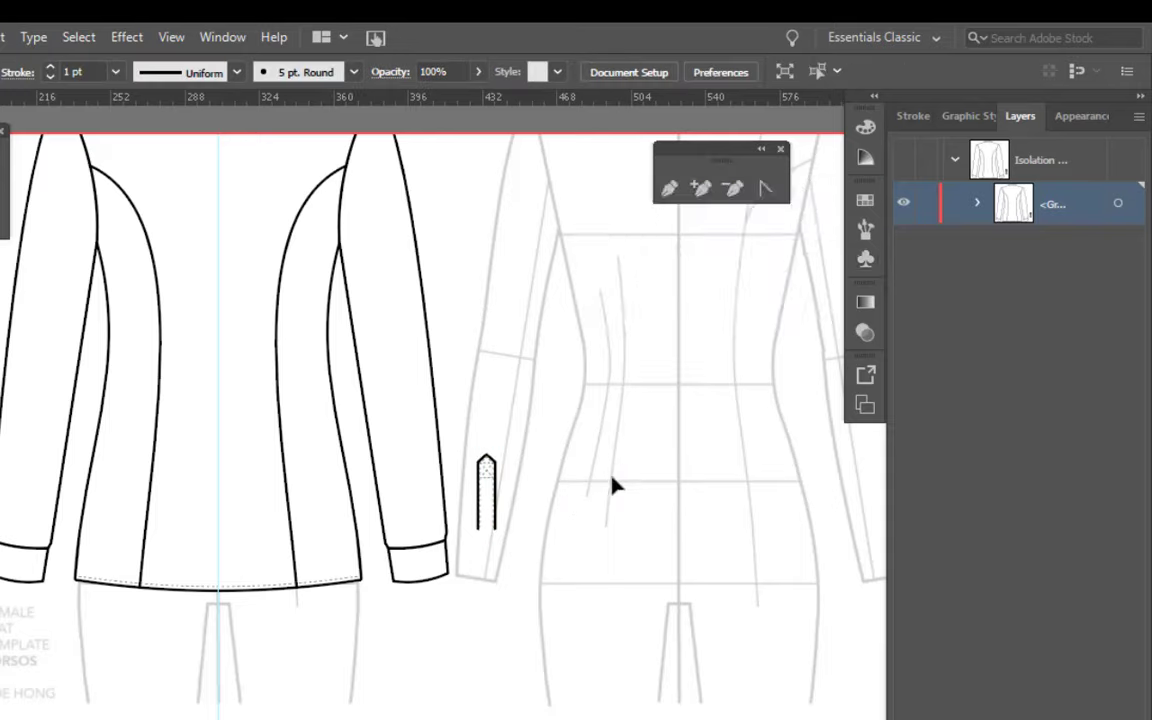
Step: Break the placed placket's link to its symbol so its paths can be edited
click(488, 484)
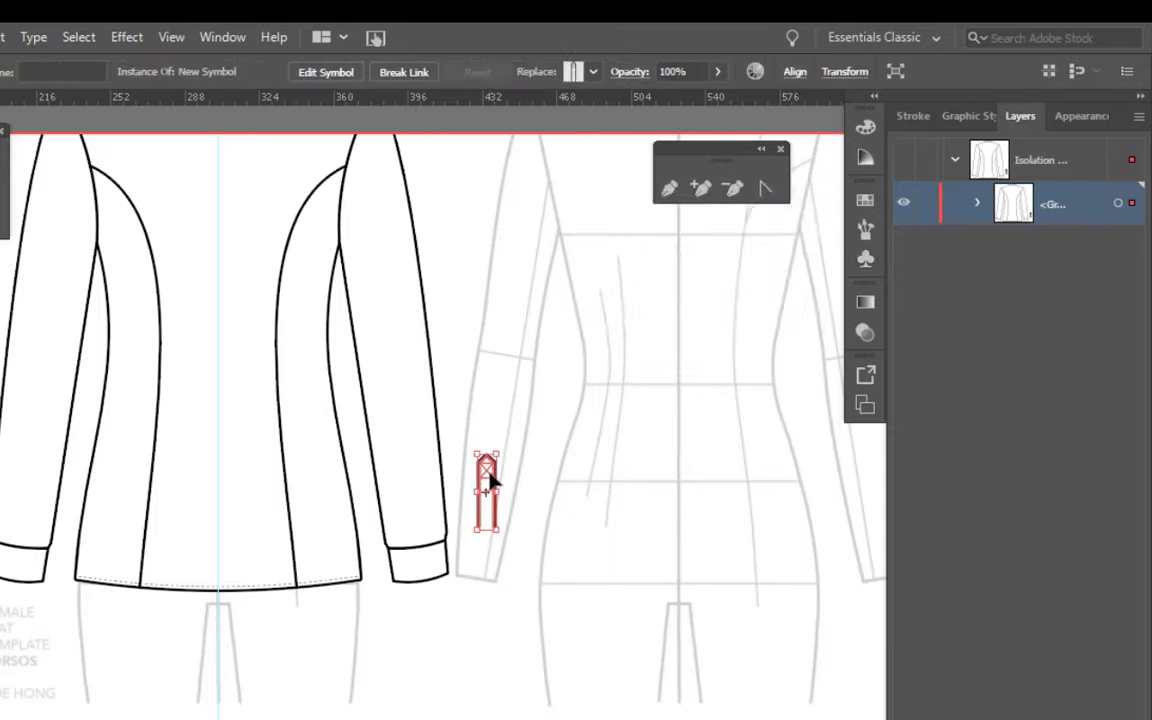
right_click(490, 482)
click(597, 290)
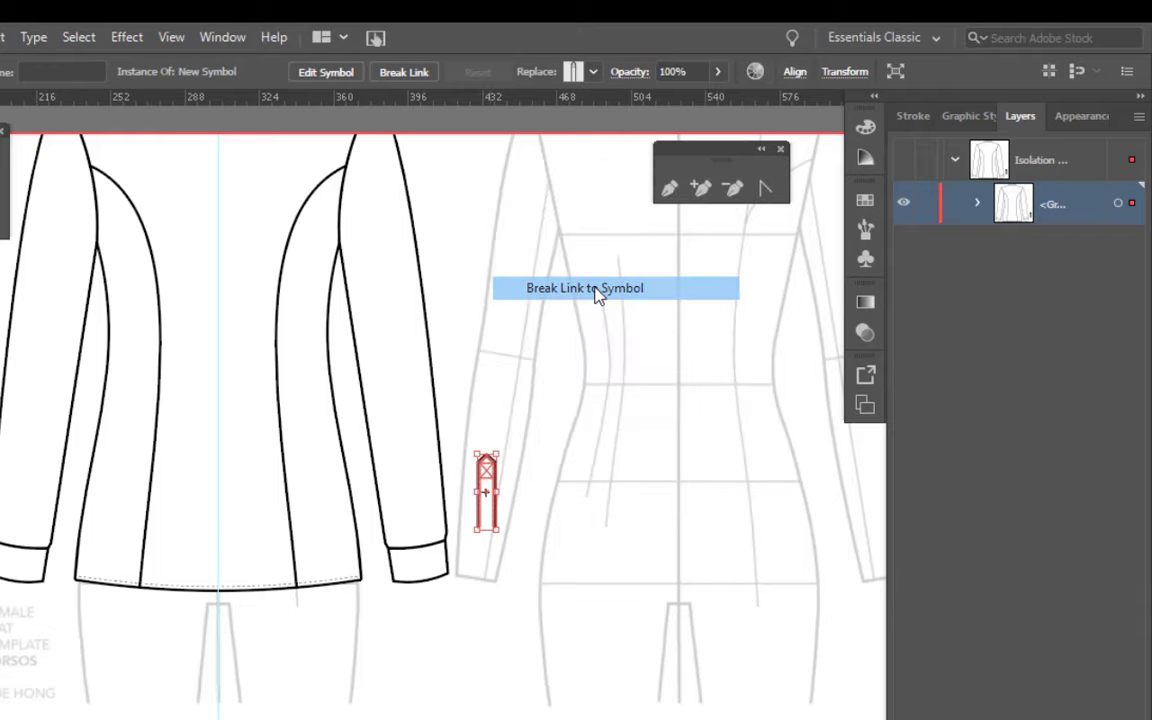
click(586, 494)
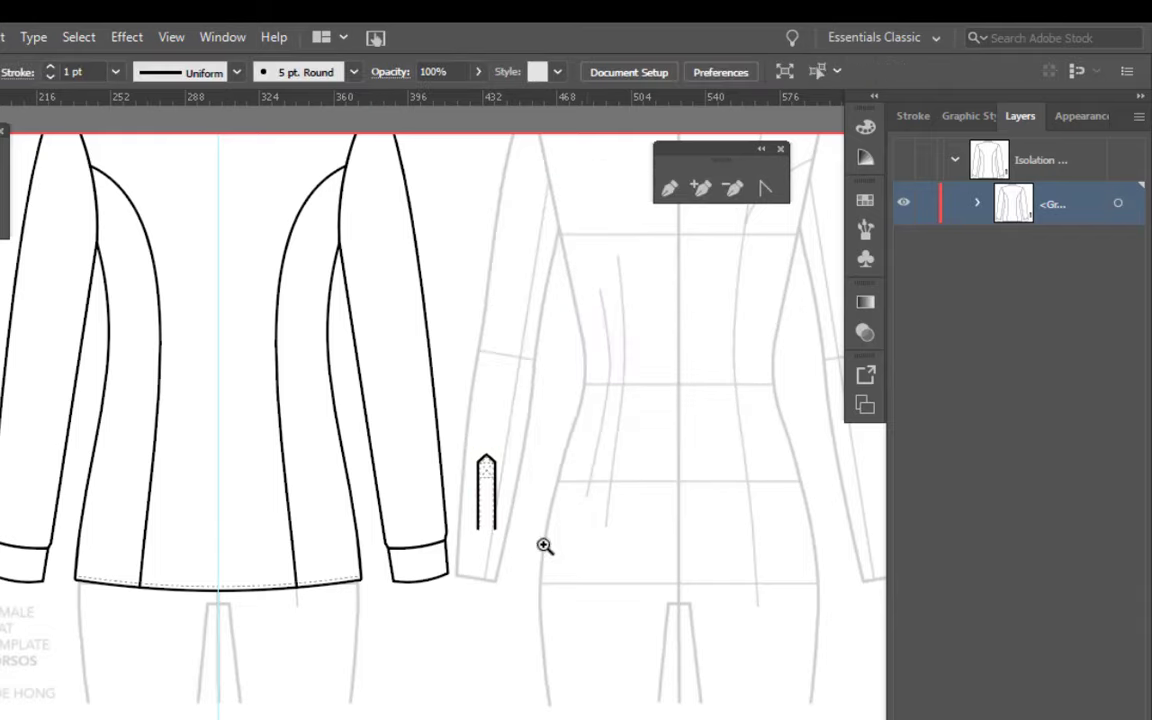
Step: Move the placket onto the lower right sleeve so its open end meets the cuff seam near the inner sleeve edge
drag(399, 489, 704, 553)
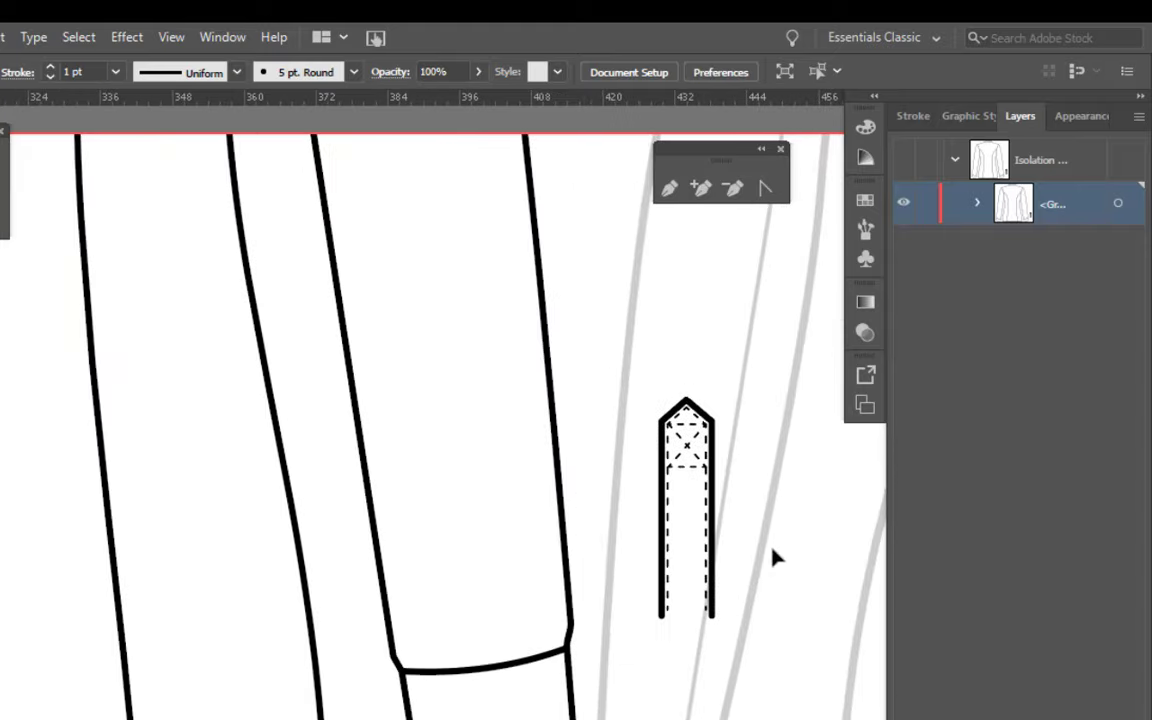
drag(713, 460, 473, 513)
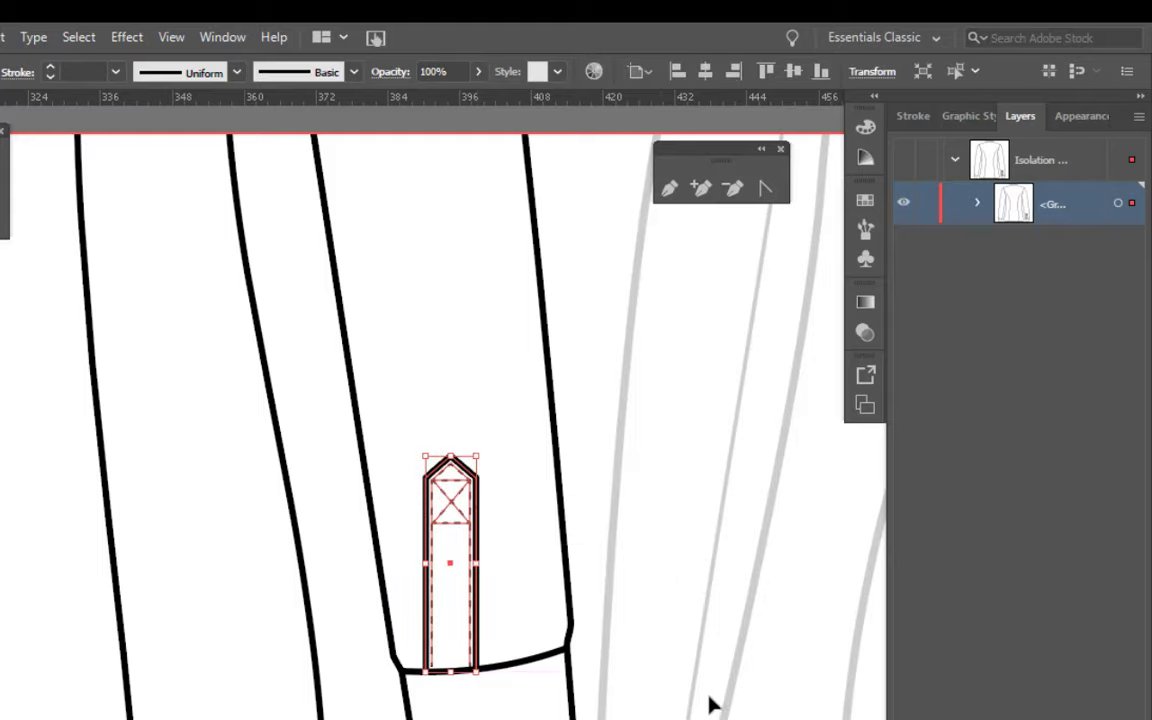
drag(707, 661, 643, 504)
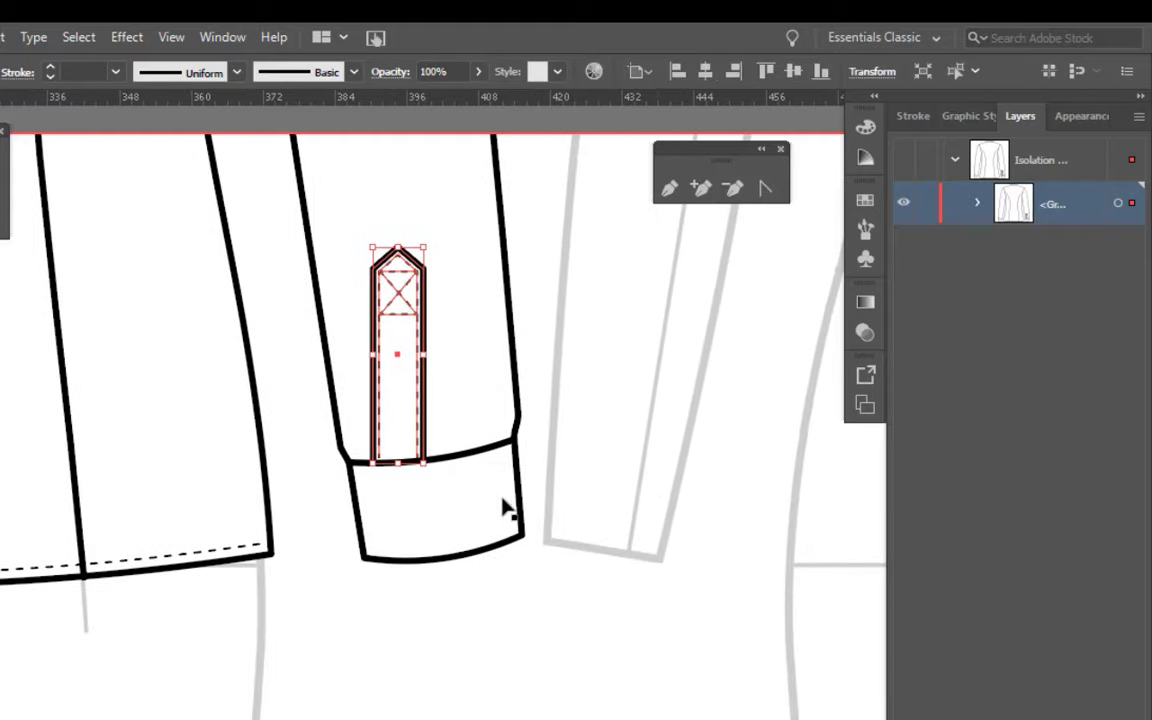
shift+click(355, 478)
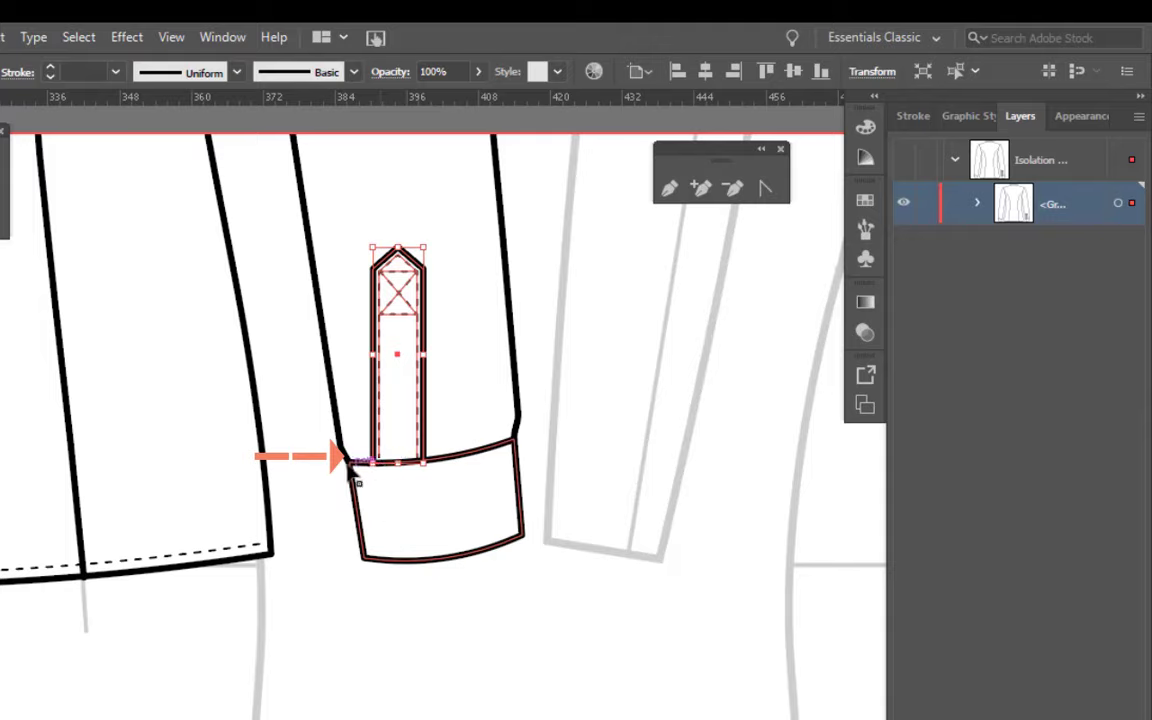
shift+click(450, 452)
shift+click(383, 461)
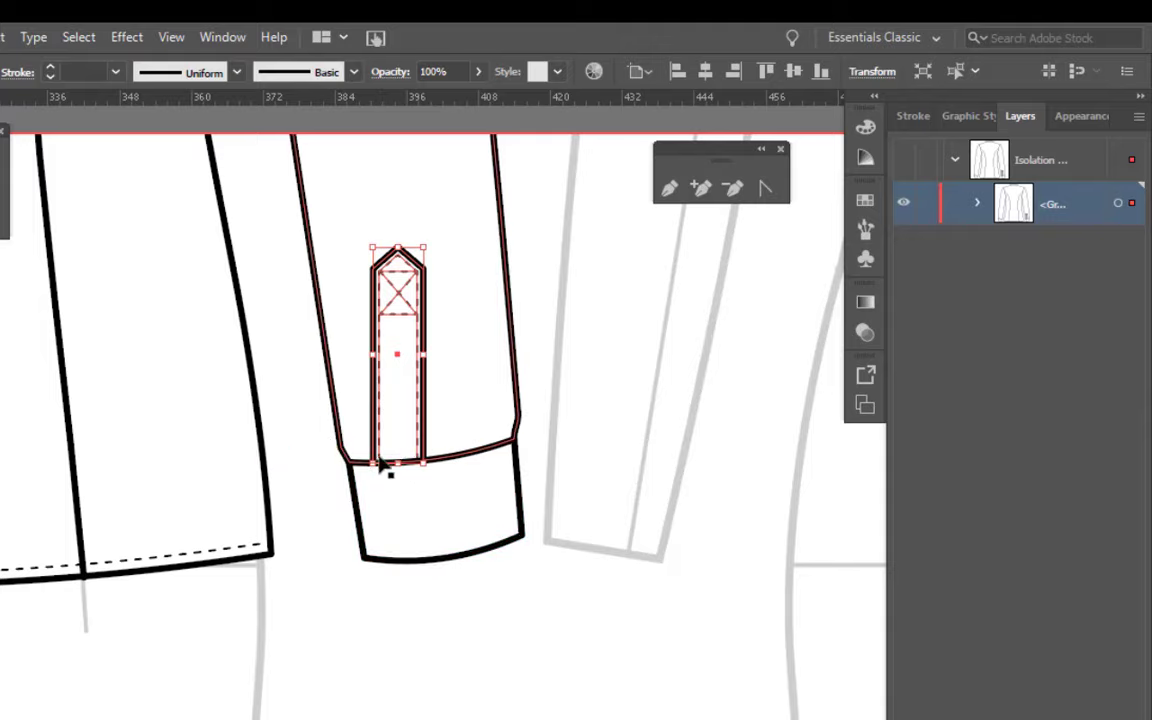
click(413, 303)
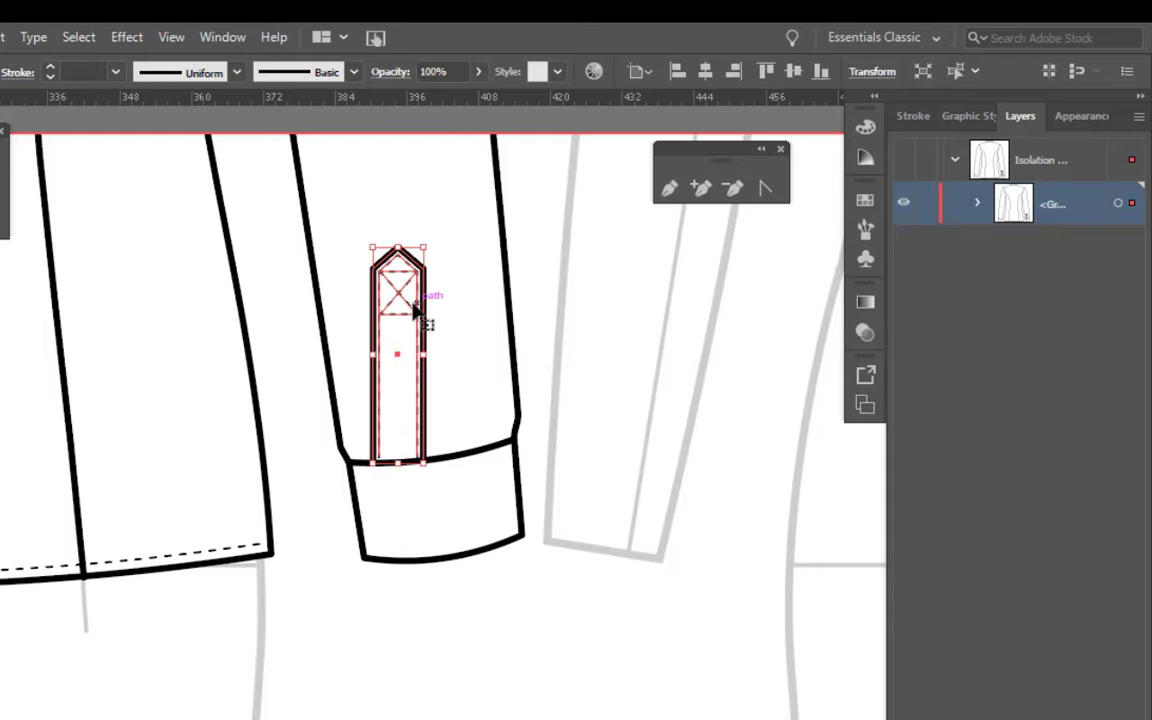
drag(402, 312, 410, 322)
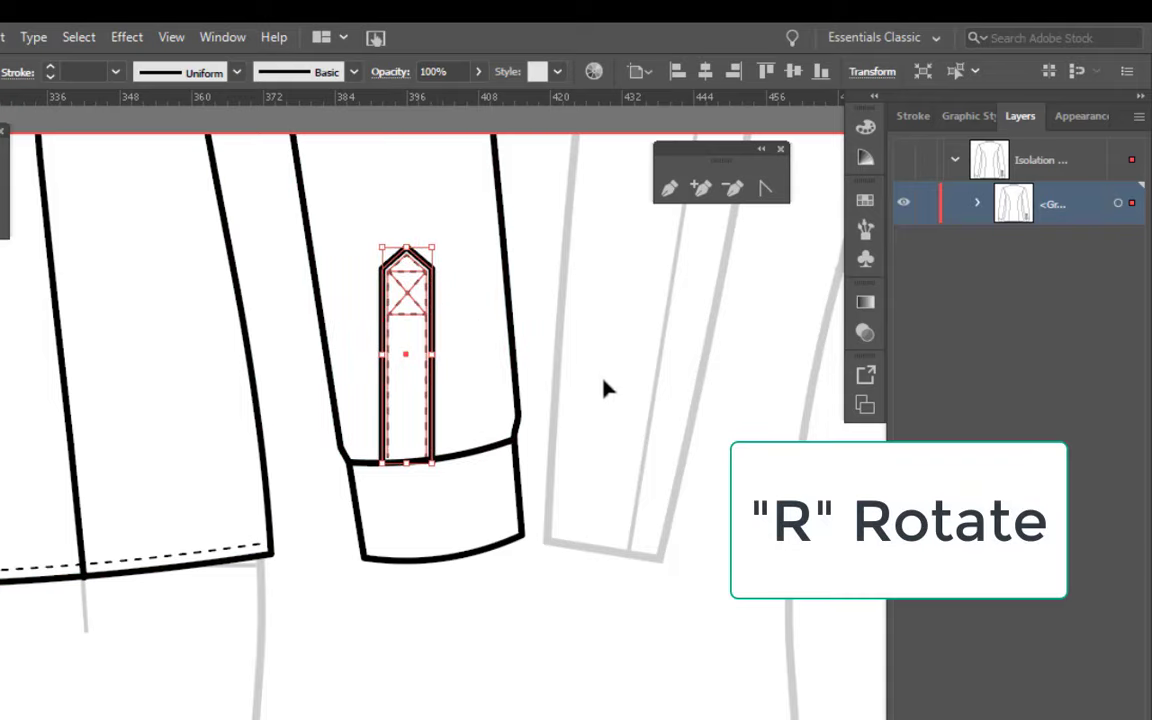
Step: Rotate the placket about its lower-left corner to follow the slant of the right sleeve
key(r)
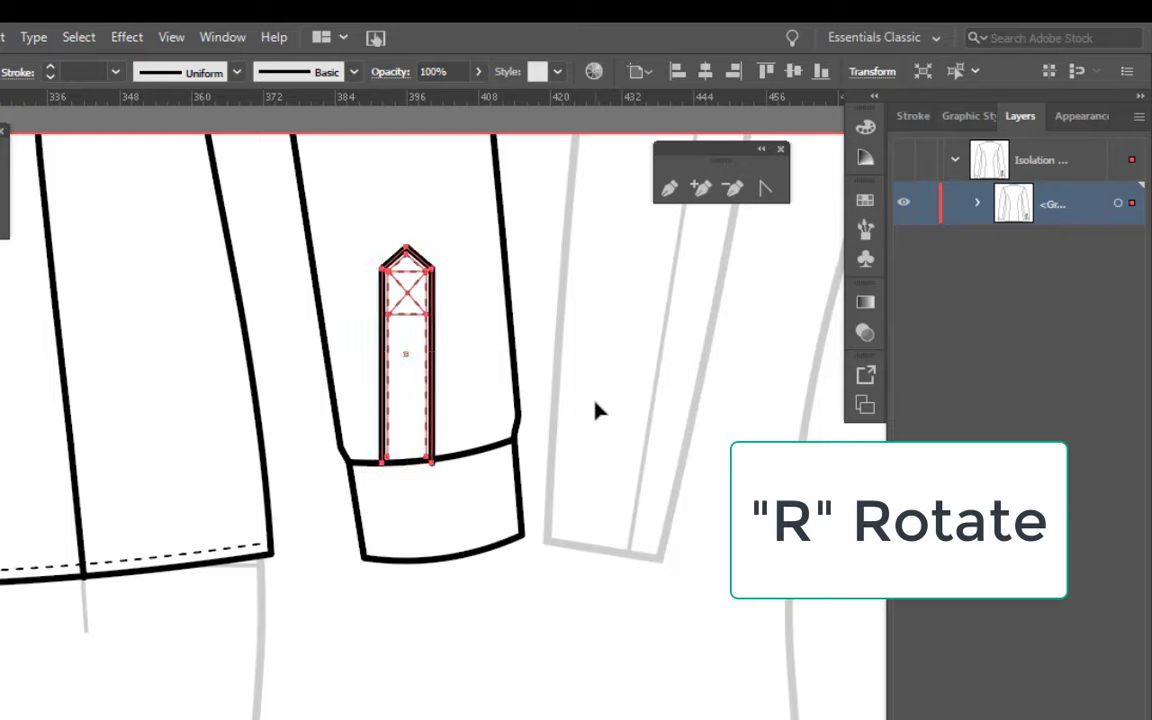
click(384, 460)
drag(489, 354, 473, 332)
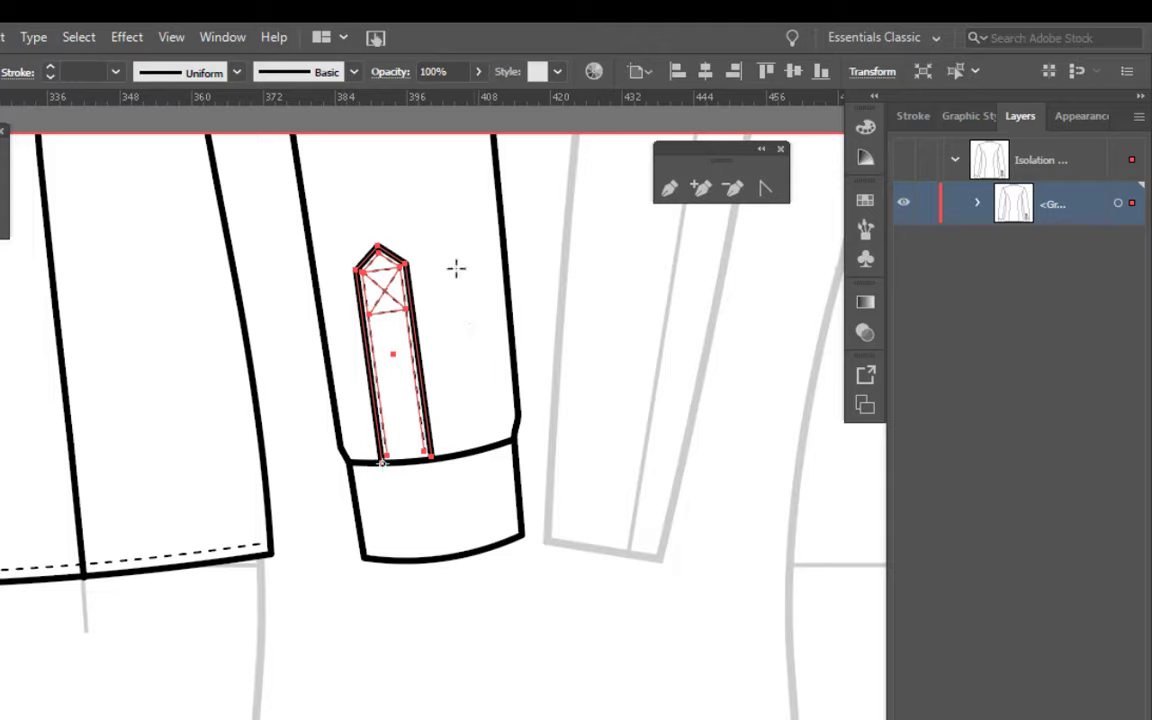
drag(458, 268, 459, 265)
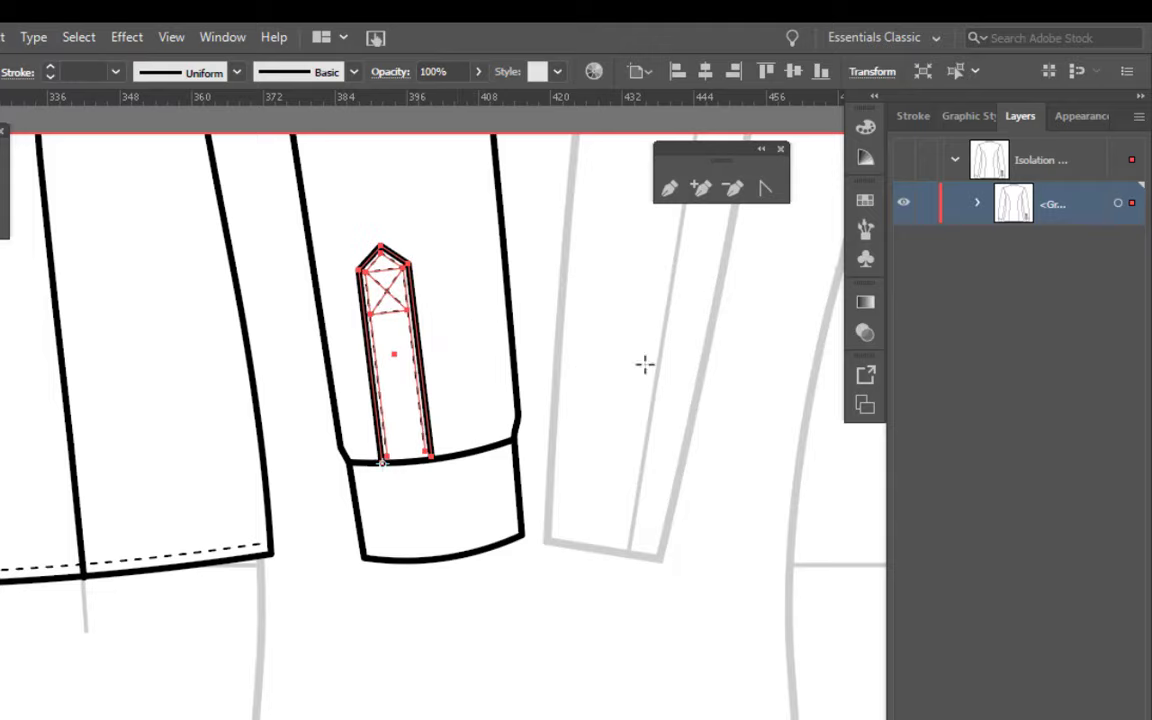
Step: Extend the placket's left edge and its left stitch line down through the cuff to the cuff's lower edge
key(z)
drag(411, 501, 639, 568)
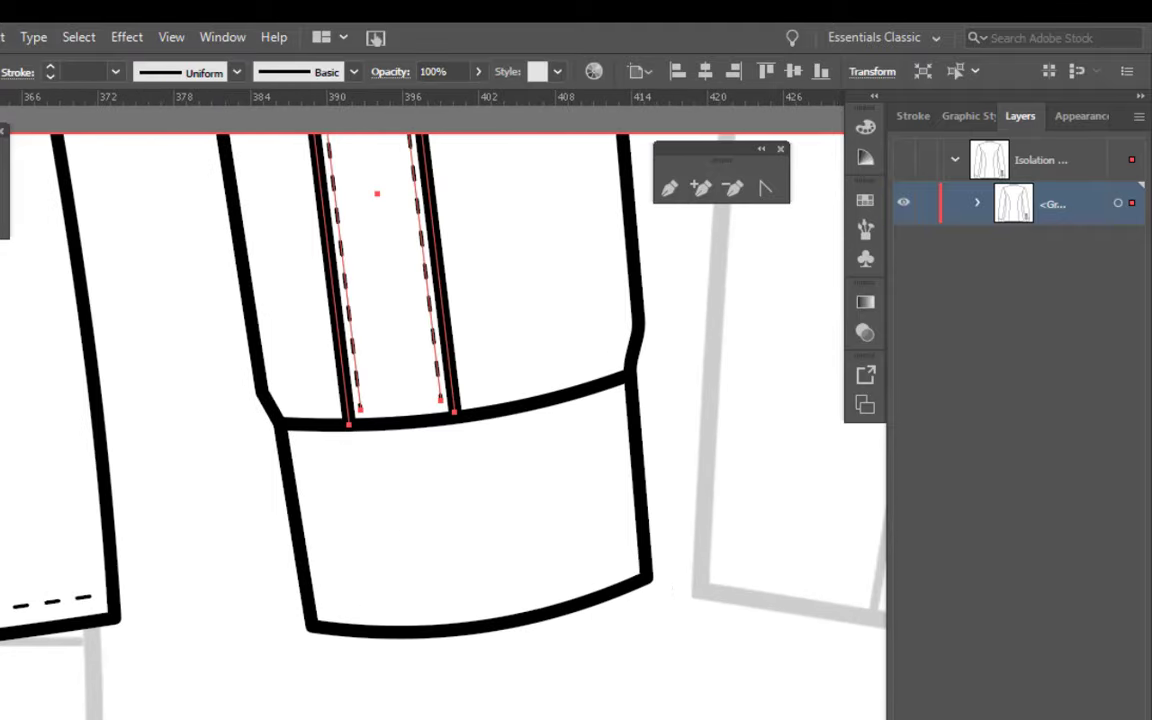
key(a)
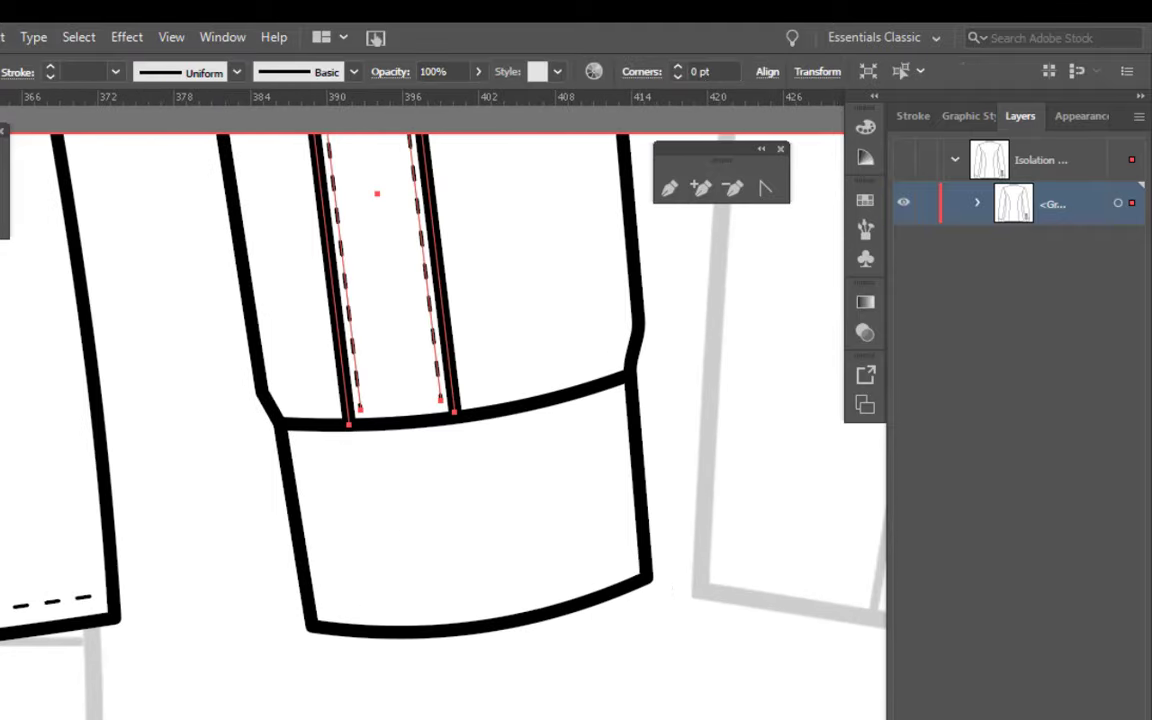
click(320, 460)
click(349, 427)
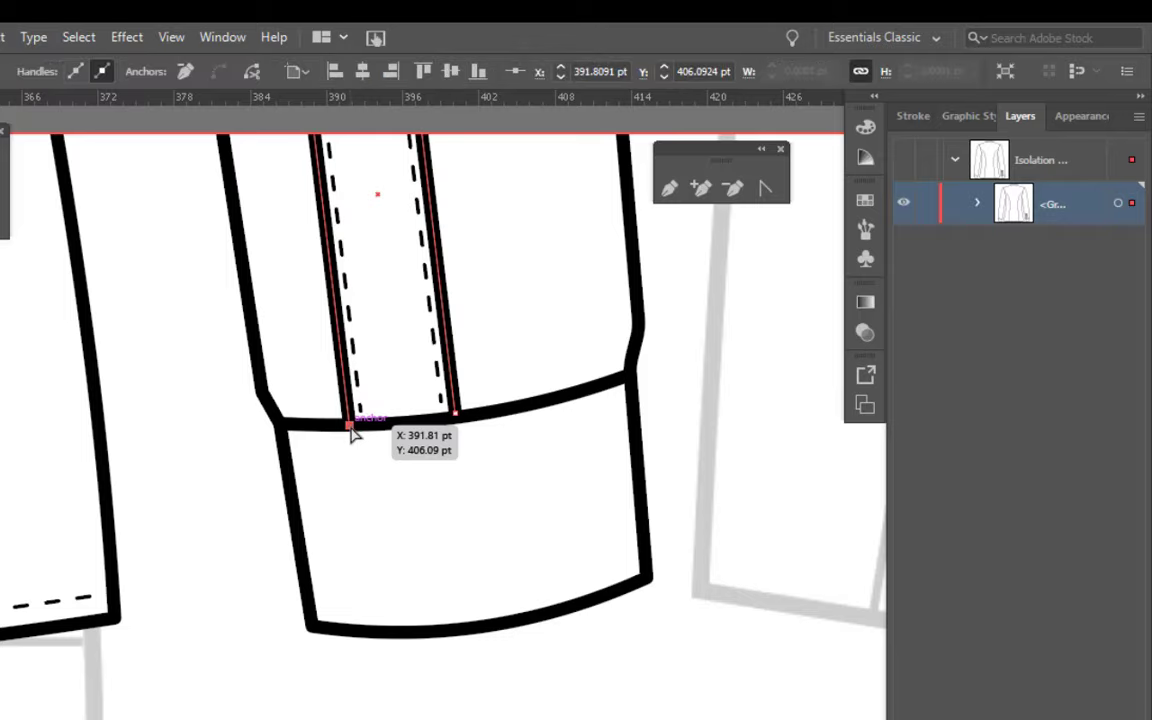
drag(350, 441, 378, 630)
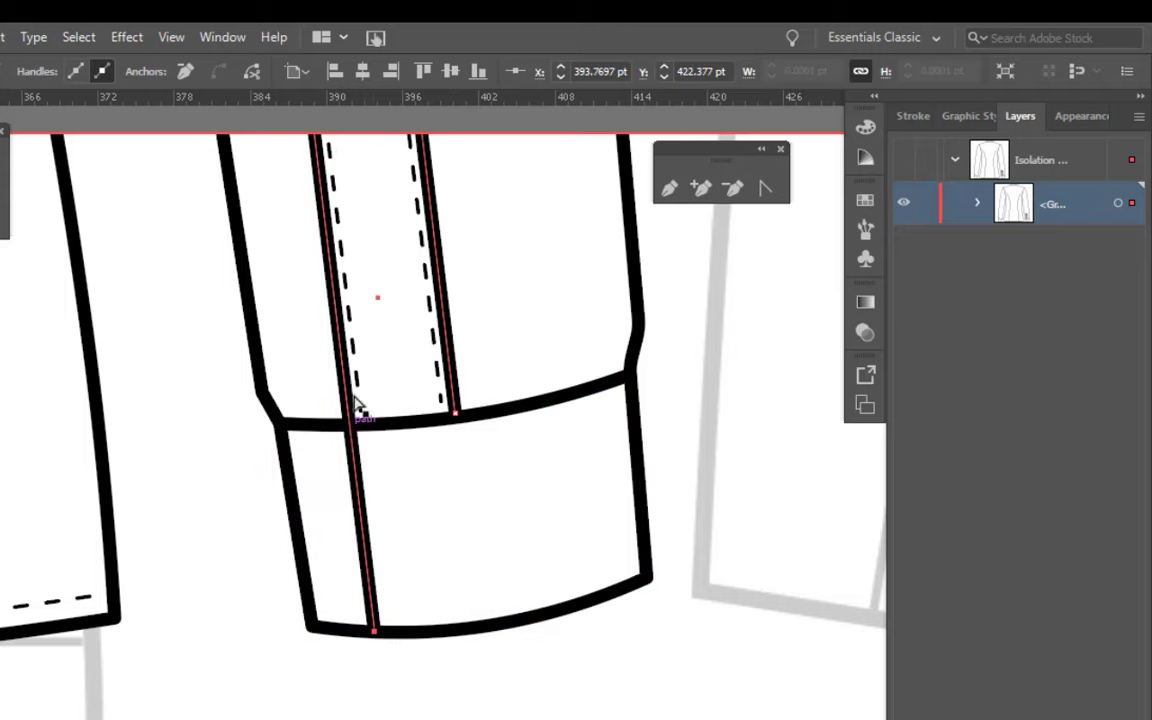
drag(363, 420, 384, 631)
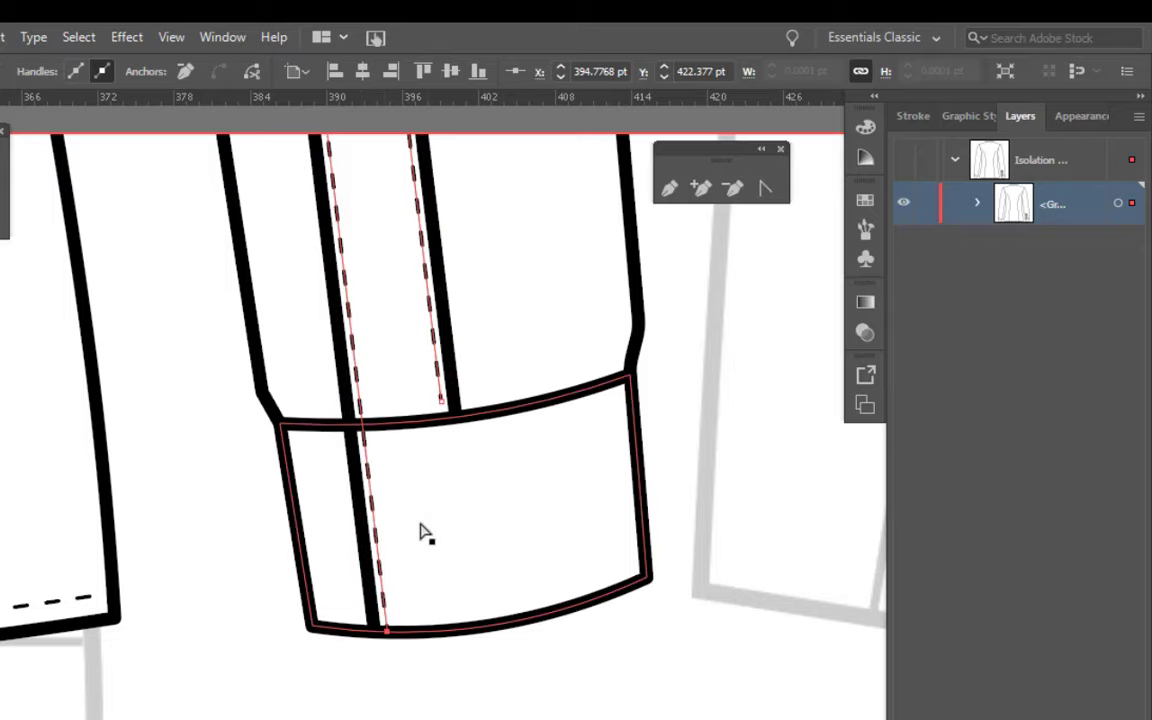
Step: Place the round button symbol on the right cuff, beside the extended stitch line
click(866, 259)
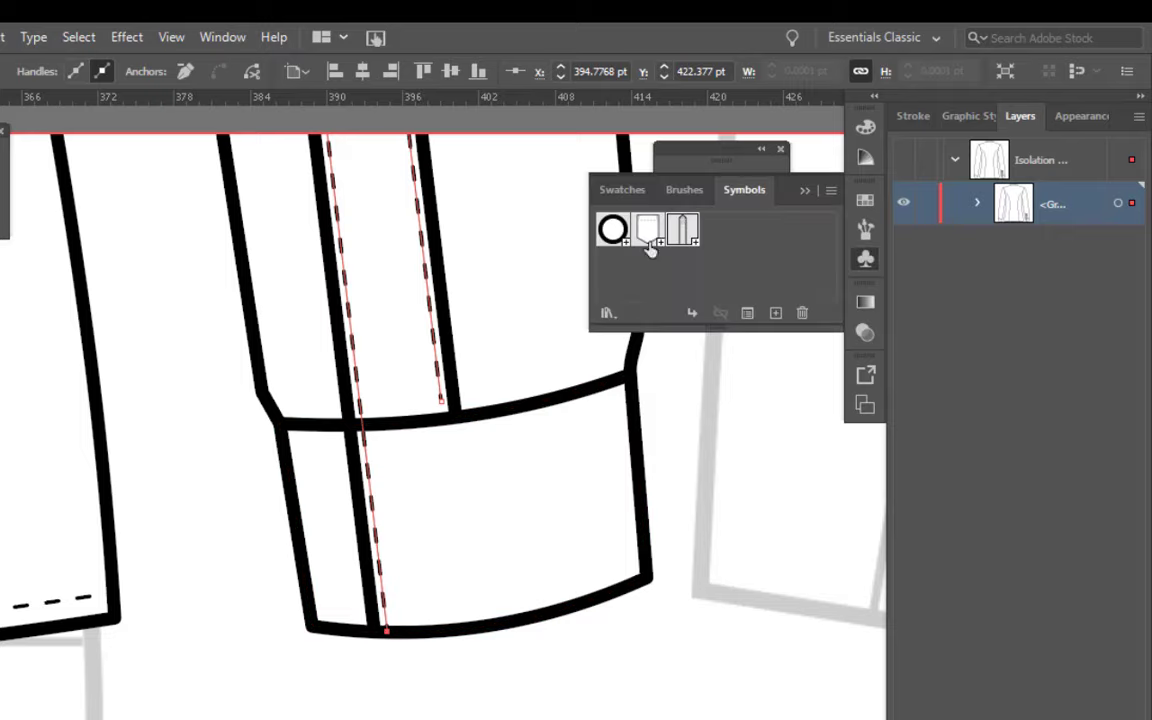
mouse_move(617, 233)
mouse_down()
mouse_move(506, 432)
mouse_move(419, 538)
mouse_move(410, 528)
mouse_up()
click(751, 463)
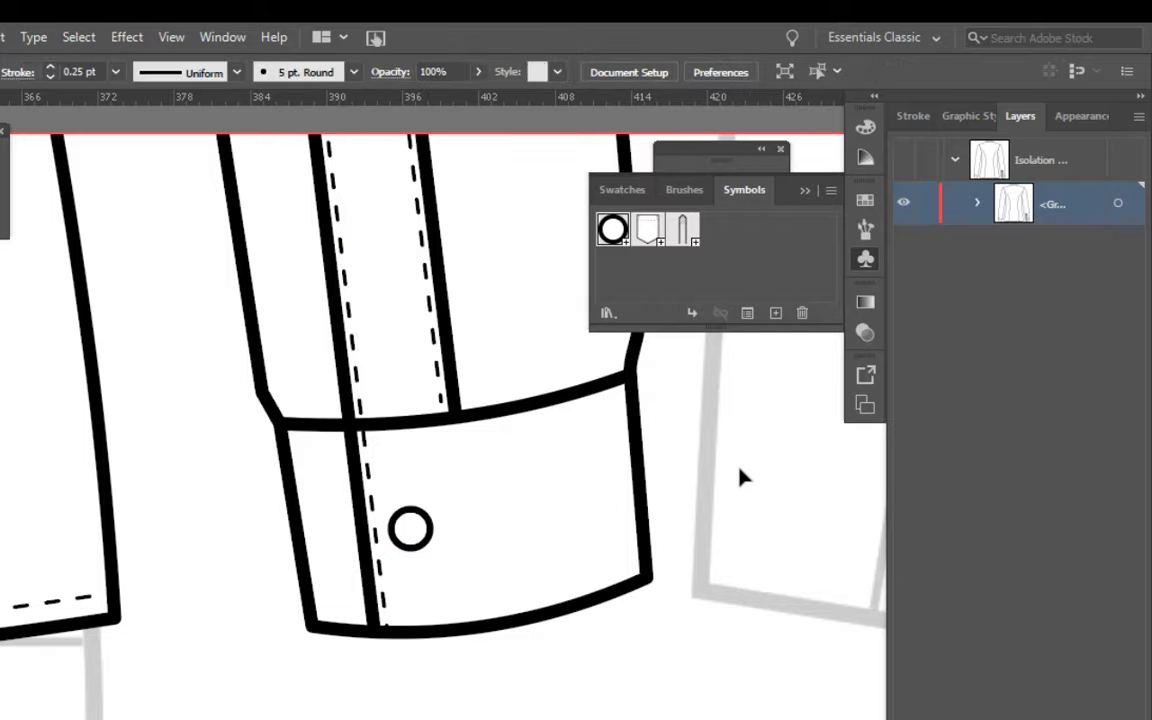
Step: Group the right sleeve with its cuff, placket and button
key(ctrl+minus)
key(ctrl+minus)
key(ctrl+minus)
key(ctrl+minus)
key(ctrl+minus)
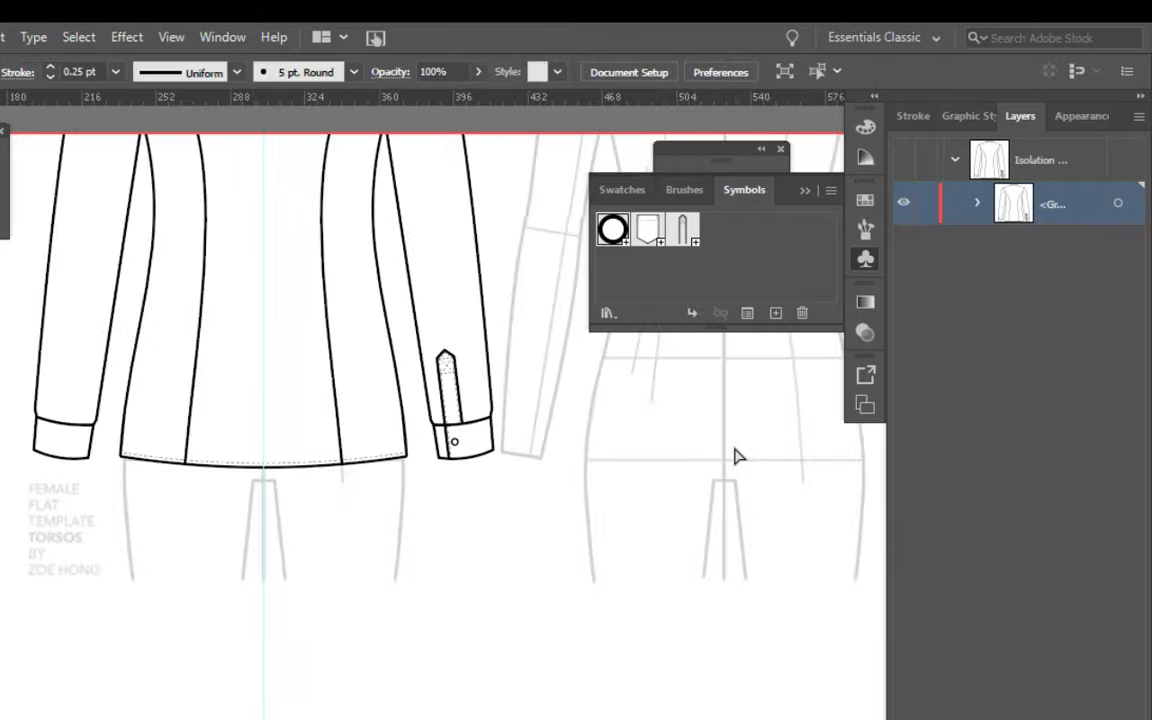
key(ctrl+minus)
drag(517, 252, 527, 342)
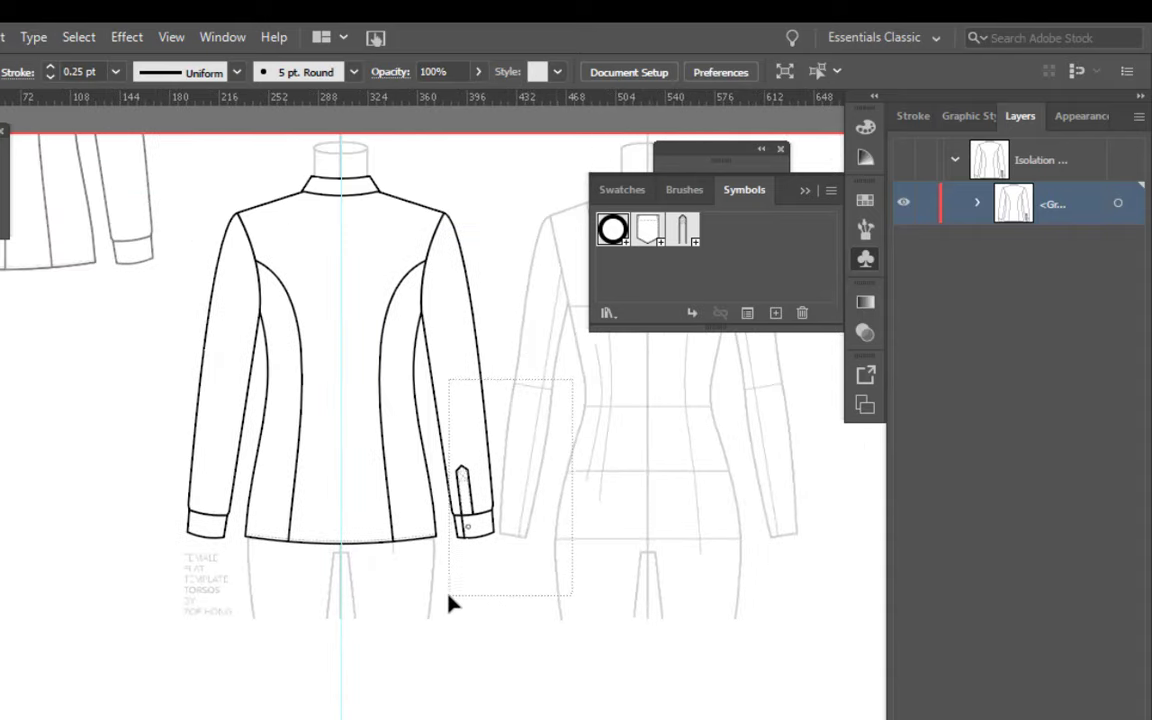
click(493, 525)
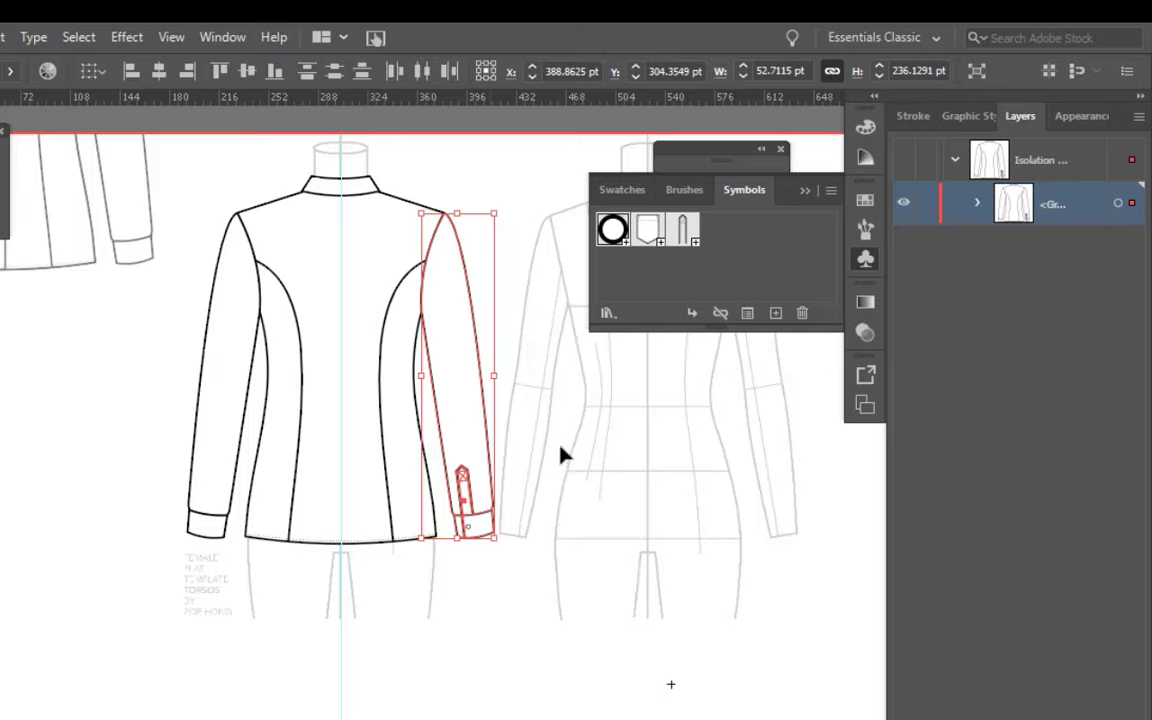
right_click(563, 452)
click(673, 259)
click(643, 490)
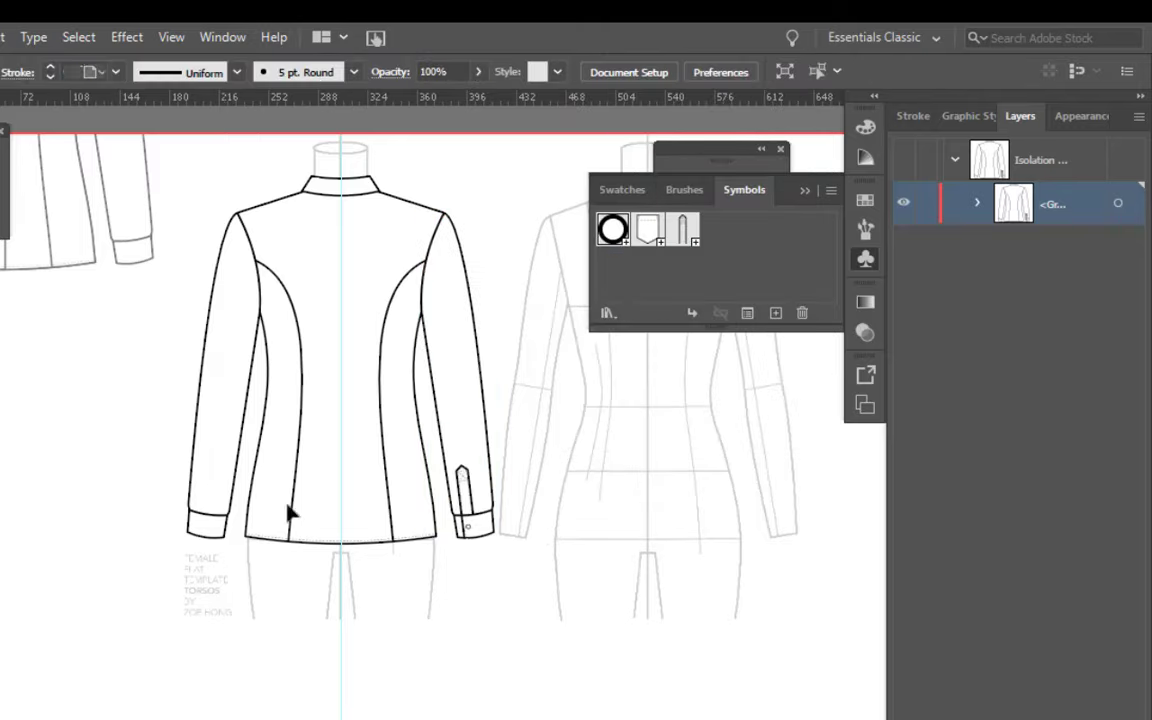
Step: Replace the plain left sleeve and cuff with a copy of the grouped right sleeve reflected across the vertical centre guide, and exit isolation mode
drag(131, 443, 215, 598)
key(Delete)
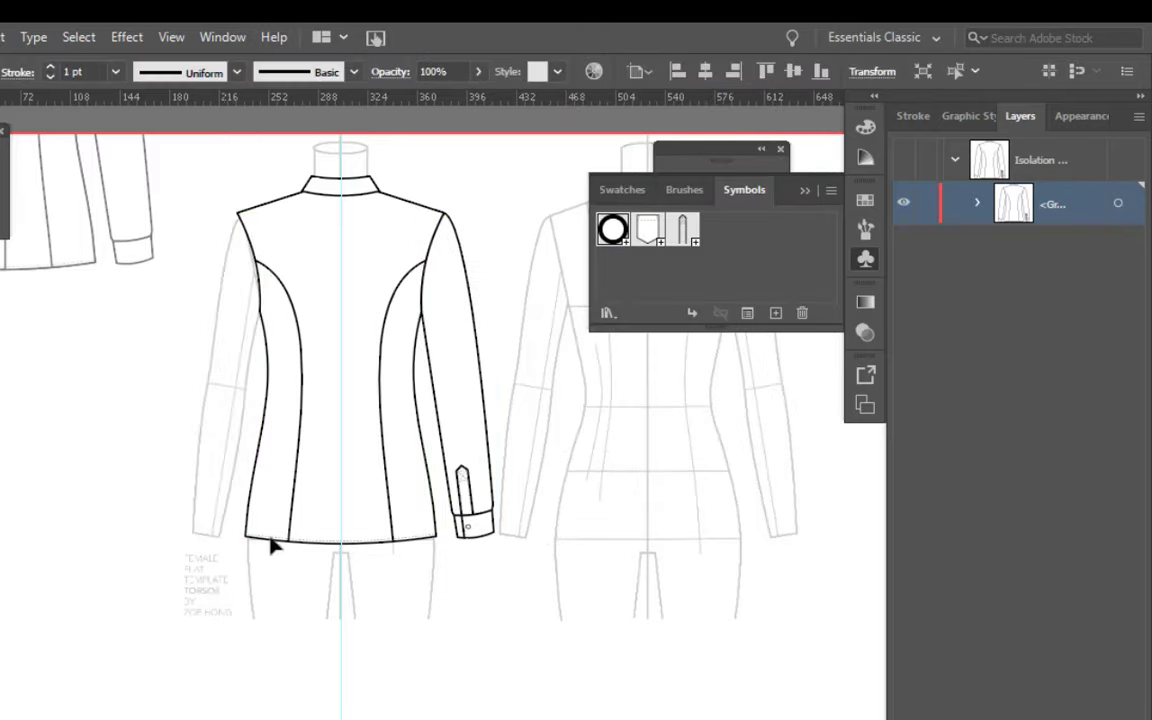
click(487, 520)
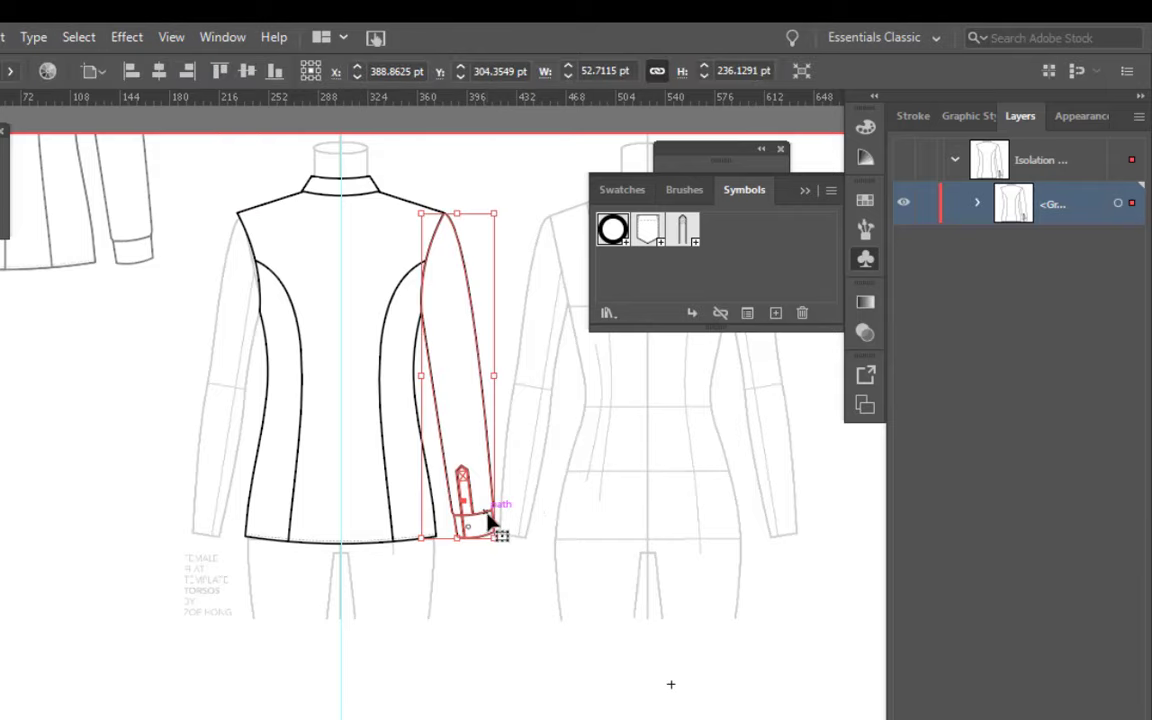
key(o)
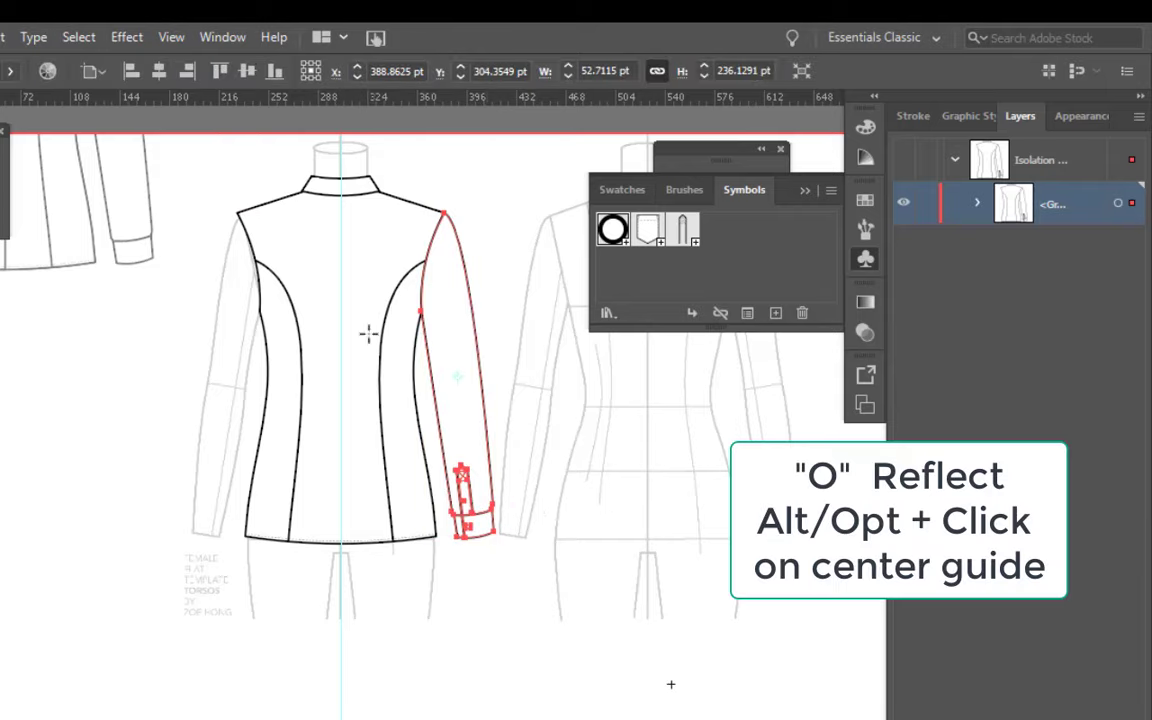
alt+click(339, 560)
click(84, 604)
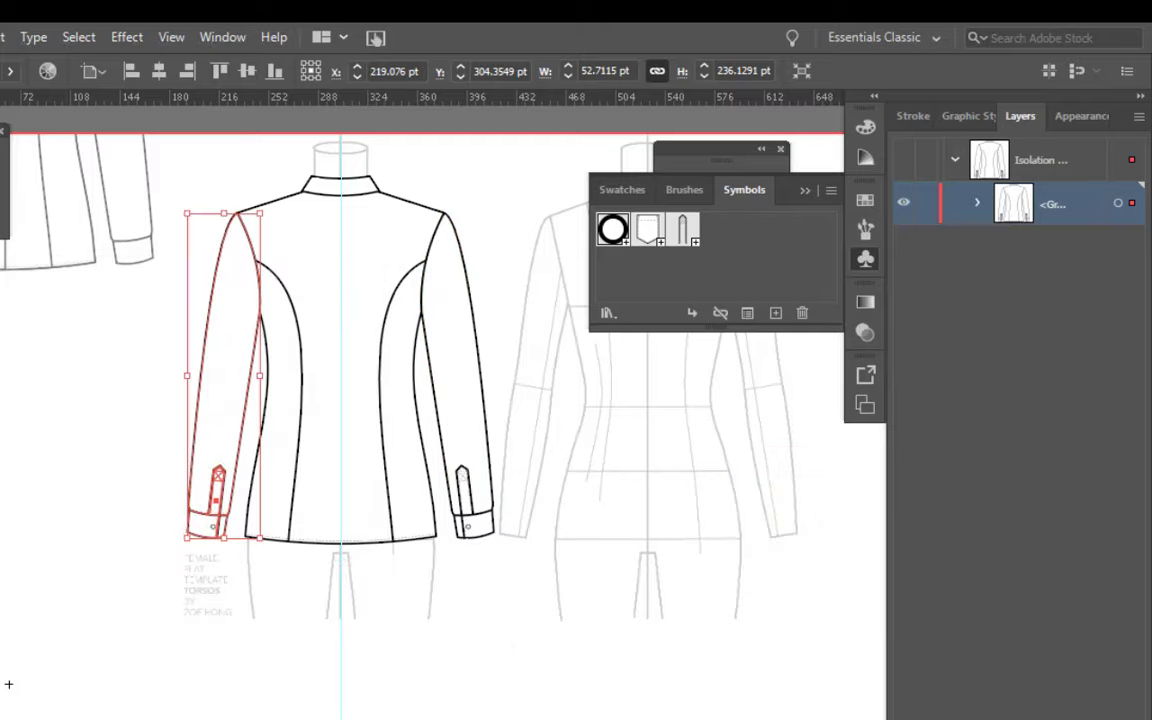
click(535, 648)
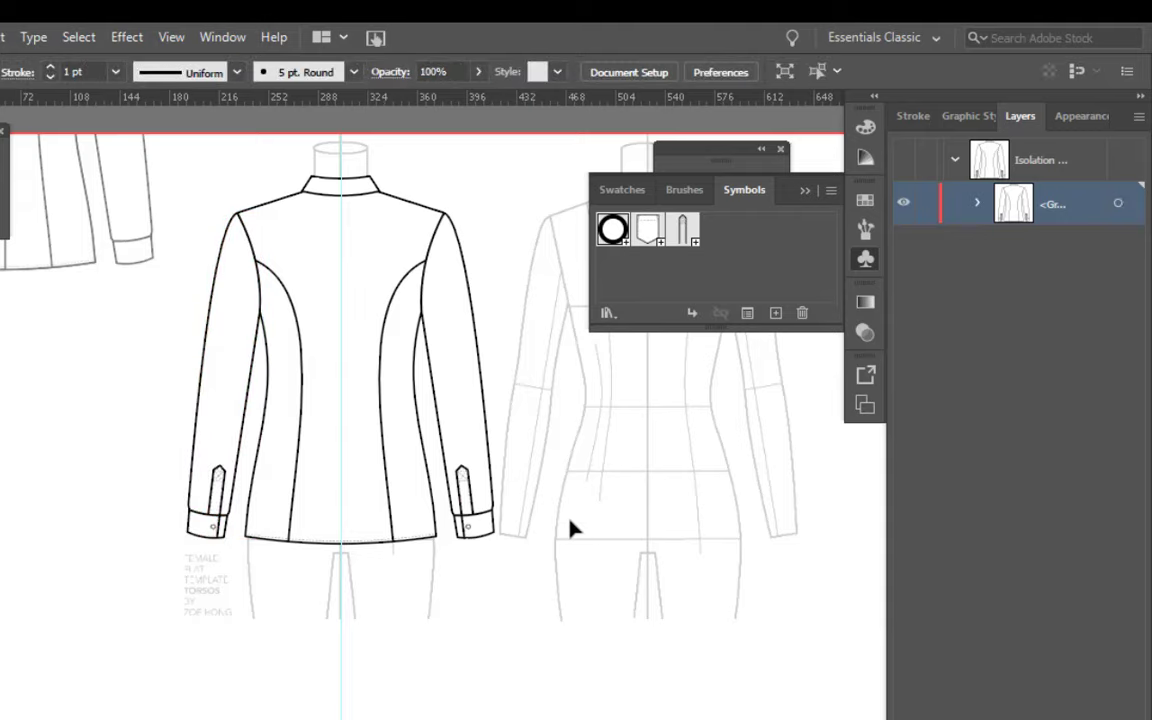
double_click(515, 260)
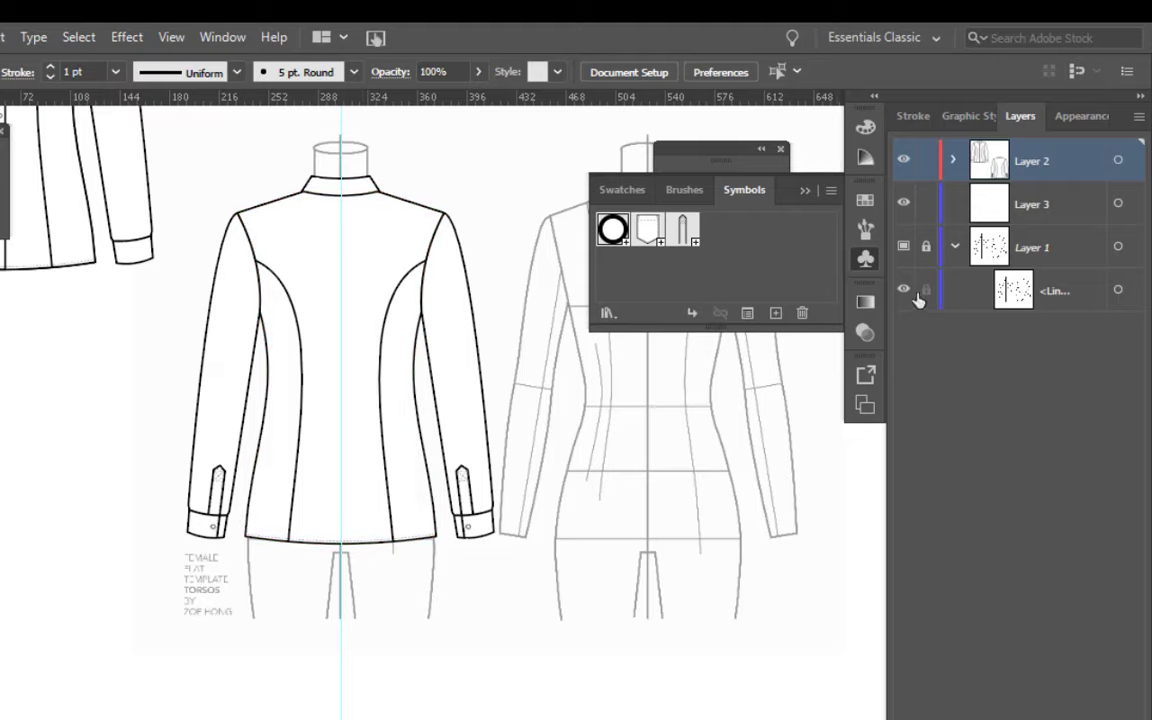
Step: Hide the torso template layer and arrange the front and back flats side by side, the back lower and partly behind the front's sleeve
click(903, 246)
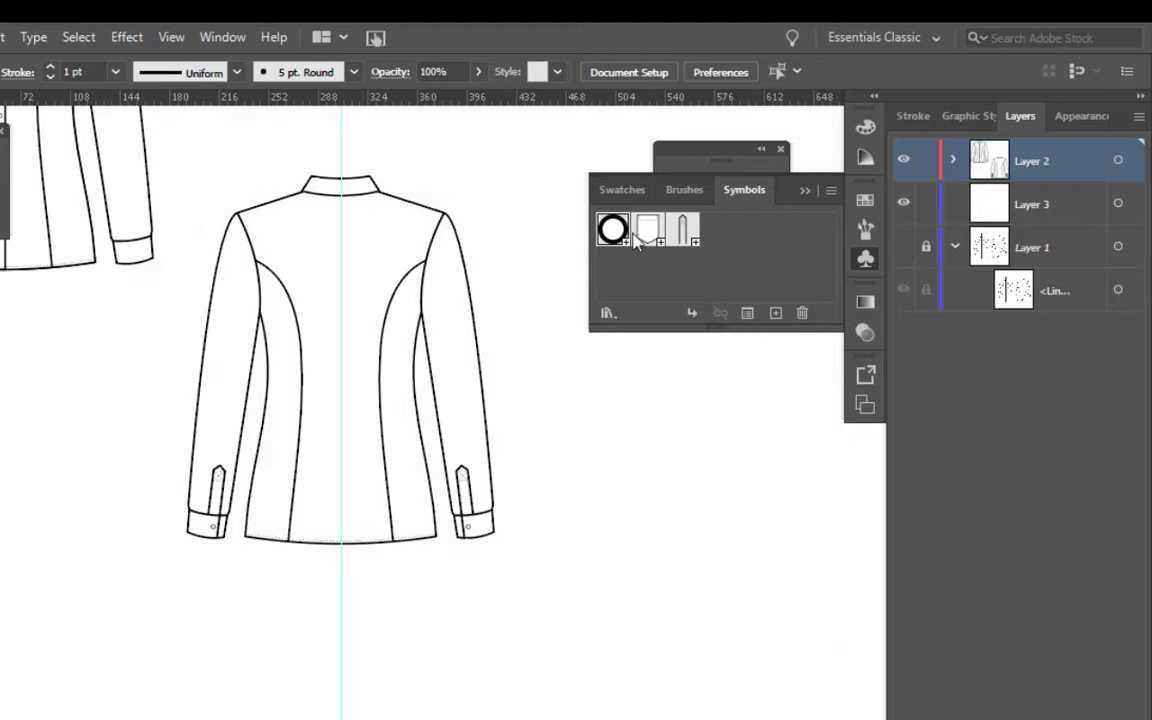
click(777, 188)
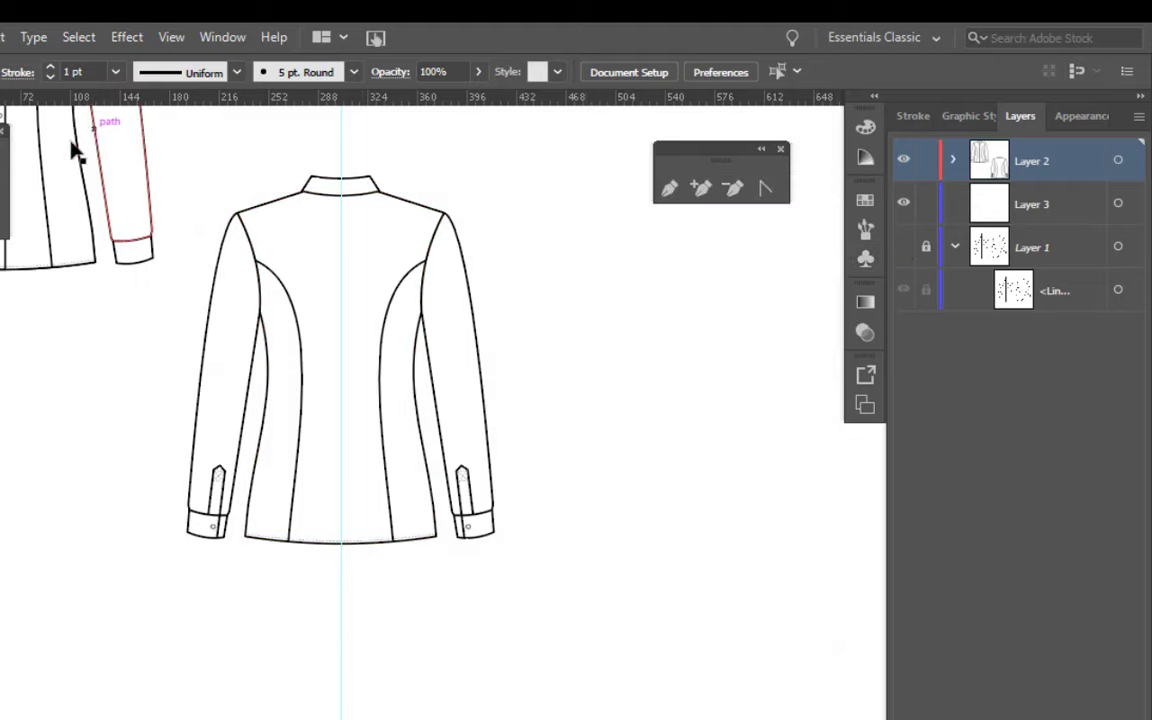
drag(378, 368, 581, 421)
mouse_move(128, 211)
mouse_down()
mouse_move(328, 324)
mouse_move(413, 438)
mouse_up()
click(769, 555)
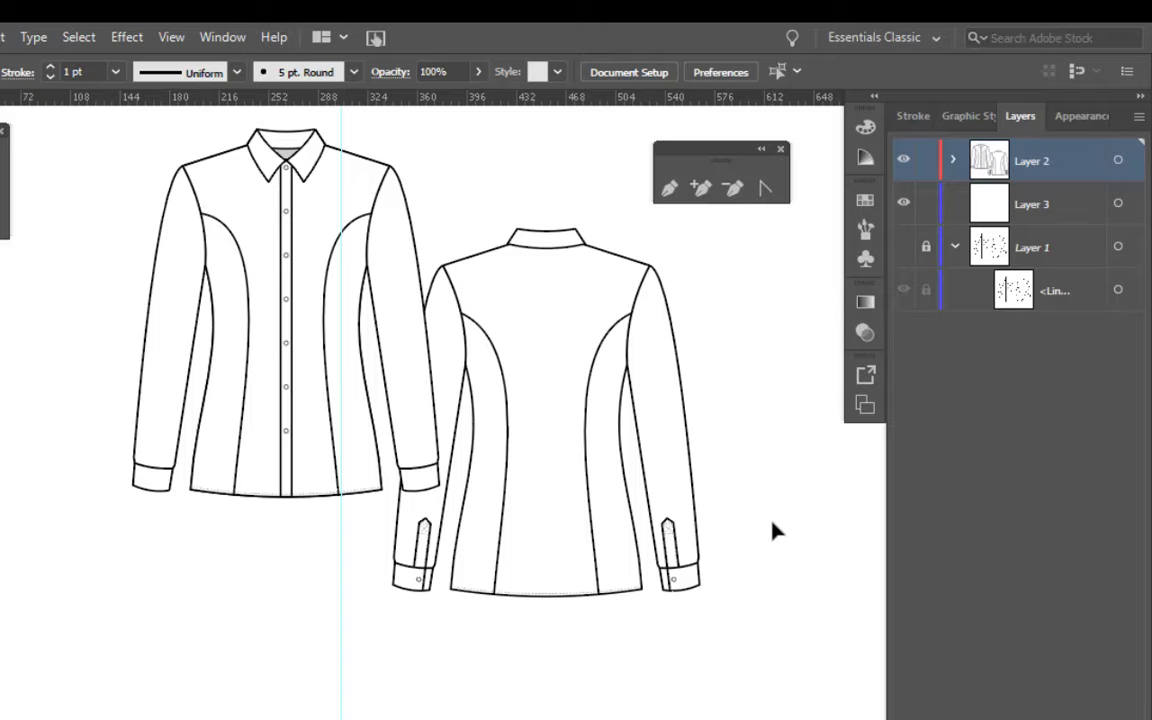
Step: Group the front and back flats together and apply the 2 Point Outline graphic style to the group
drag(55, 288, 537, 582)
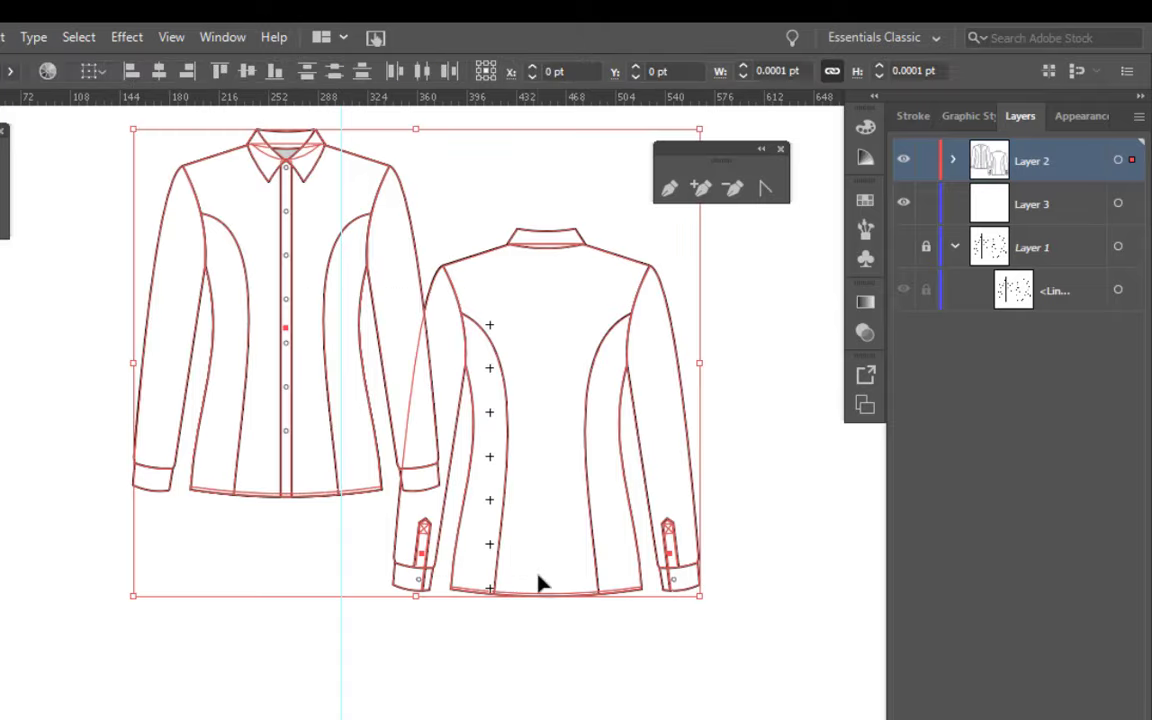
right_click(517, 462)
click(572, 276)
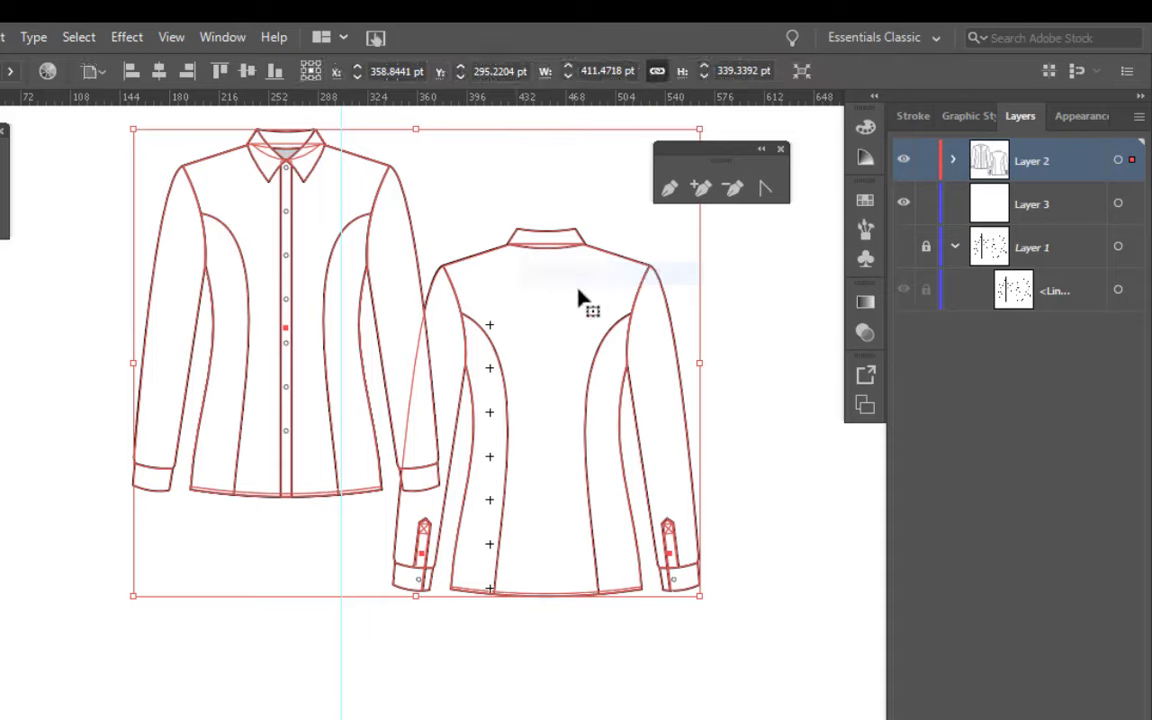
click(964, 118)
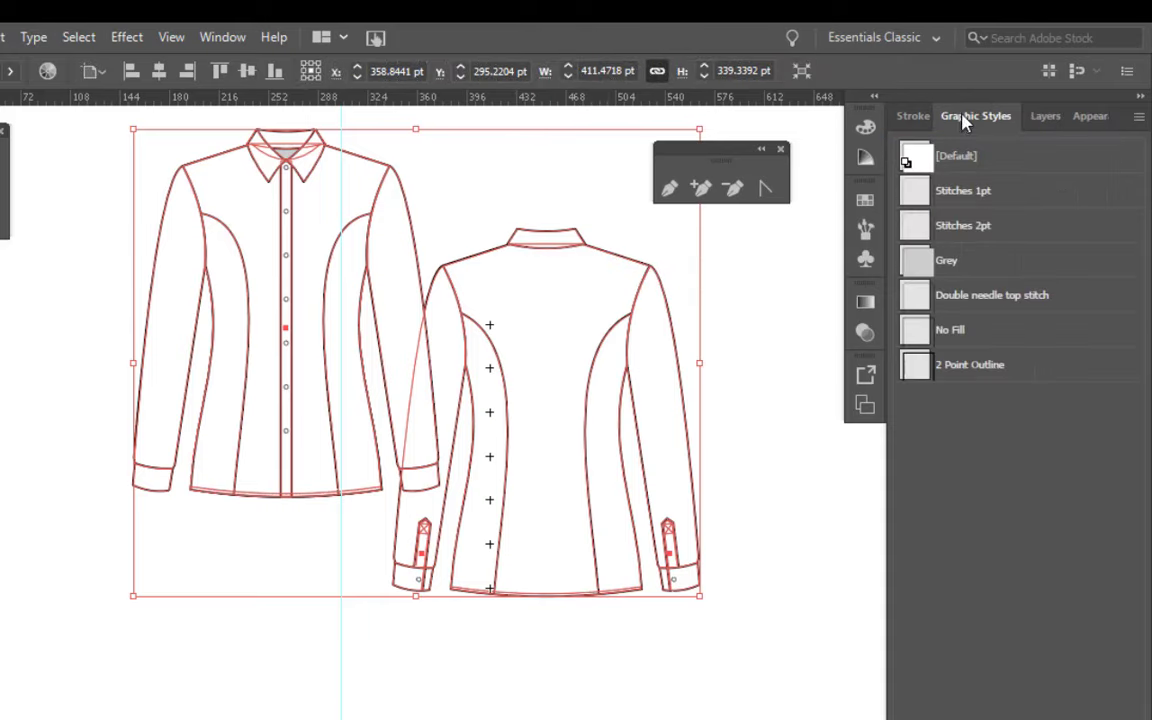
click(990, 366)
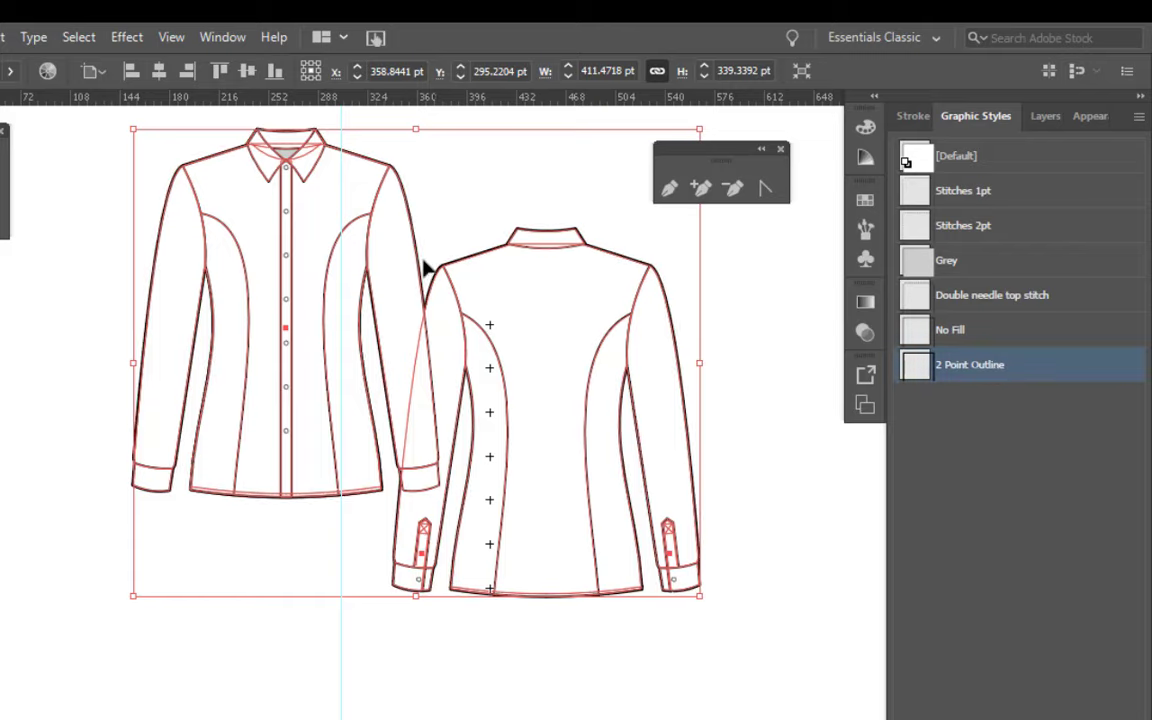
click(740, 357)
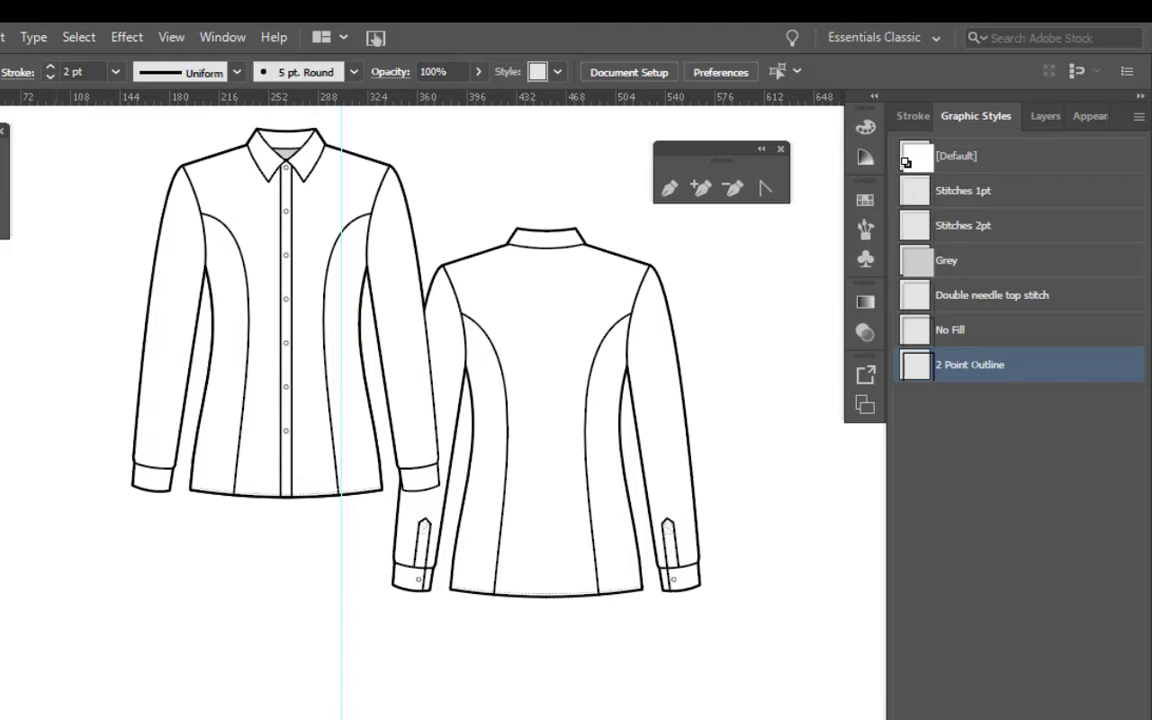
Step: Shift the back flat slightly lower beside the front flat and draw a wide rectangle in the empty area above it
click(557, 390)
drag(557, 390, 585, 413)
drag(540, 504, 435, 435)
click(725, 619)
drag(489, 380, 660, 448)
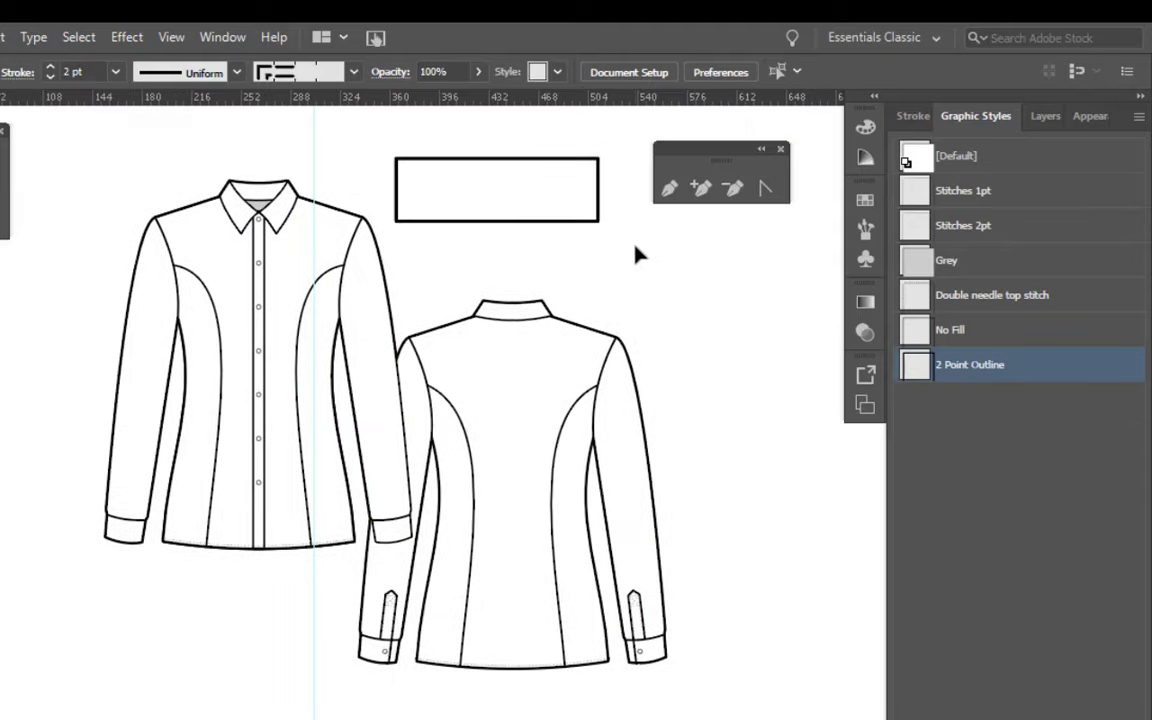